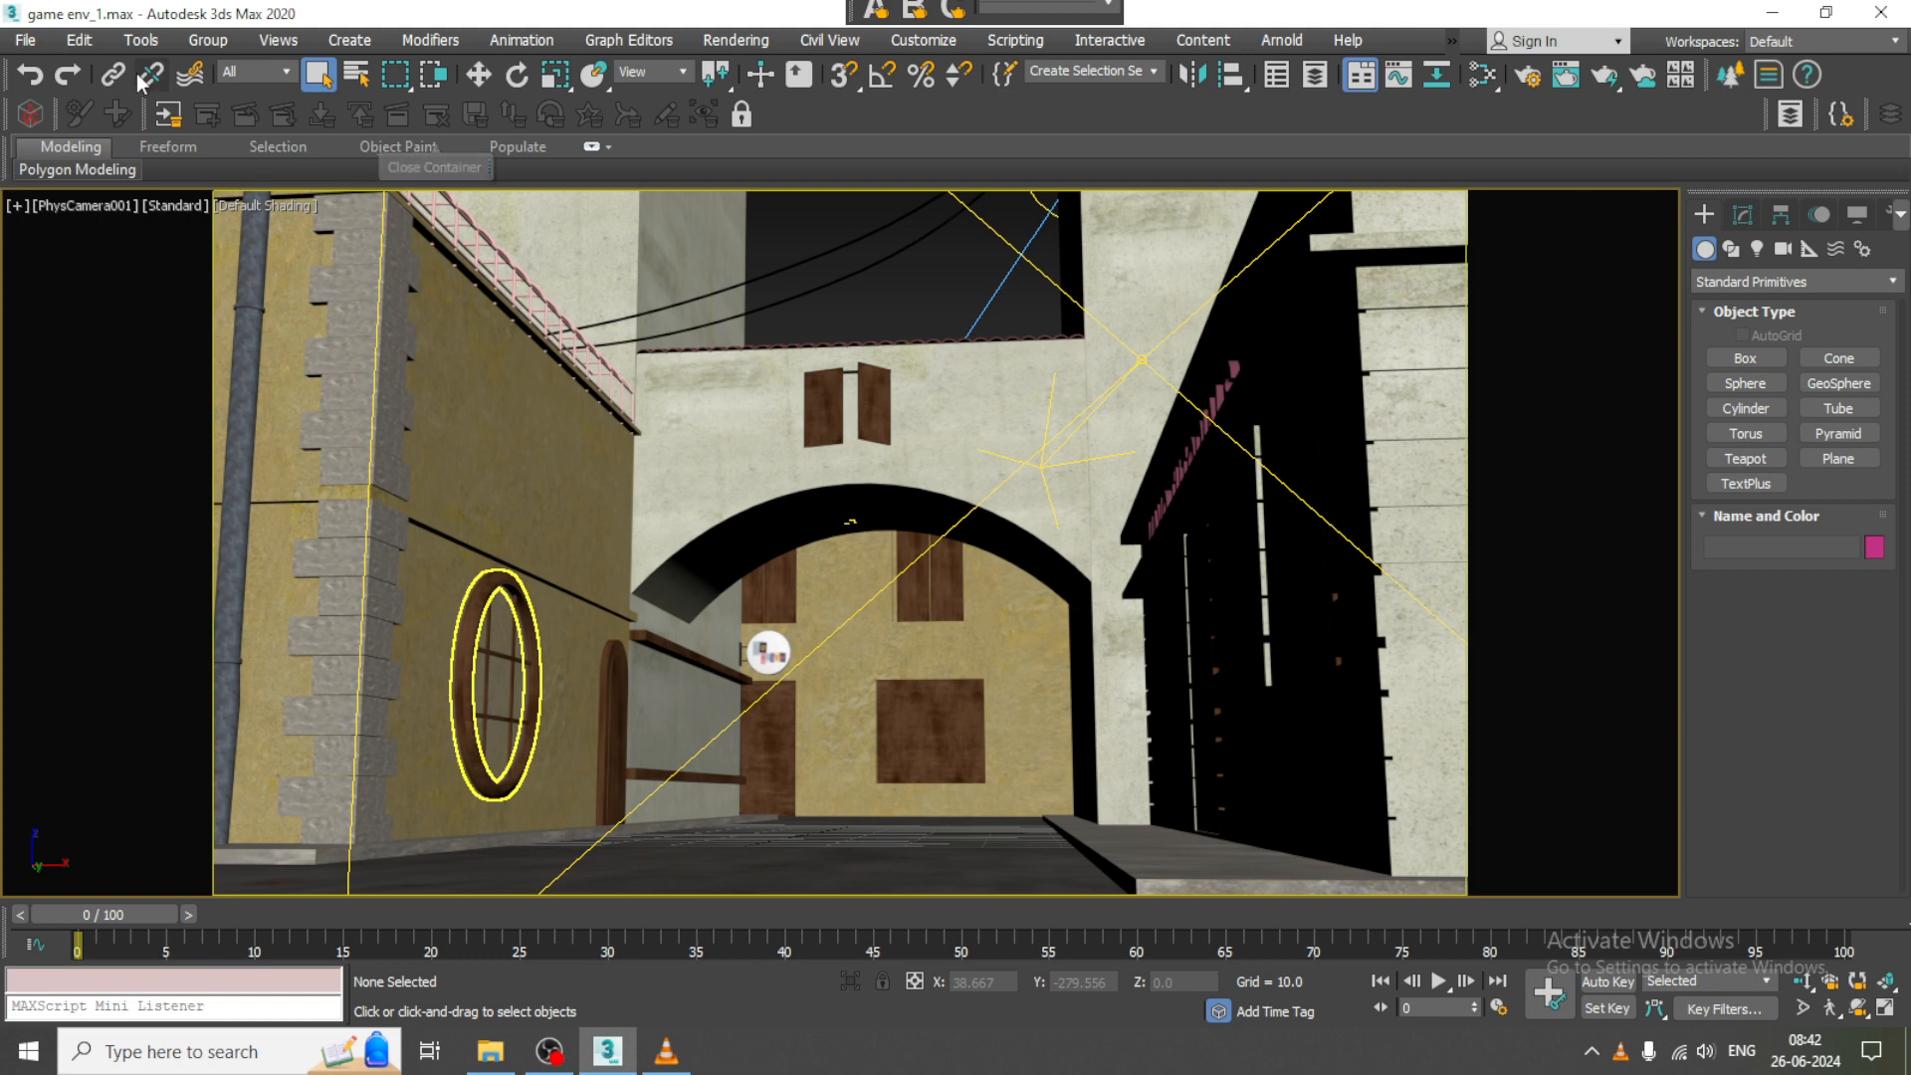
- Open the reference image envv.jpg for viewing and fit it in a small window beside the camera view, centred on the round window
click(25, 40)
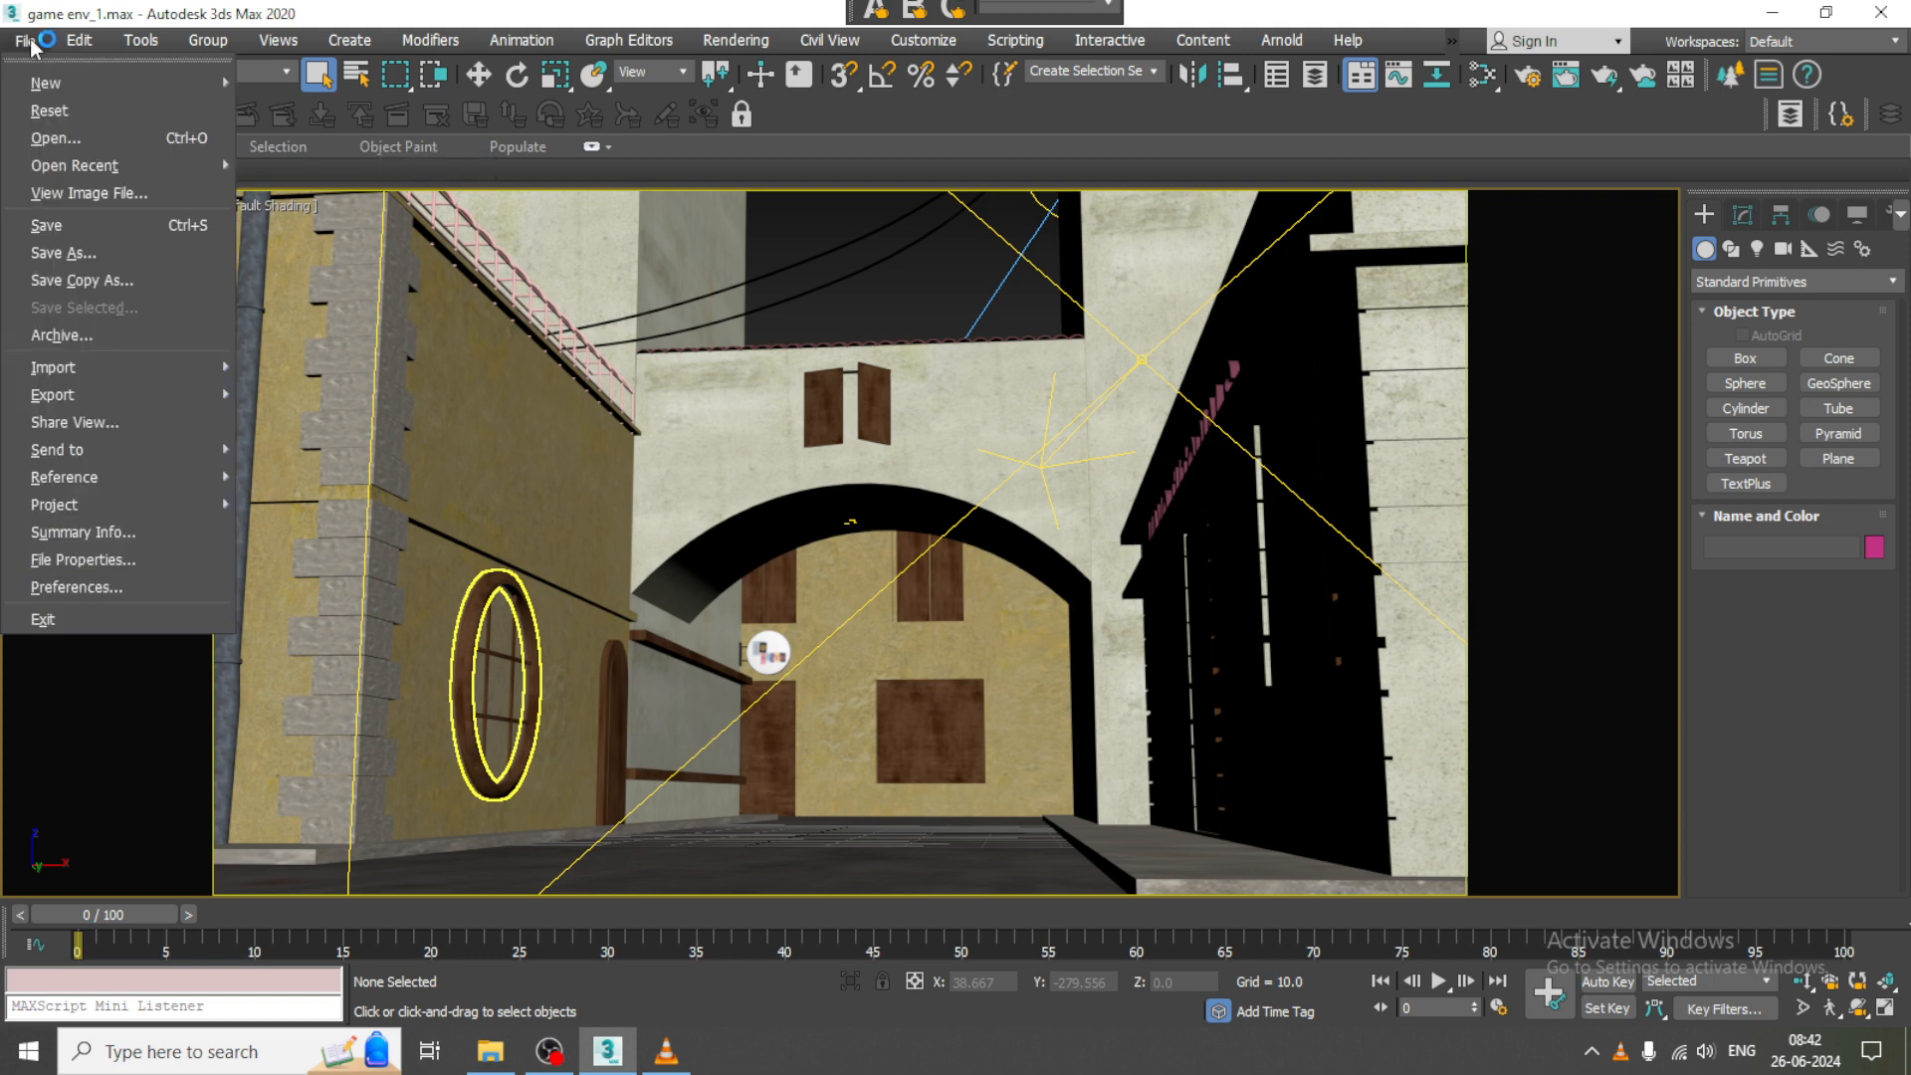
click(137, 194)
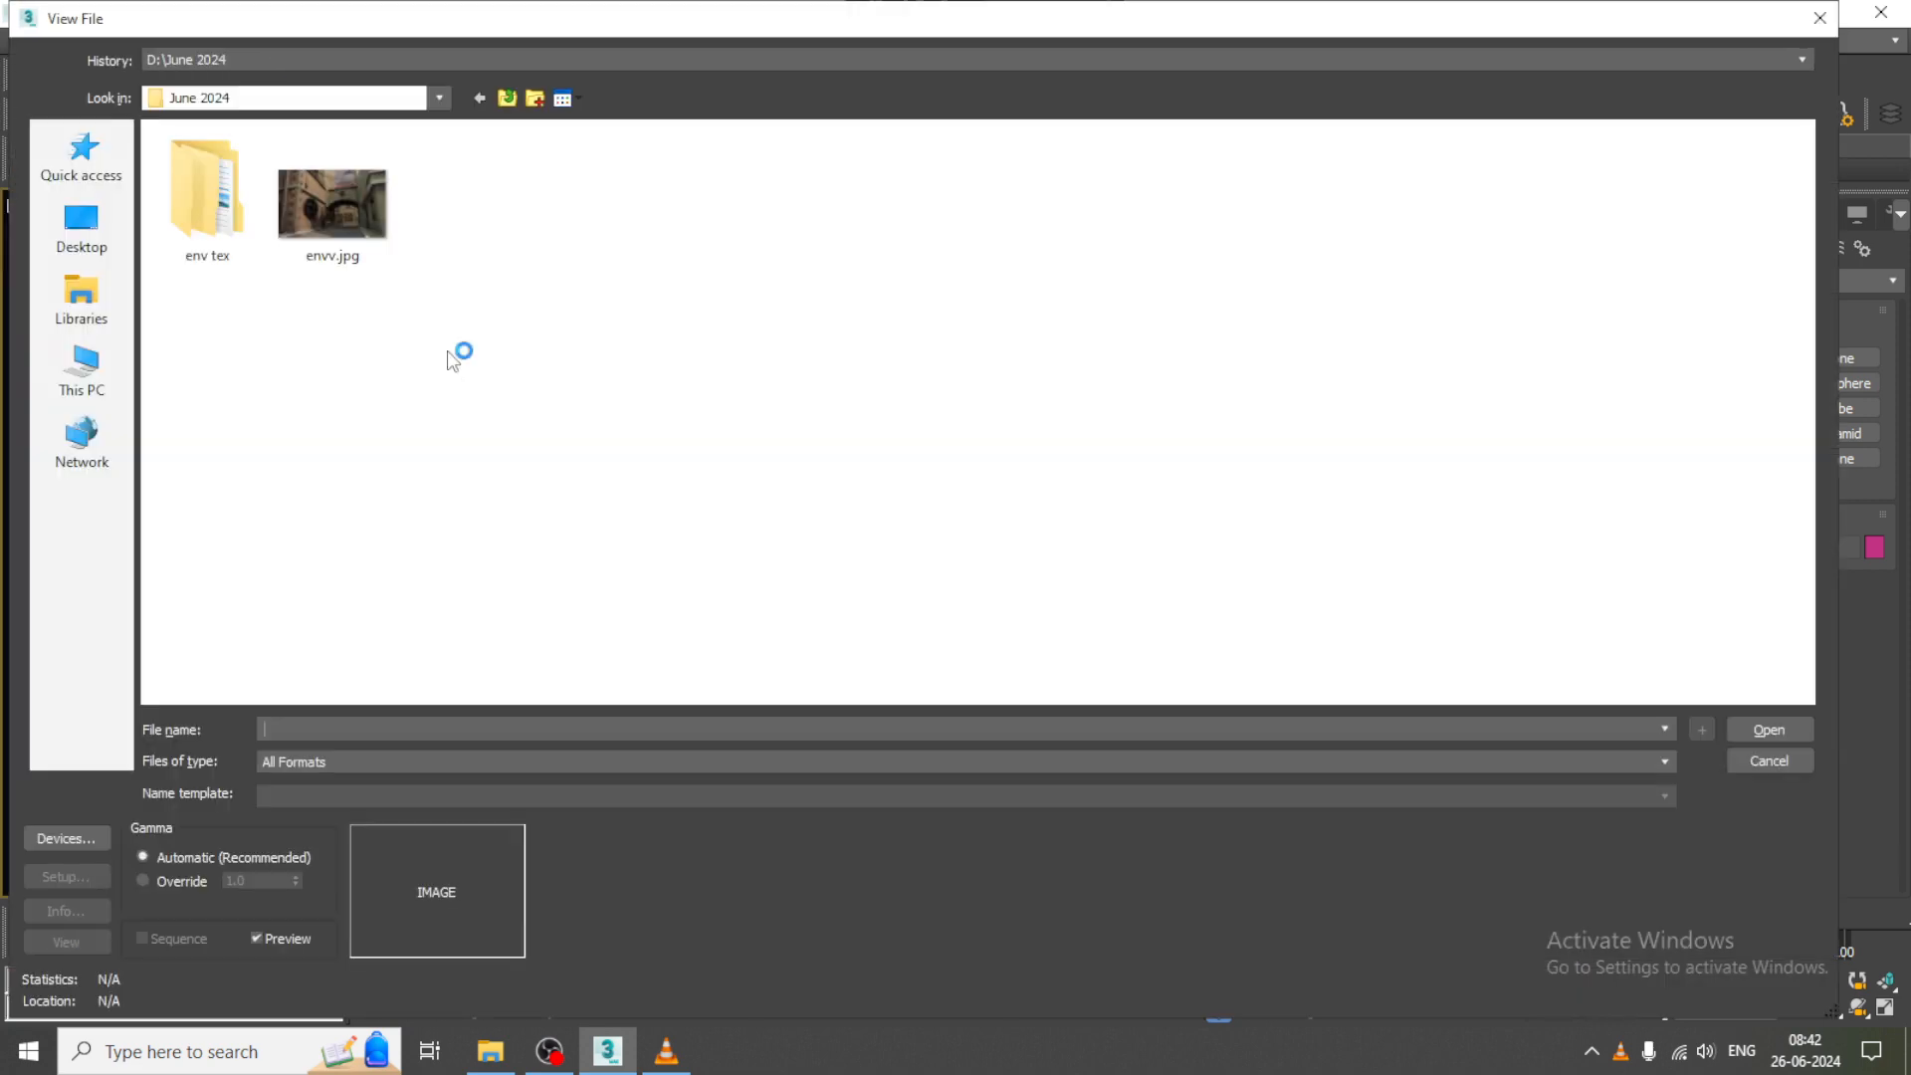
double_click(332, 207)
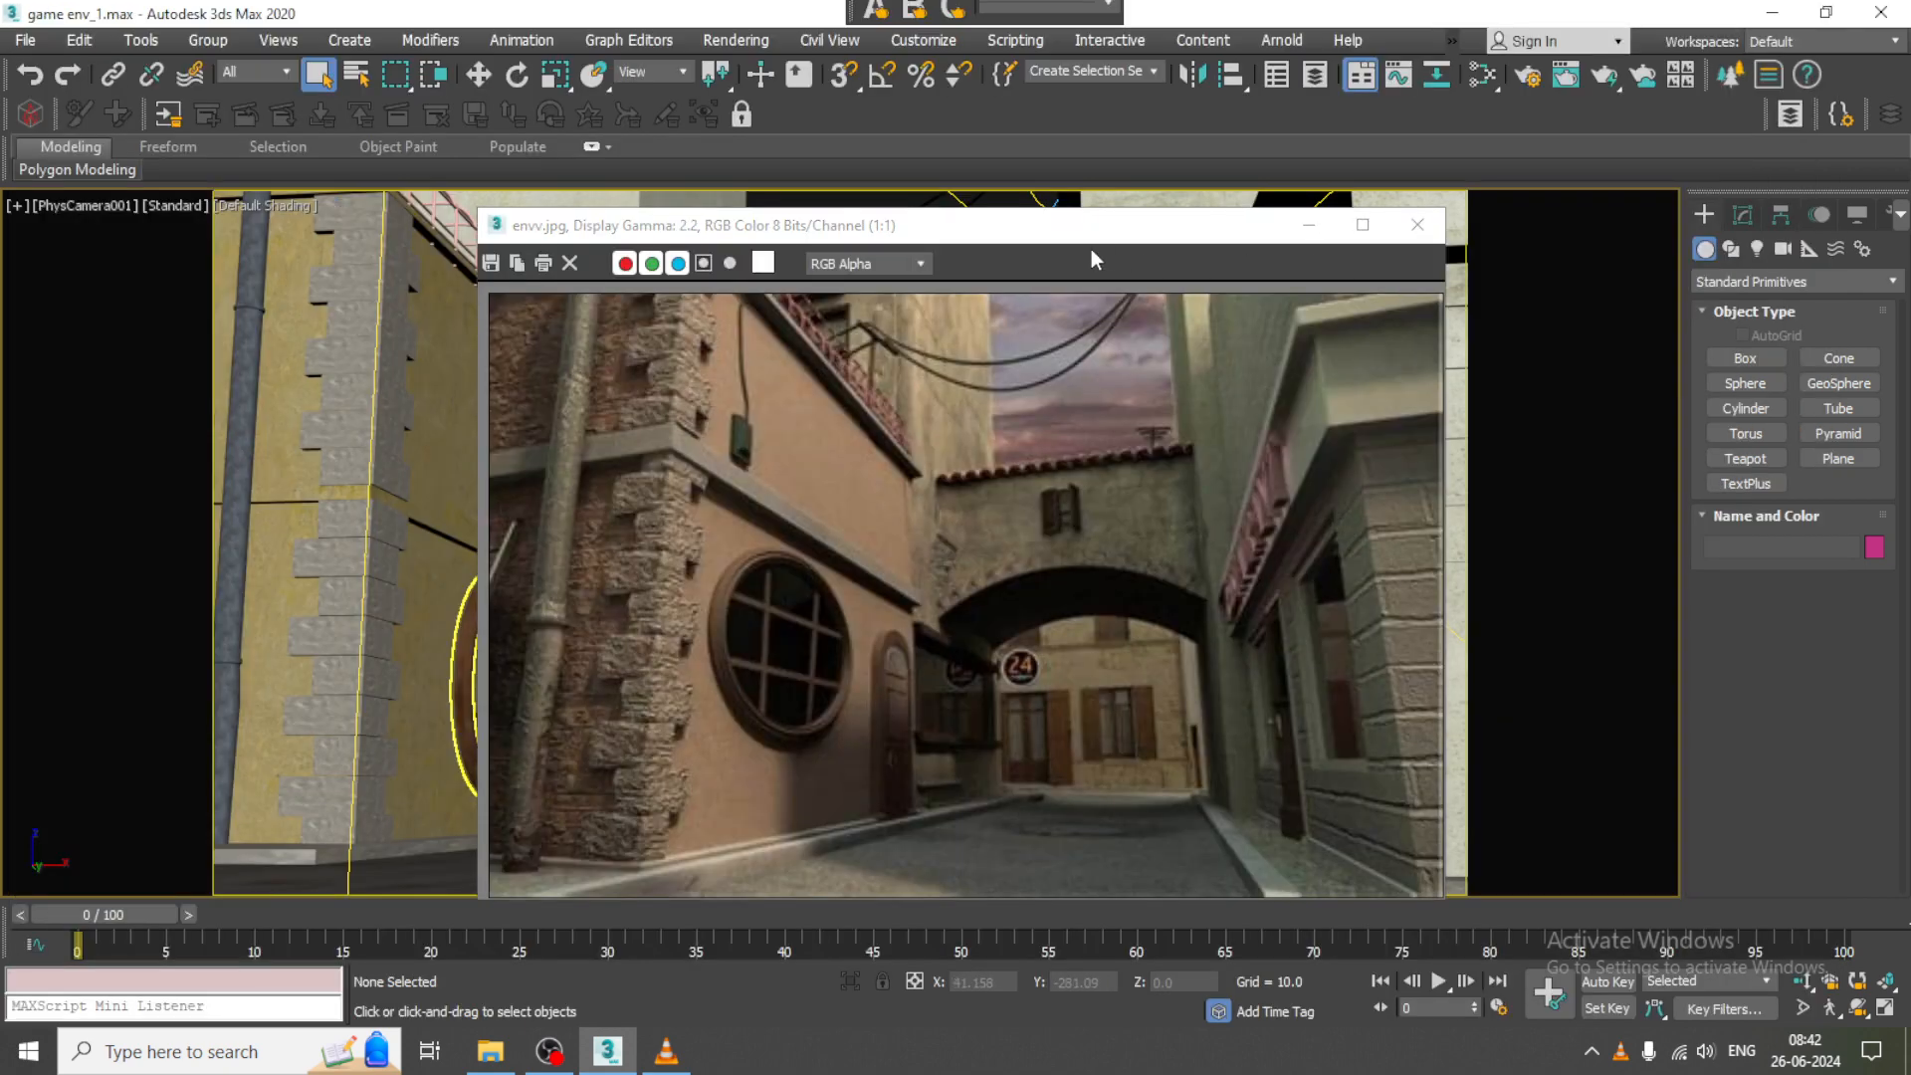
drag(1095, 227, 664, 171)
drag(1014, 847, 548, 772)
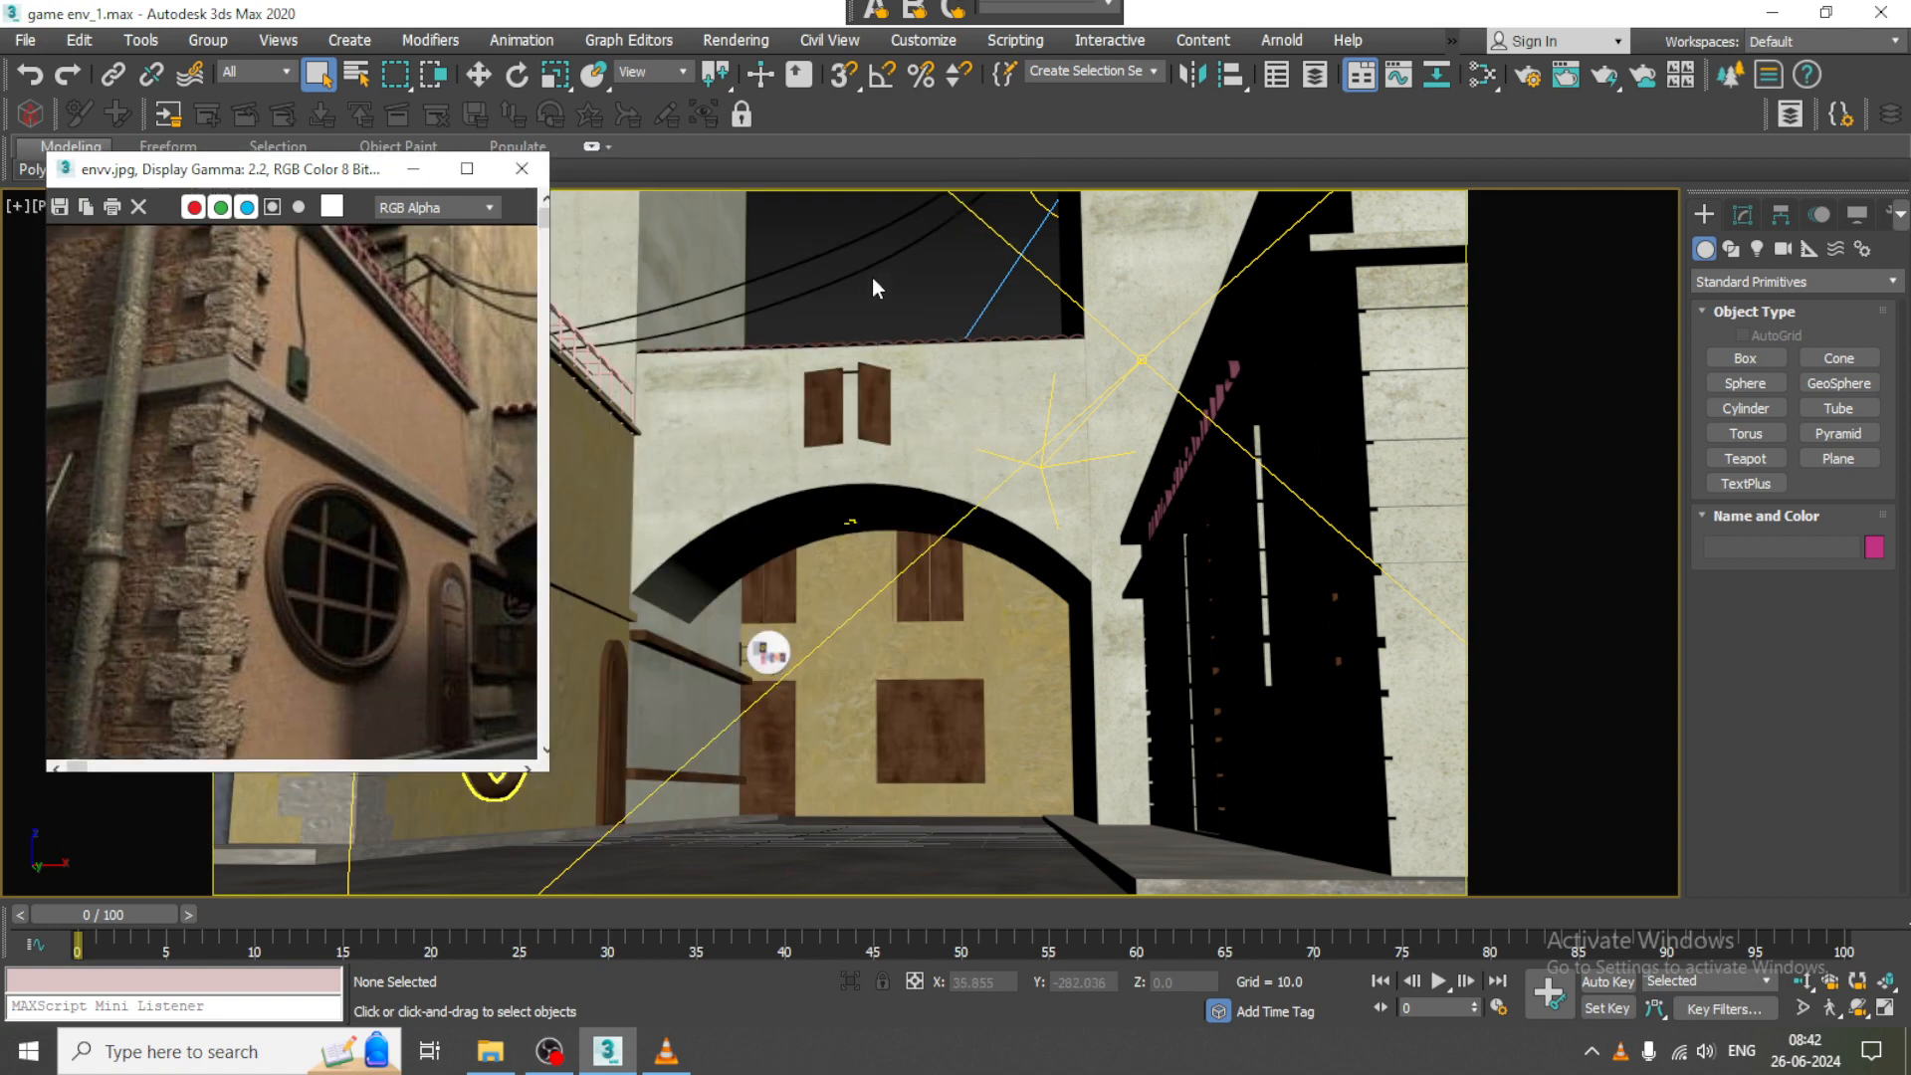
middle_drag(284, 575, 183, 510)
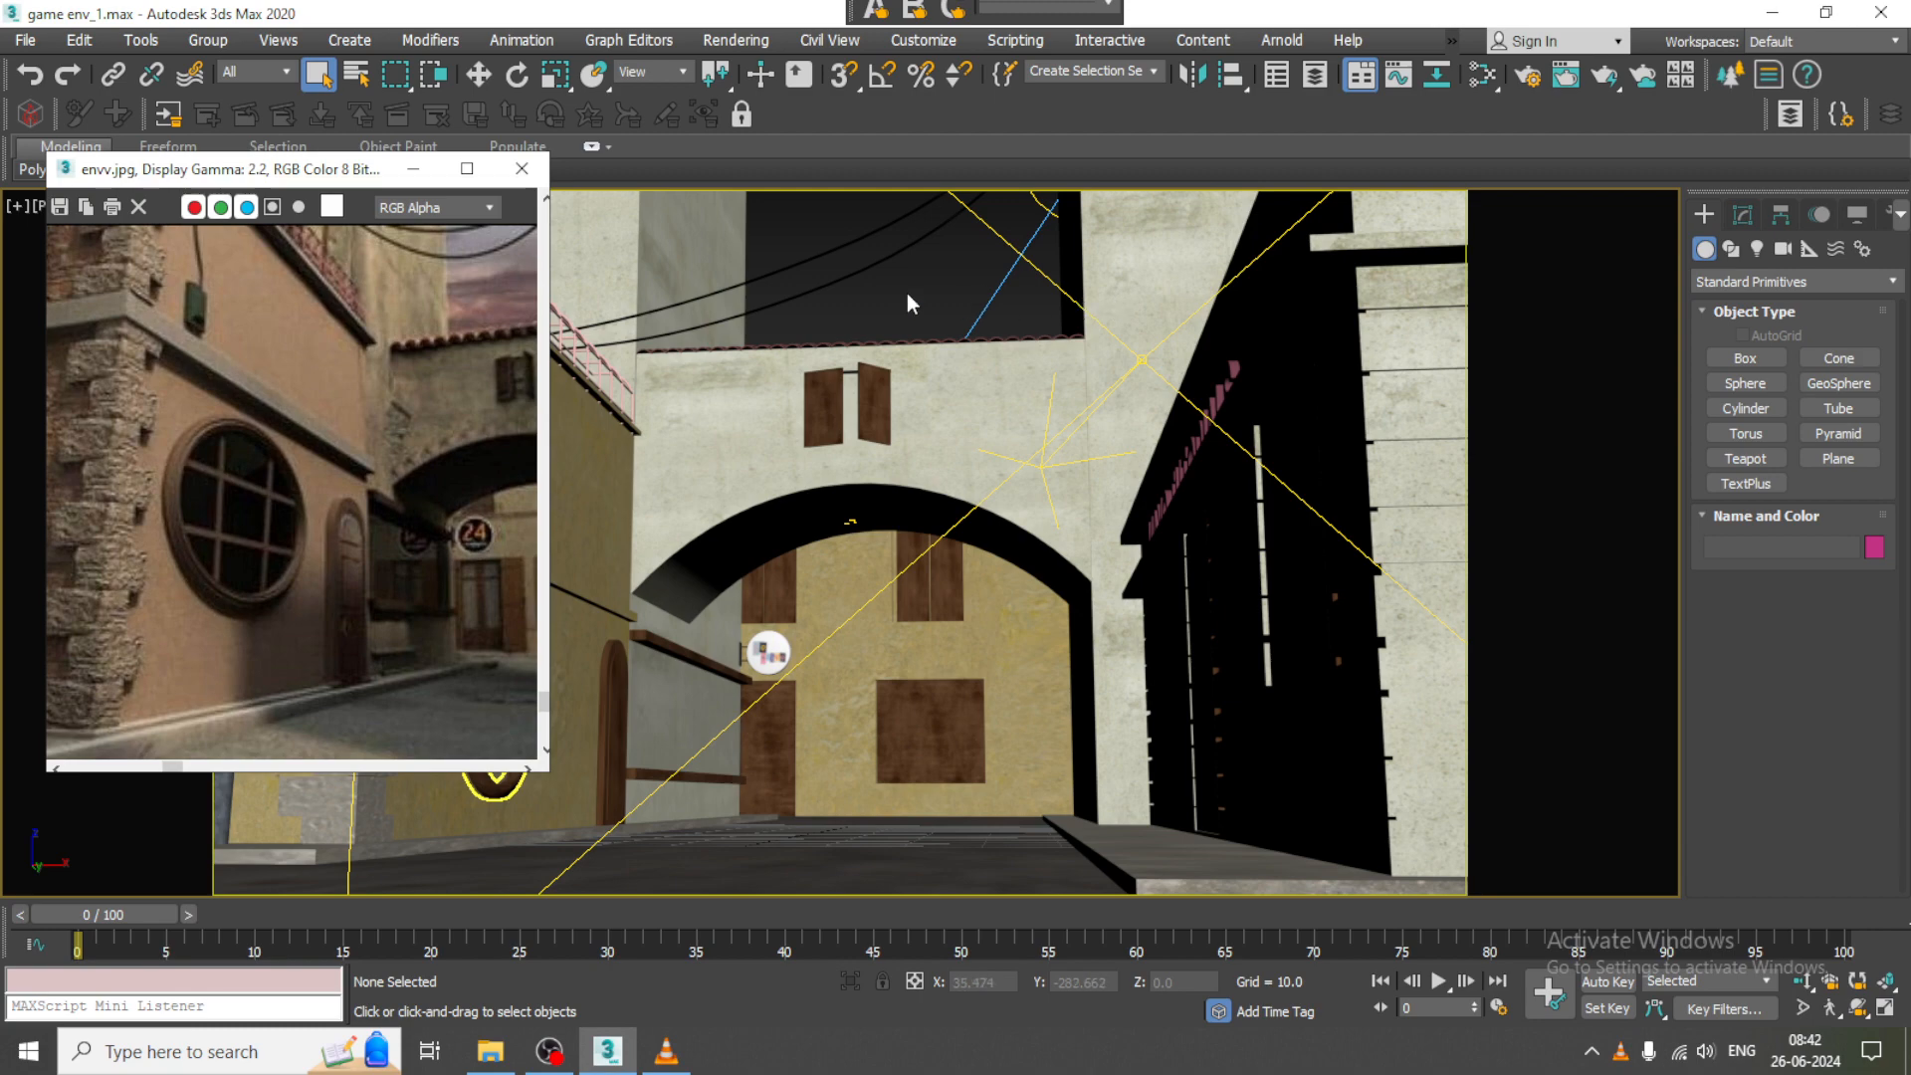
- Examine the street model from the front, side and rear in perspective, comparing it with the archway area of the reference image
key(p)
middle_drag(1095, 527, 1219, 545)
scroll(1181, 529, down, 1)
click(1192, 432)
key(z)
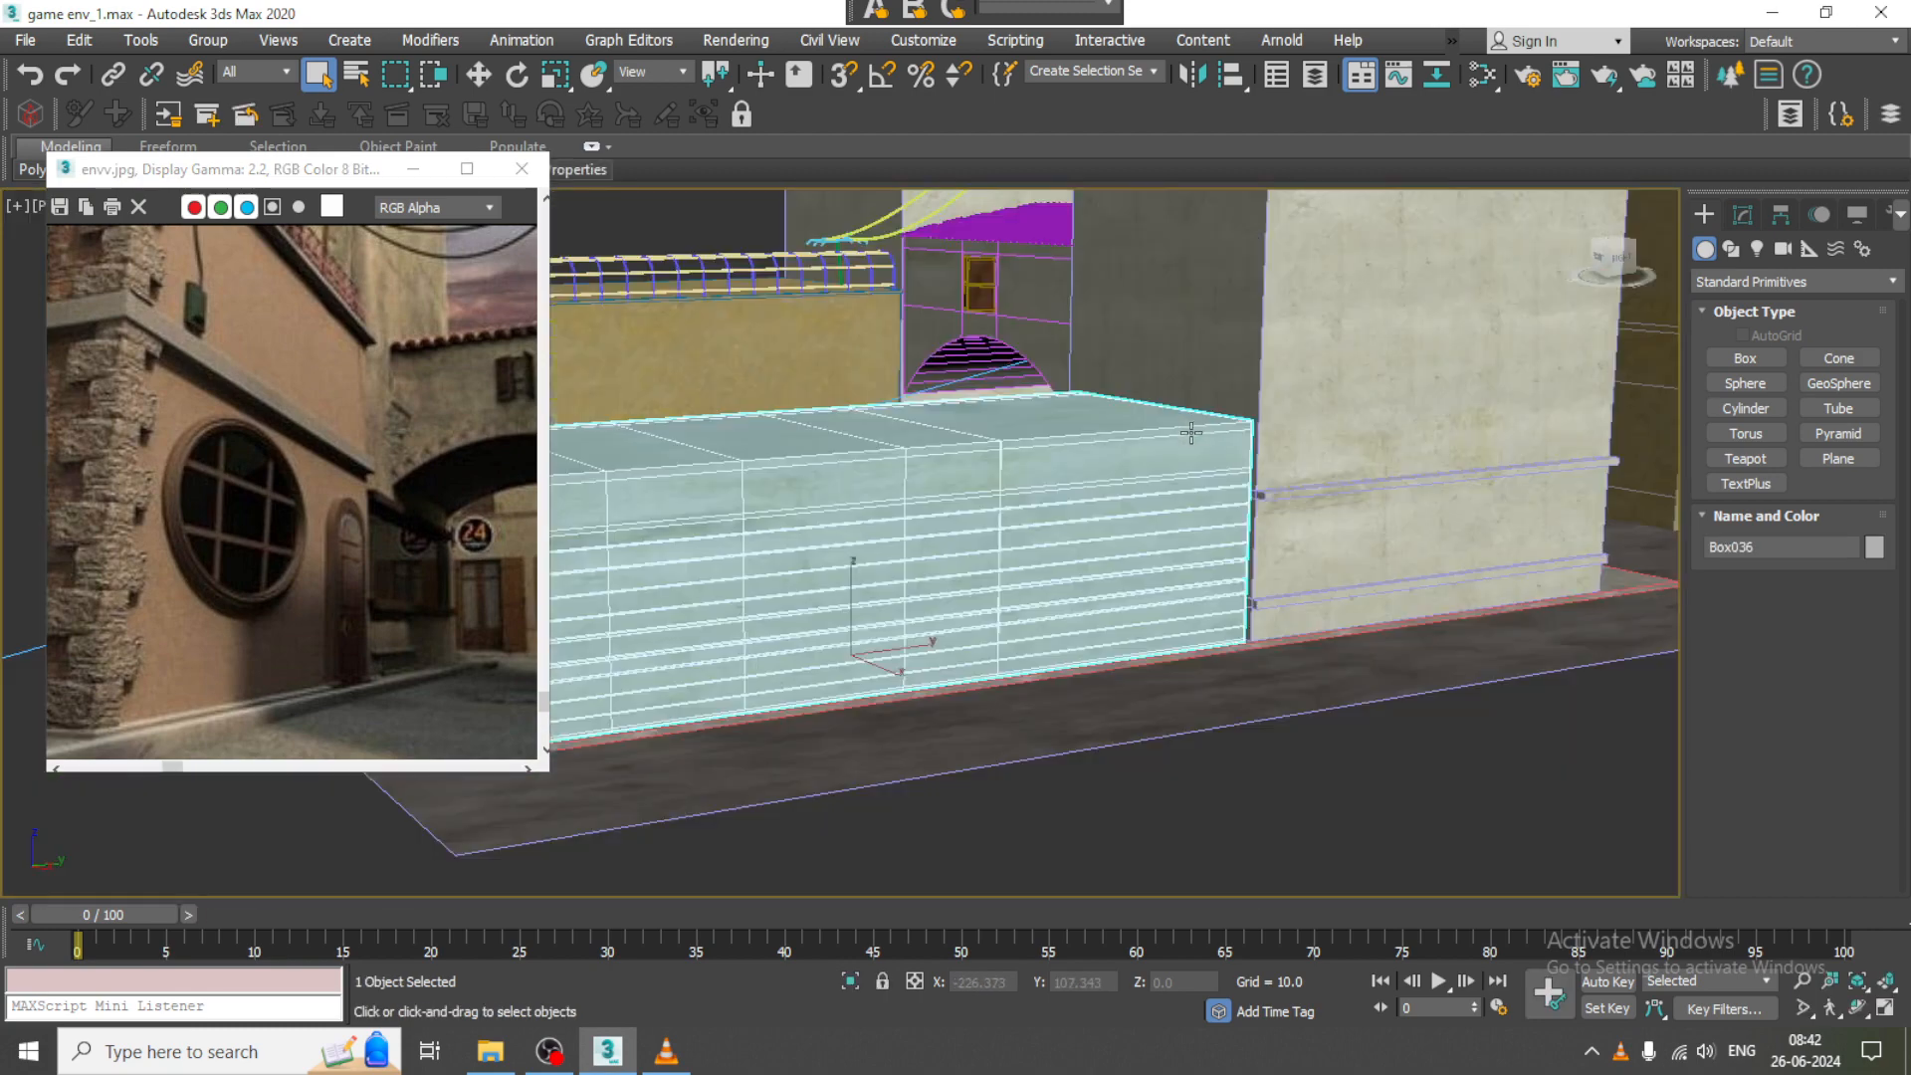
scroll(1192, 432, down, 6)
alt+middle_drag(1158, 450, 1310, 482)
middle_drag(1050, 393, 1115, 518)
scroll(1095, 503, up, 3)
middle_drag(1114, 468, 1053, 528)
scroll(1053, 528, up, 2)
middle_drag(1003, 470, 1038, 437)
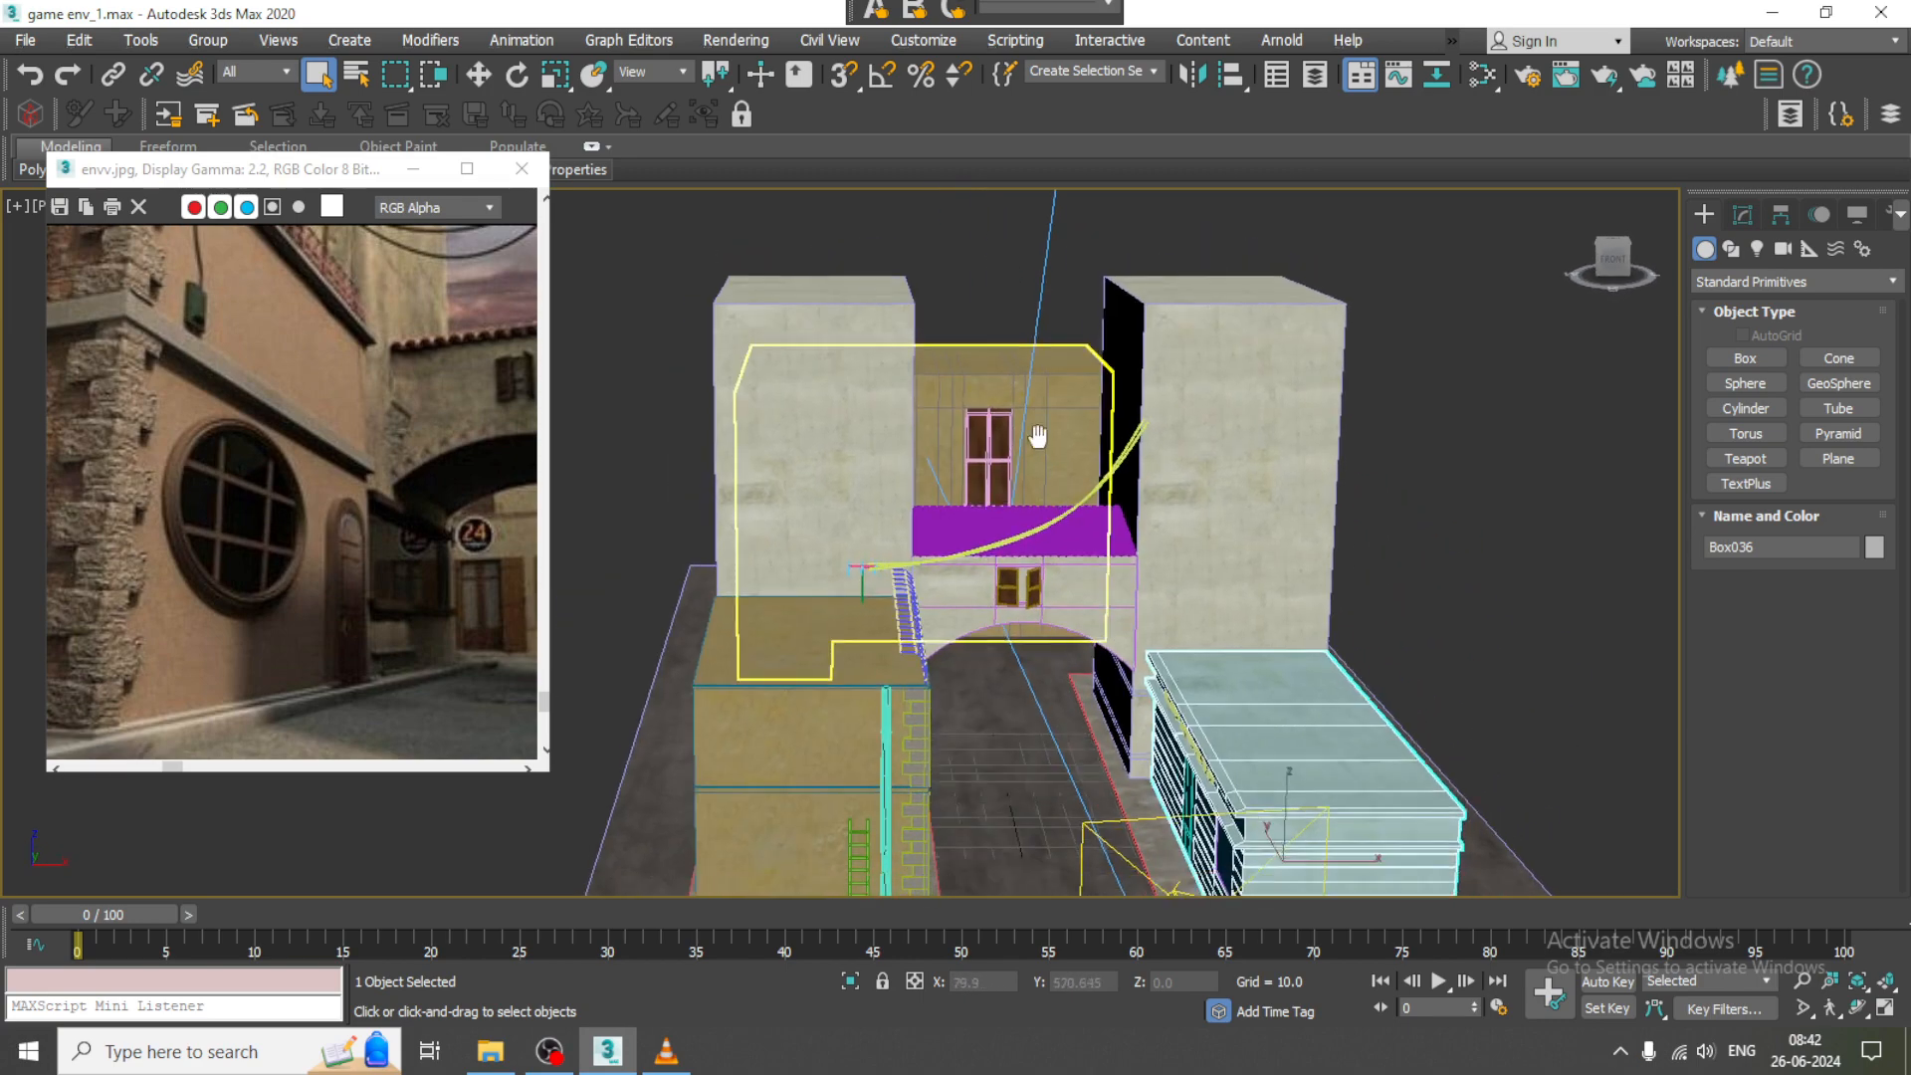
alt+middle_drag(1047, 647, 1037, 563)
scroll(1054, 576, up, 3)
middle_drag(384, 551, 233, 551)
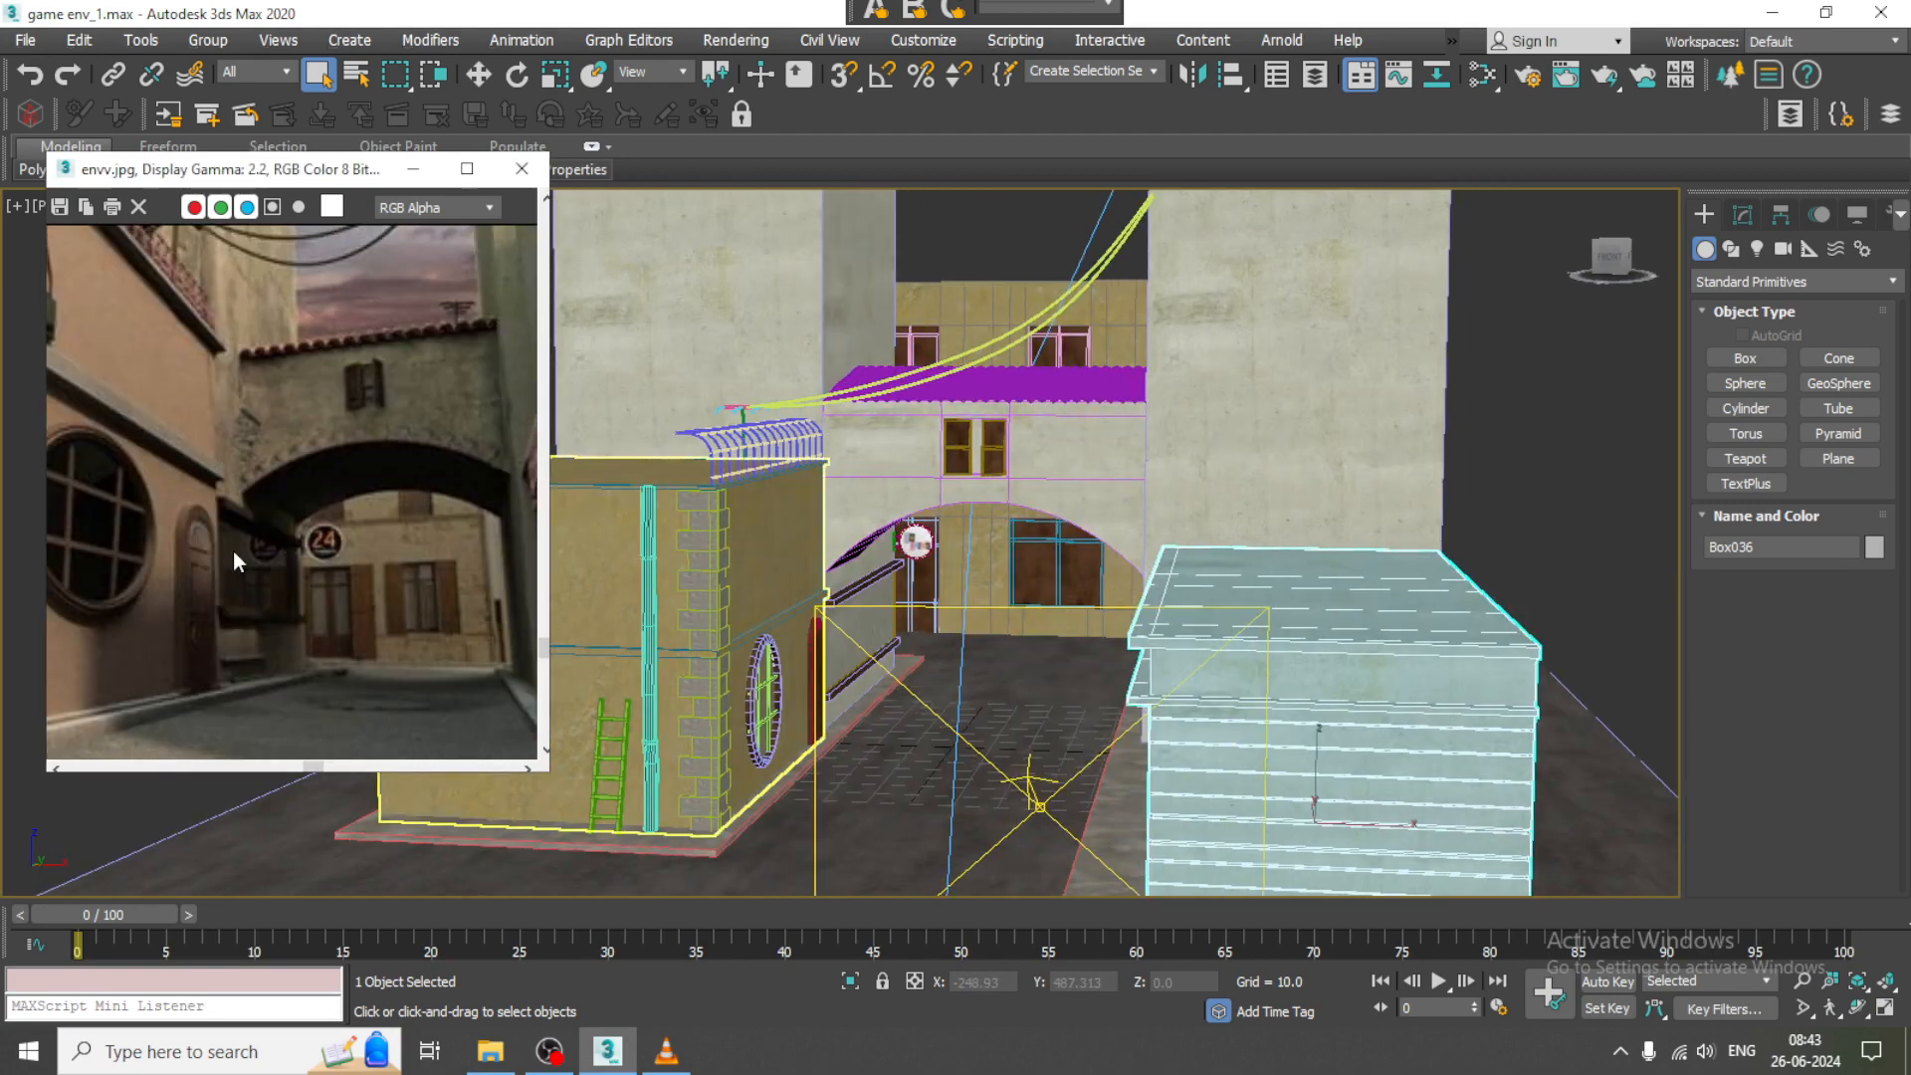
alt+middle_drag(1347, 498, 492, 493)
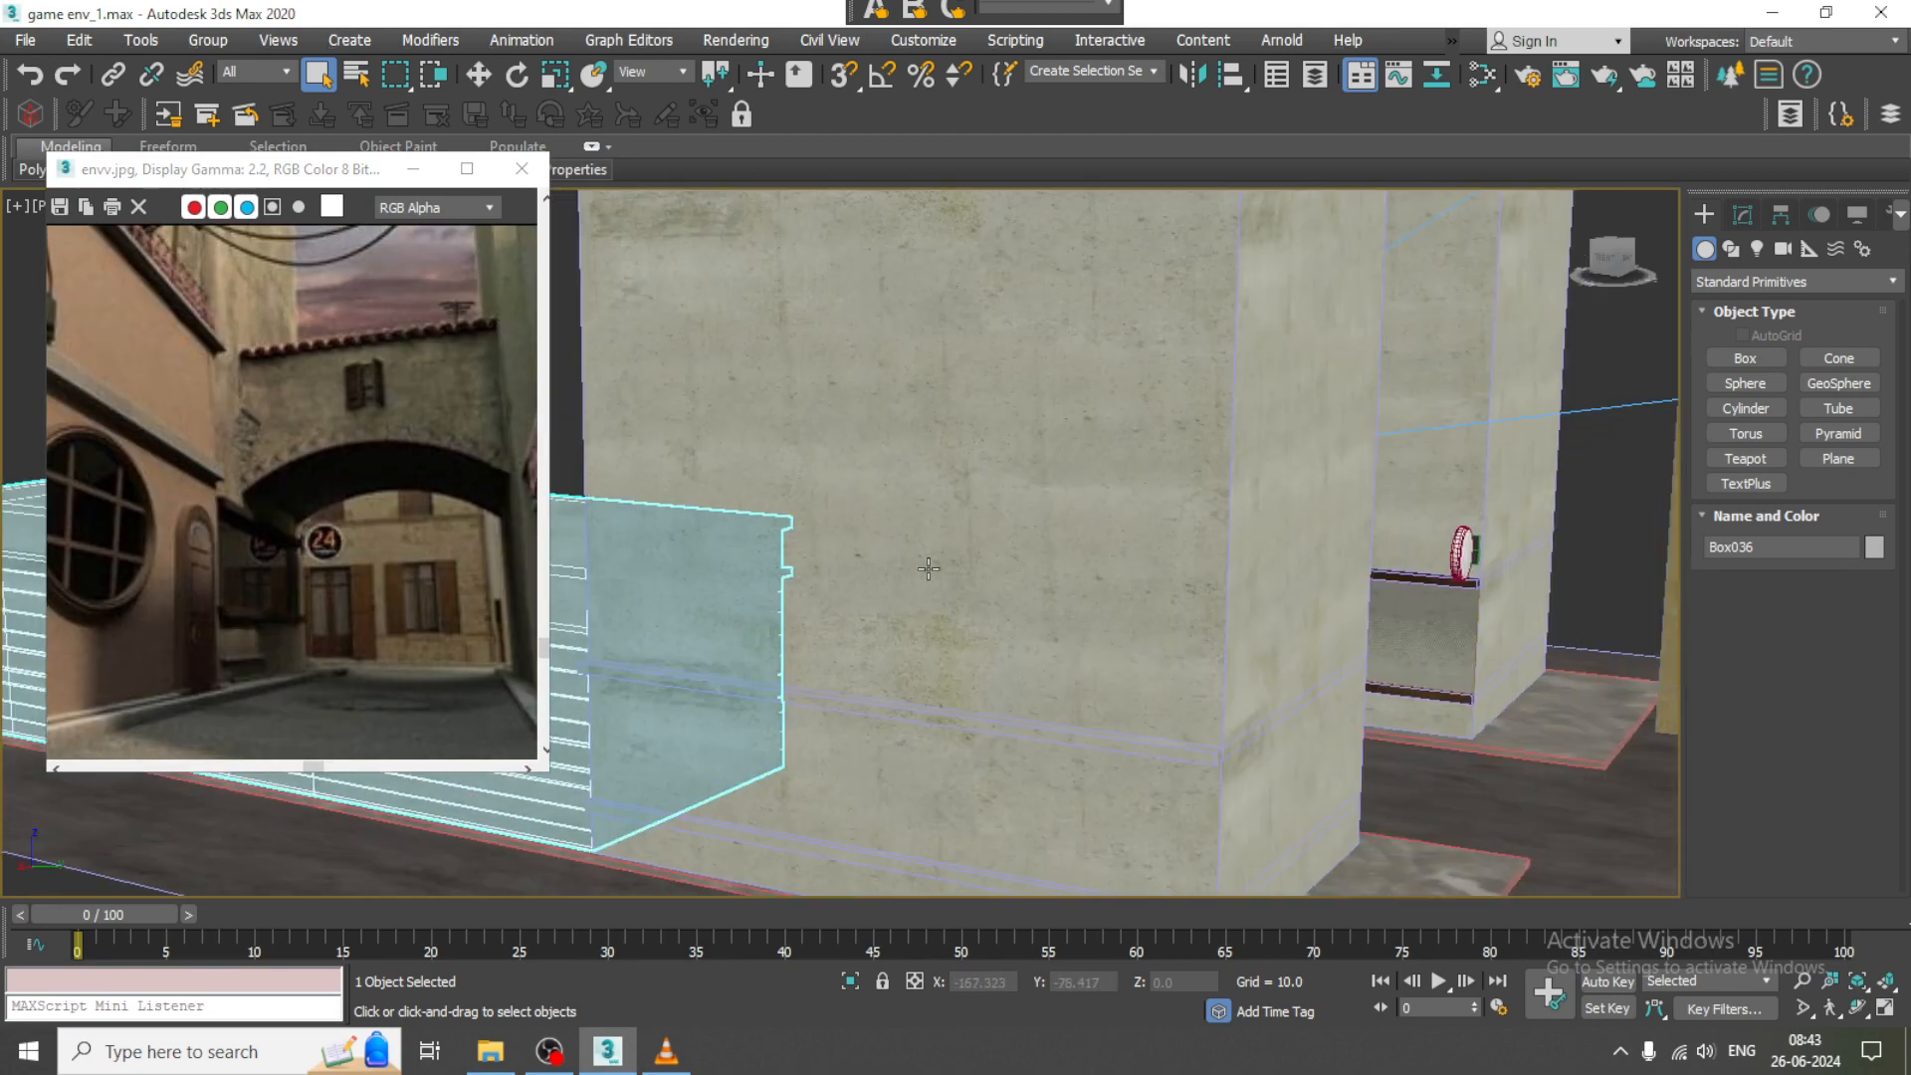
scroll(926, 567, down, 3)
alt+middle_drag(1093, 542, 1069, 708)
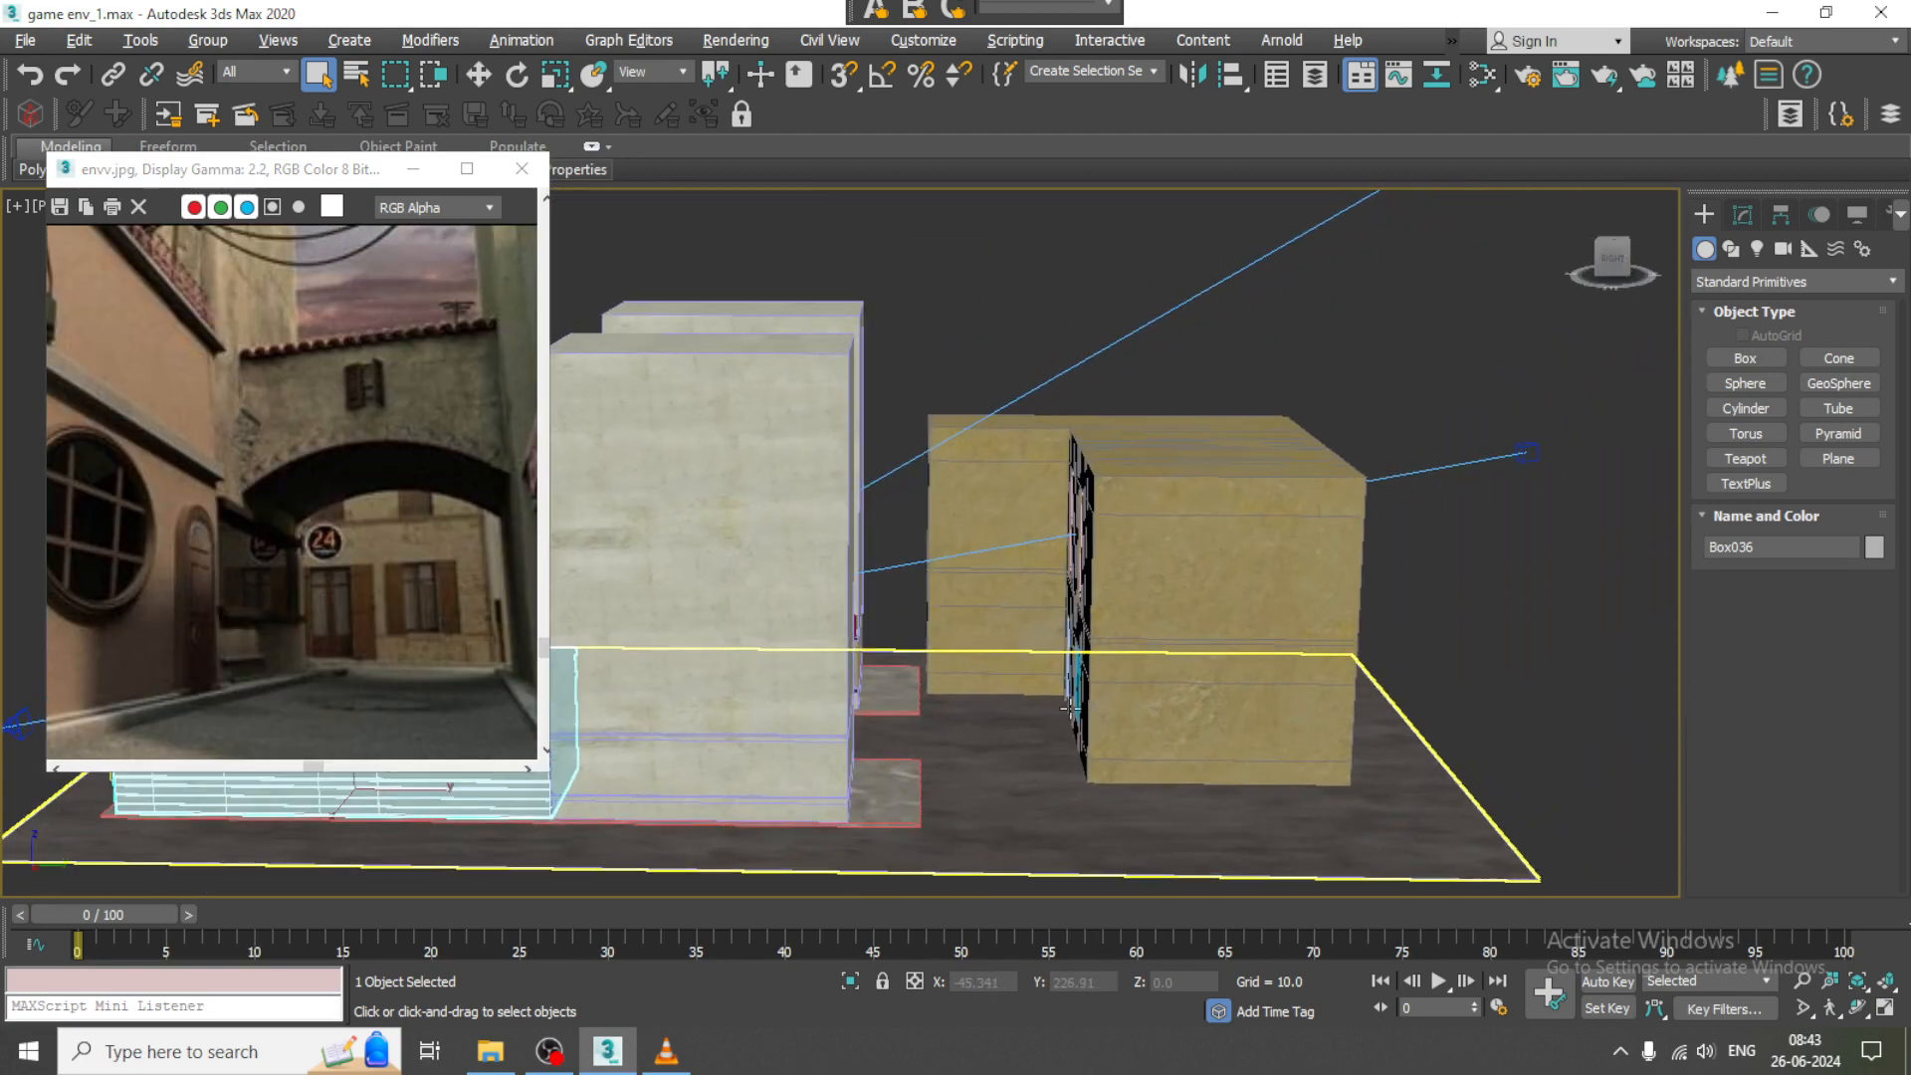
- Draw a VRayLight plane about 106 by 59 units in the Left view, covering the gap between the rear building and the tall block
click(1758, 249)
click(1775, 280)
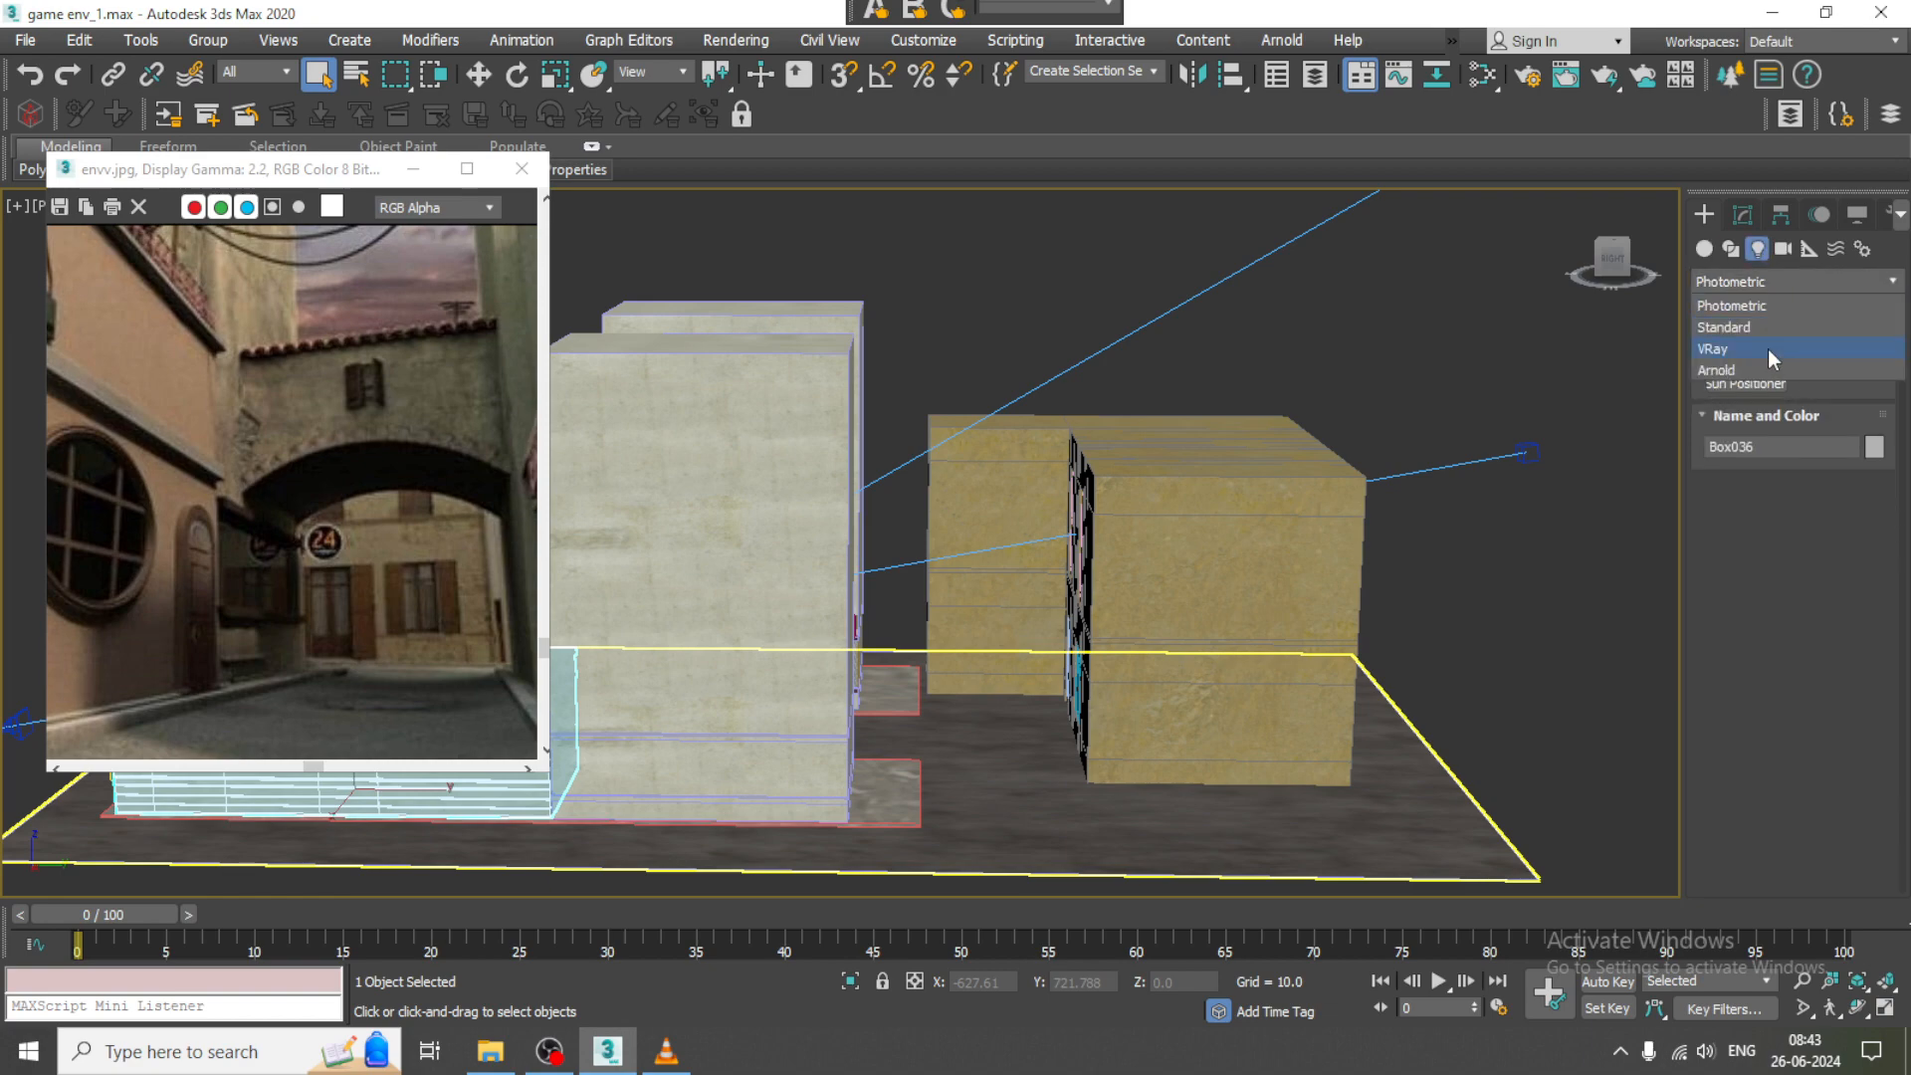
click(1767, 348)
click(1761, 357)
key(alt+w)
middle_drag(1365, 418, 1561, 557)
key(l)
key(alt+w)
scroll(1545, 549, down, 3)
middle_drag(1271, 524, 1504, 543)
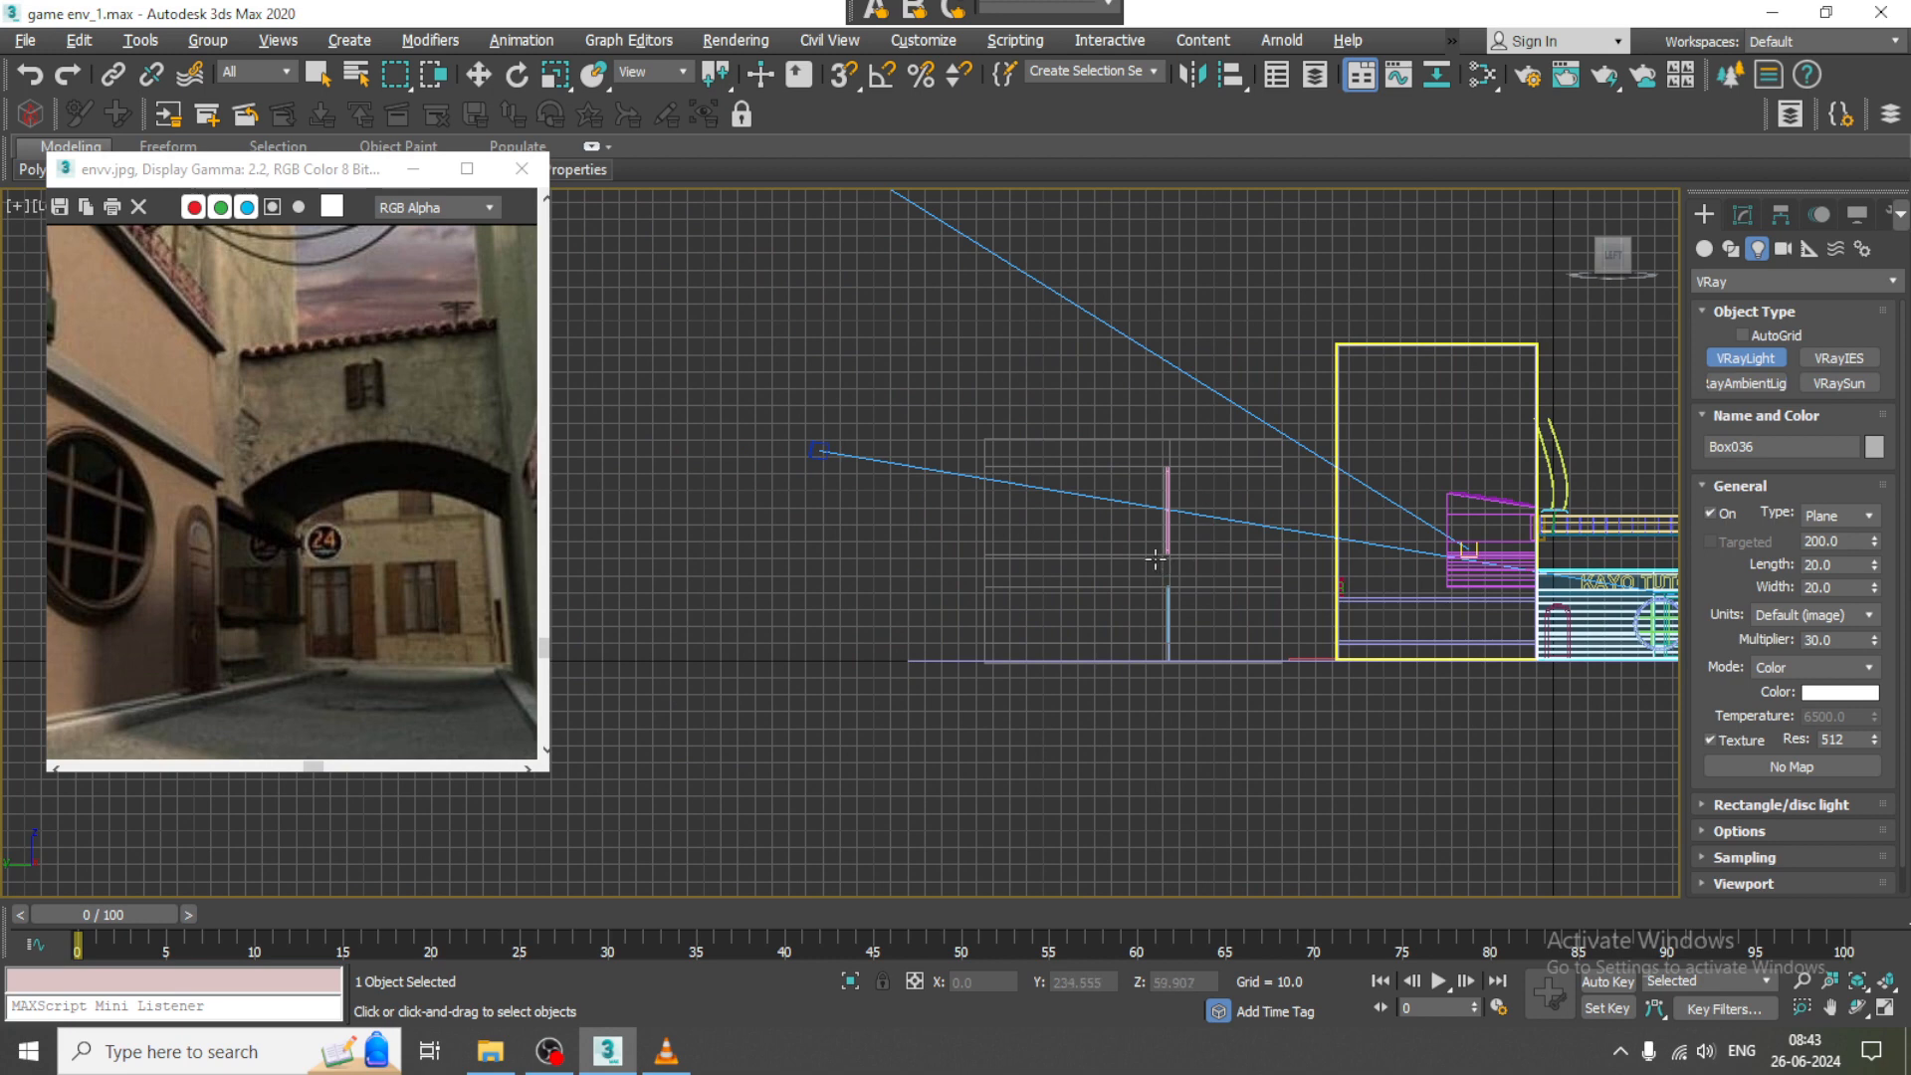
drag(1159, 560, 1336, 662)
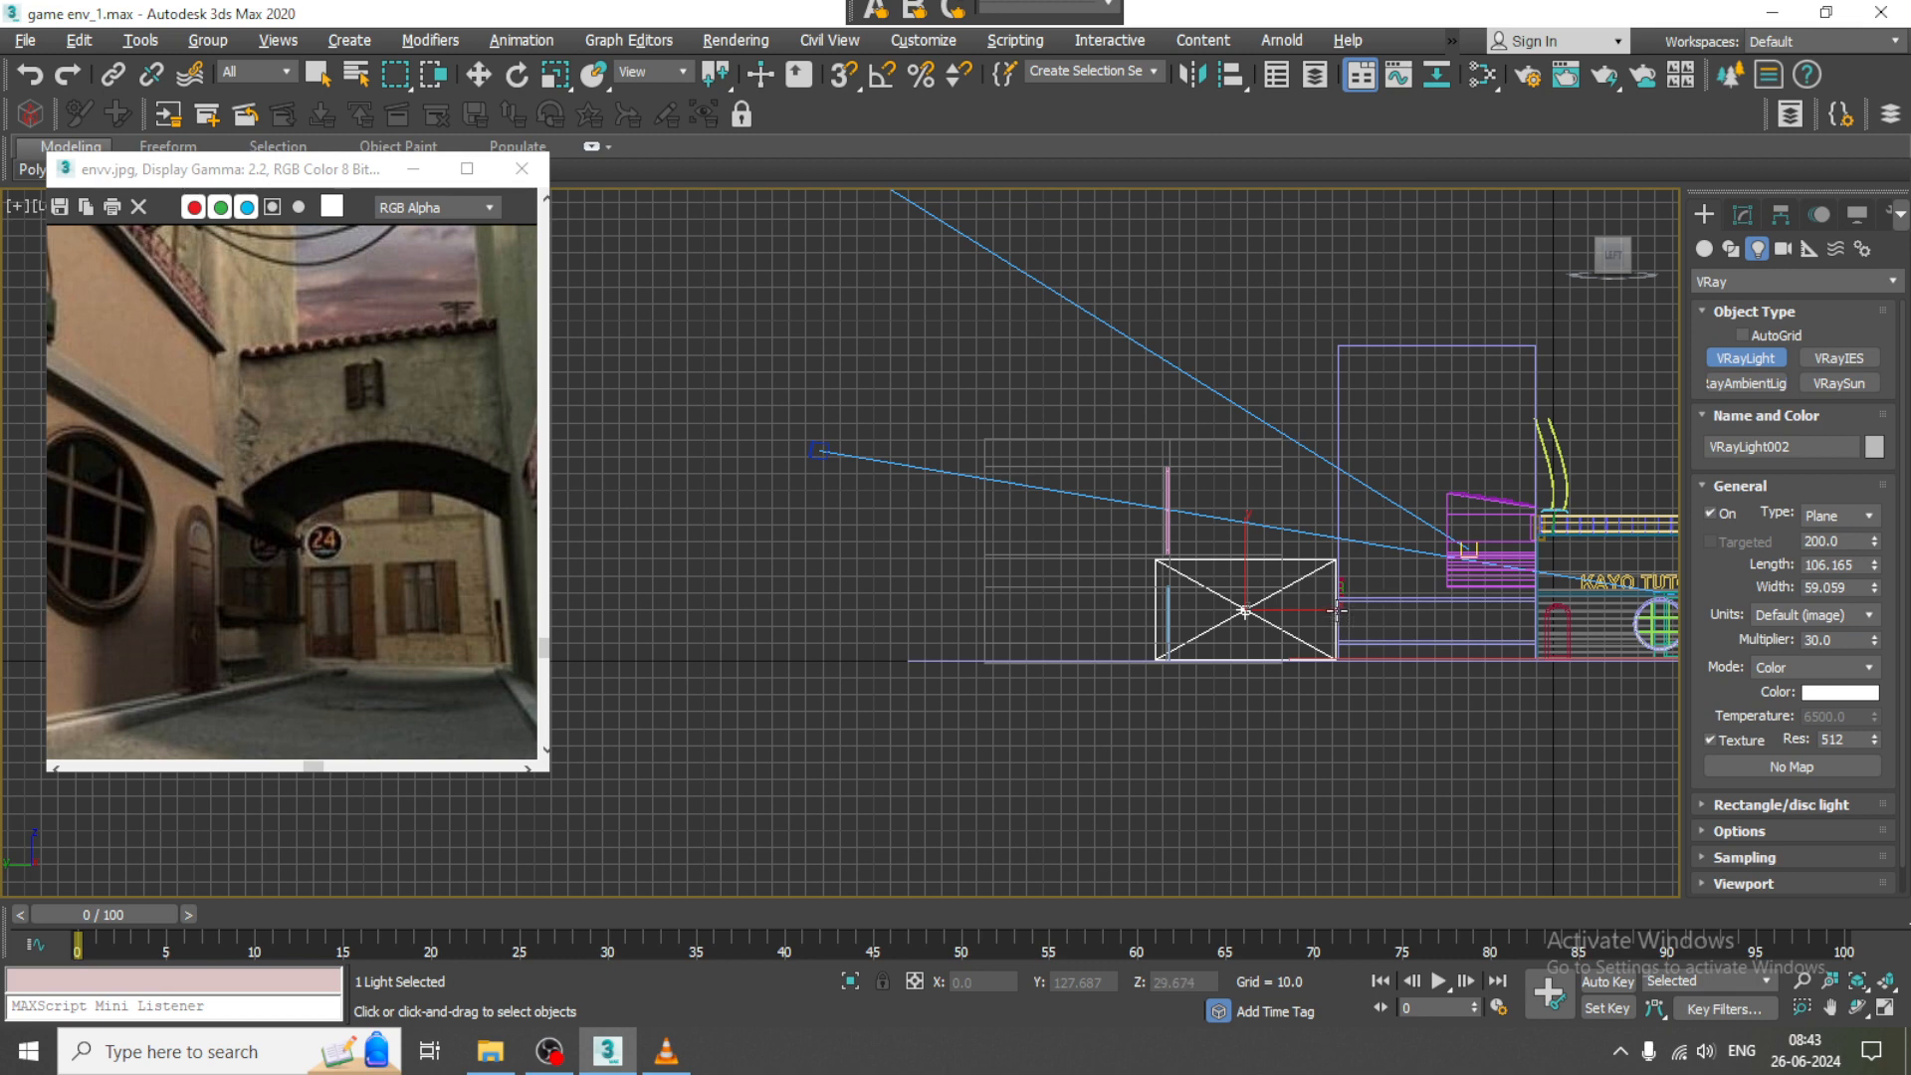
- Examine the new plane light's placement in the camera and perspective views and reselect the light
key(alt+w)
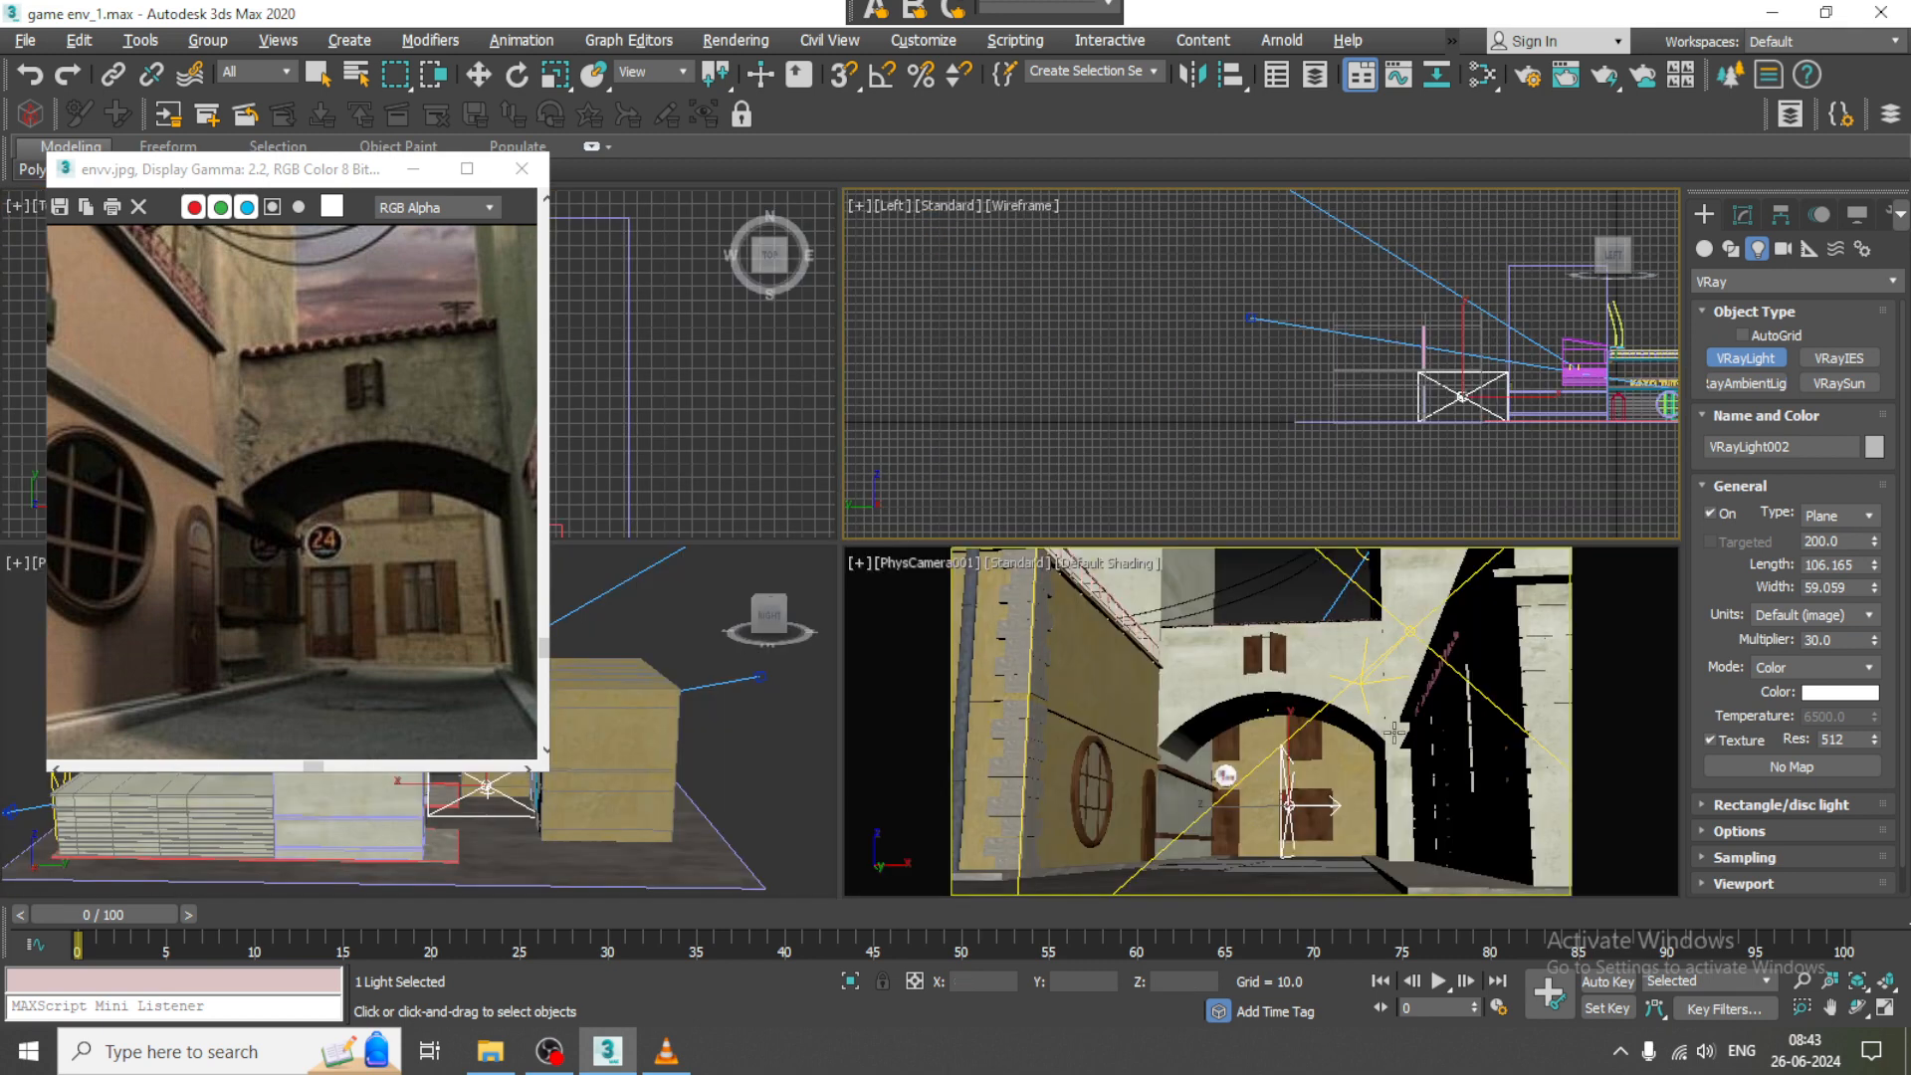
right_click(1386, 734)
key(alt+w)
key(c)
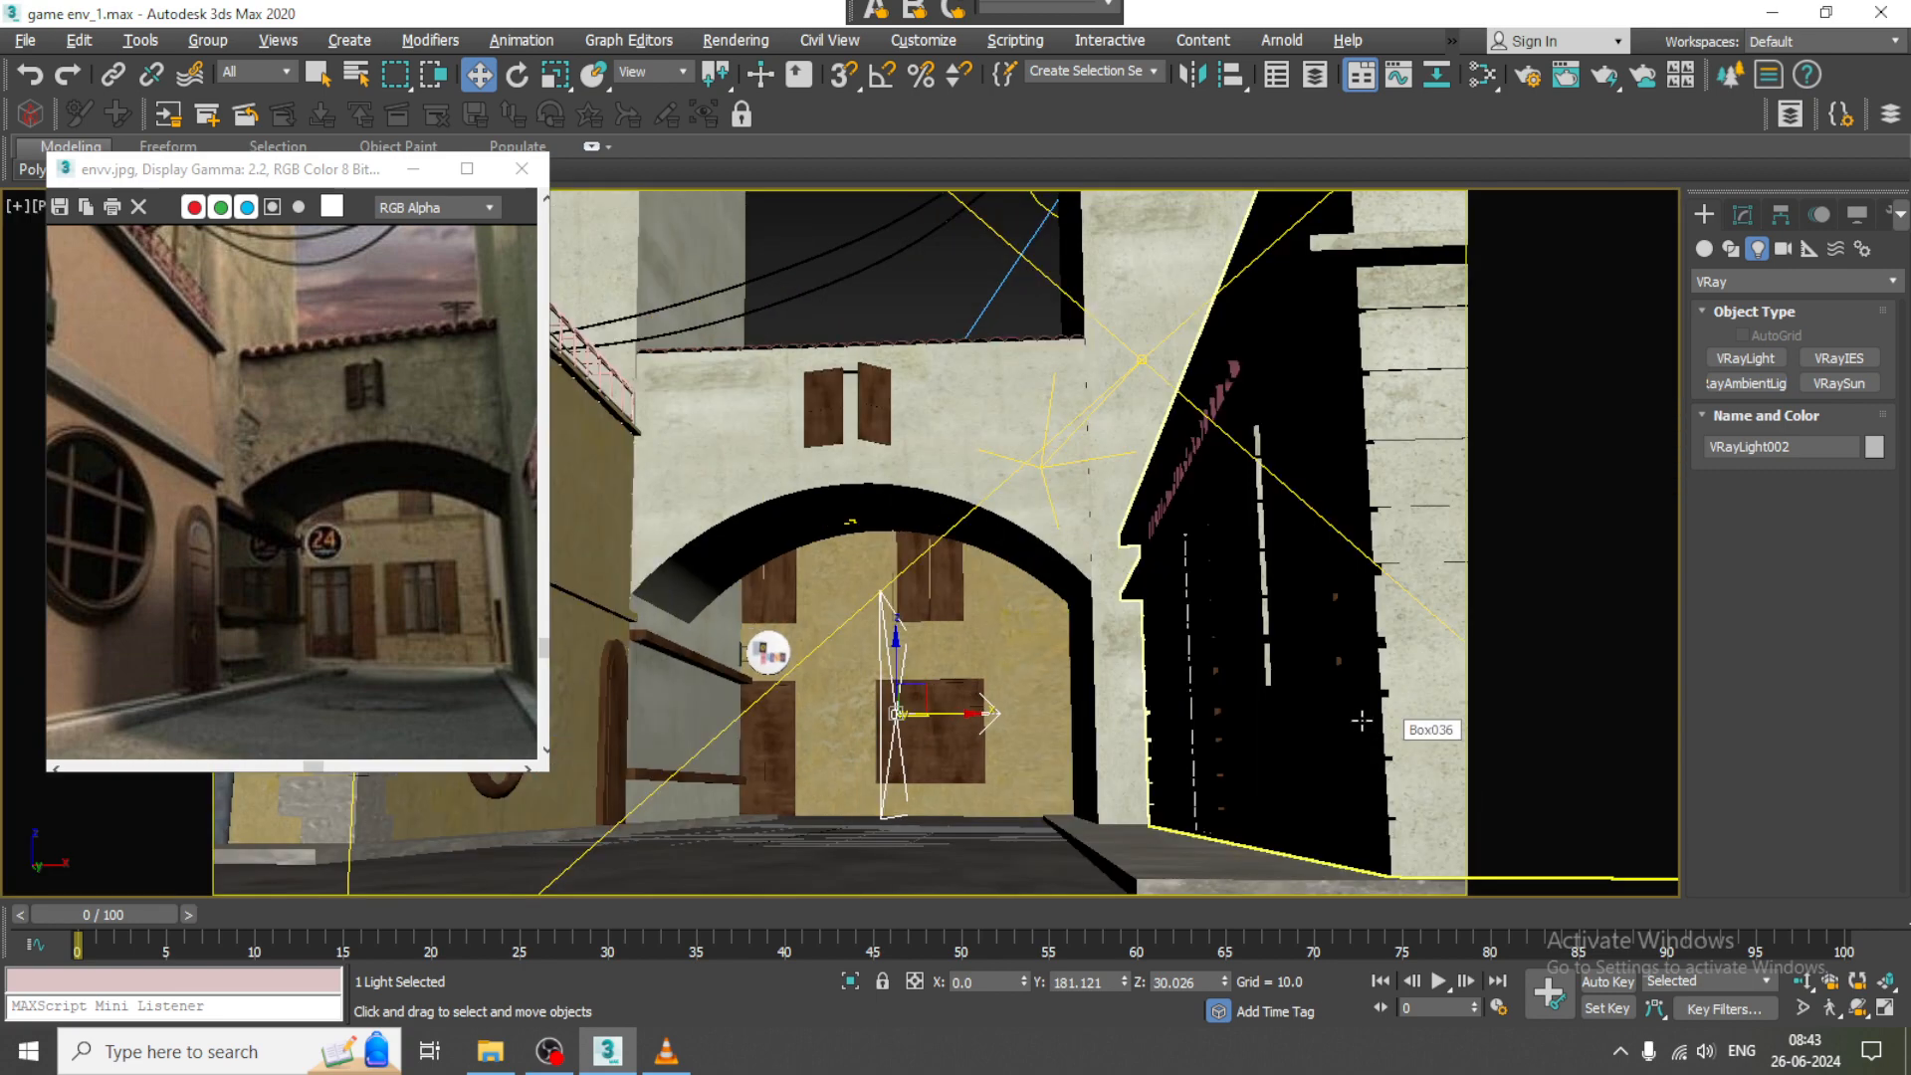
click(838, 301)
key(p)
key(z)
alt+middle_drag(1194, 649, 1234, 612)
scroll(982, 702, up, 4)
mouse_move(1234, 612)
middle_down()
mouse_move(1222, 556)
mouse_move(1262, 462)
middle_up()
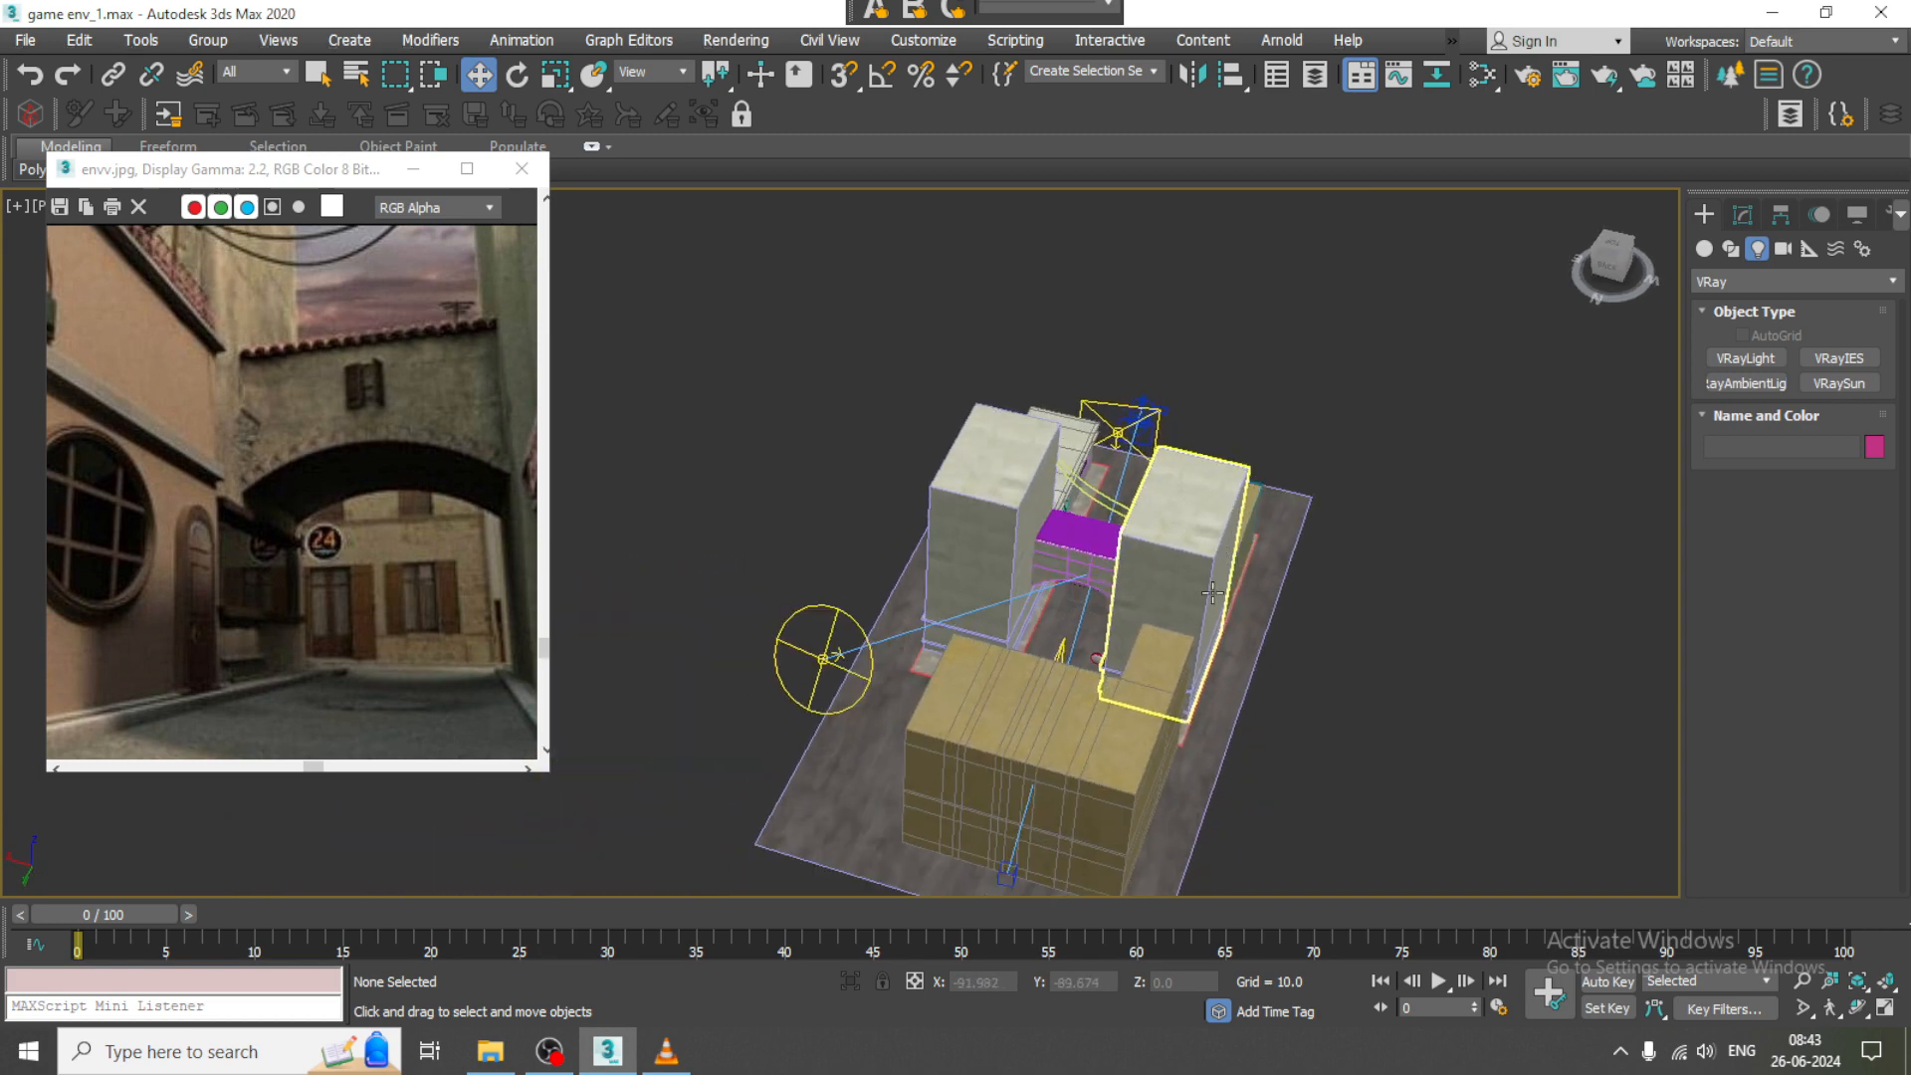
mouse_move(1166, 683)
middle_down()
mouse_move(1231, 544)
mouse_move(975, 723)
mouse_move(1242, 713)
middle_up()
click(935, 730)
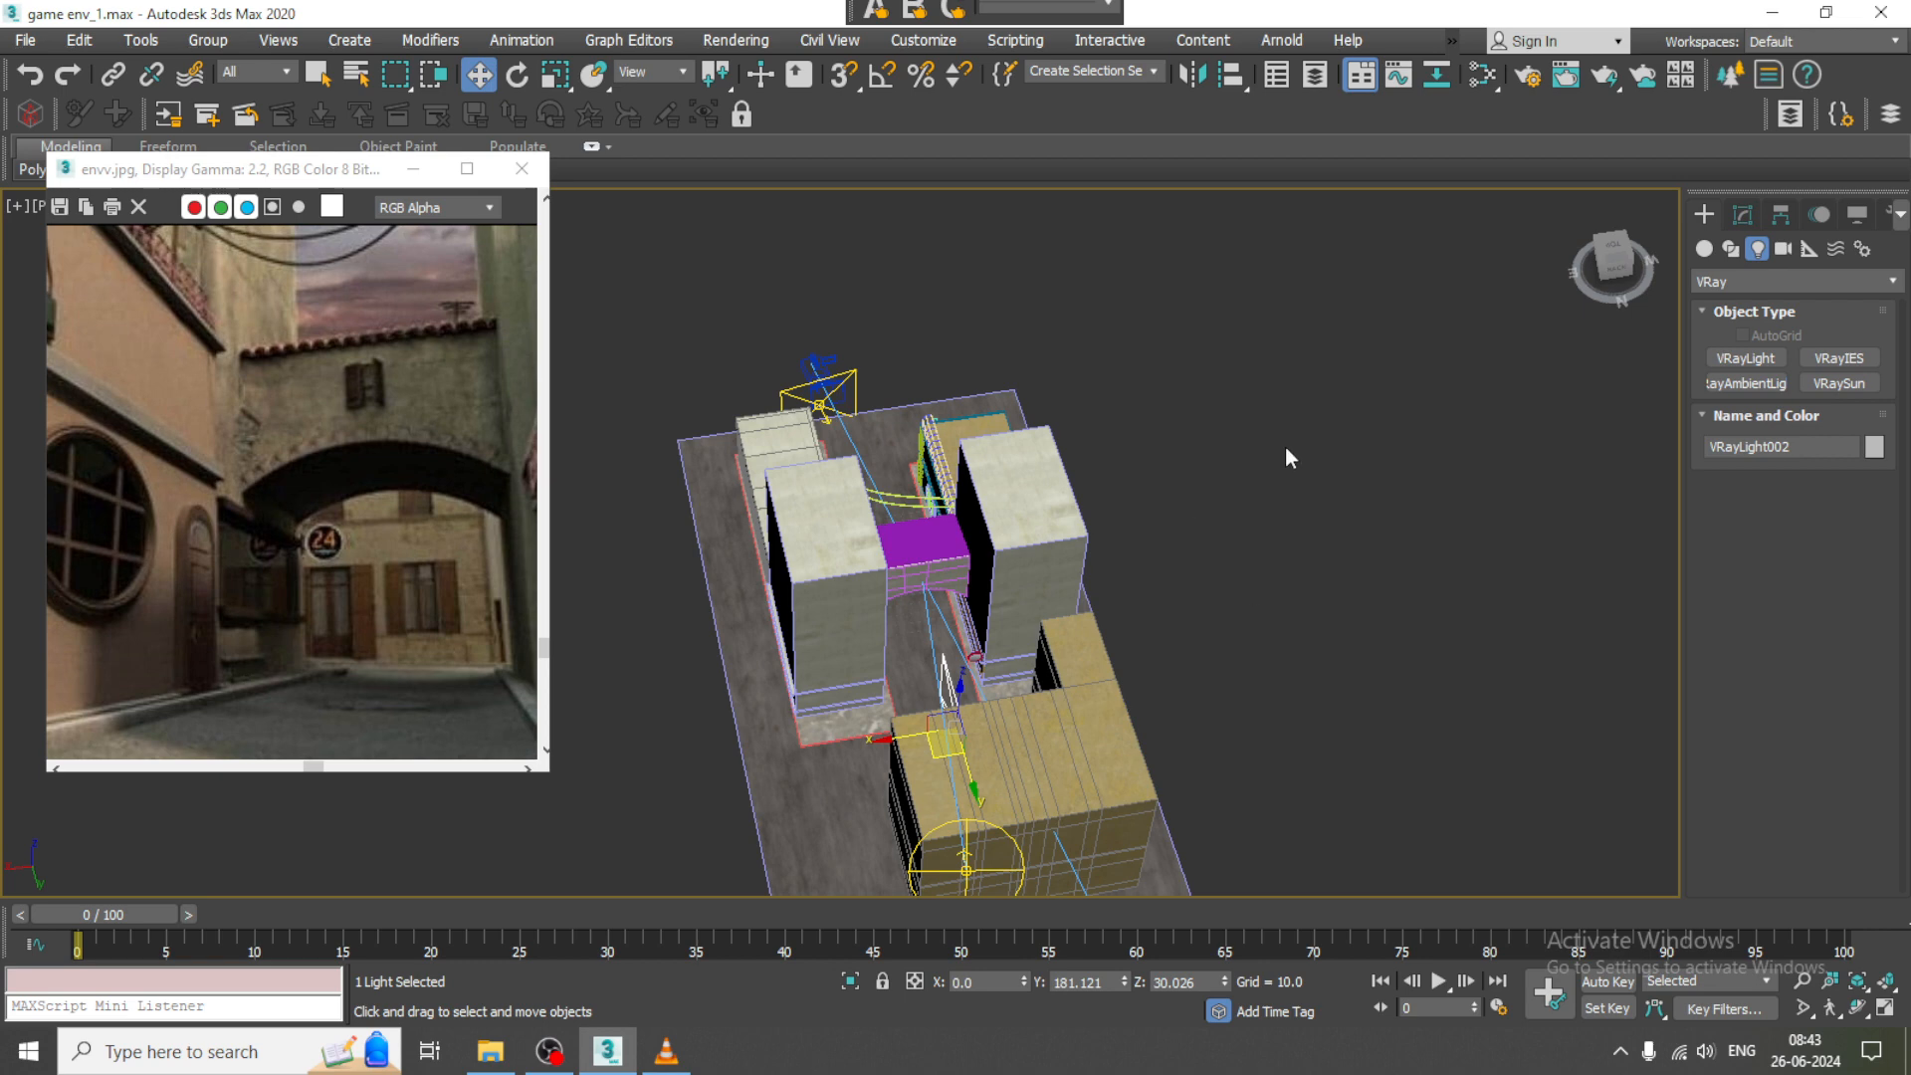
- Try to mirror the plane light as a copy about the Y axis
click(1190, 75)
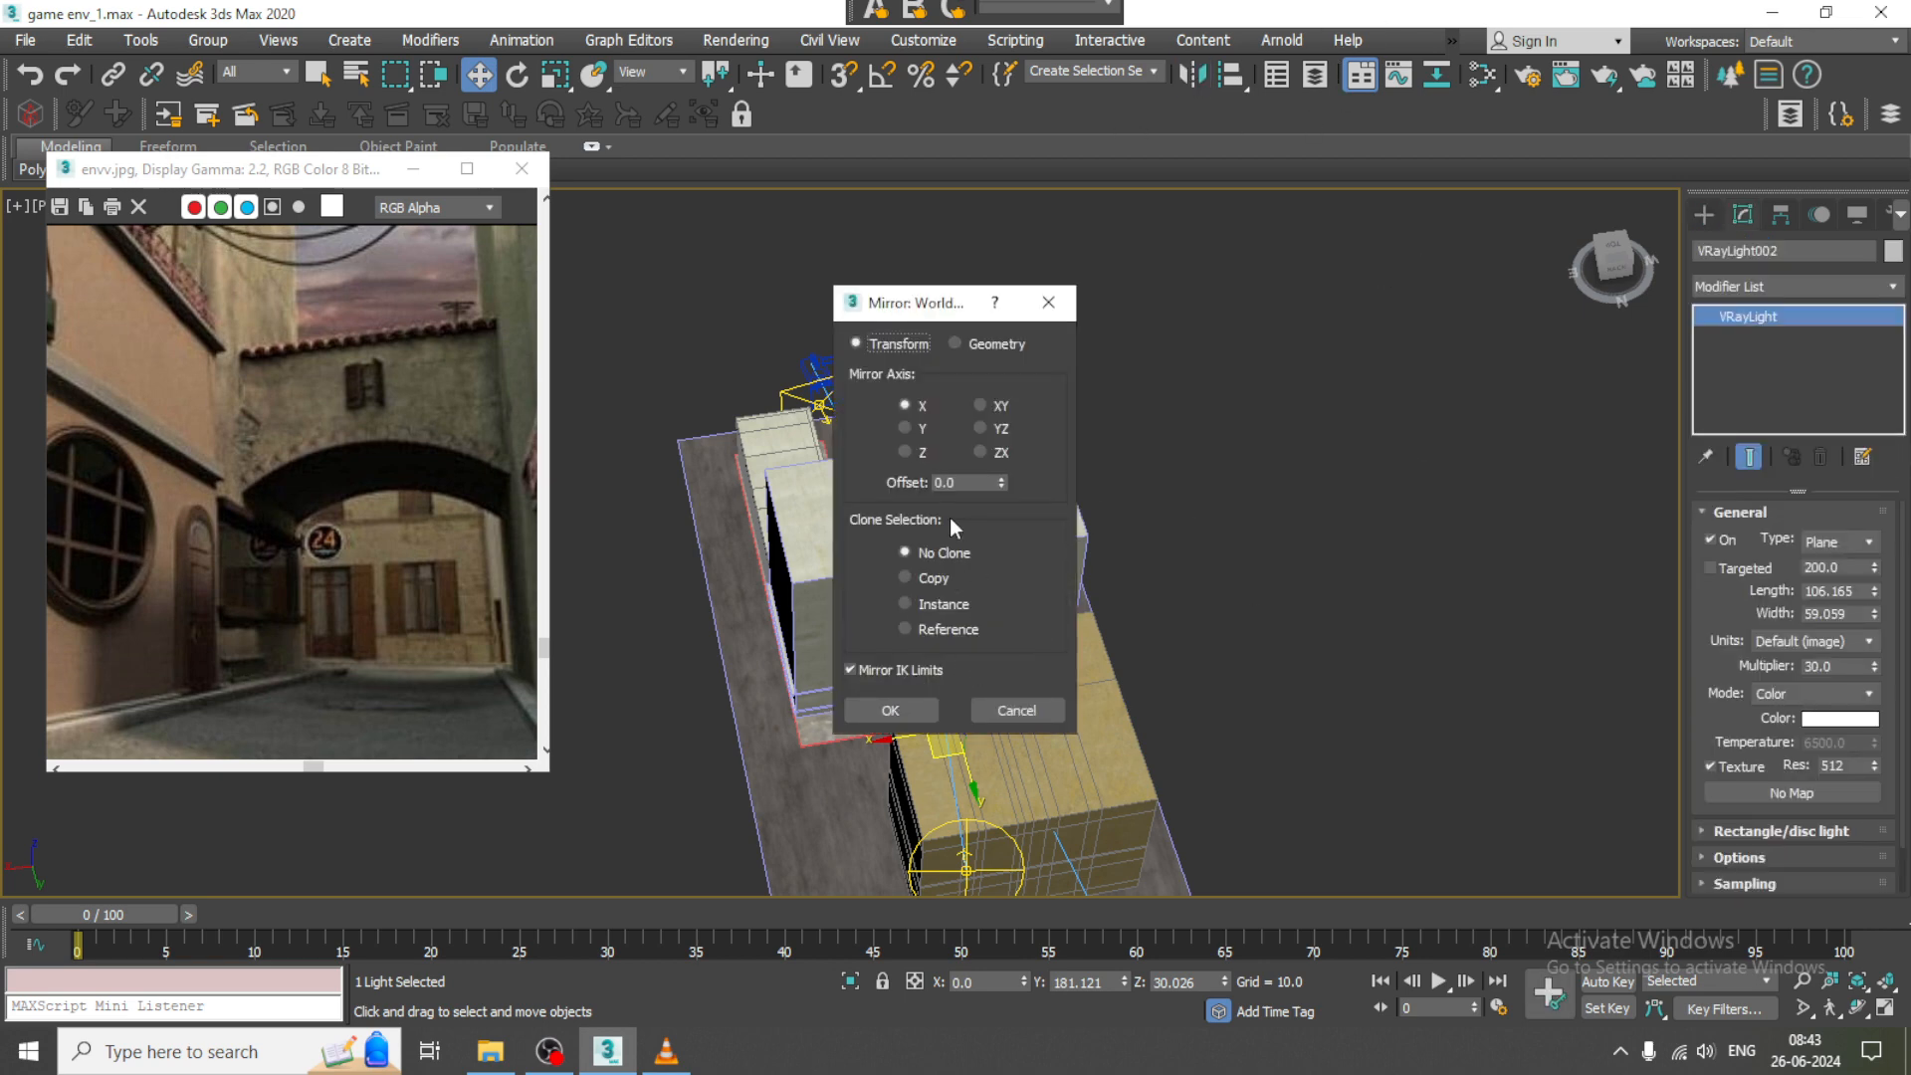
drag(889, 314, 1479, 315)
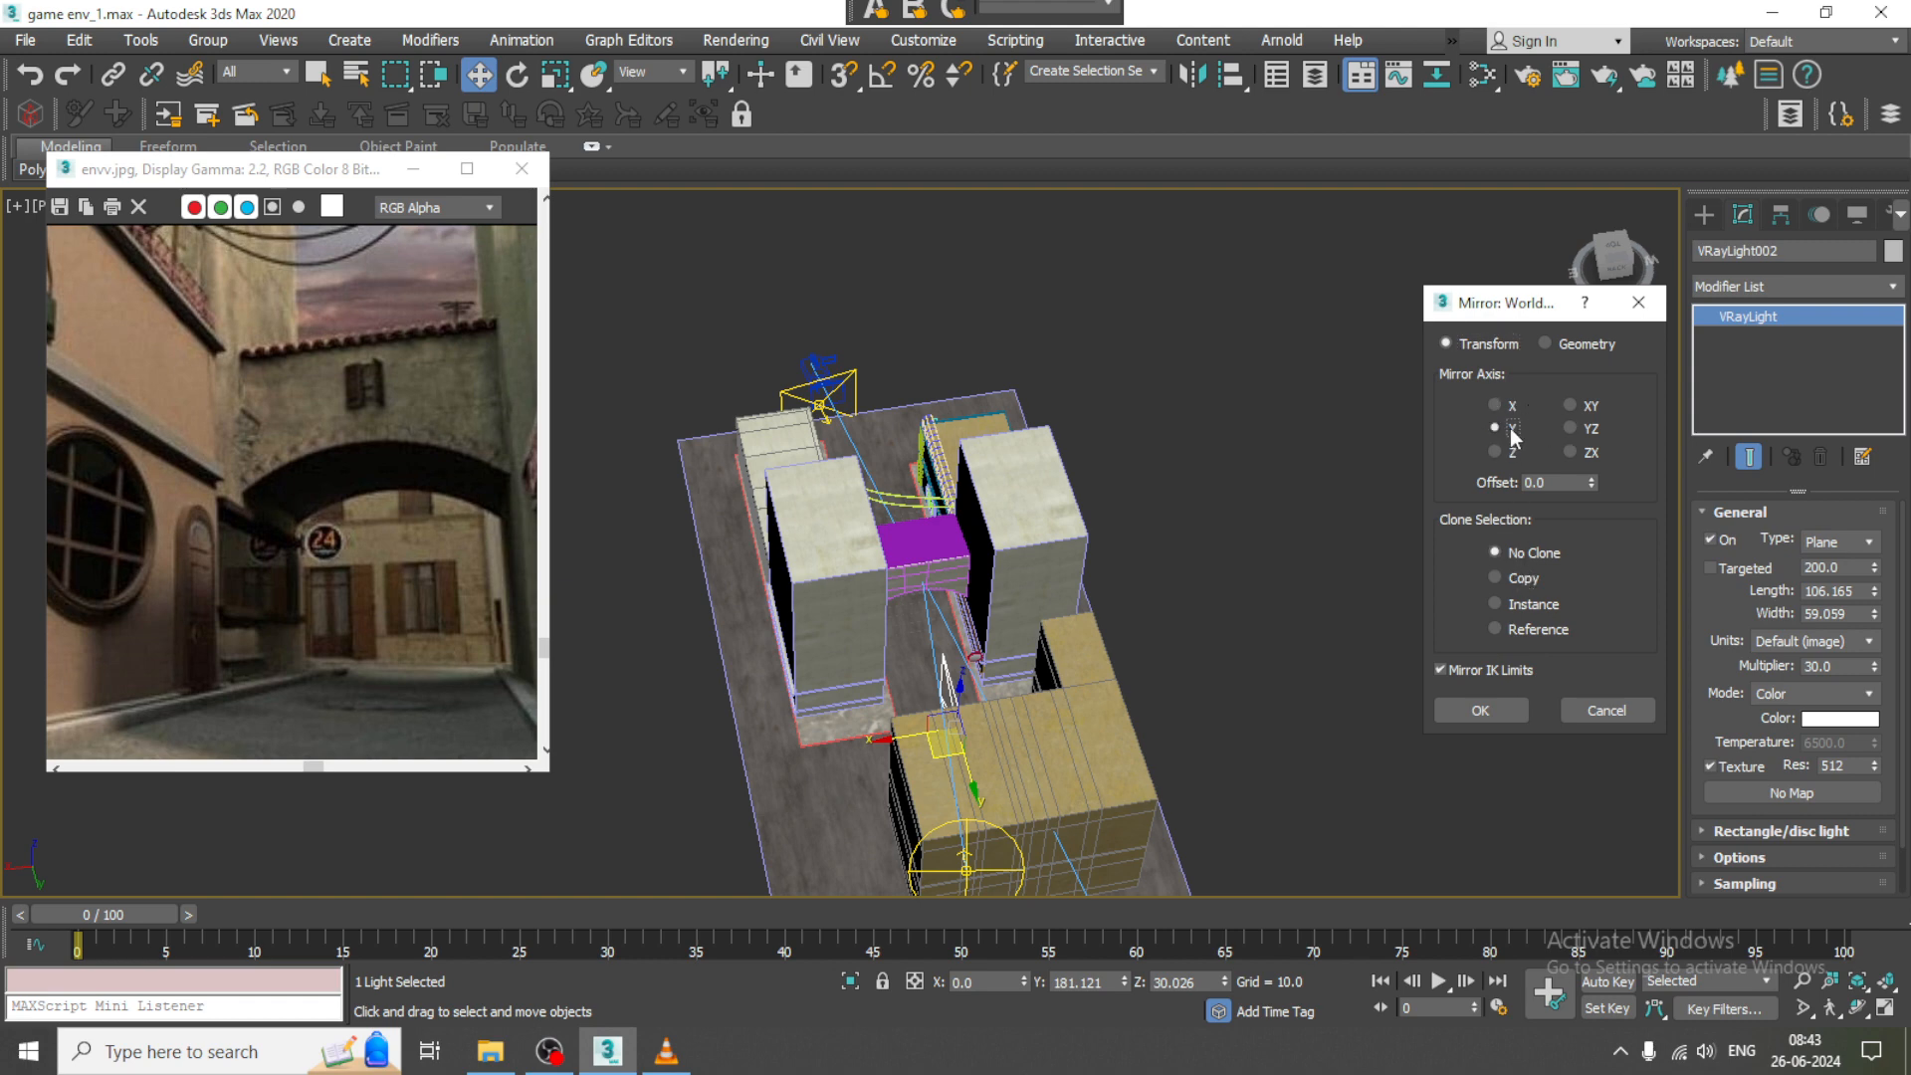
click(1523, 580)
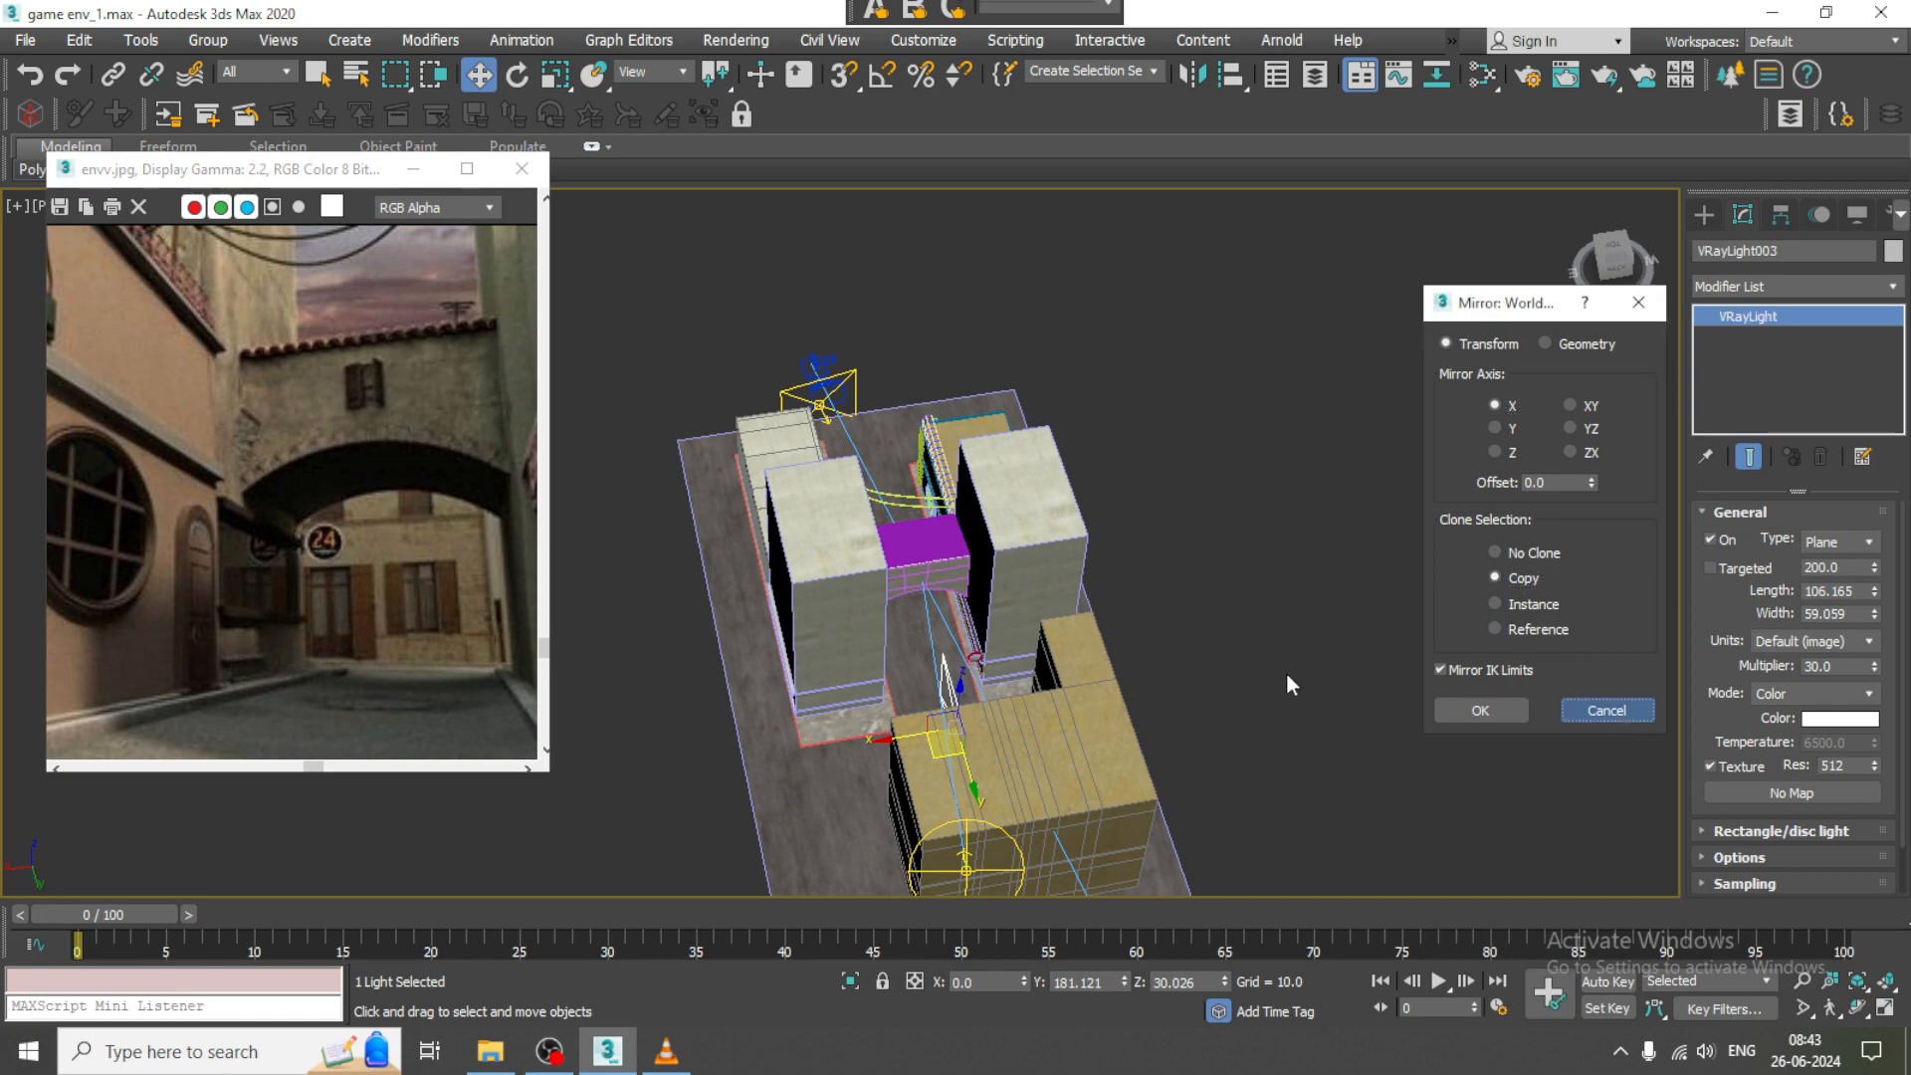
key(Escape)
mouse_move(875, 647)
alt+middle_down()
mouse_move(980, 647)
mouse_move(1005, 562)
mouse_move(952, 639)
alt+middle_up()
scroll(980, 597, up, 3)
click(1184, 75)
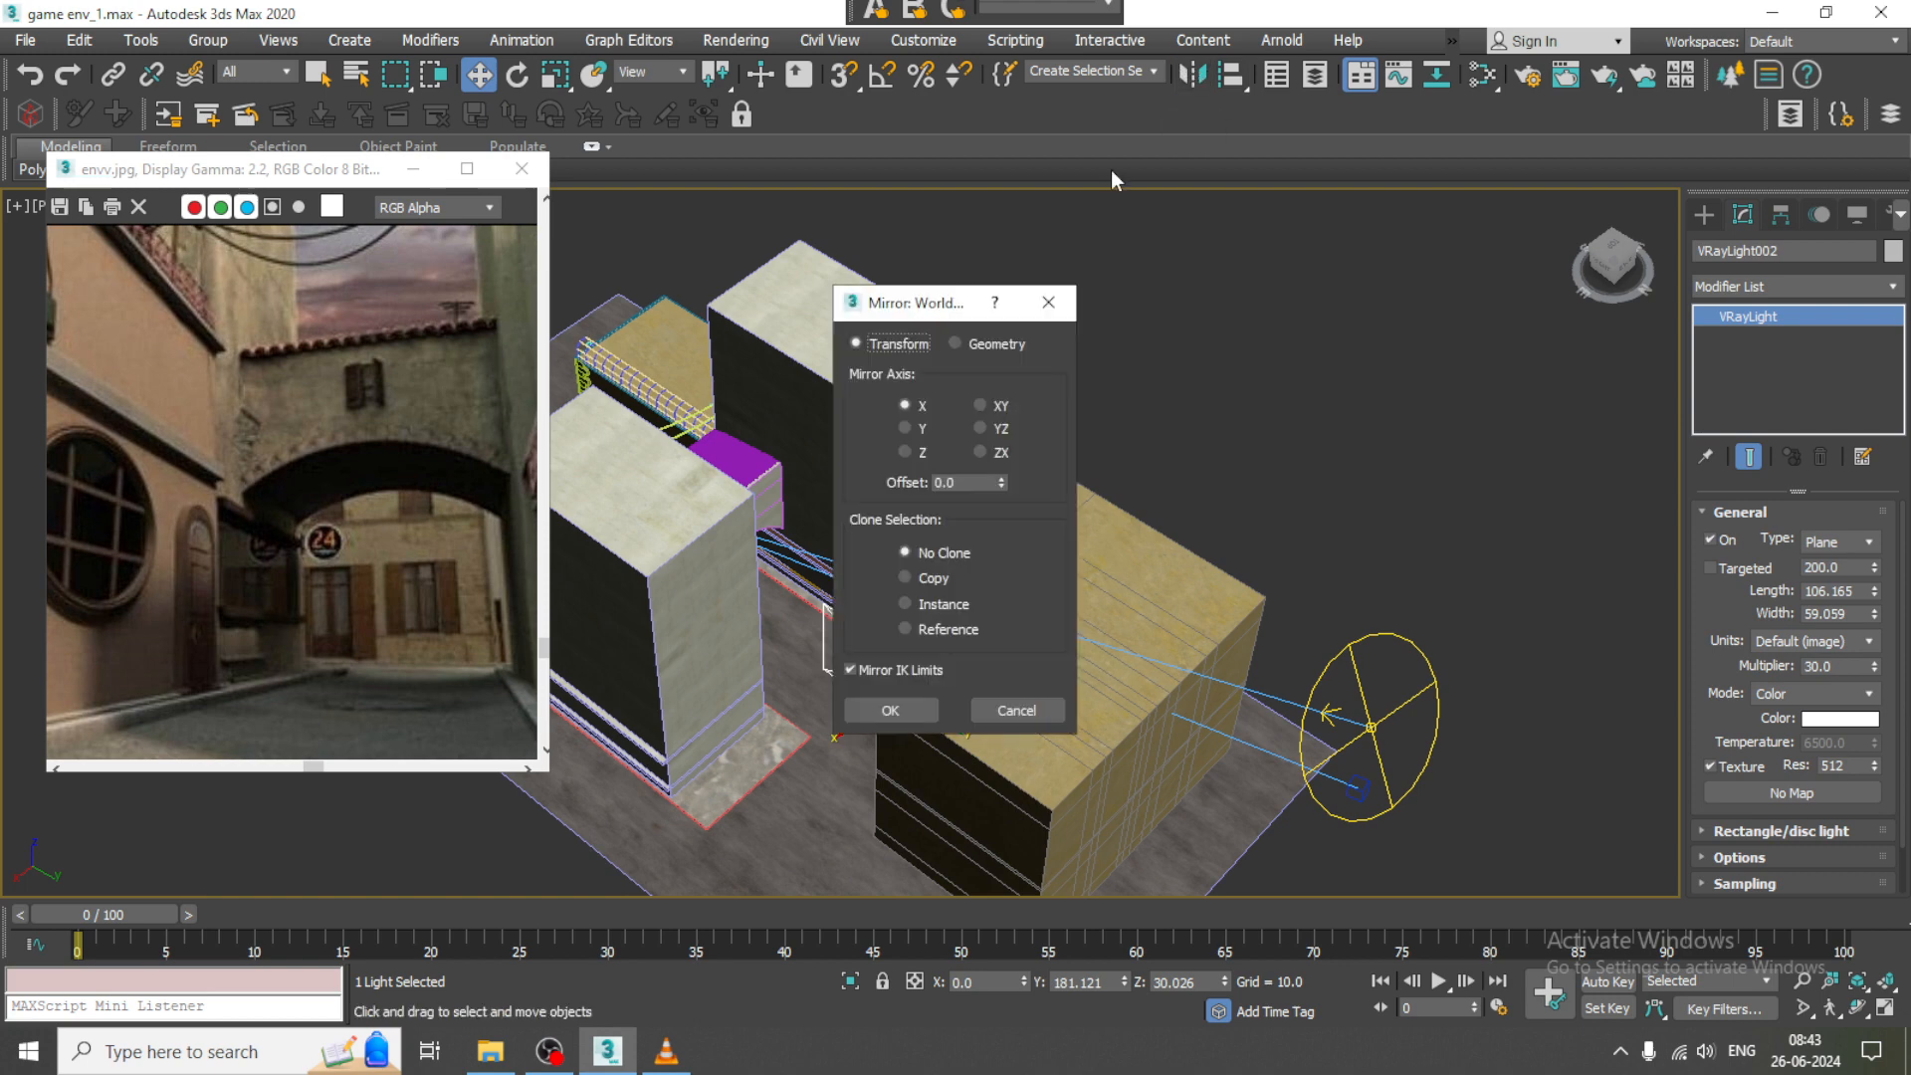
drag(898, 317, 1357, 306)
click(1365, 566)
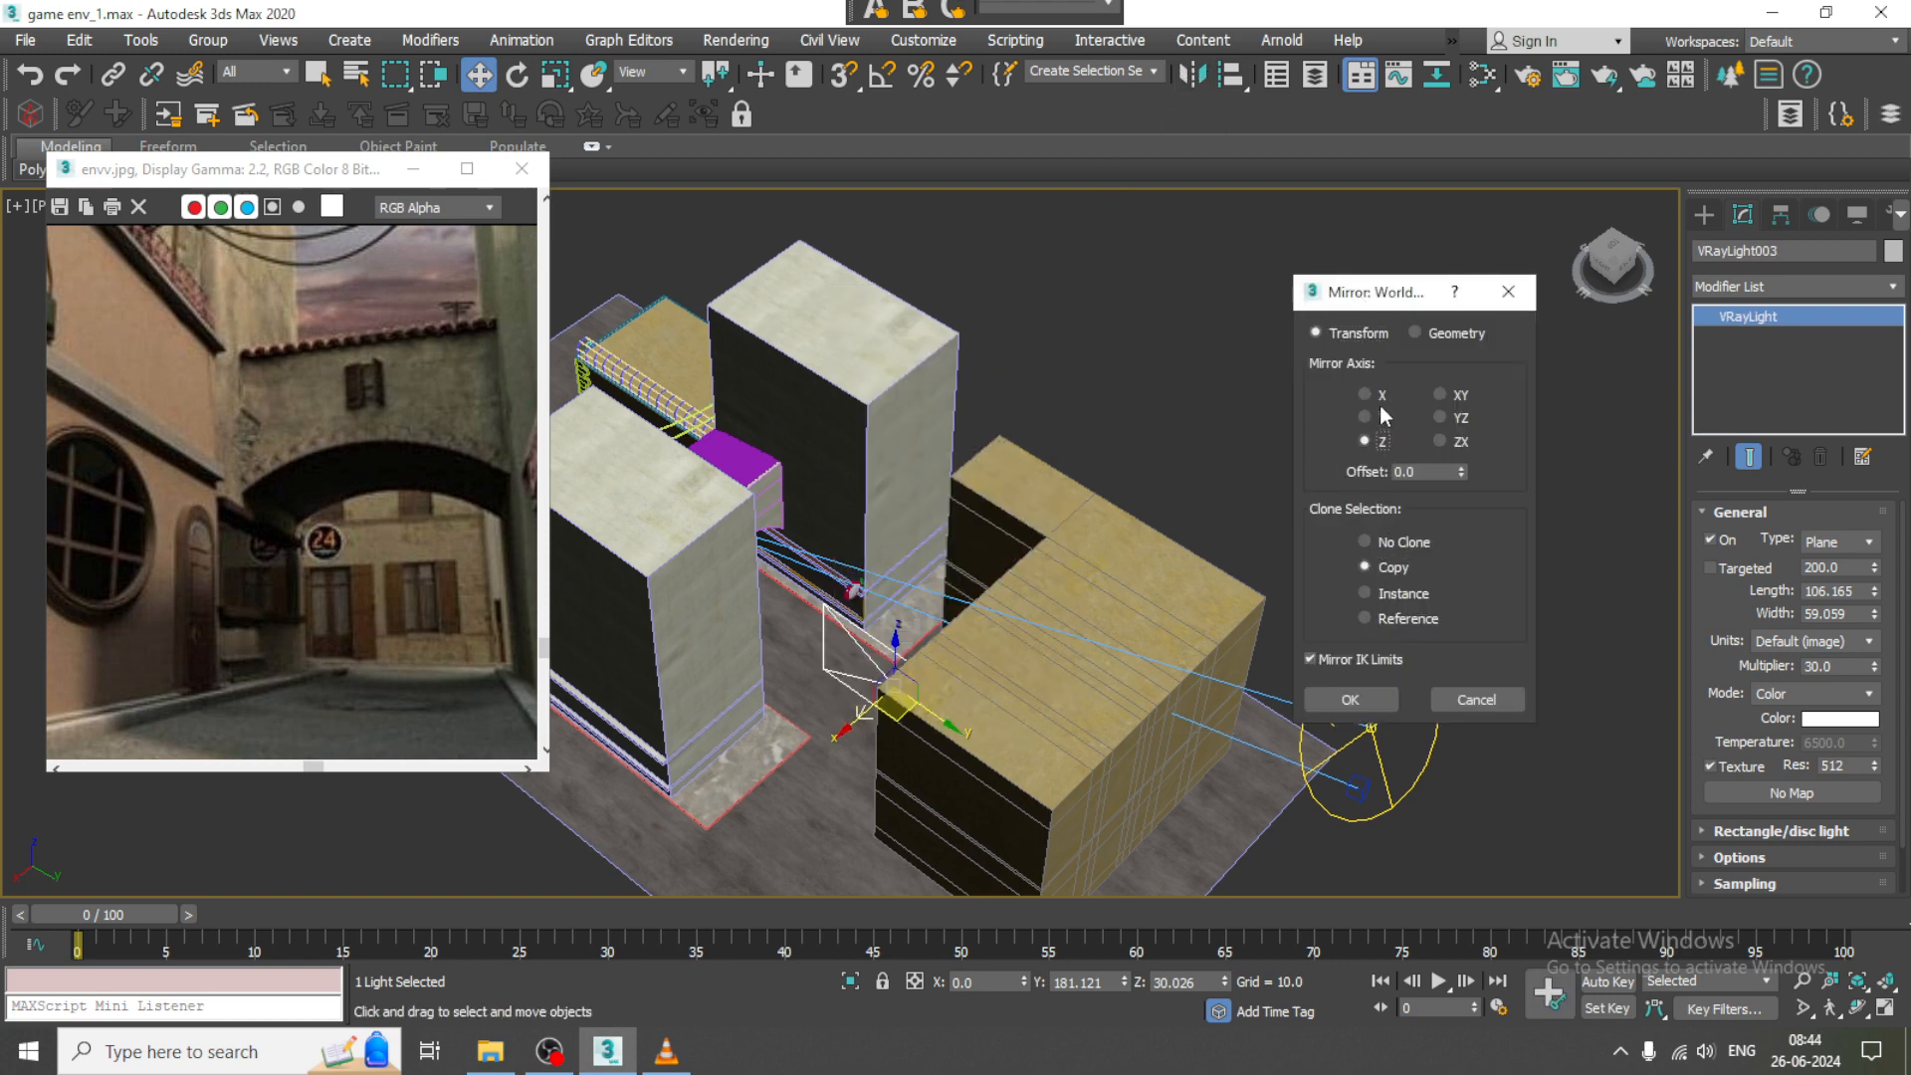
click(1350, 701)
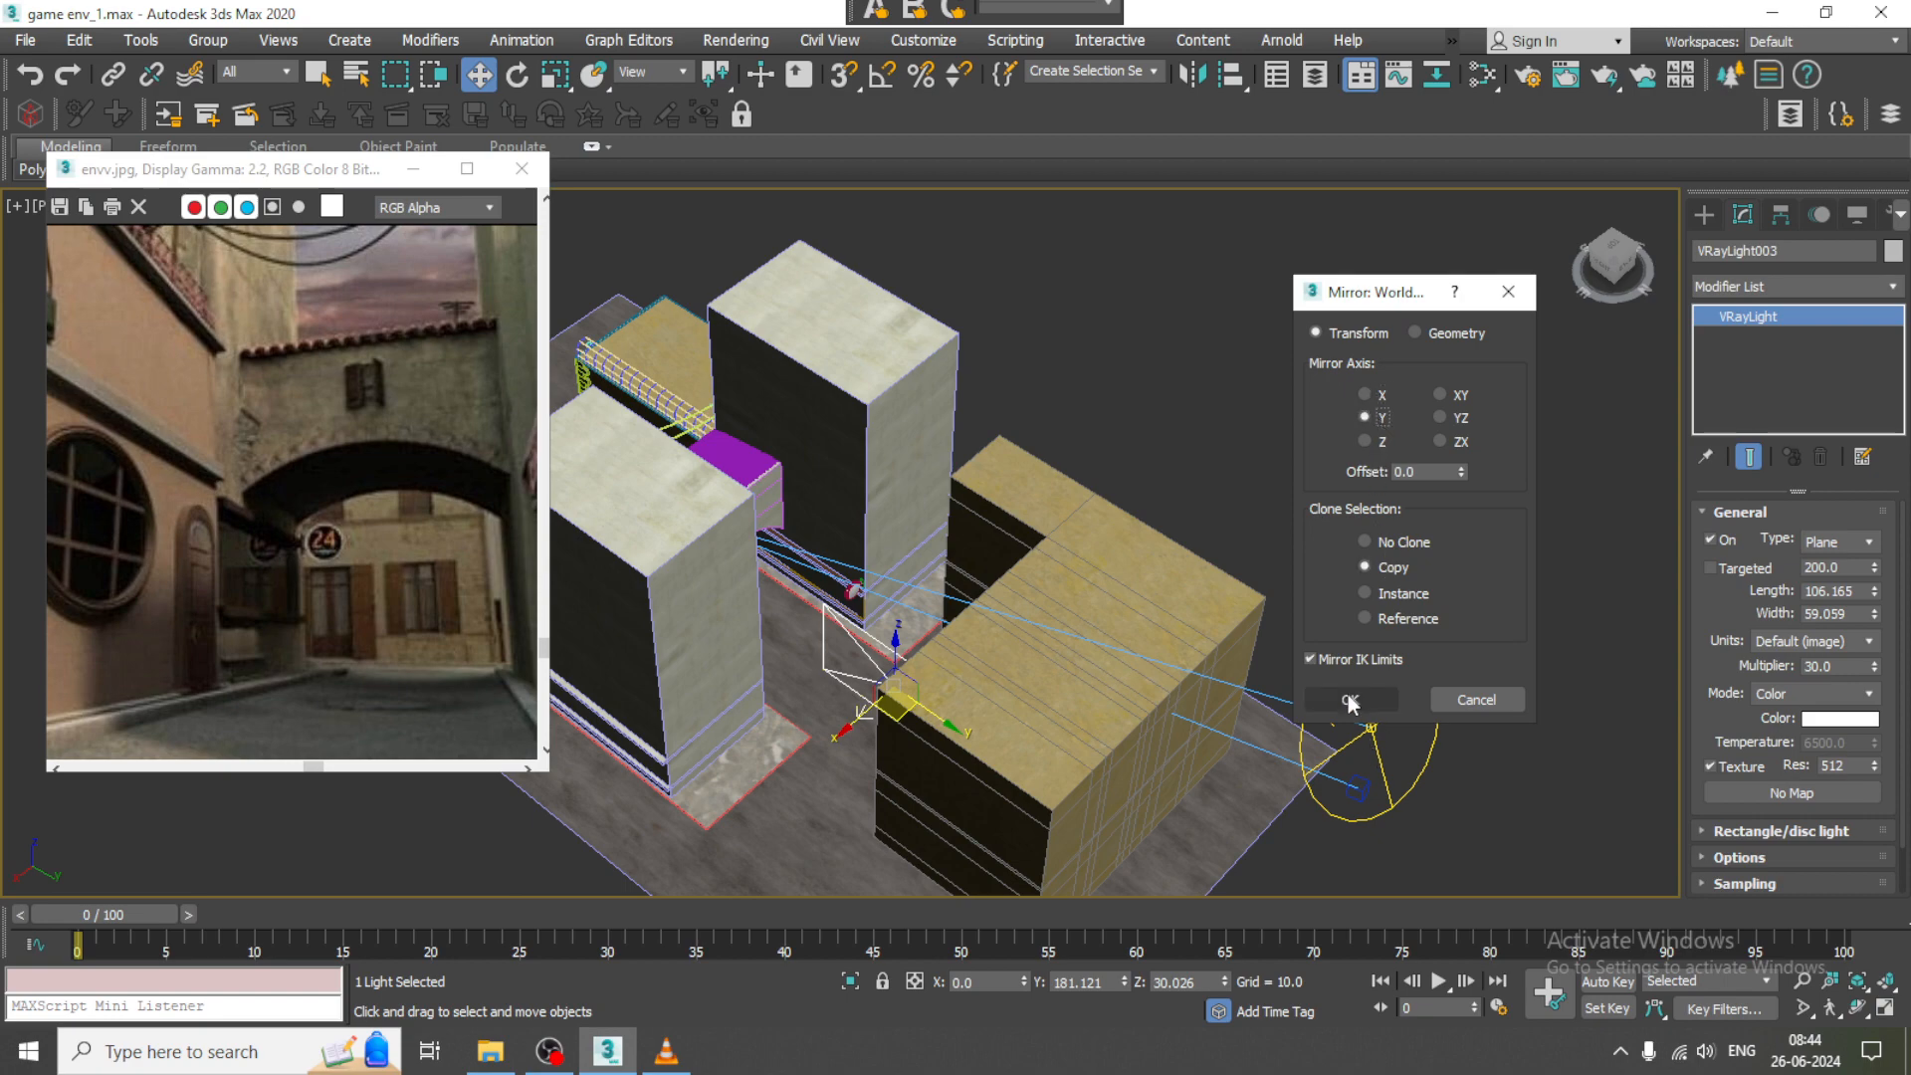
- Rotate the plane light about its vertical axis so that it faces the opposite side of the street
key(e)
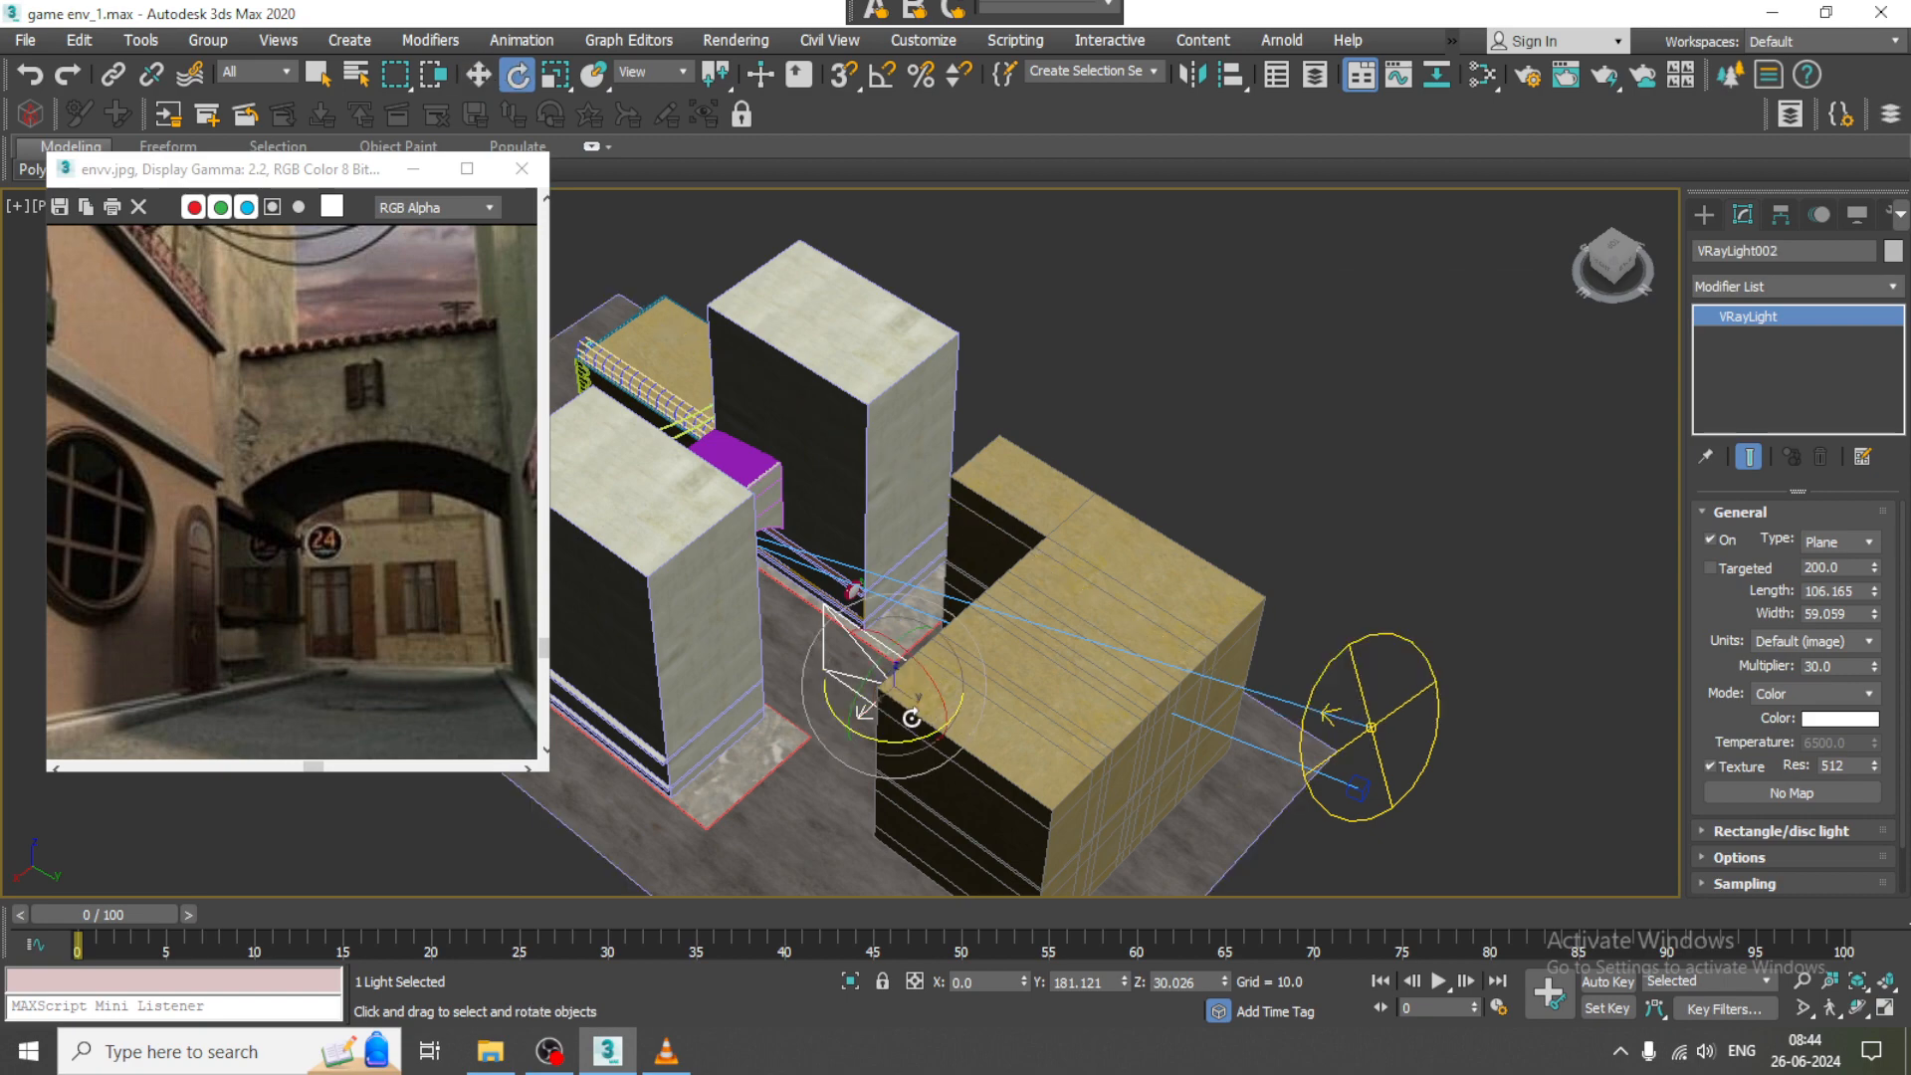
alt+middle_drag(1045, 609, 1116, 607)
drag(910, 734, 1244, 537)
- Move the plane light outside the street beside the tall block, to about X 148.8, and raise it to about Z 61.5
key(w)
alt+middle_drag(1079, 650, 1109, 575)
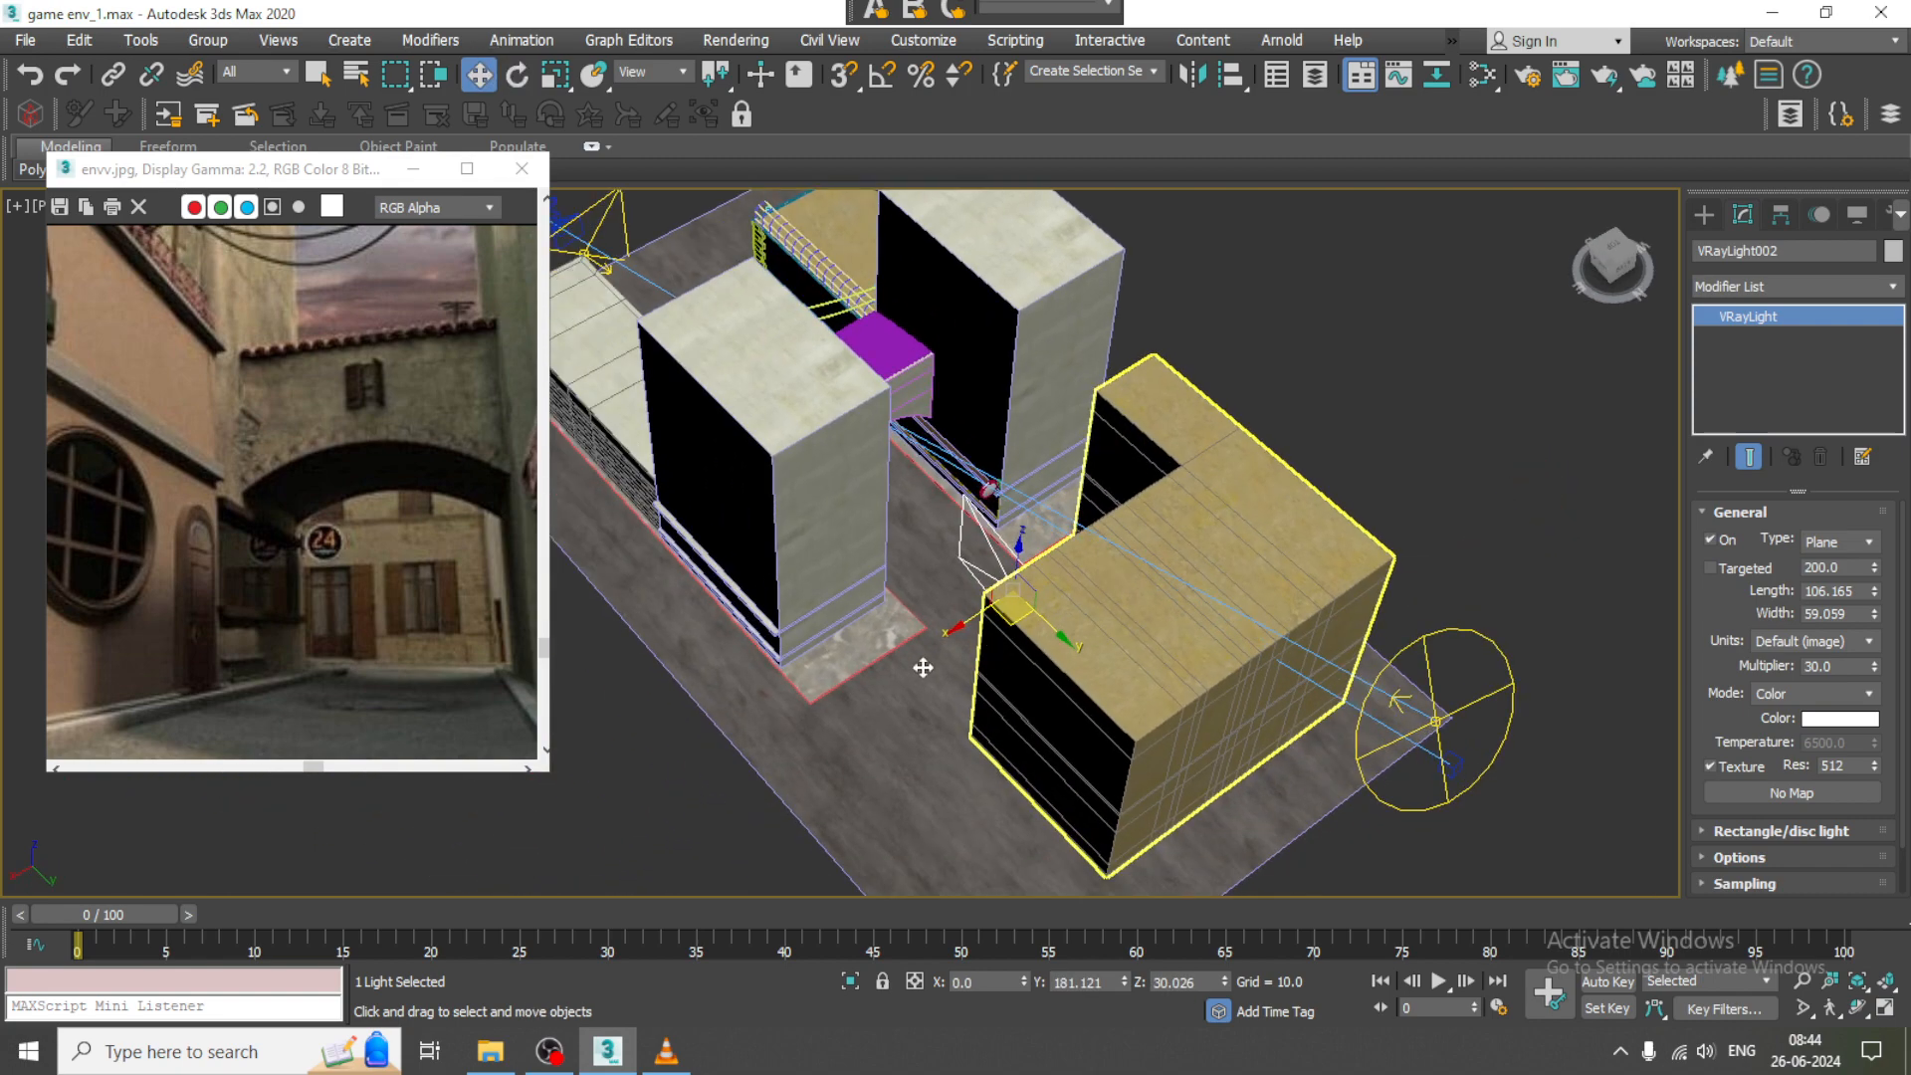
drag(965, 622, 759, 673)
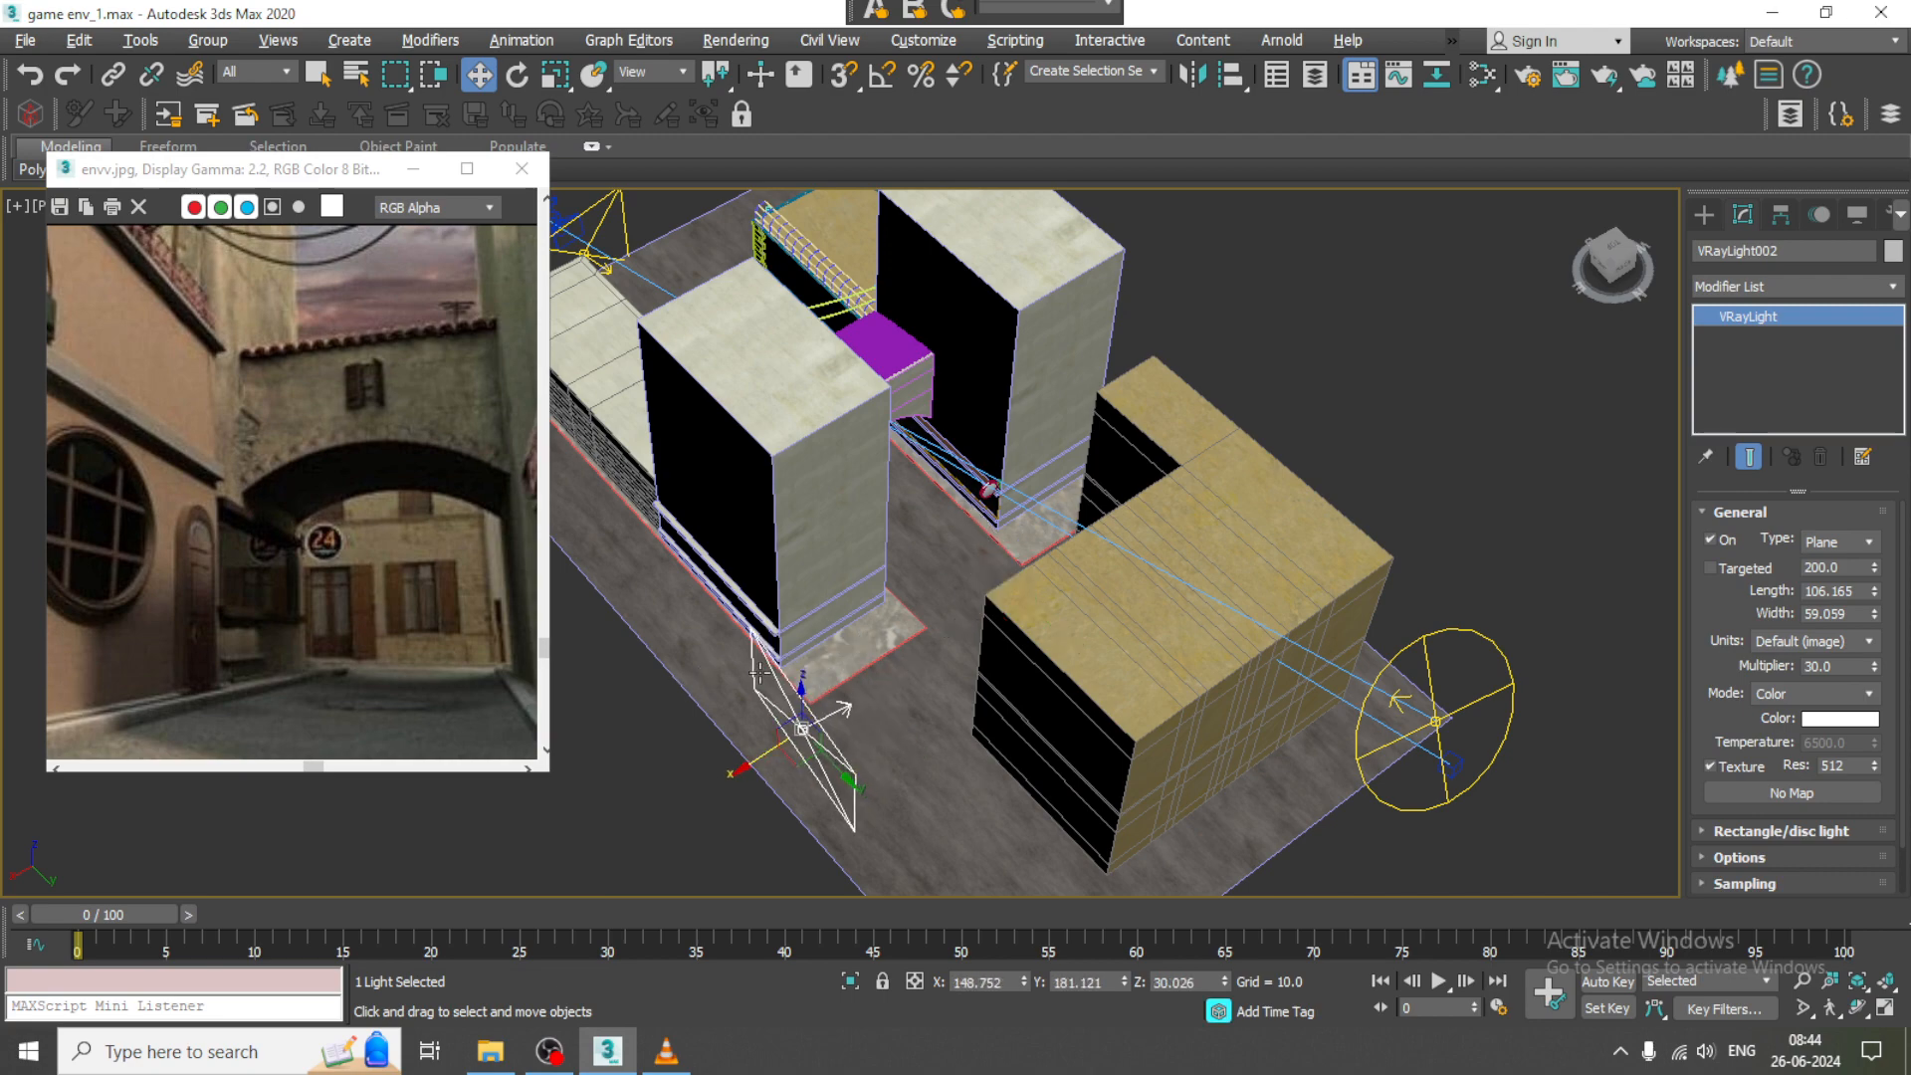
alt+middle_drag(758, 673, 737, 706)
drag(831, 666, 824, 597)
alt+middle_drag(824, 597, 1216, 589)
middle_drag(1024, 607, 1287, 524)
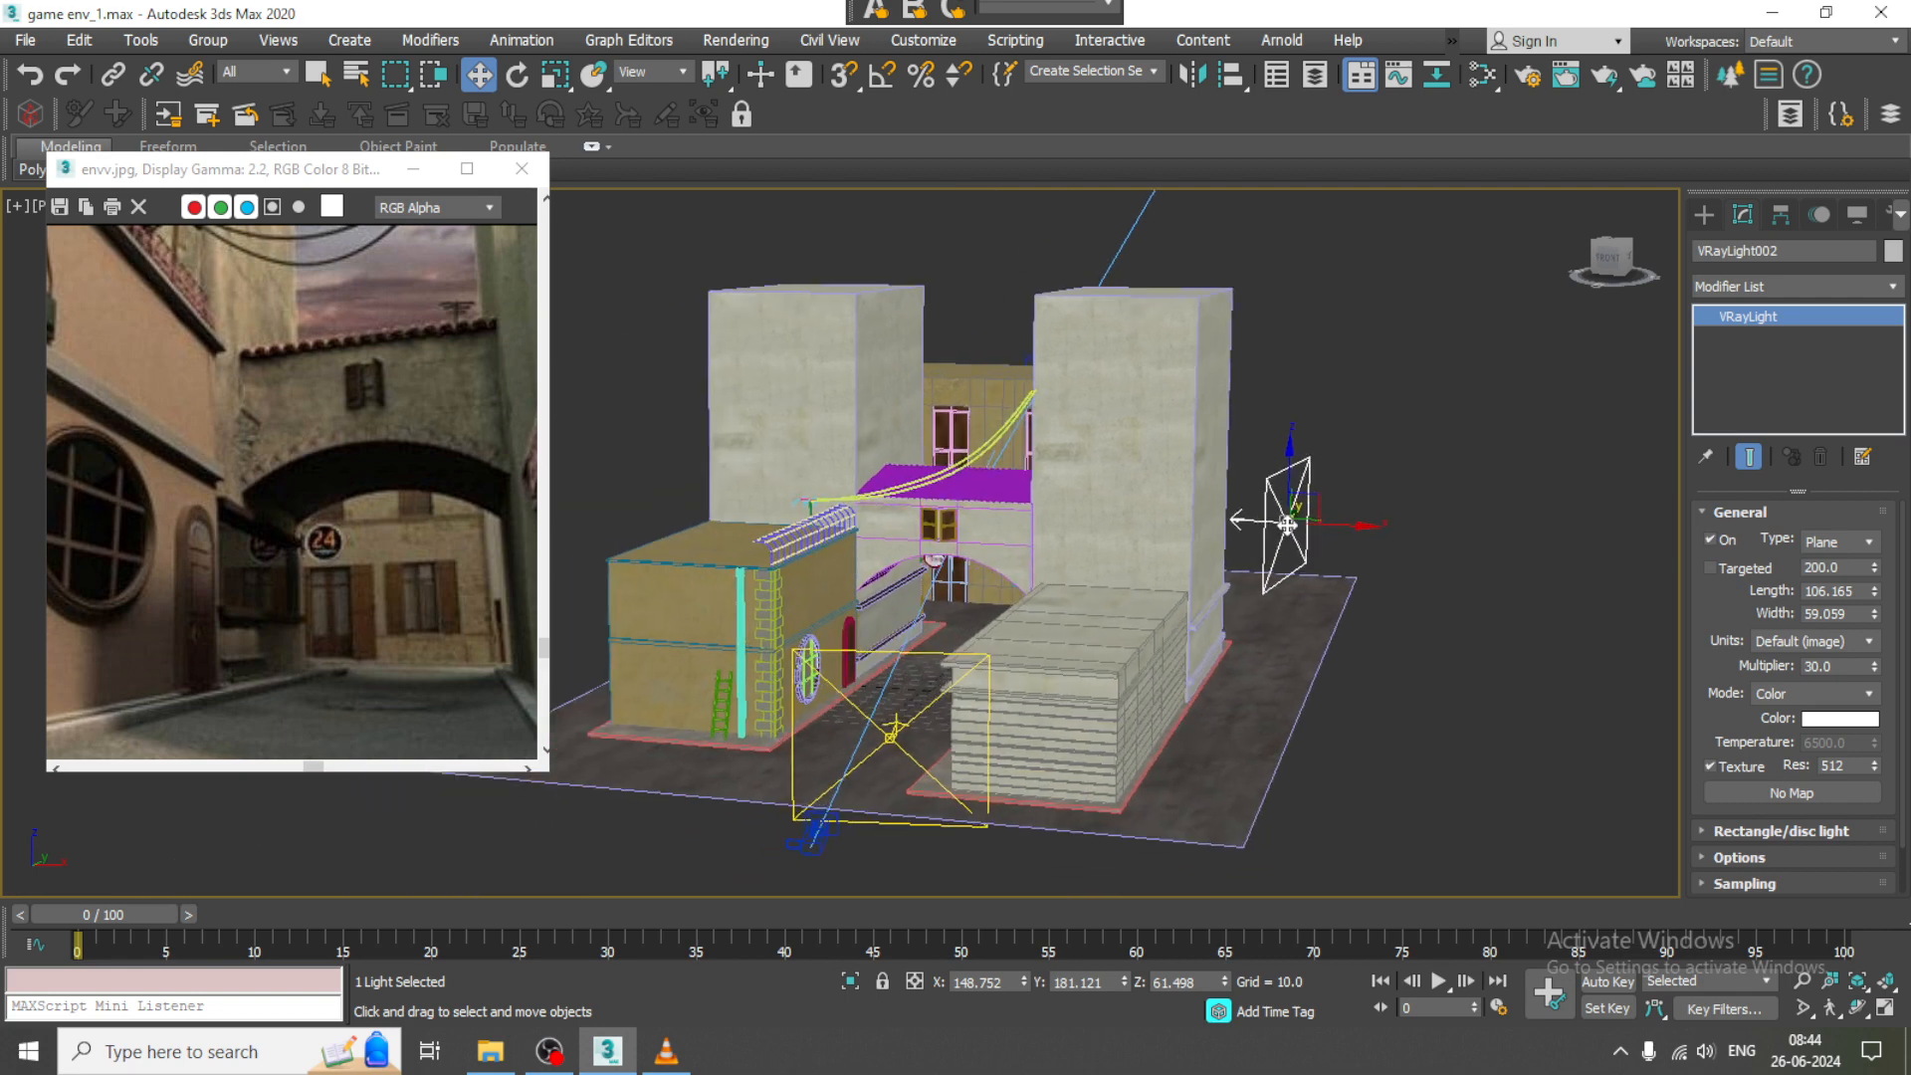
- Switch the plane light's colour mode to Temperature at about 5135 and set its multiplier to 1
click(1832, 694)
click(1825, 732)
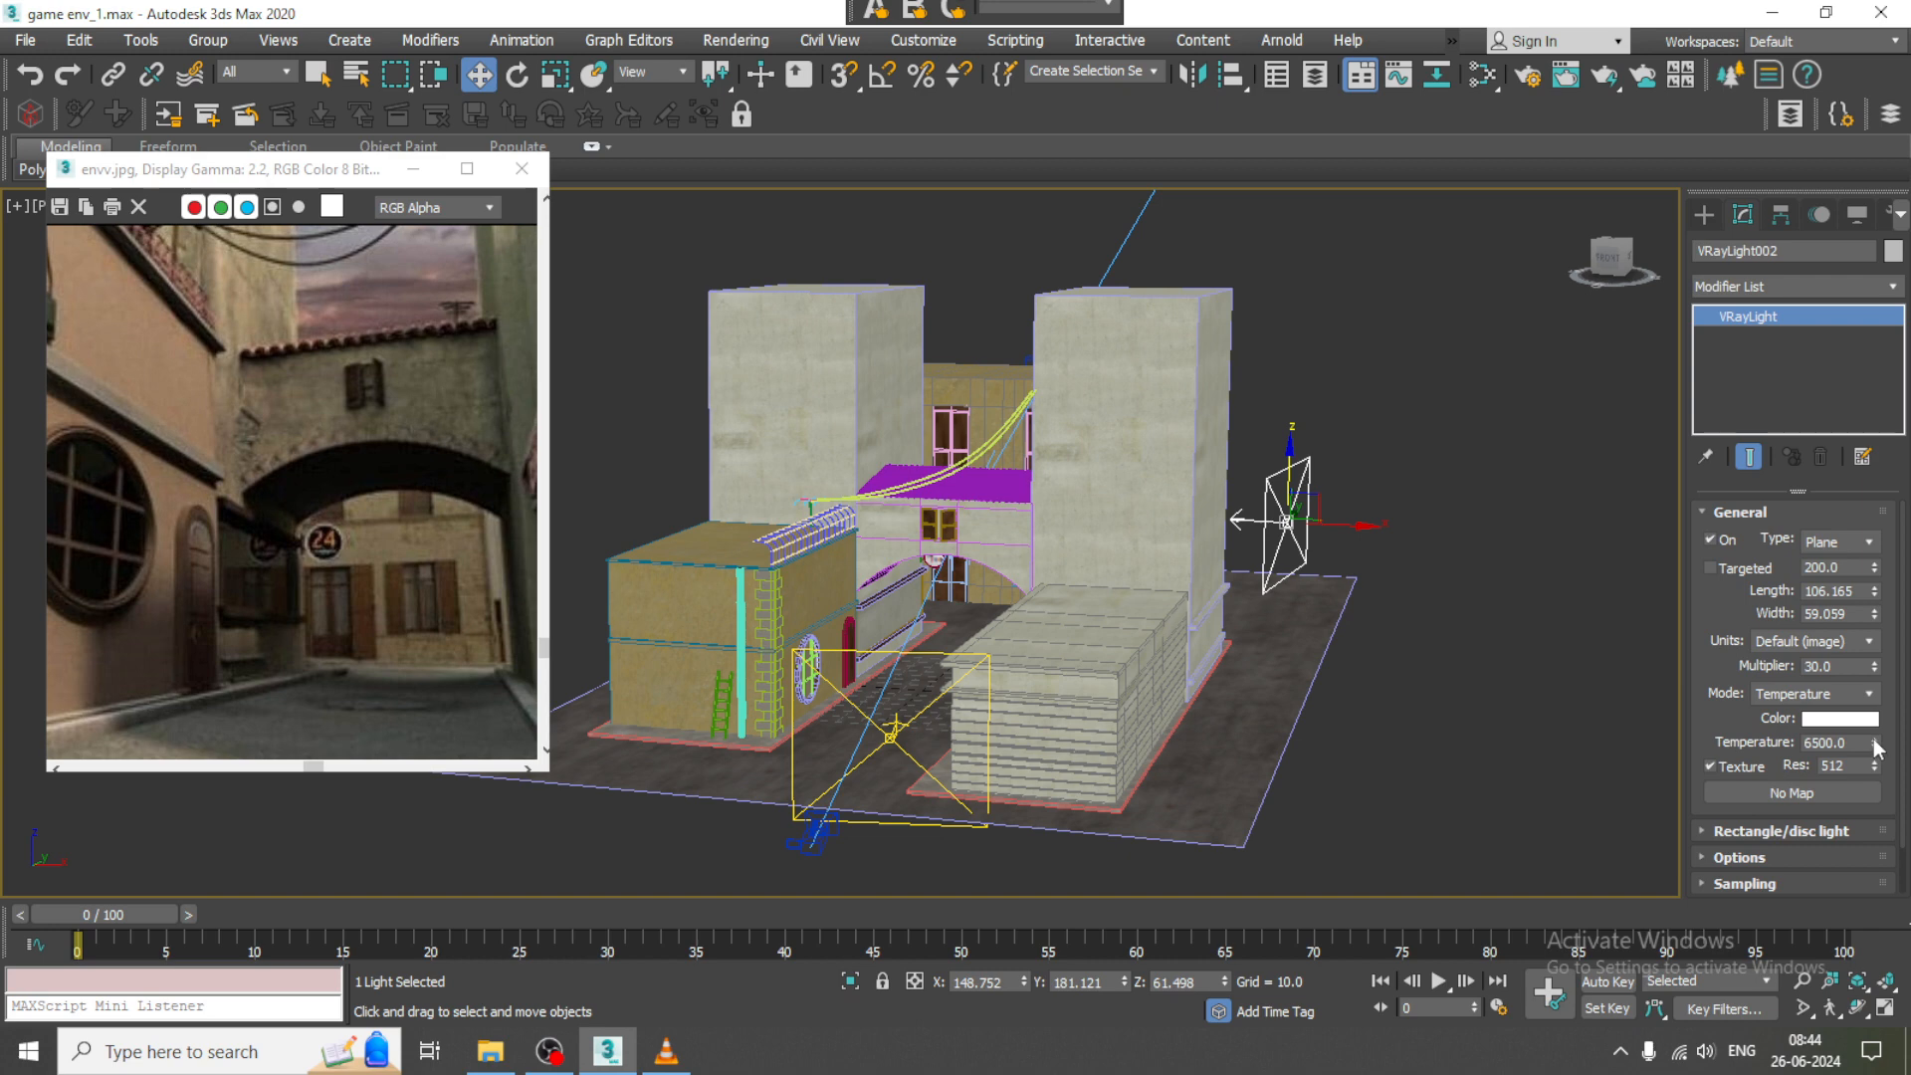
drag(1876, 748, 1872, 761)
drag(1844, 668, 1704, 649)
text(1)
key(Return)
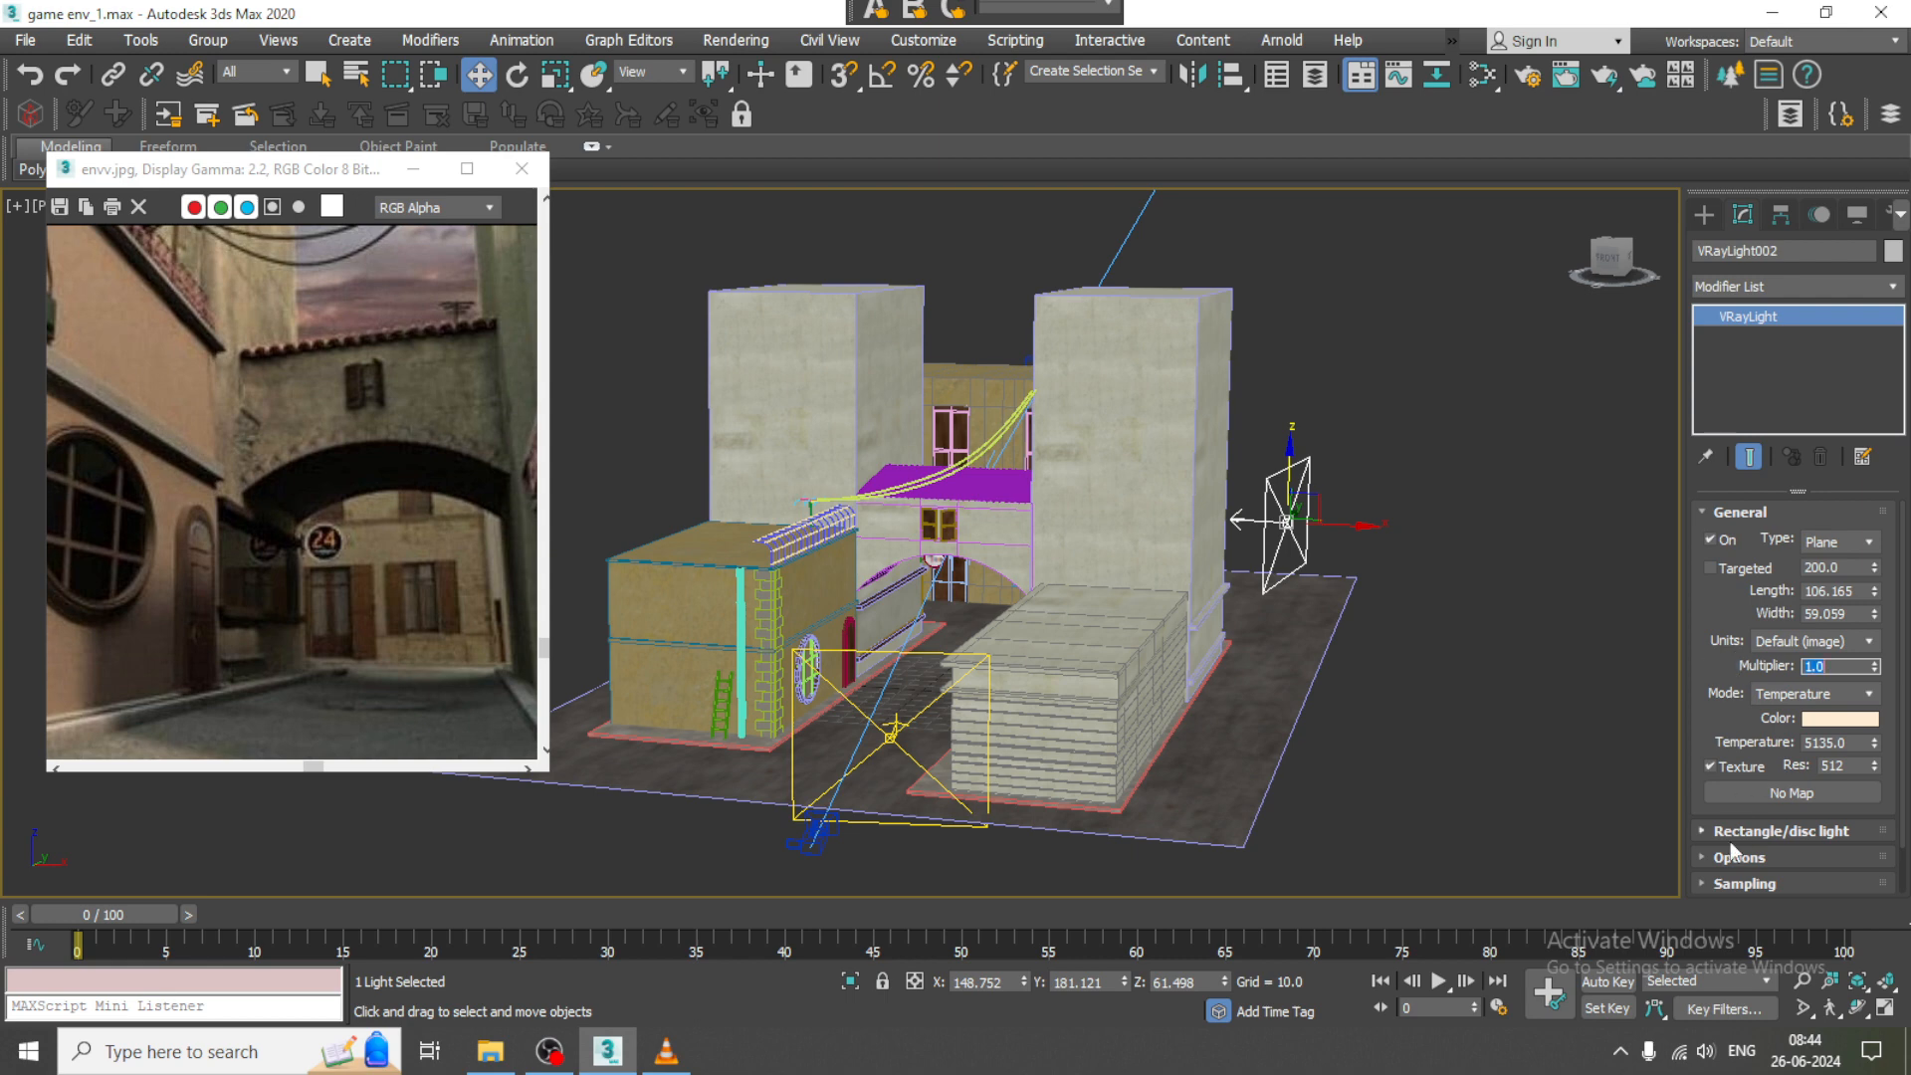
- Disable shadow casting for the plane light and make it double-sided and invisible
click(1709, 766)
scroll(1711, 618, down, 1)
click(1738, 804)
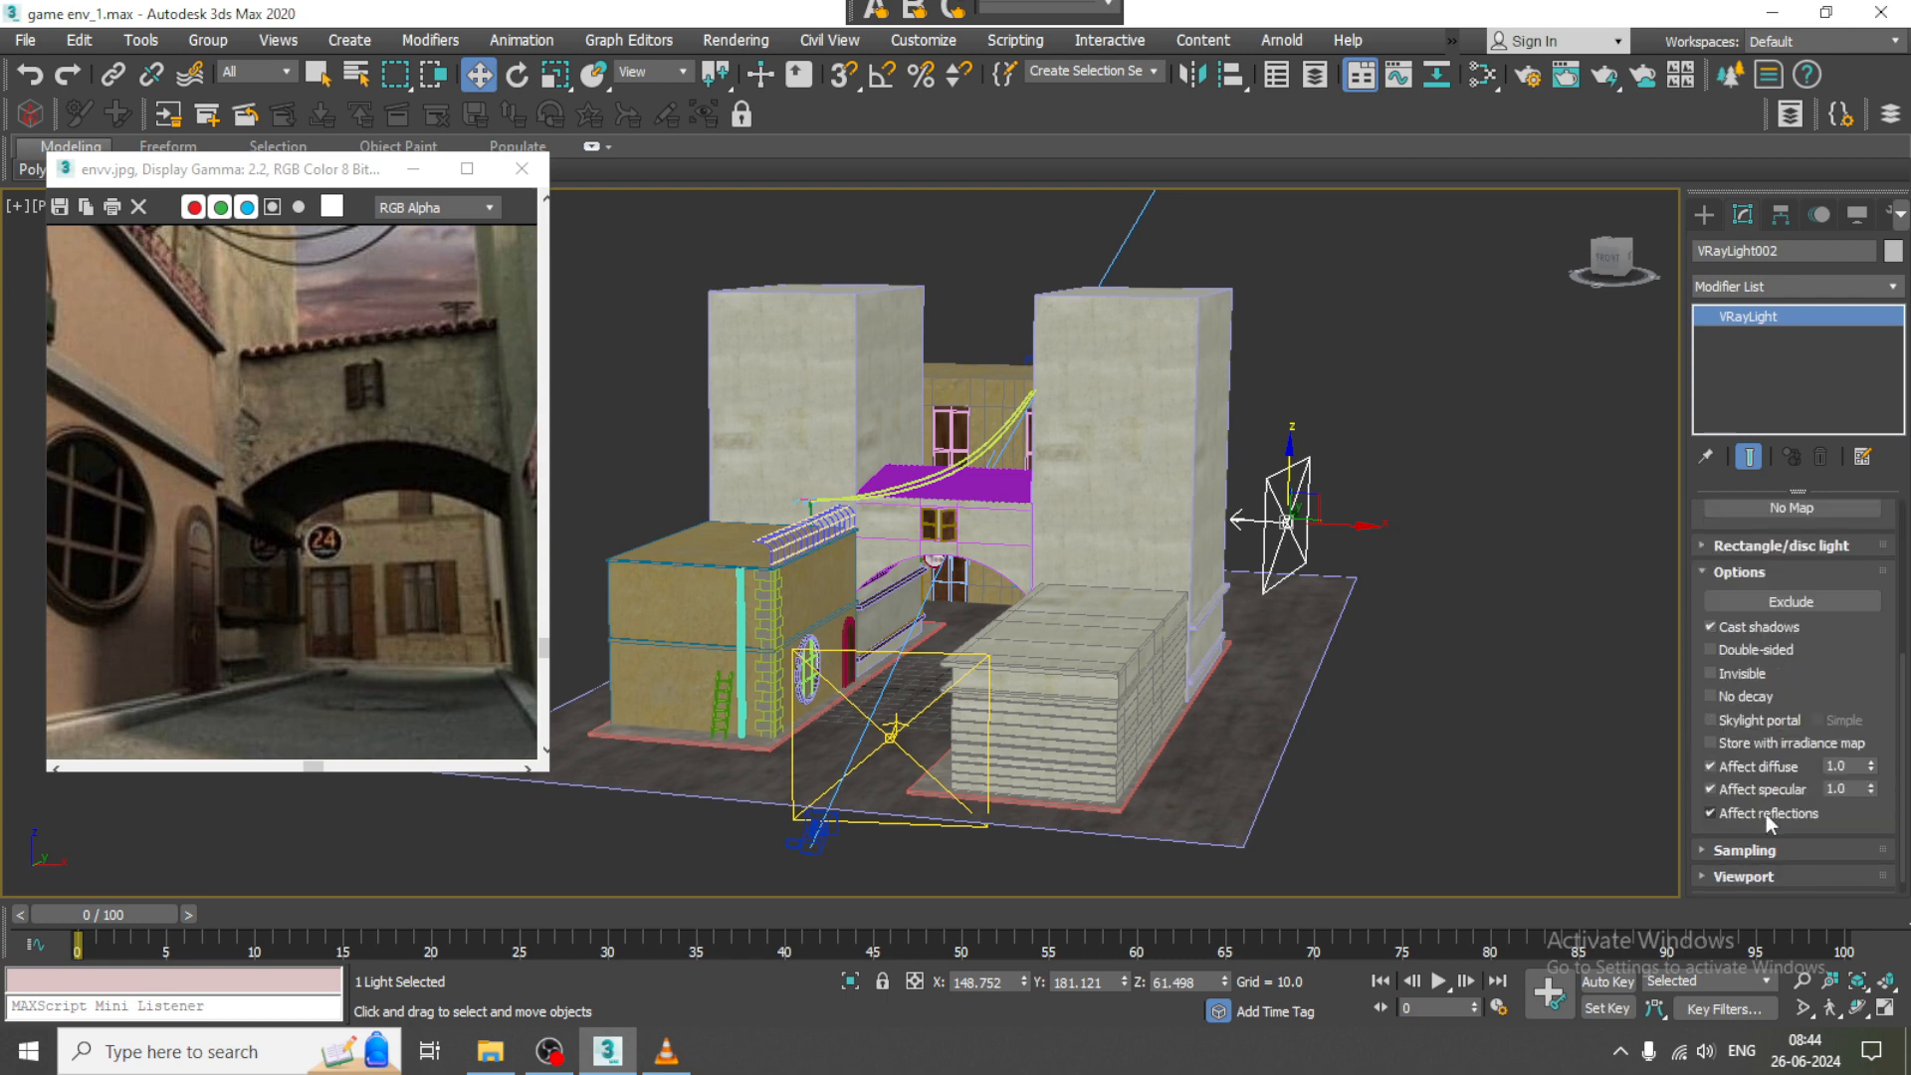
click(1748, 648)
- Run a test render of the PhysCamera001 view to check the lighting, stop it during the prepass and close the frame buffer
key(alt+w)
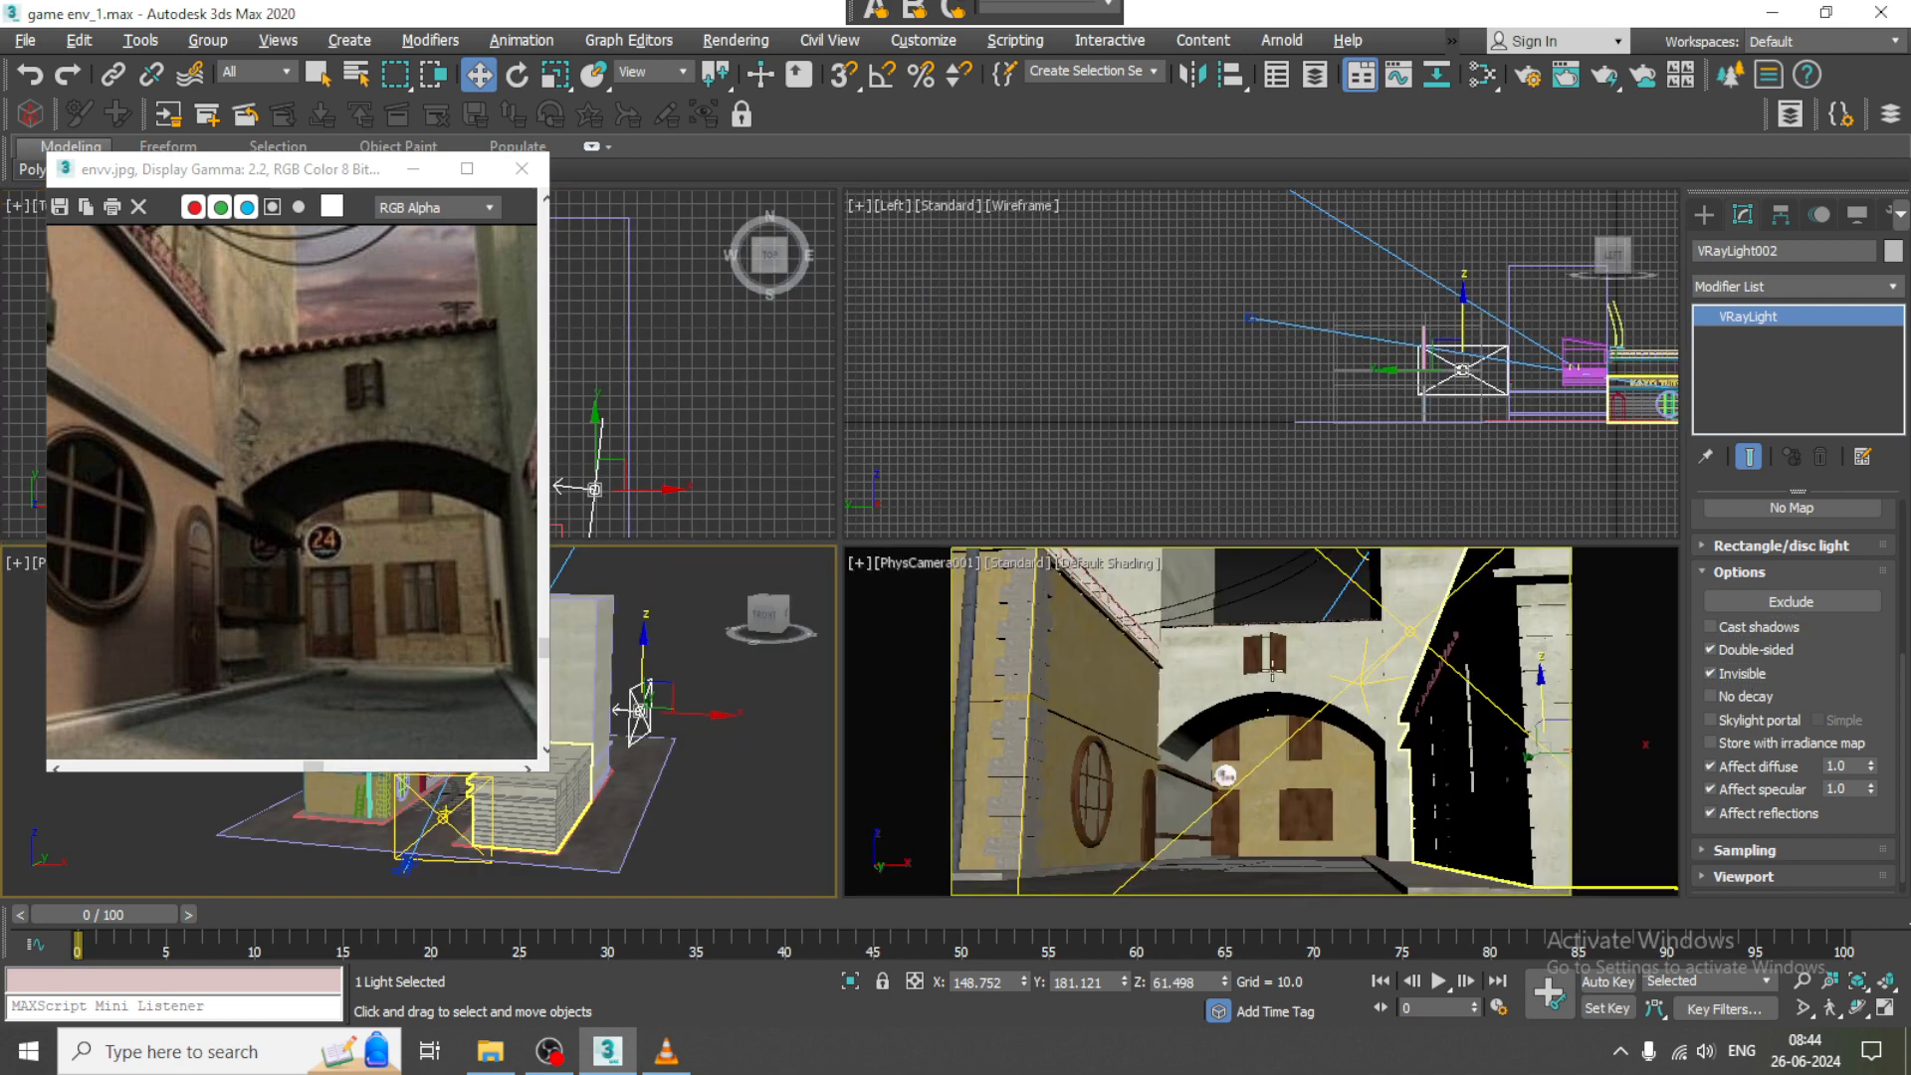
click(1285, 593)
key(alt+w)
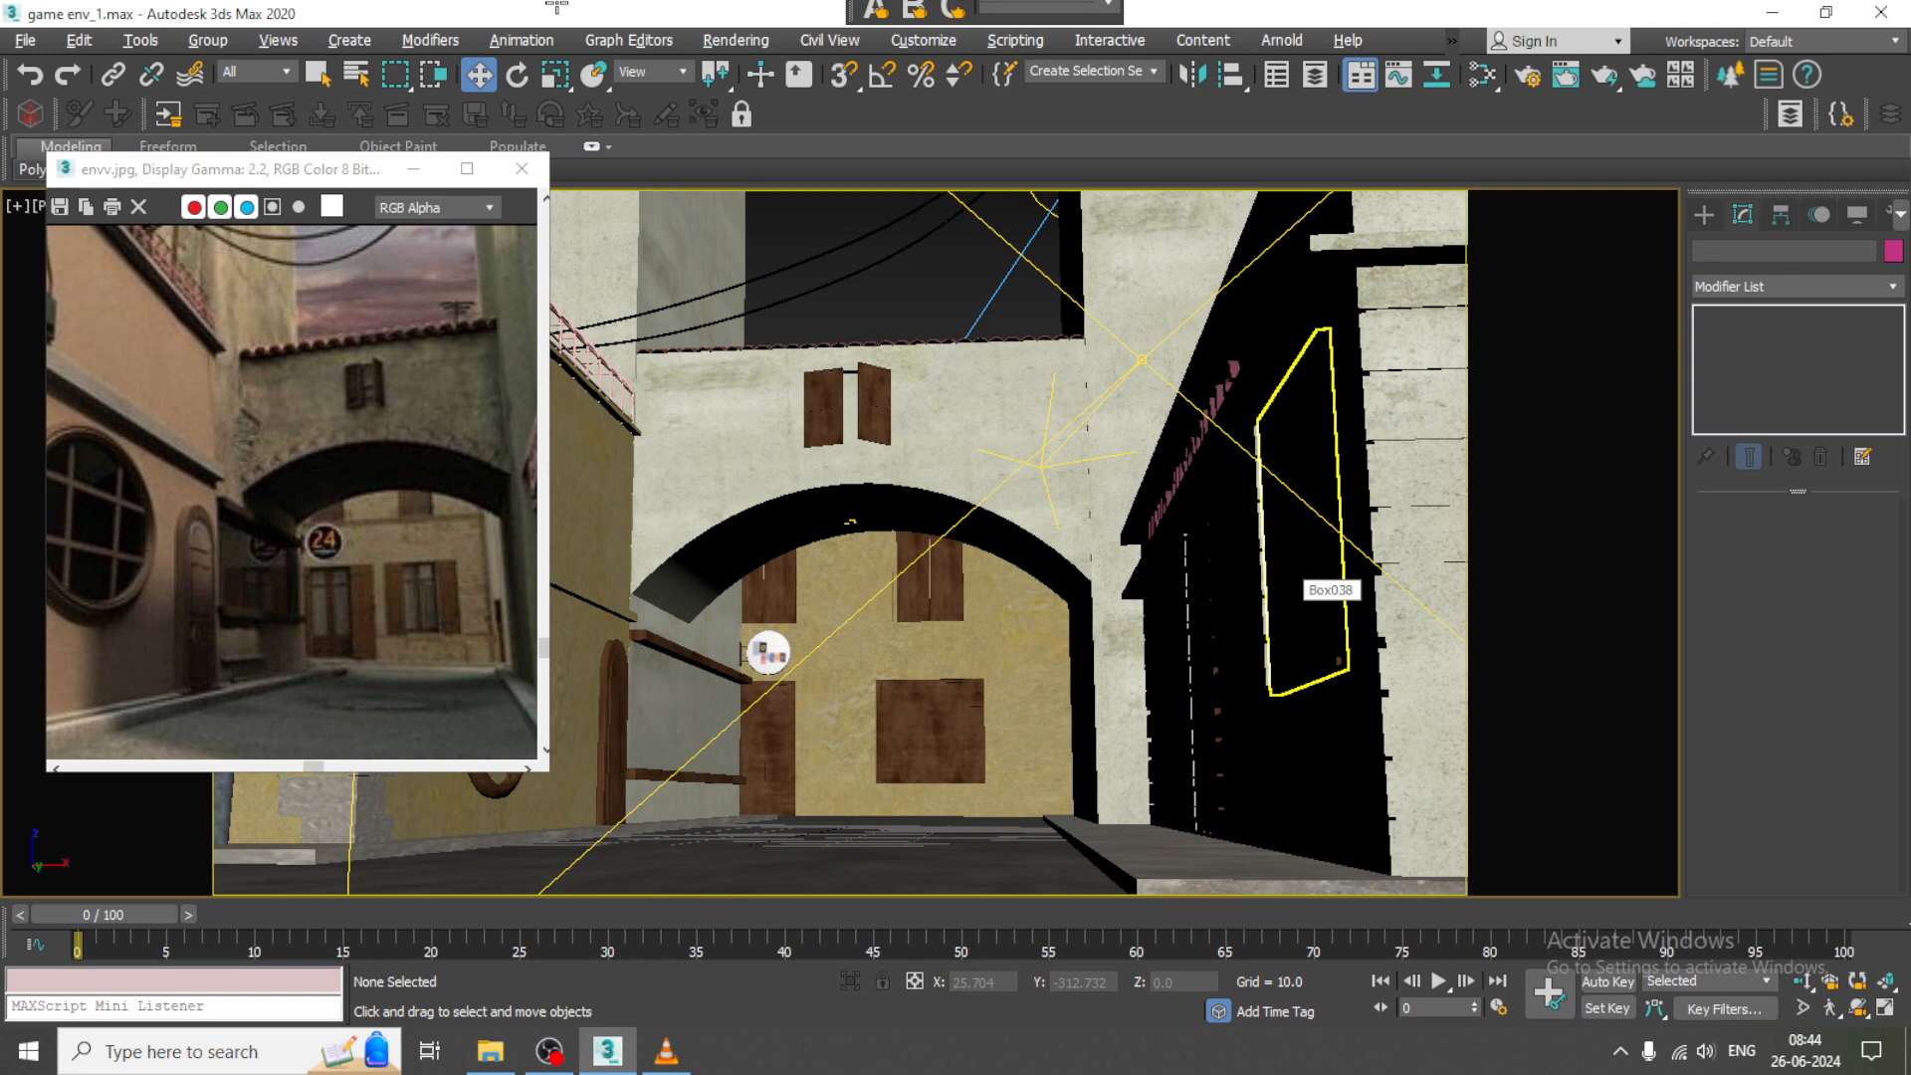
key(shift+q)
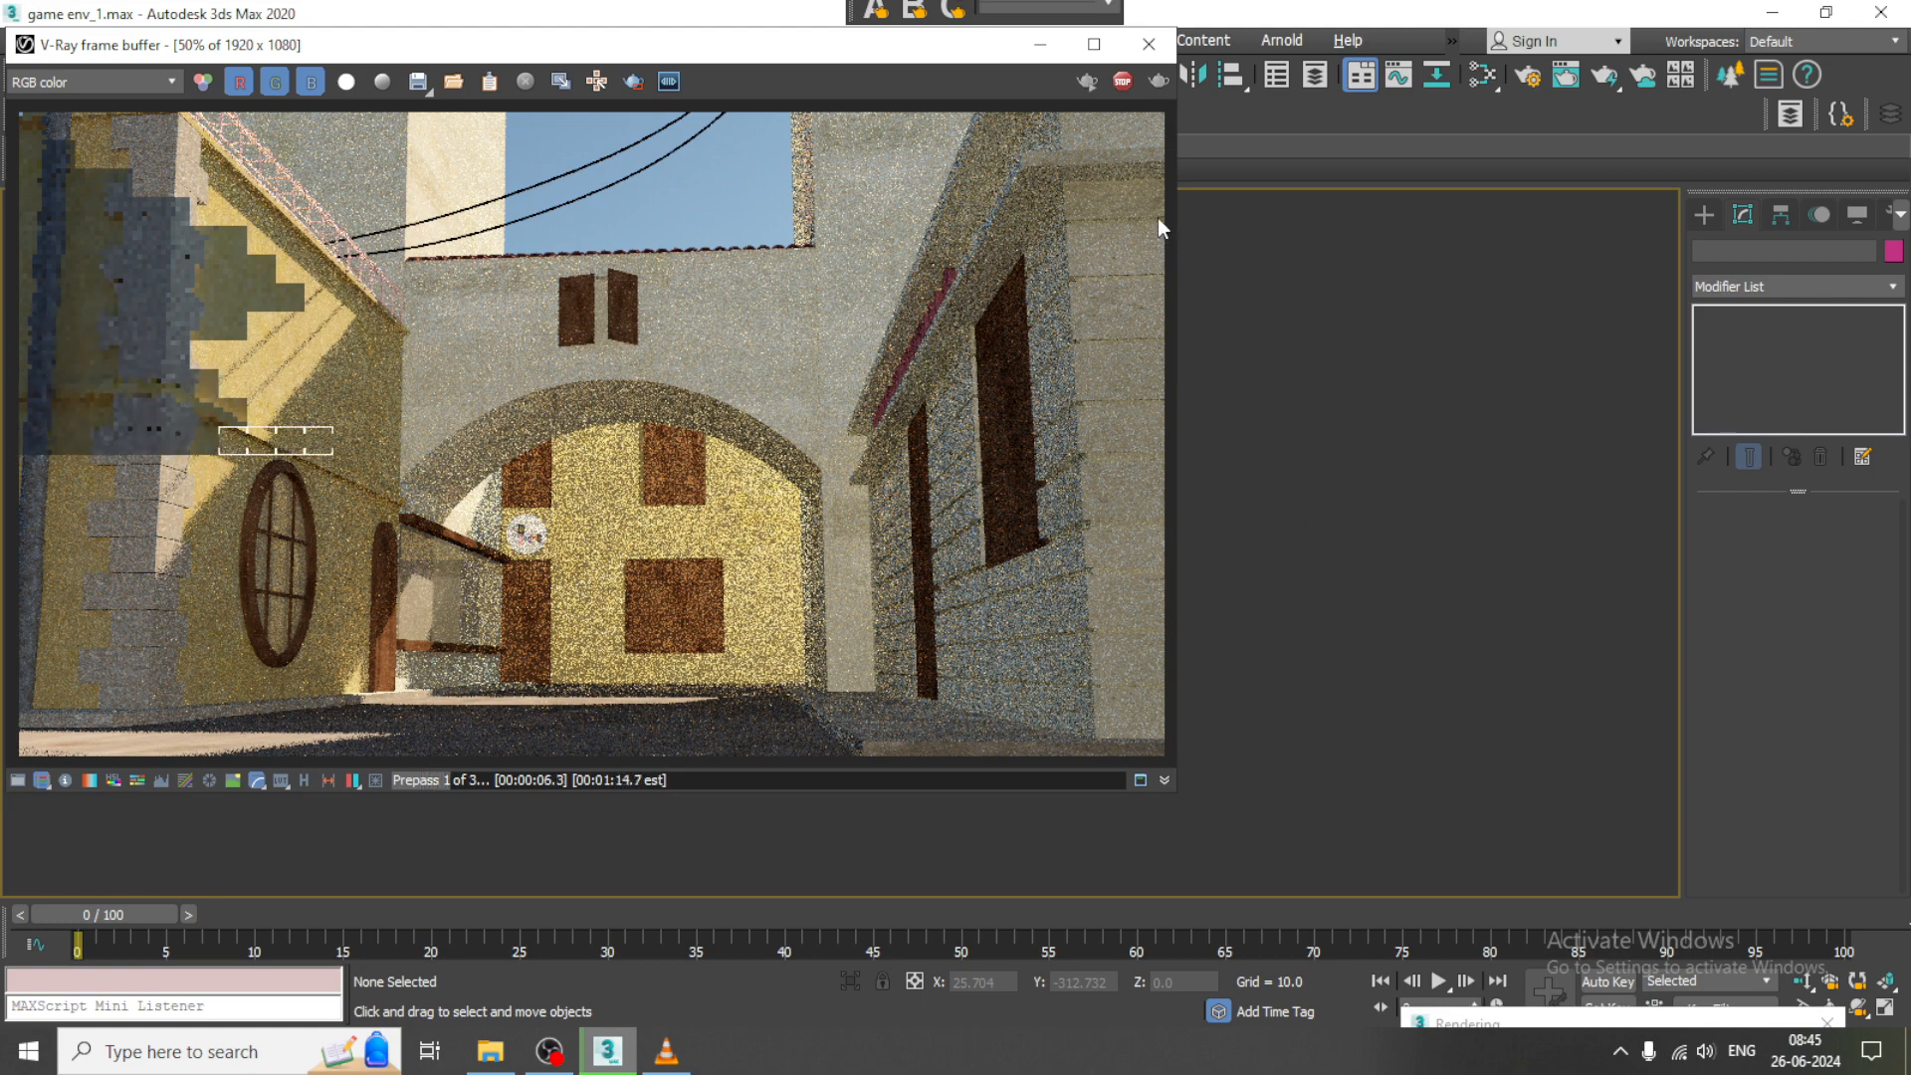
click(1123, 81)
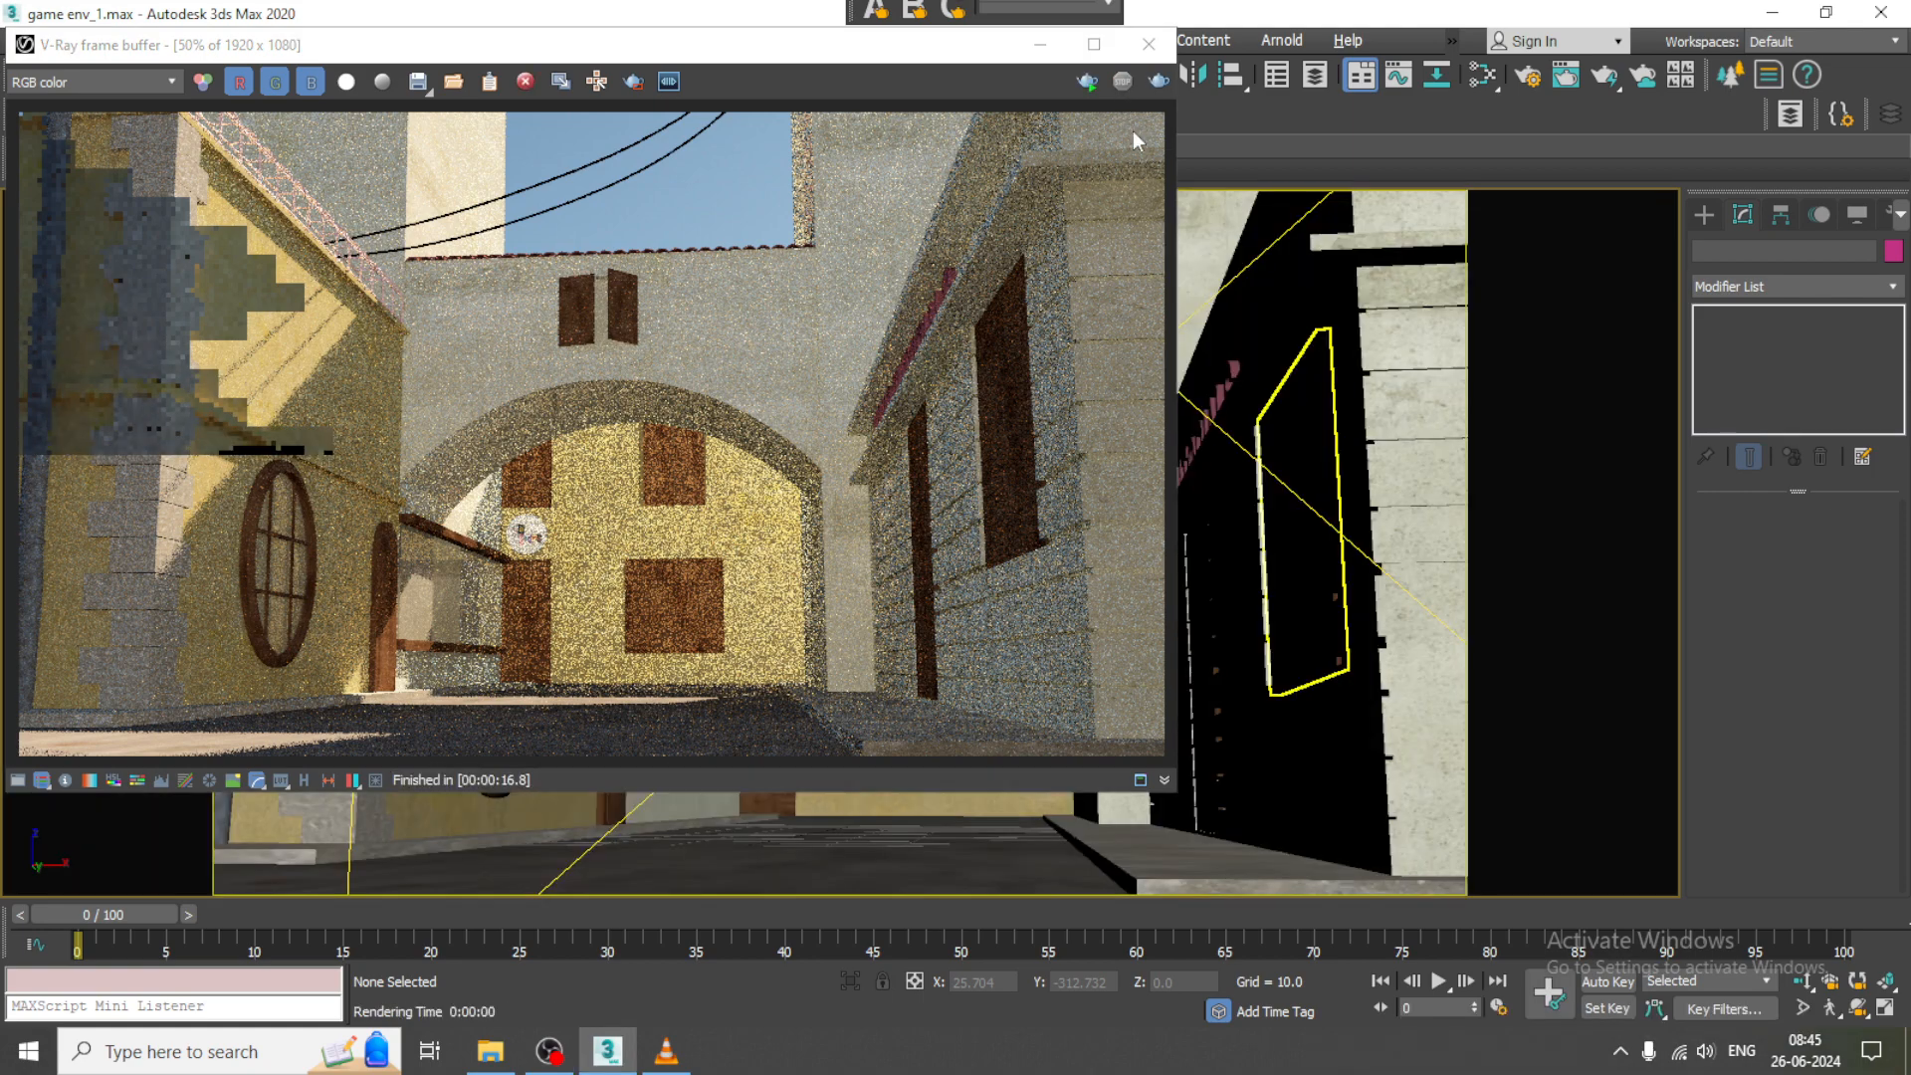
click(1148, 44)
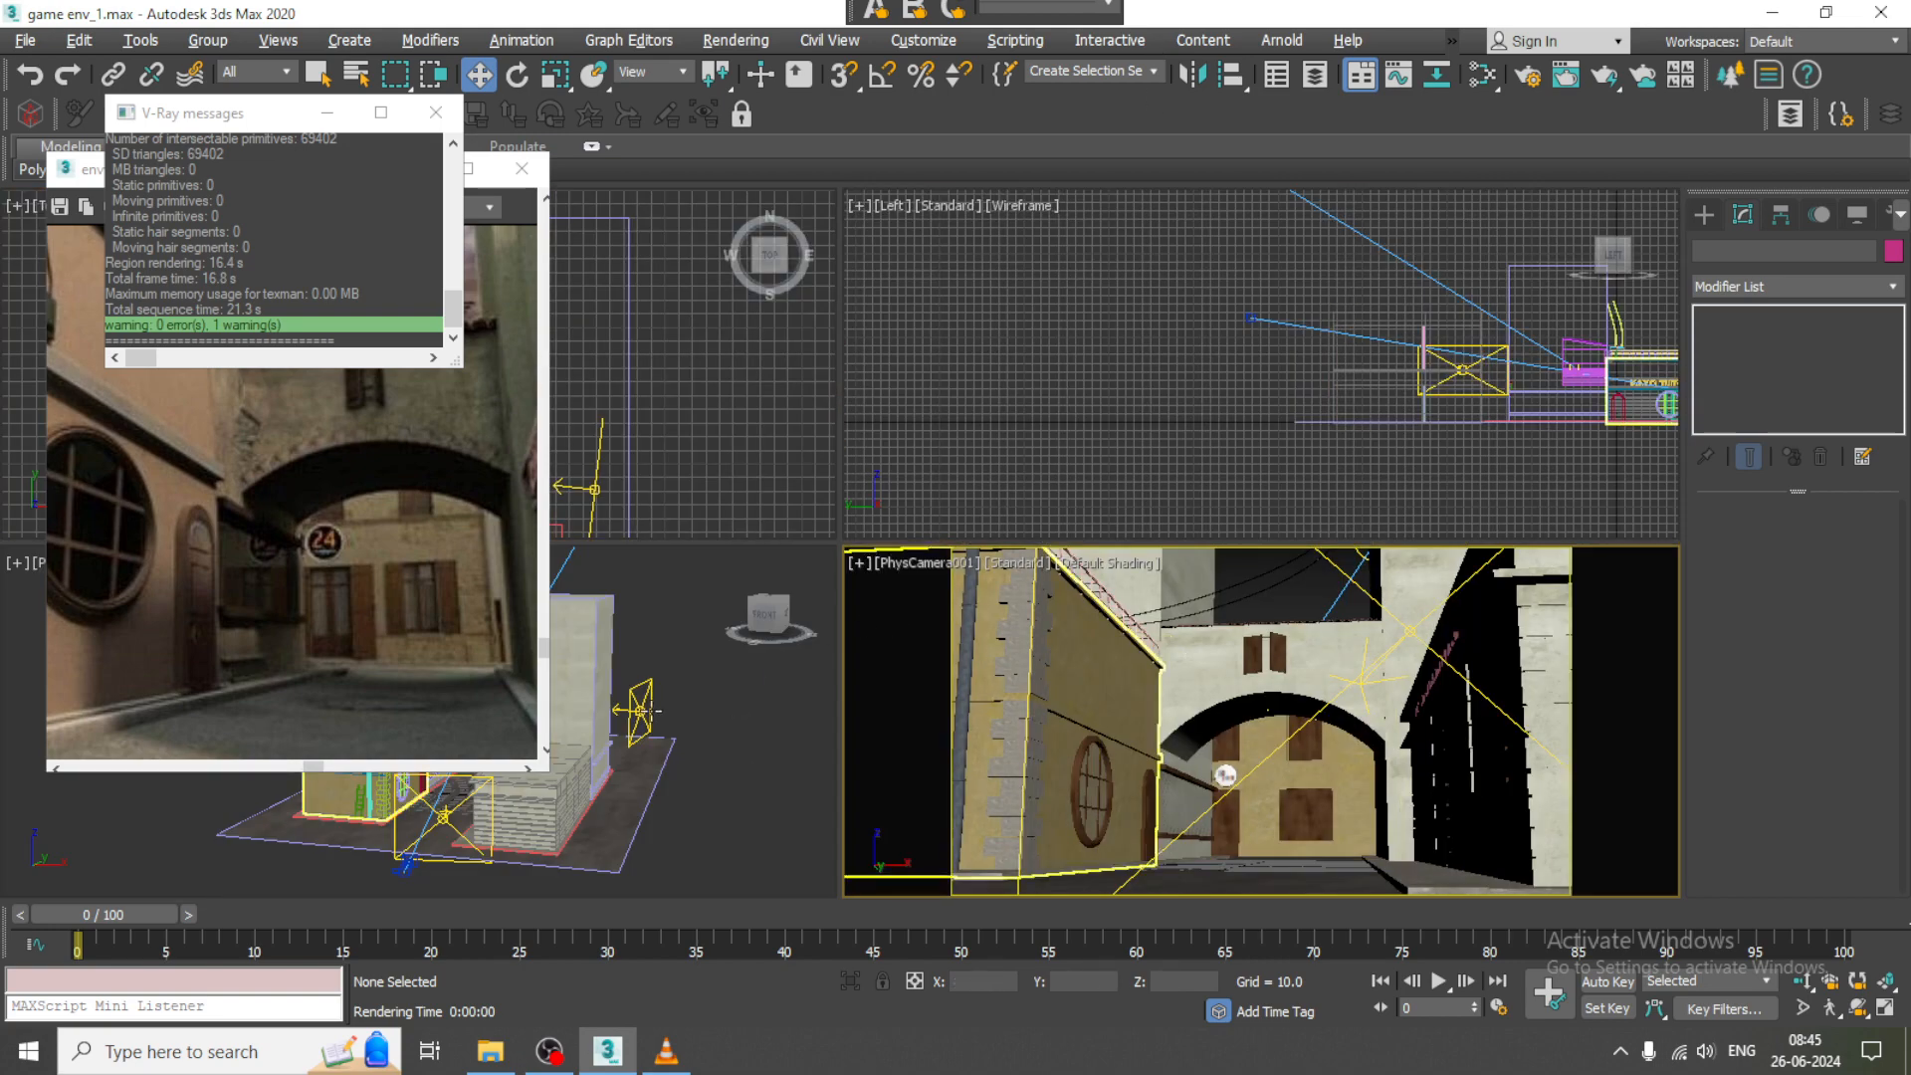
- Set the multiplier of the plane light beside the tall block to 0.5
click(643, 711)
alt+middle_drag(642, 711, 720, 775)
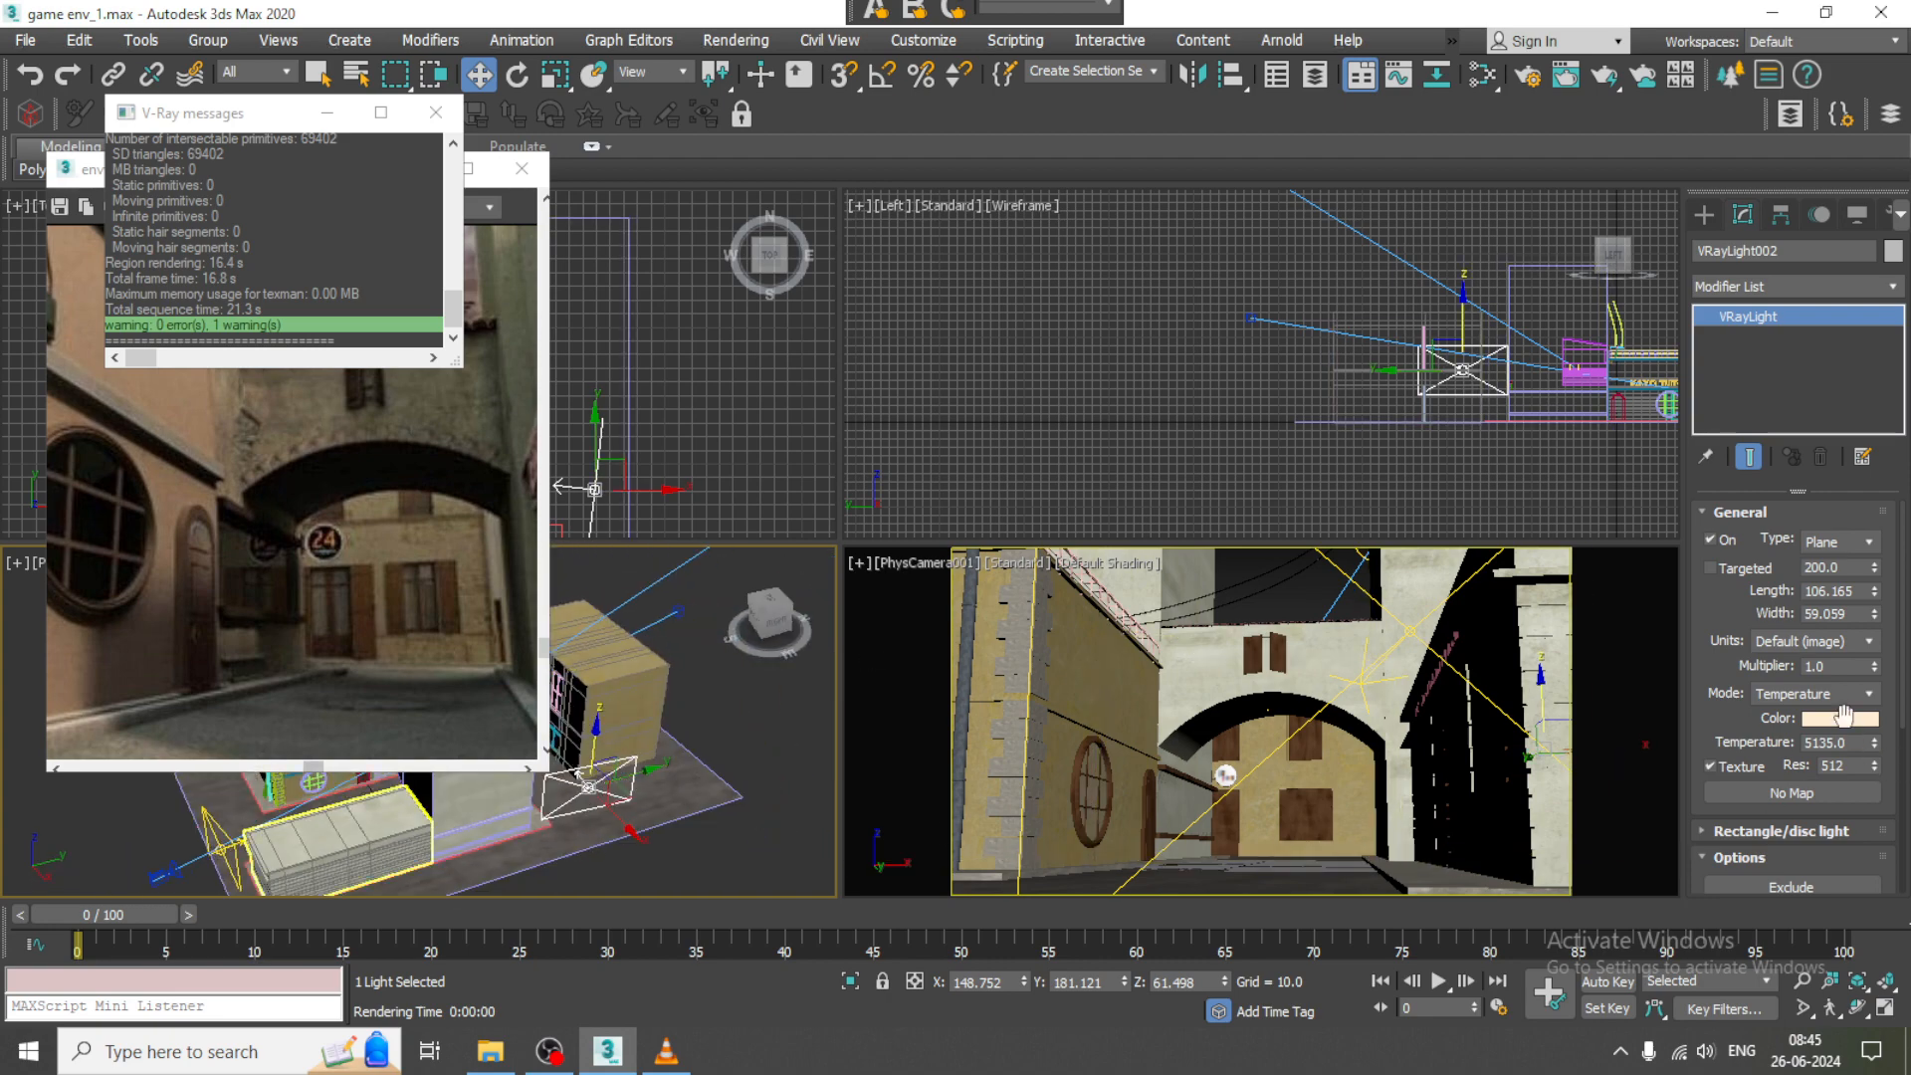
click(1829, 666)
text(0)
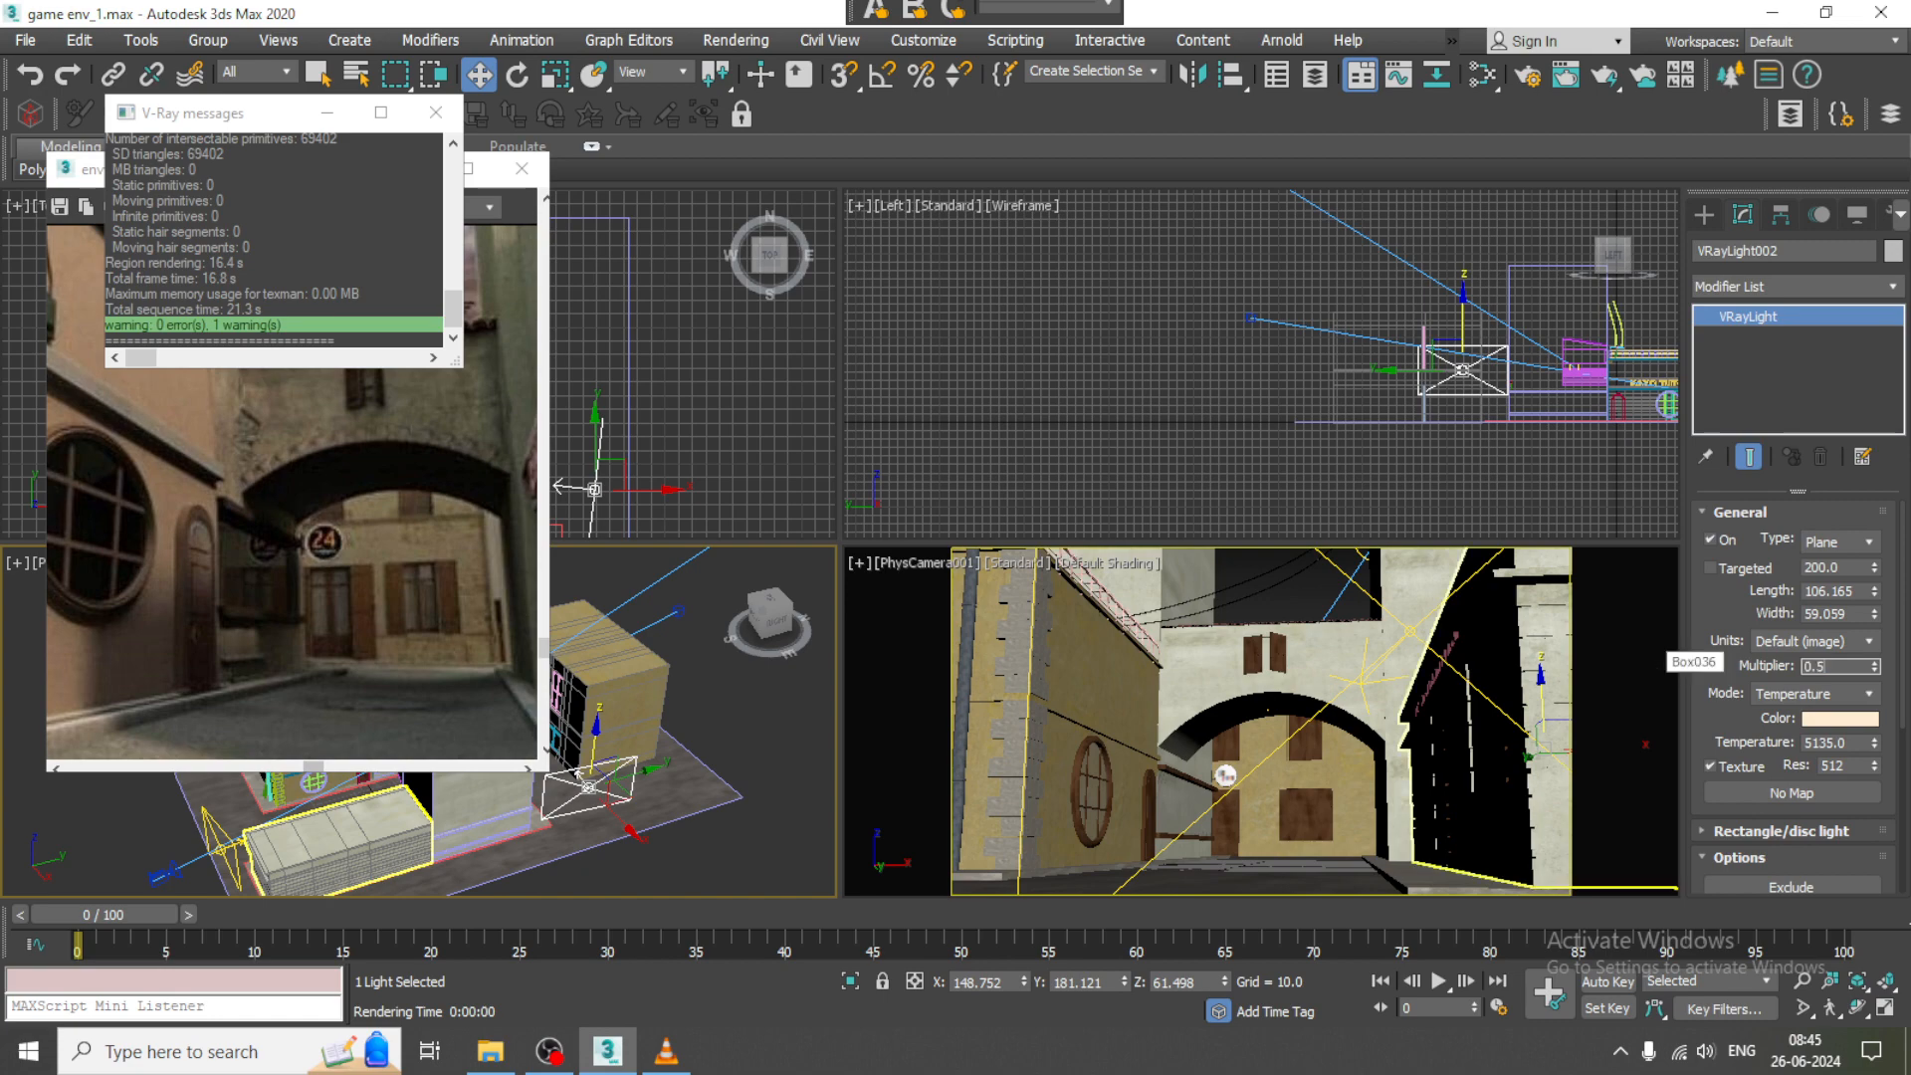
text(.5)
key(Return)
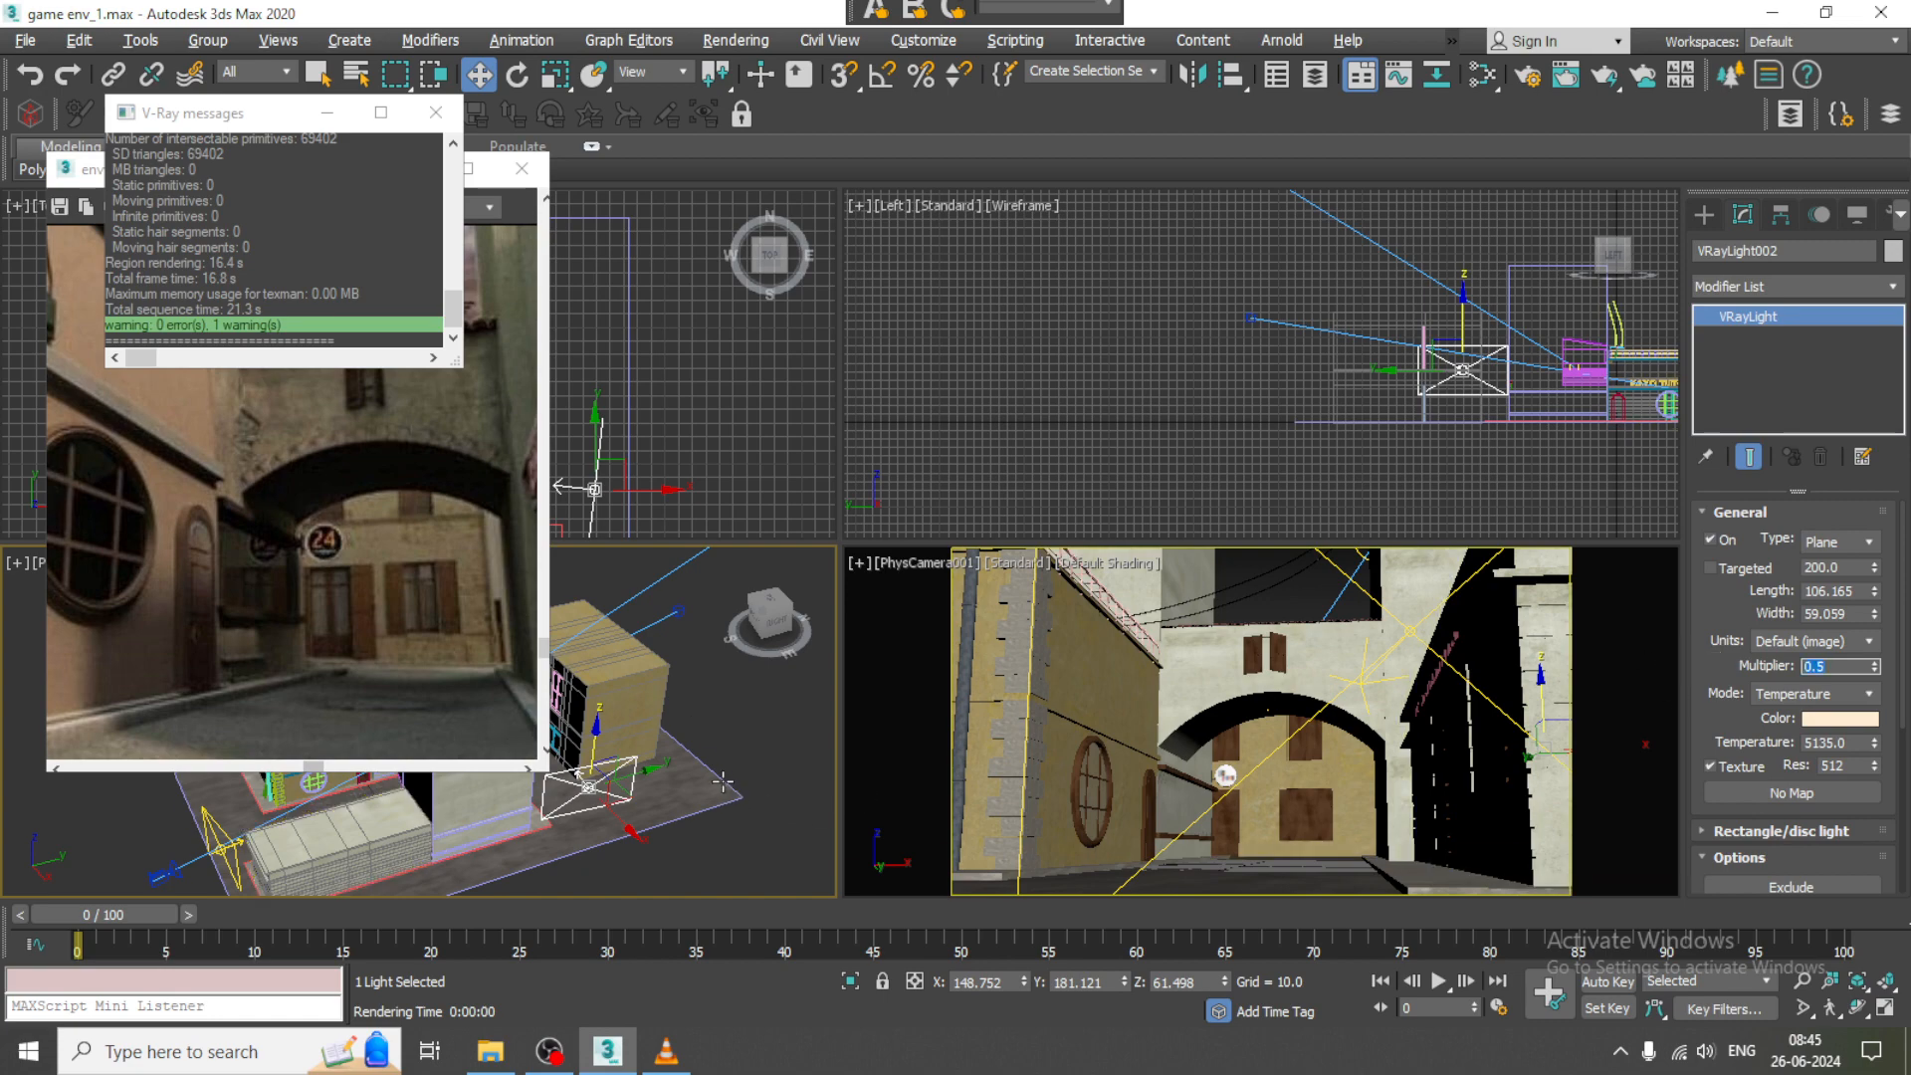
- Minimise the V-Ray messages window and move the envv.jpg reference image clear of the street model
alt+middle_drag(723, 782, 647, 664)
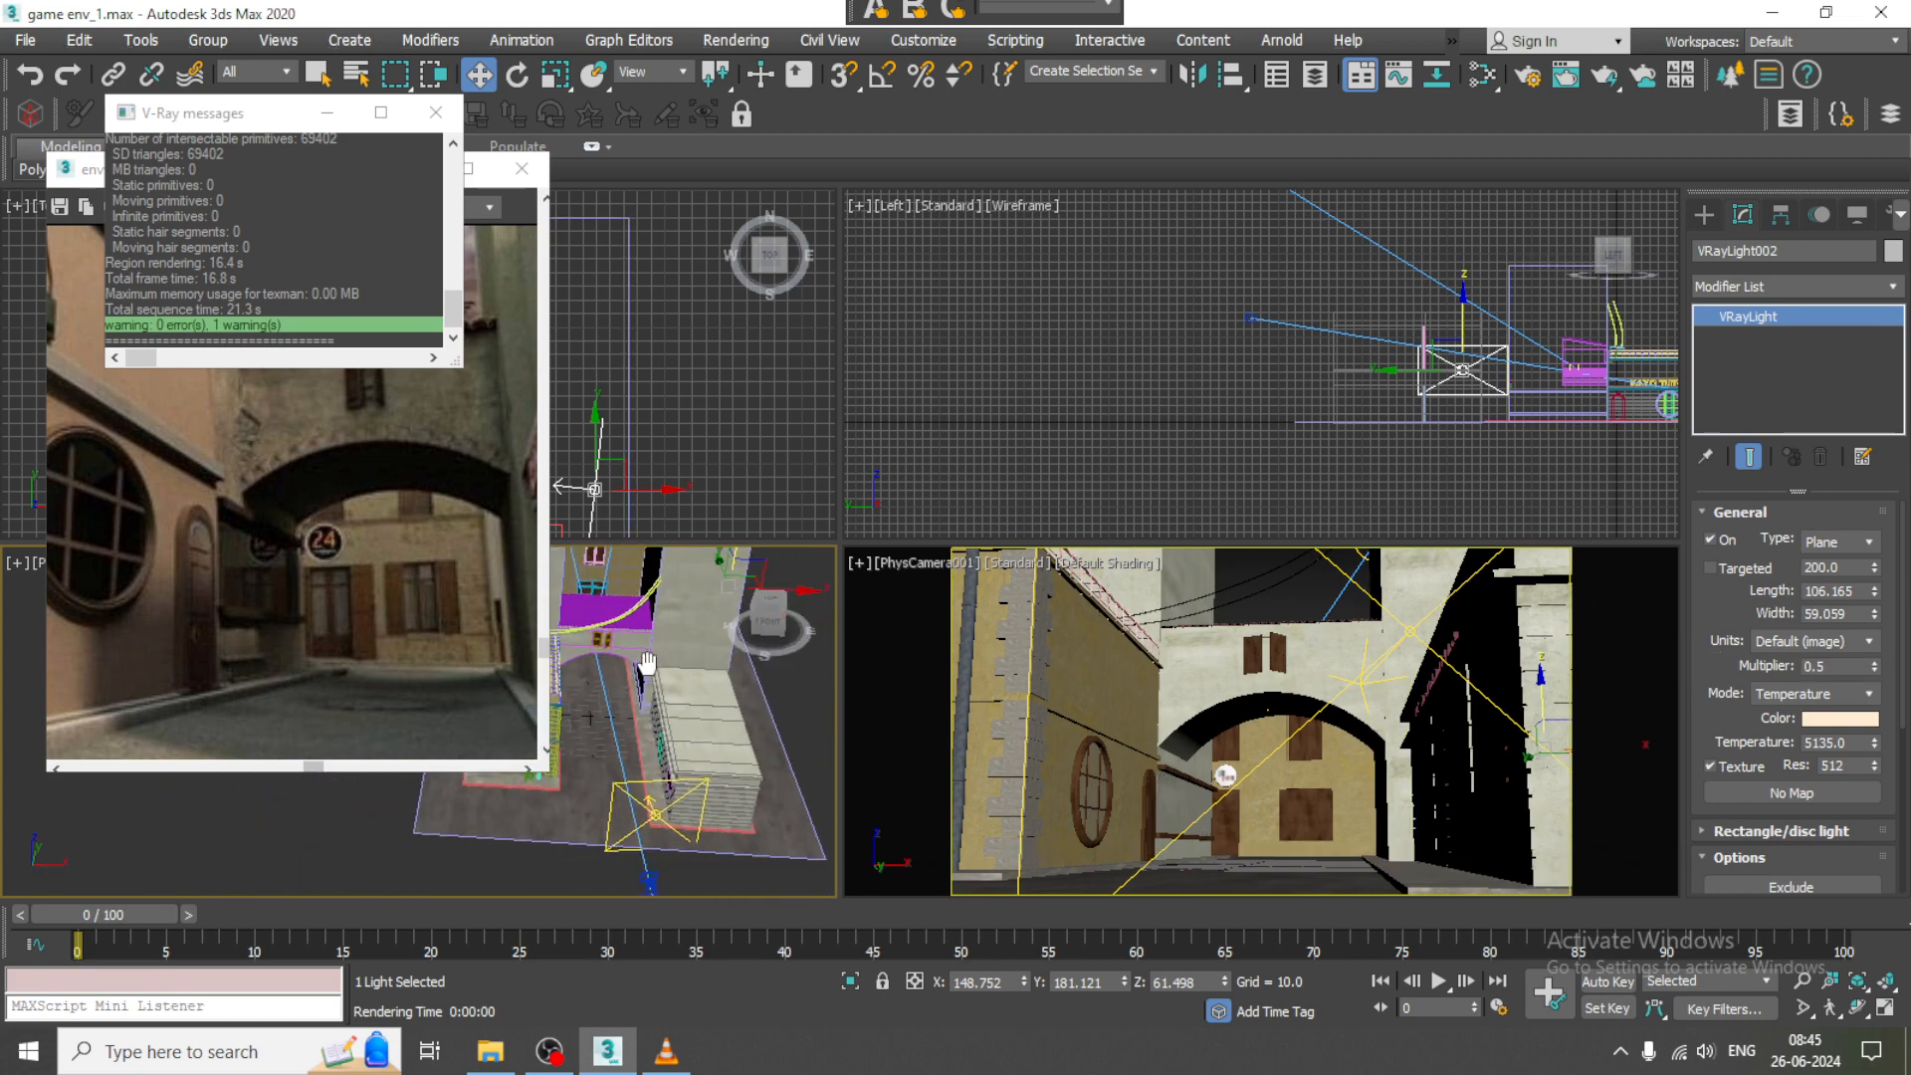
click(327, 111)
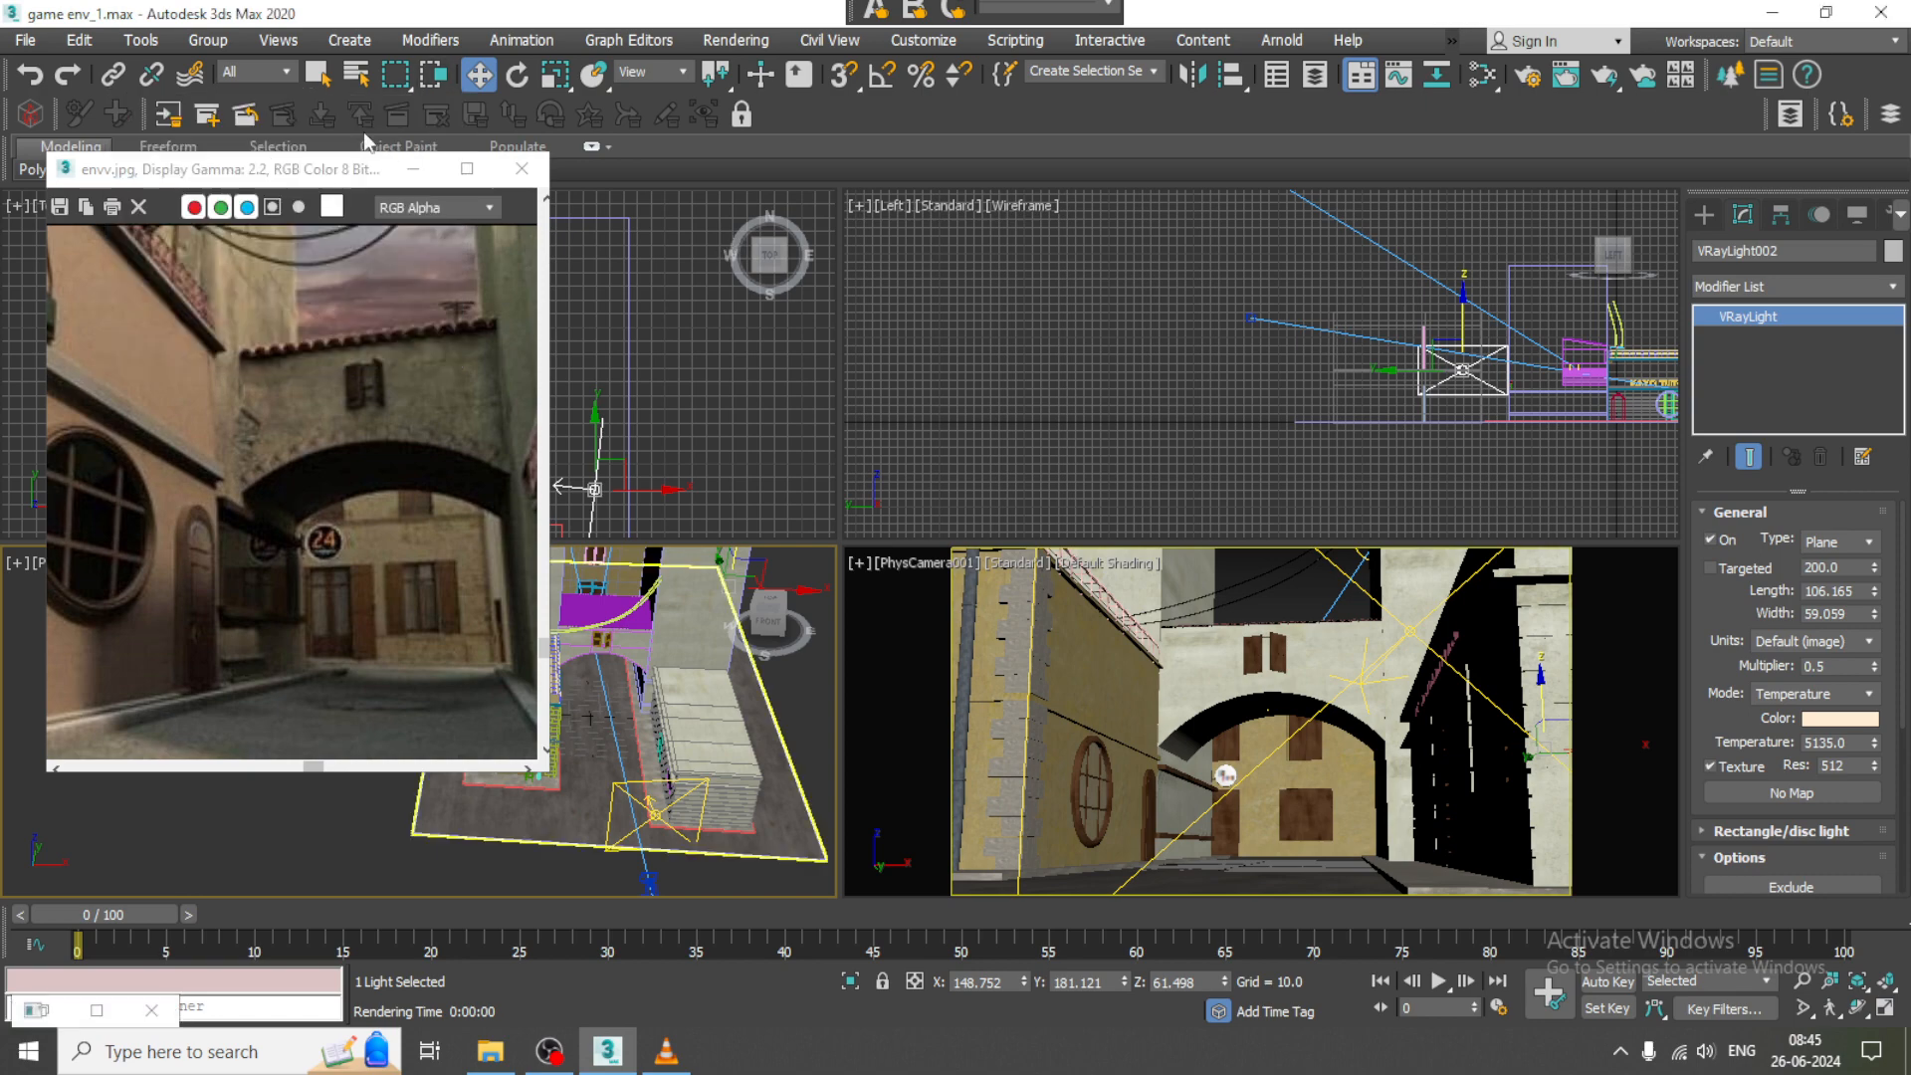
drag(313, 180, 287, 135)
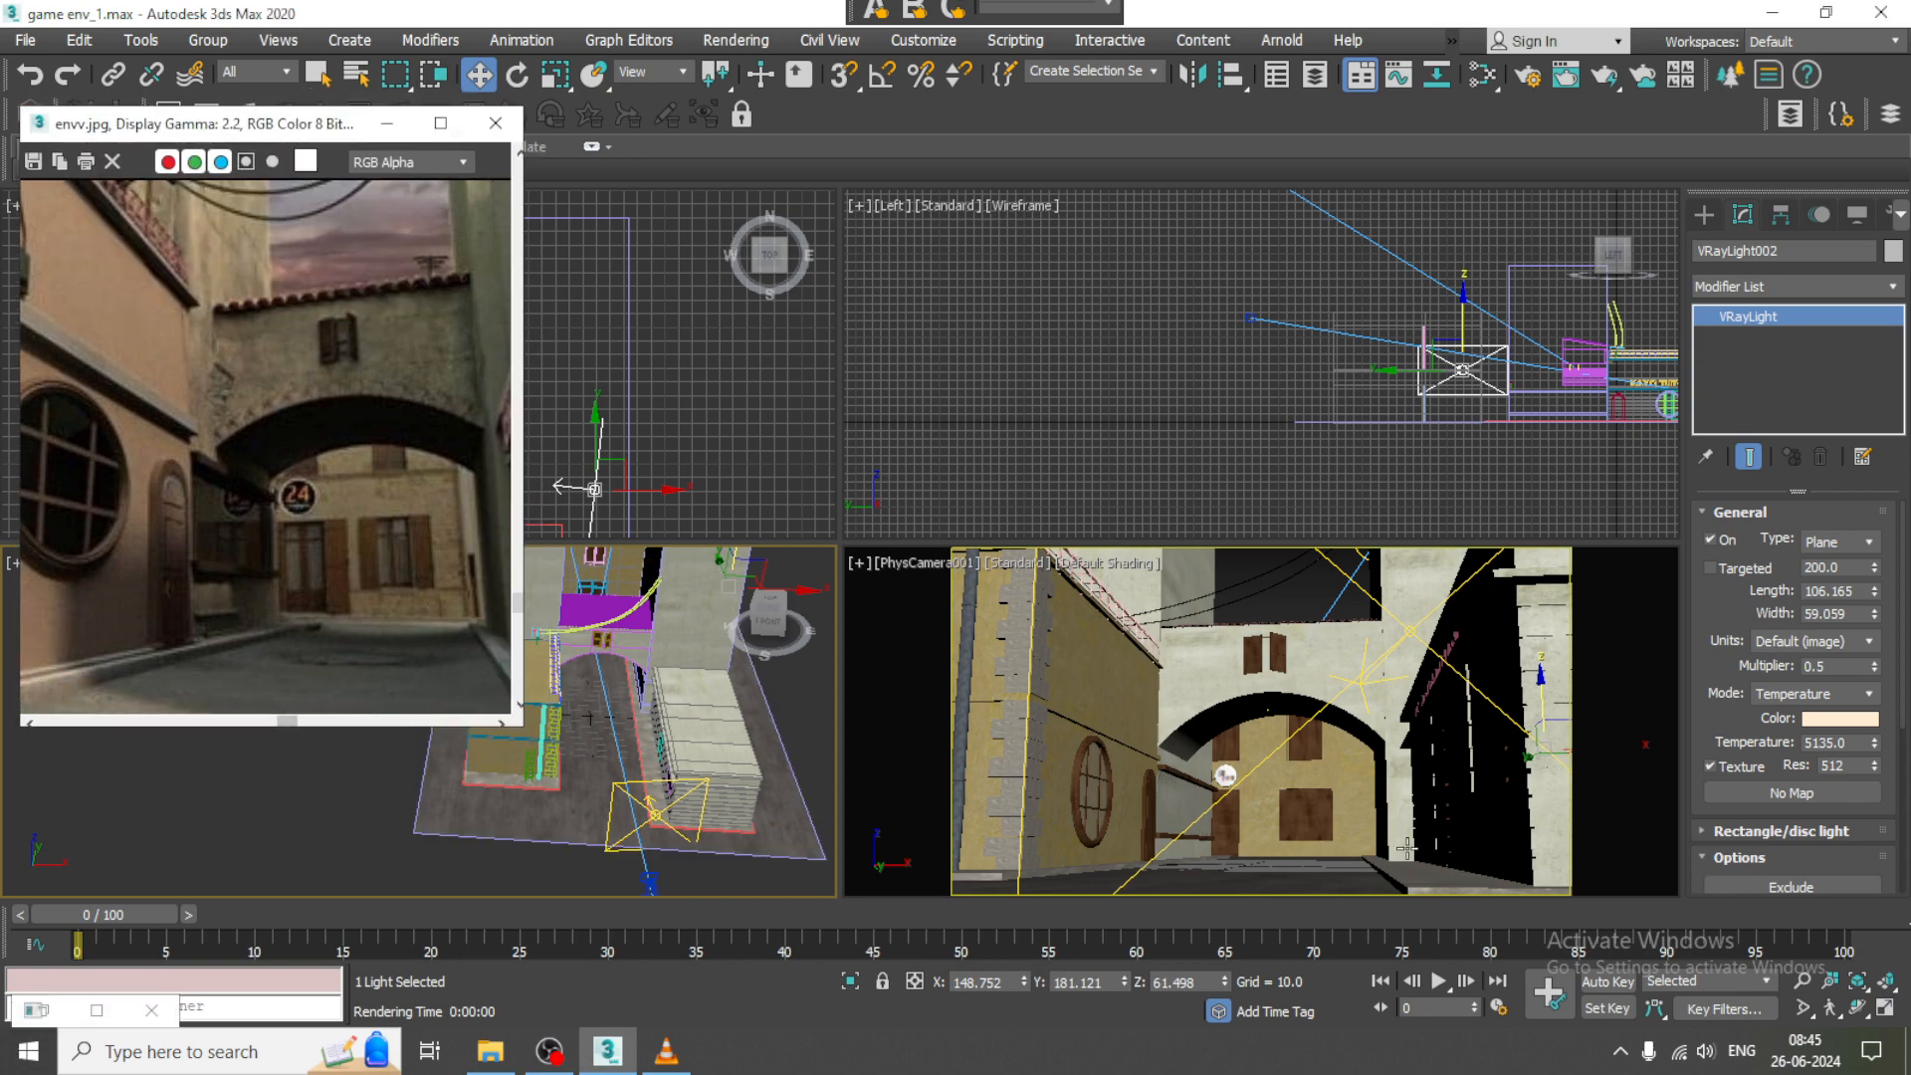
- Select the tiles of the roof above the arch together with the objects around them in the top view
click(801, 689)
key(alt+w)
alt+middle_drag(1274, 348, 1032, 525)
scroll(1083, 580, up, 4)
click(1106, 518)
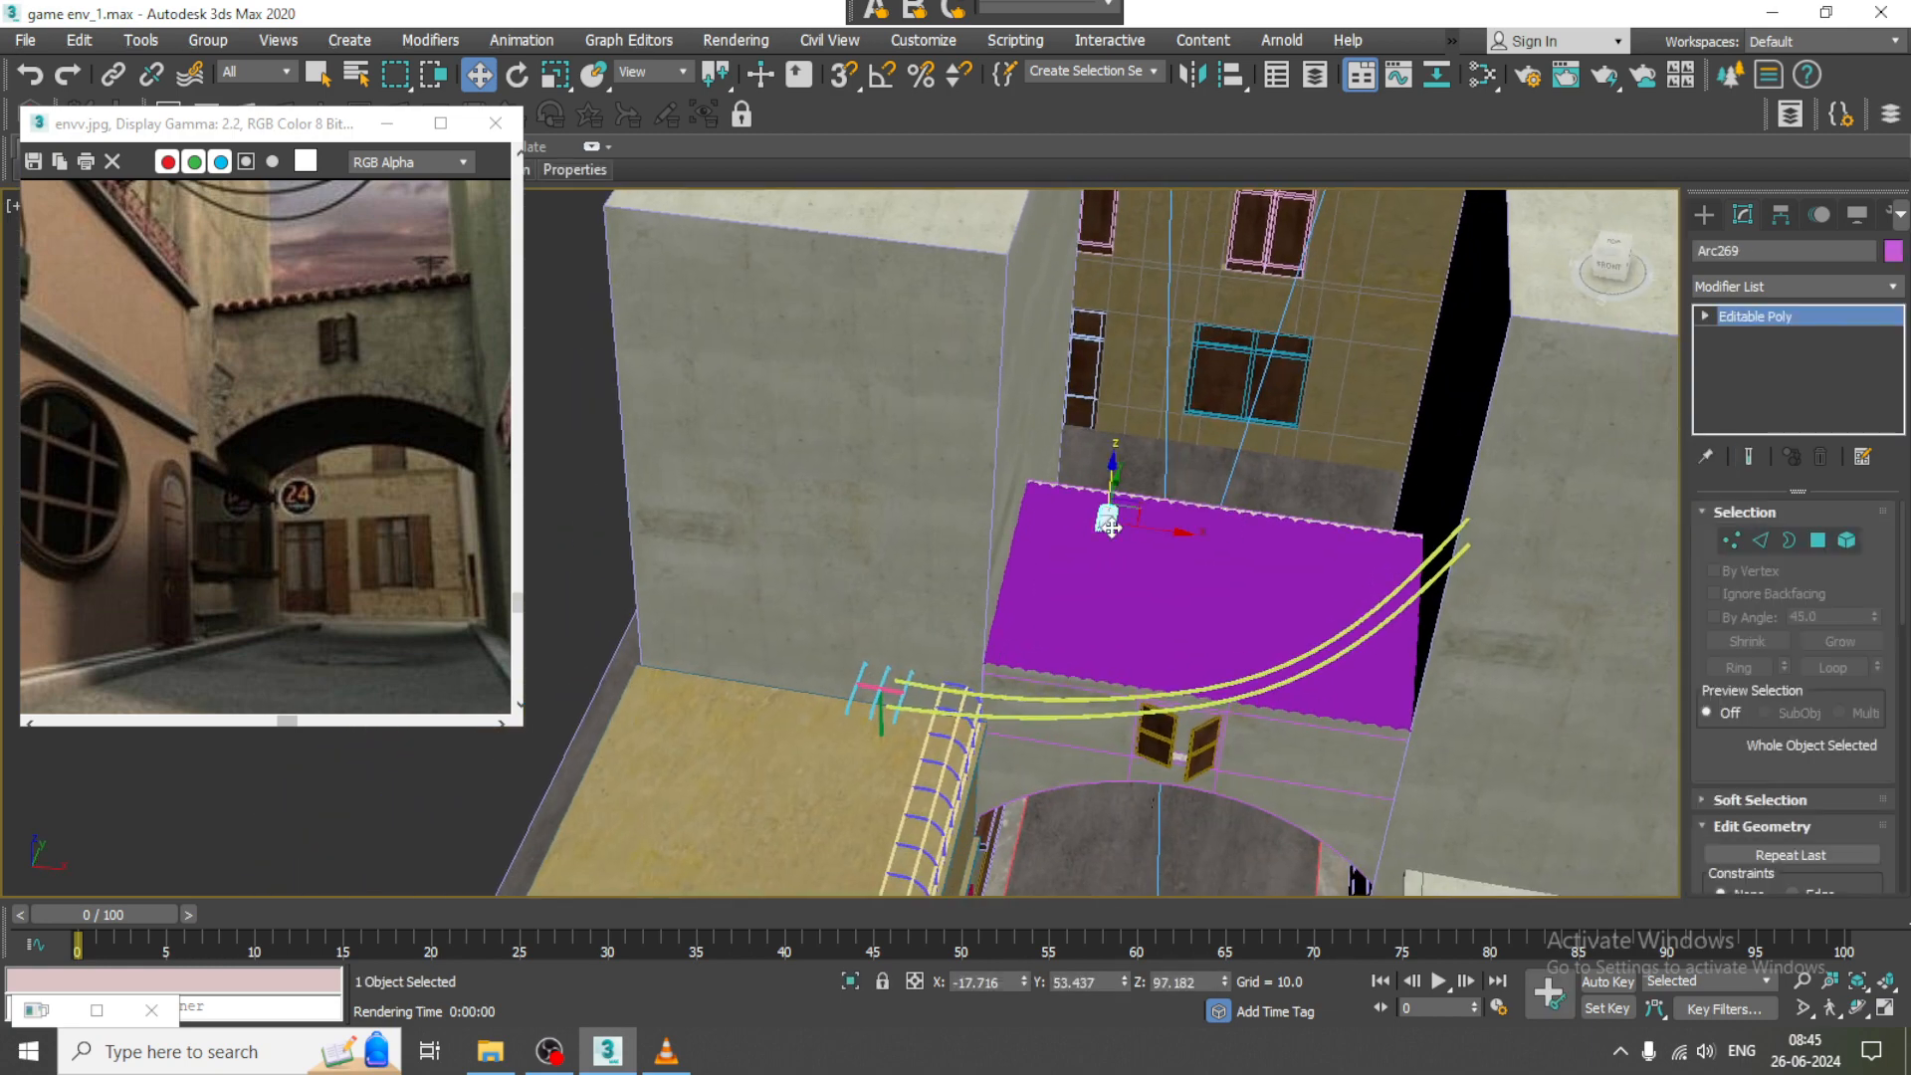
key(alt+w)
middle_drag(712, 409, 886, 350)
key(alt+w)
scroll(735, 406, down, 4)
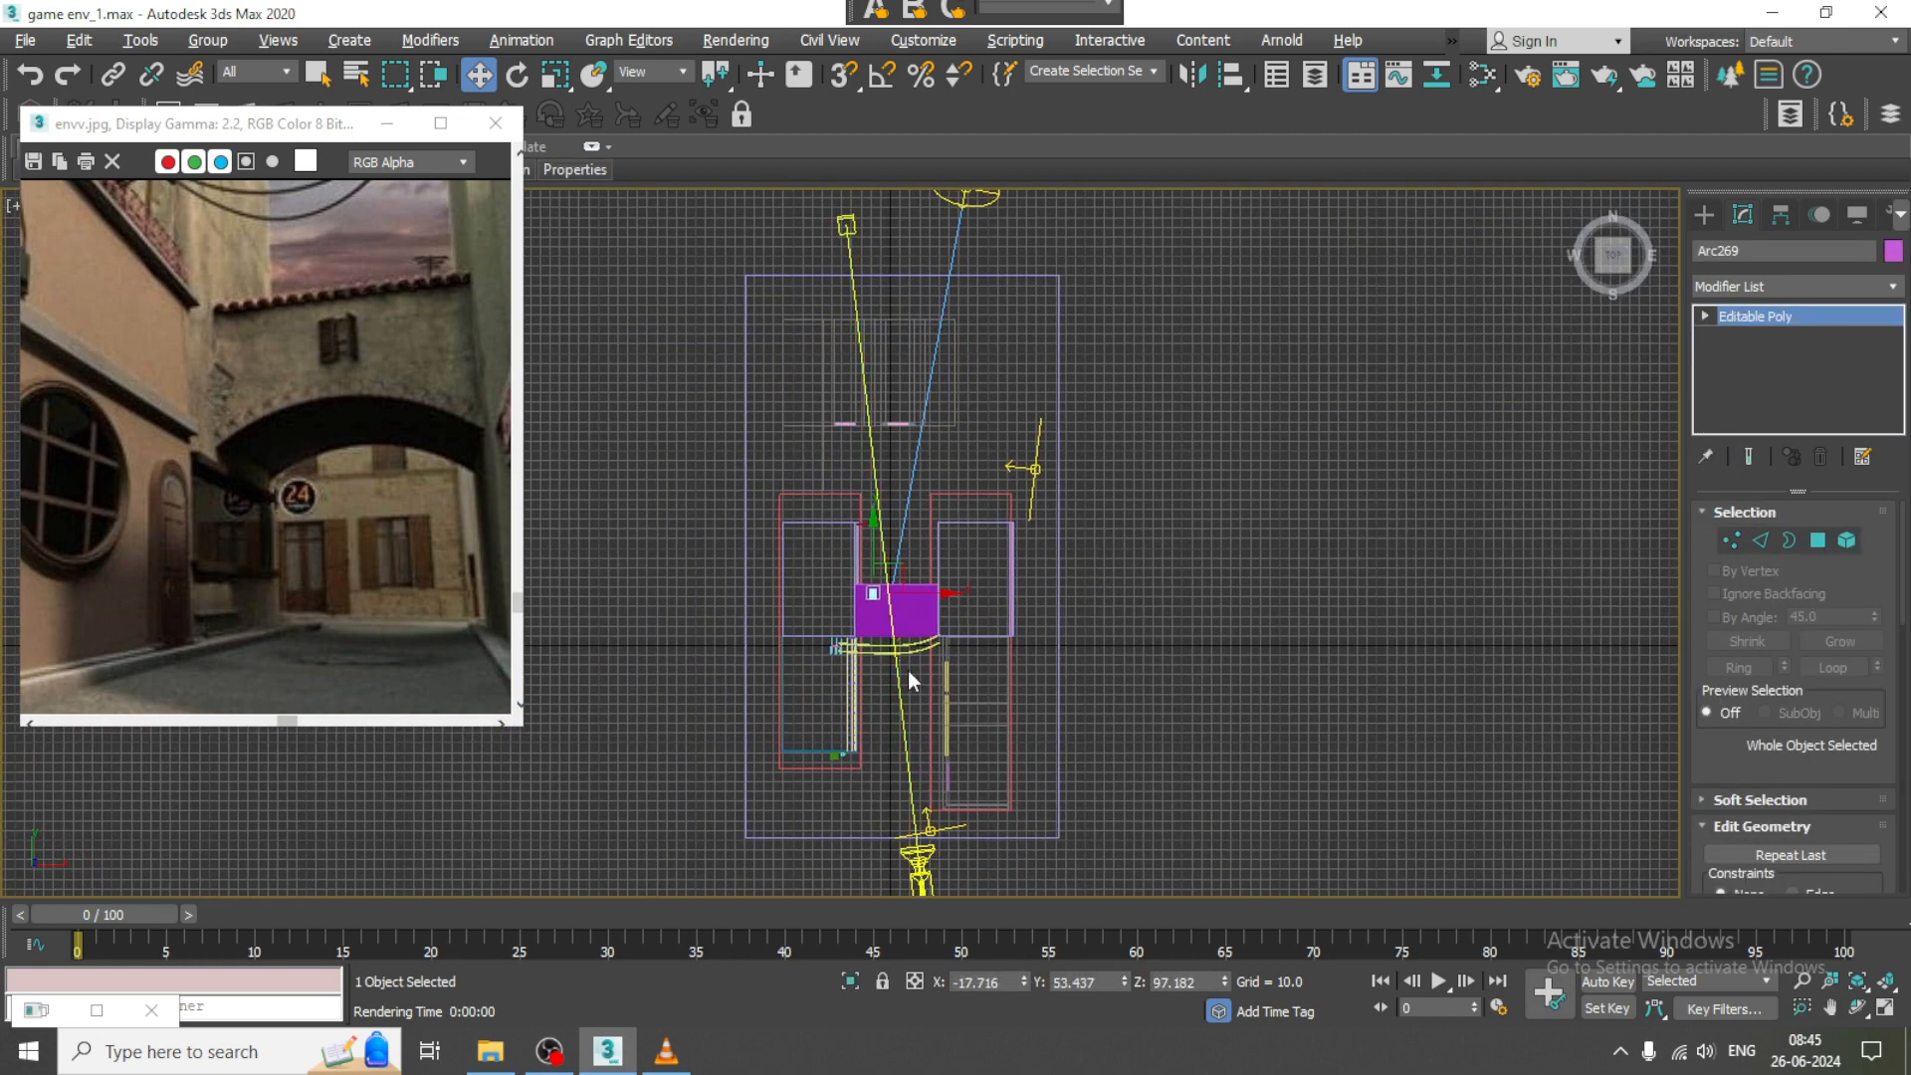
middle_drag(908, 671, 958, 592)
scroll(920, 536, up, 10)
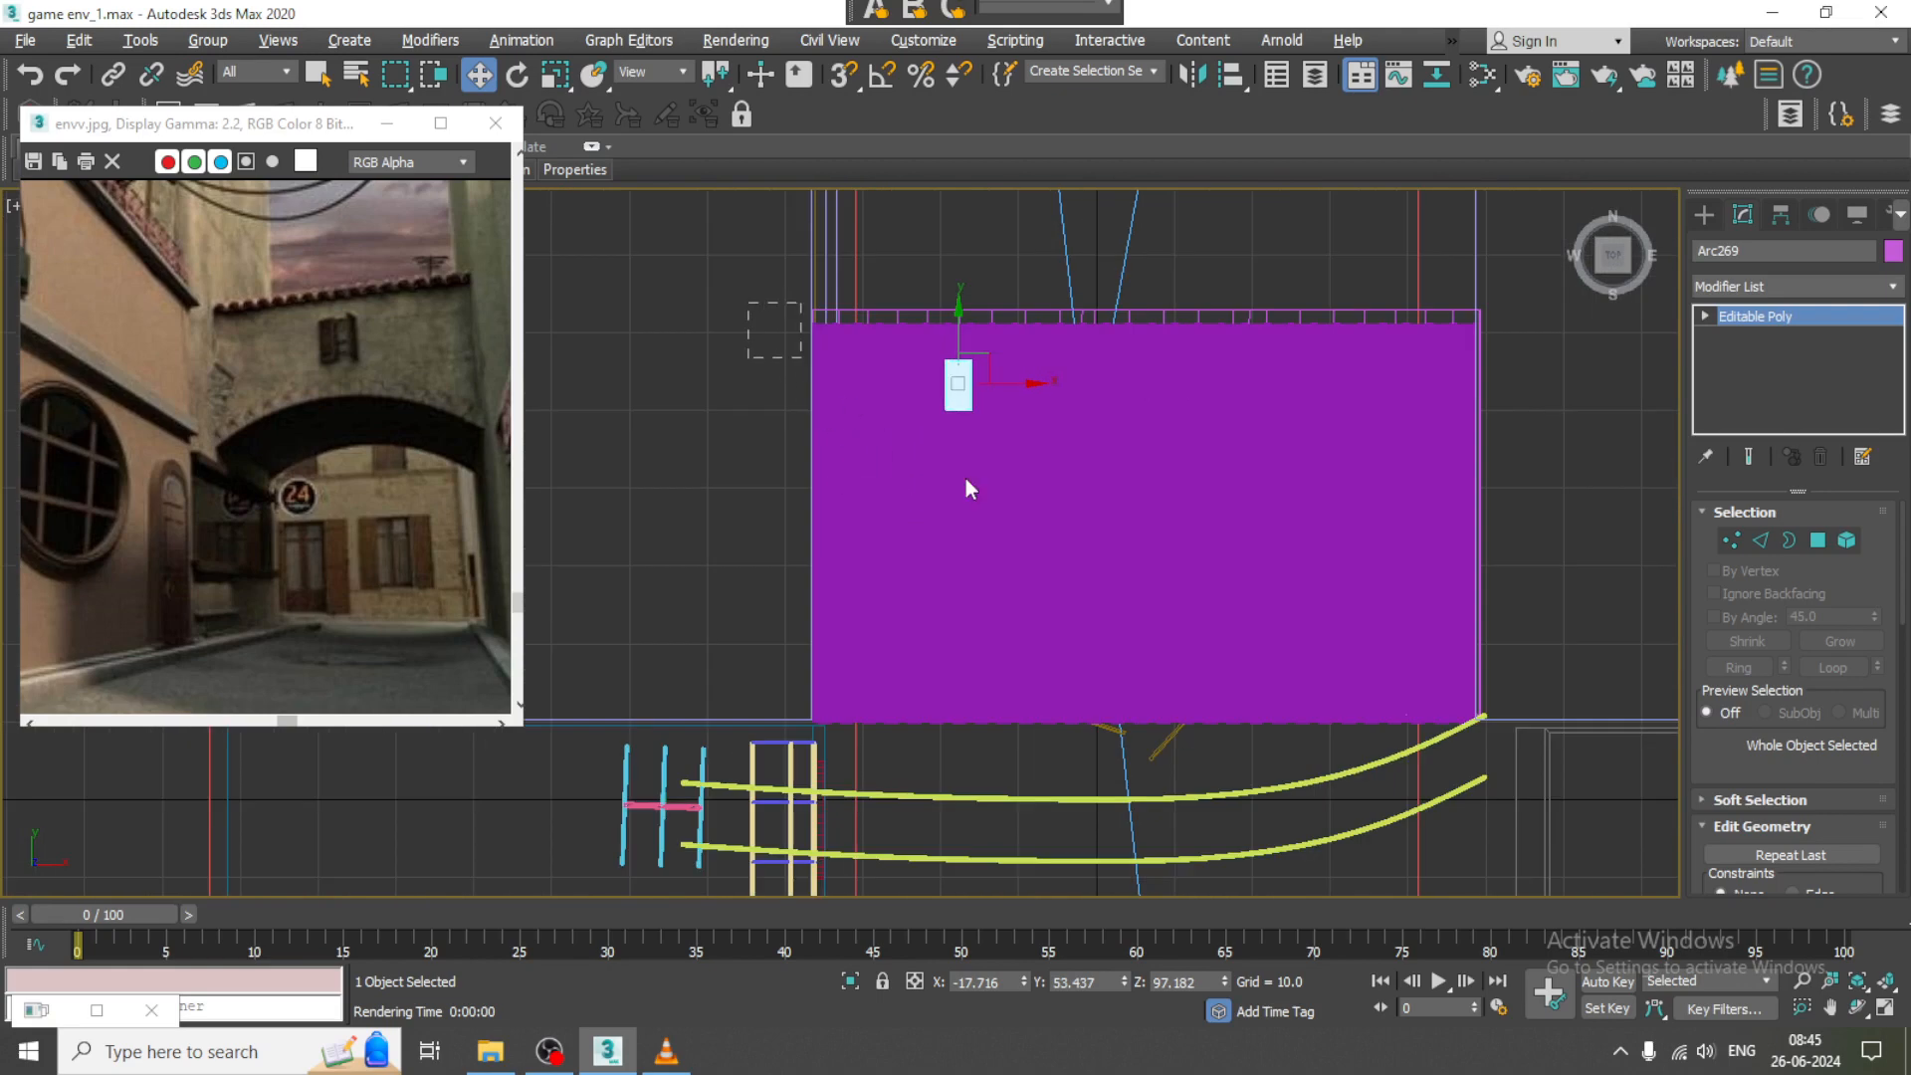
key(ctrl+a)
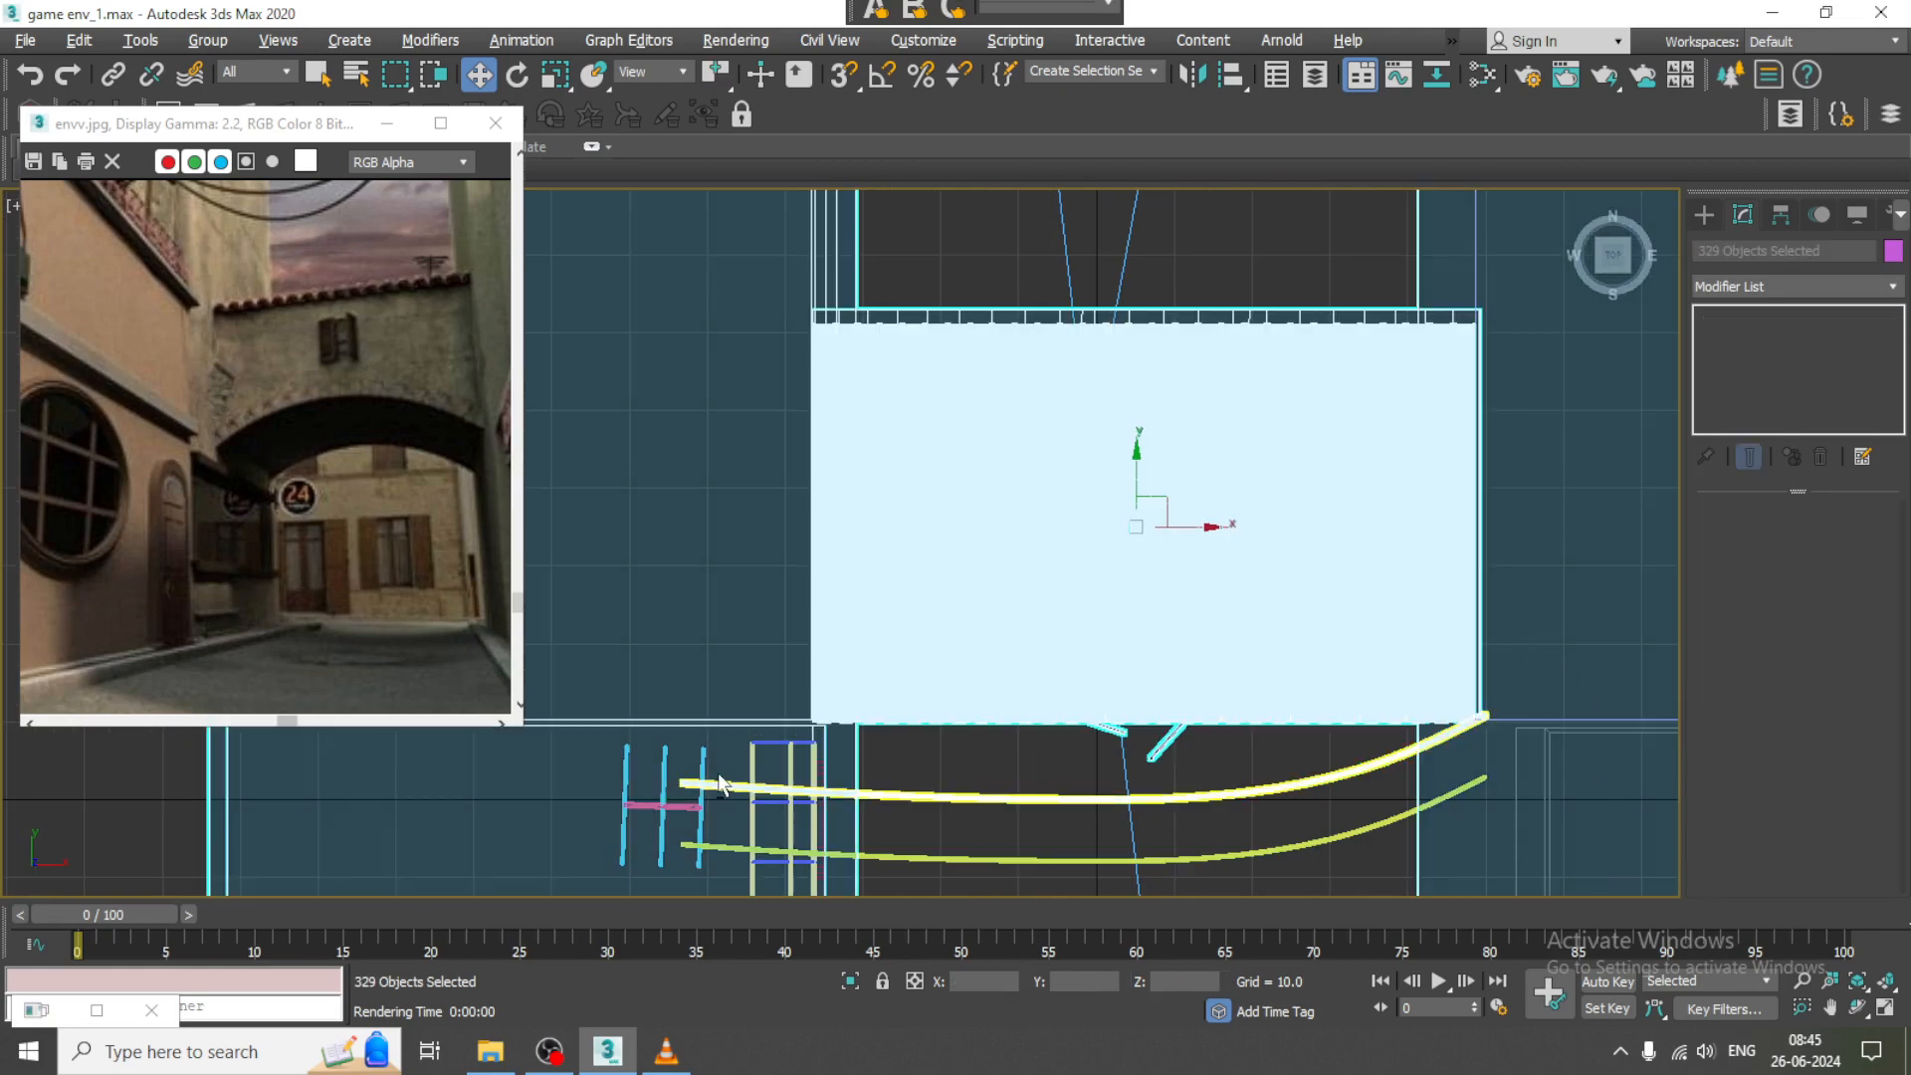
- Remove the cables, walls and neighbouring blocks from the selection, keeping only the arch's roof tiles selected
alt+drag(1081, 957, 1100, 916)
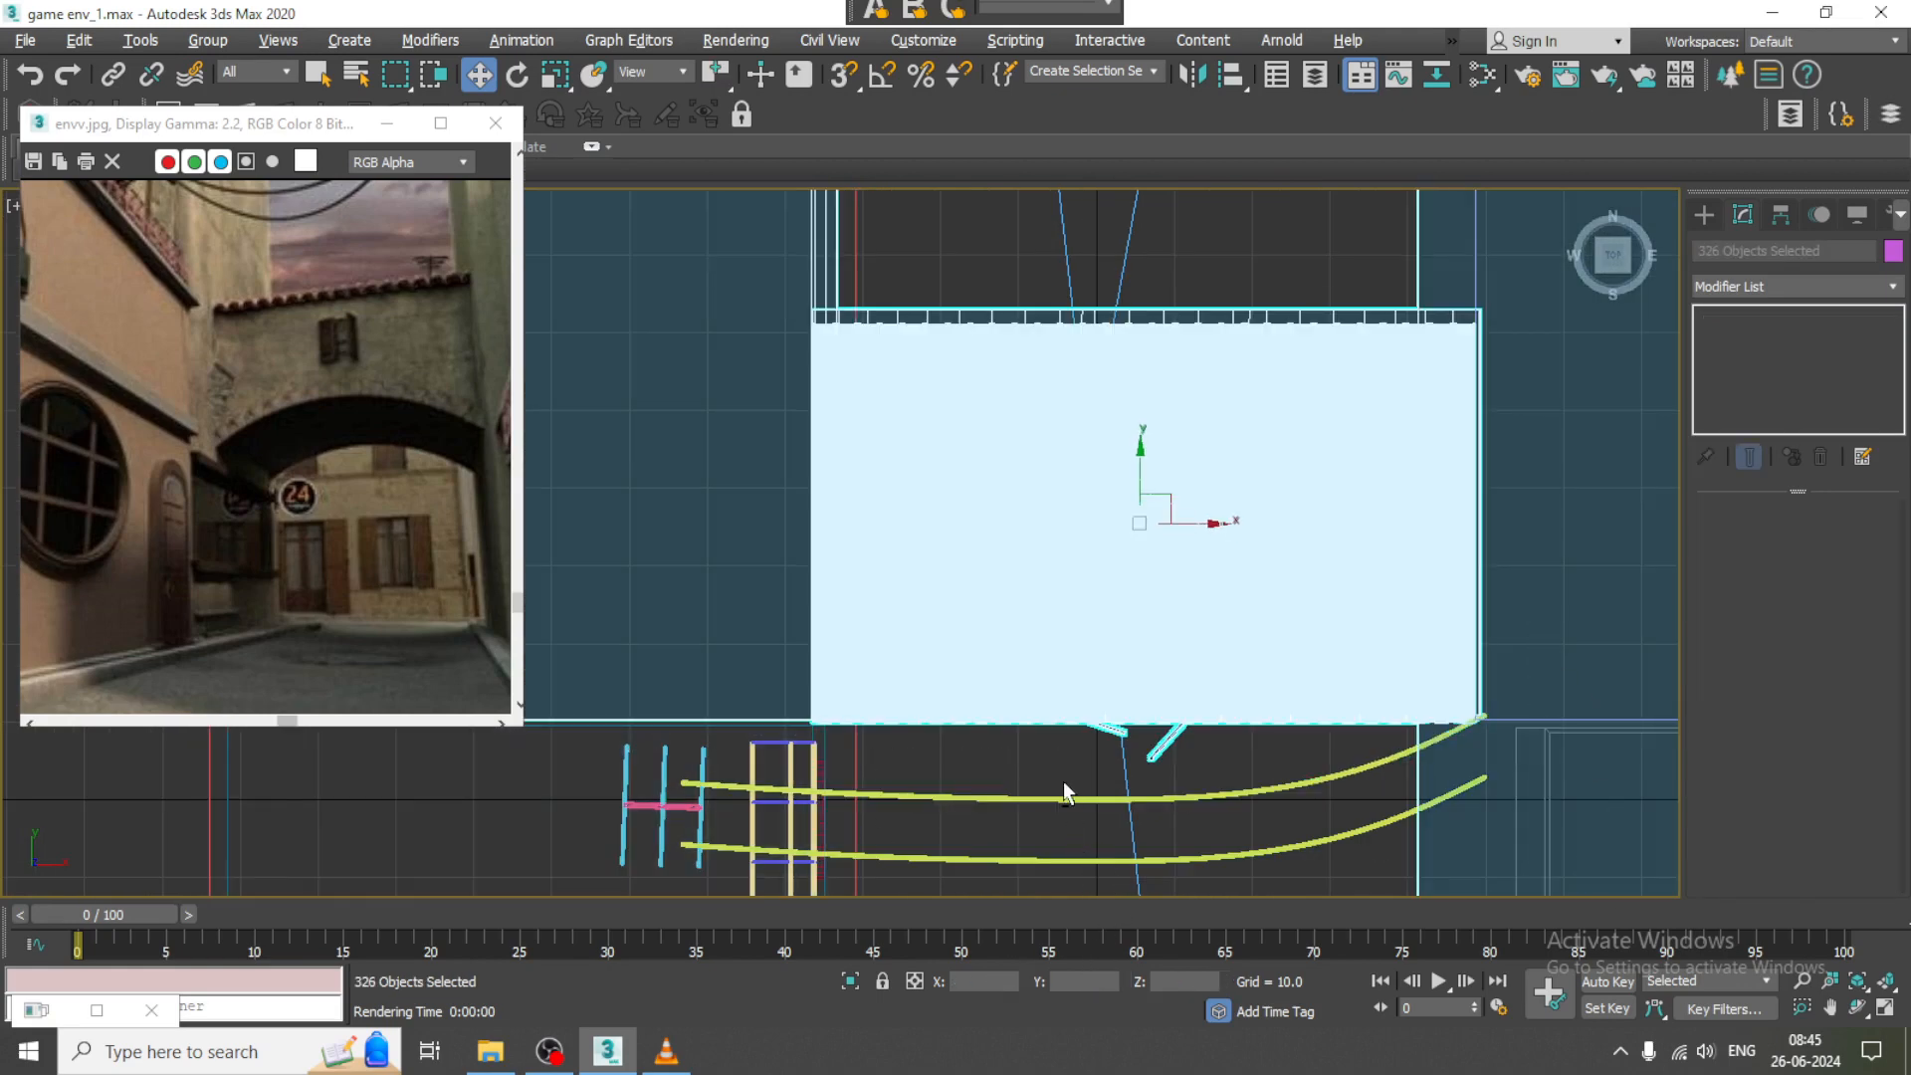
alt+drag(1216, 742, 1218, 732)
alt+drag(1003, 323, 1003, 323)
key(alt+w)
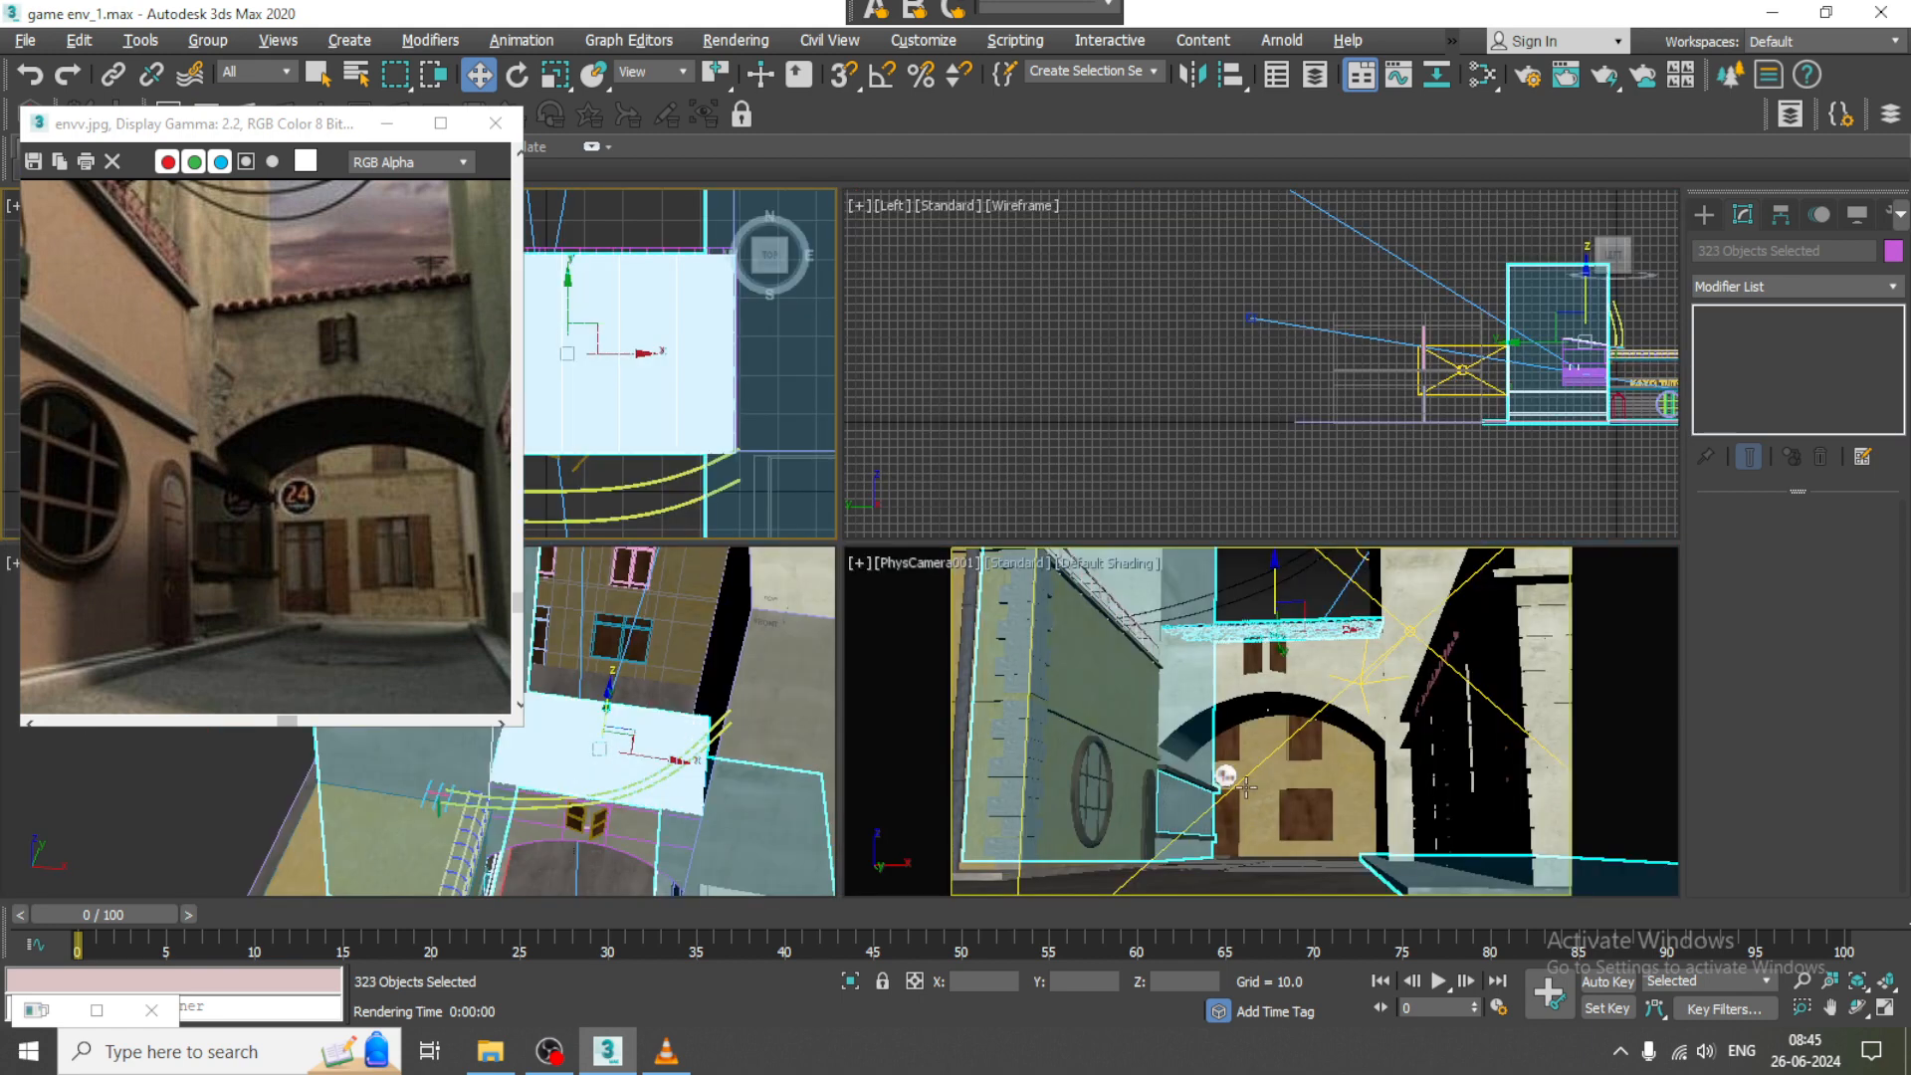
middle_drag(684, 783, 782, 699)
key(alt+w)
scroll(637, 772, down, 3)
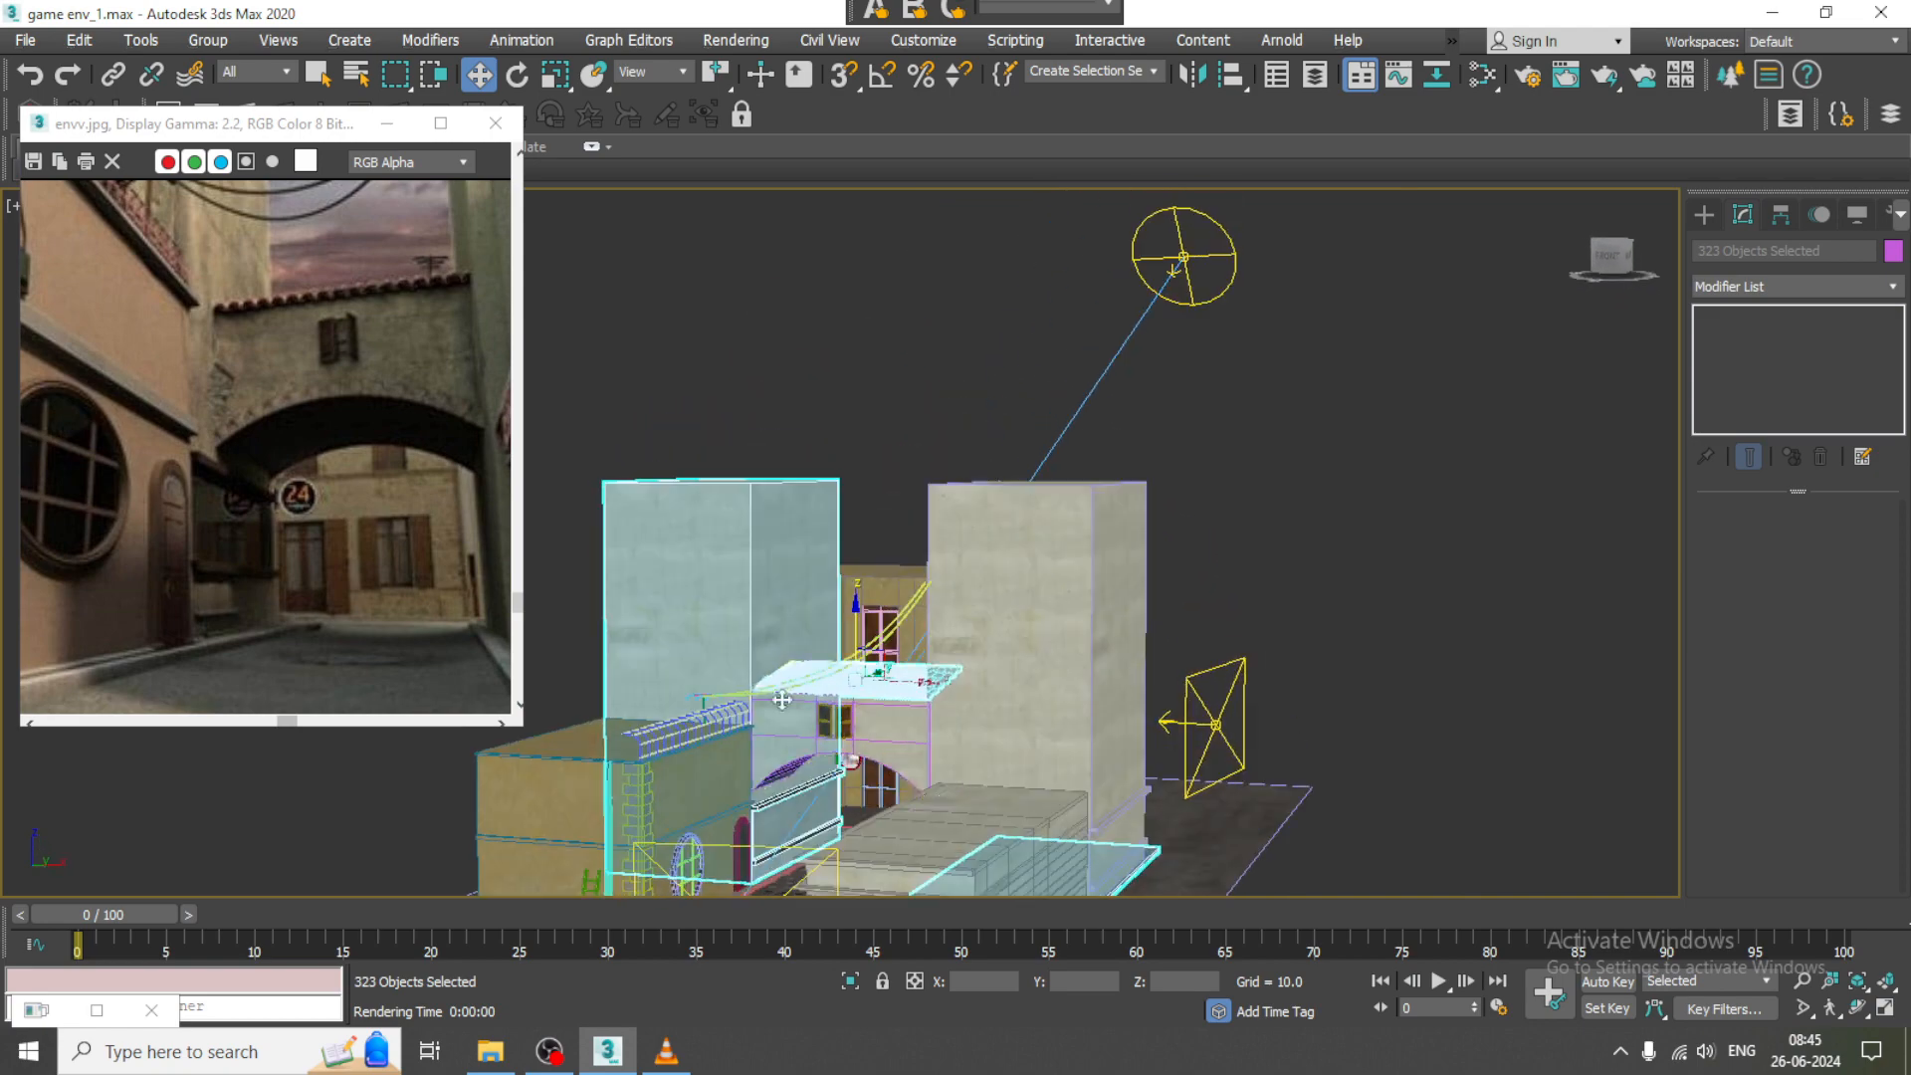
scroll(995, 773, down, 3)
alt+middle_drag(995, 773, 629, 865)
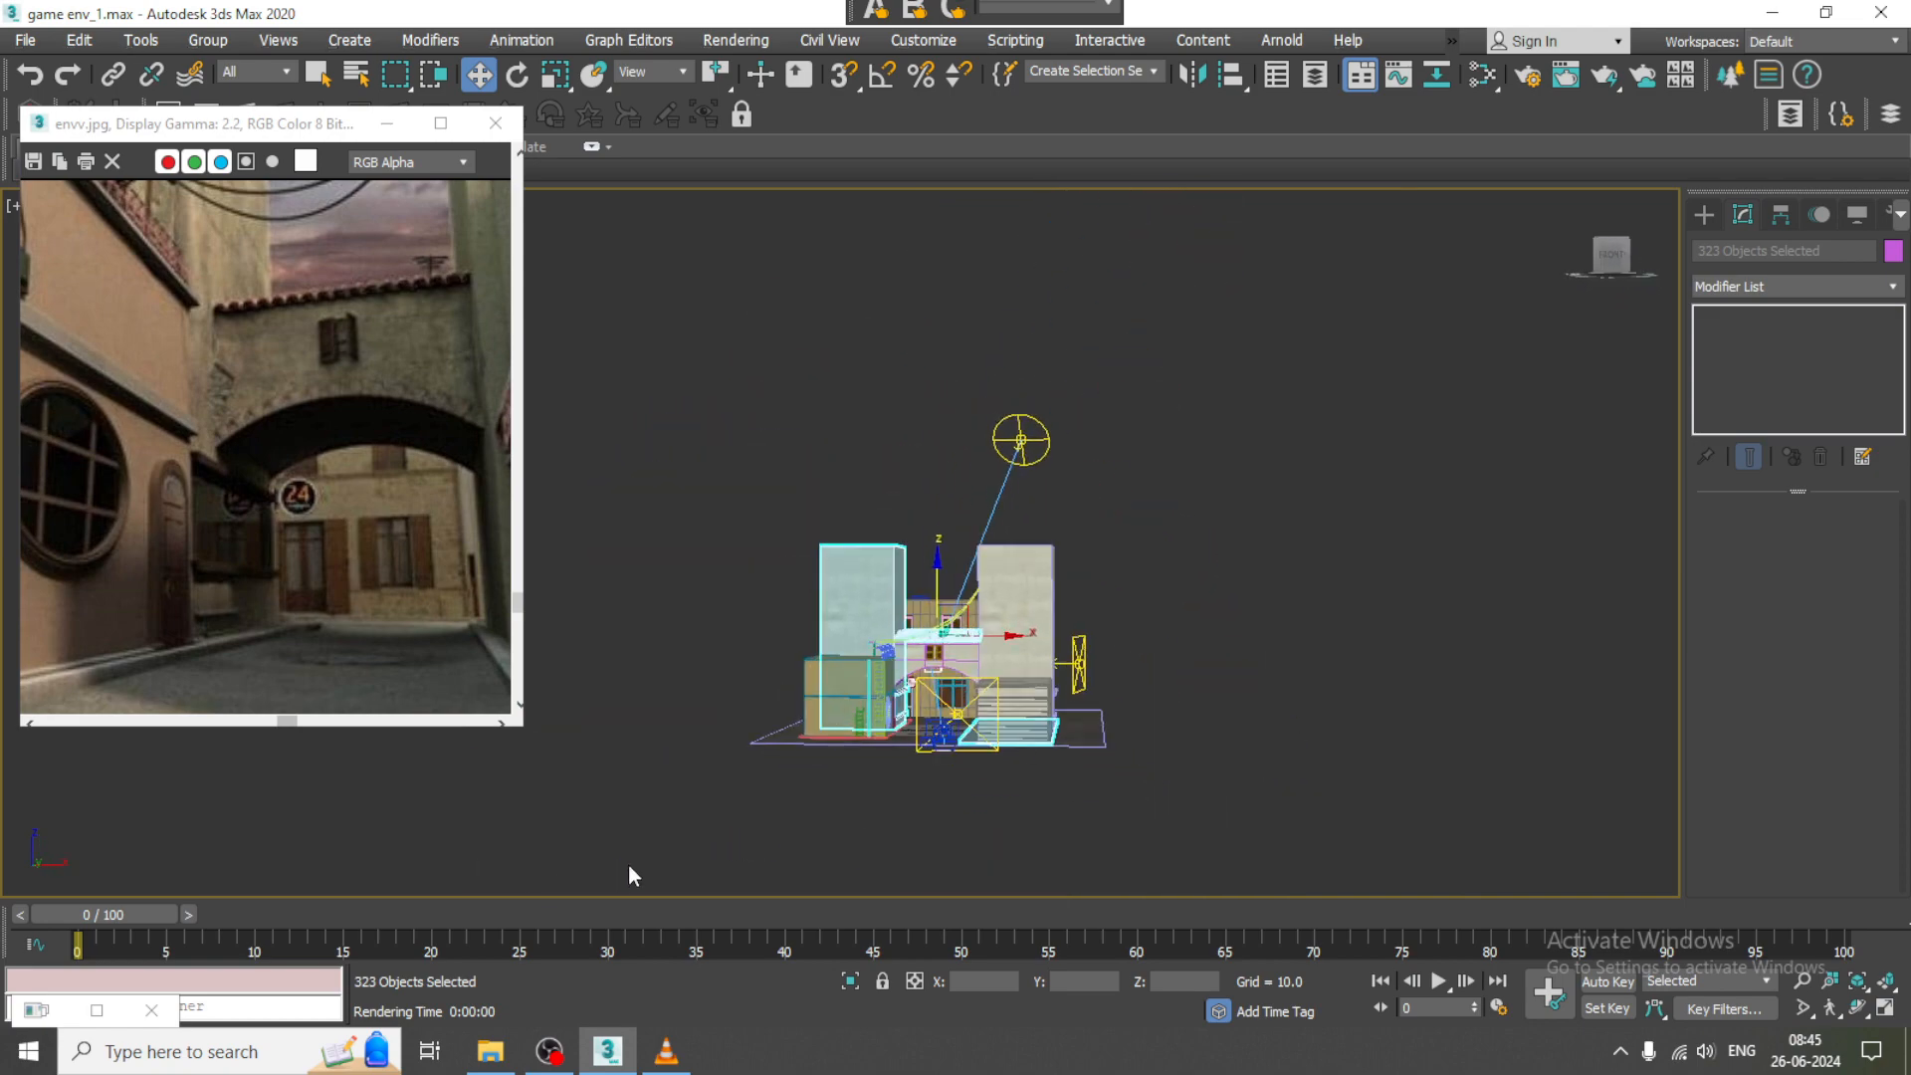
alt+drag(1160, 764, 1268, 662)
alt+middle_drag(1268, 663, 978, 436)
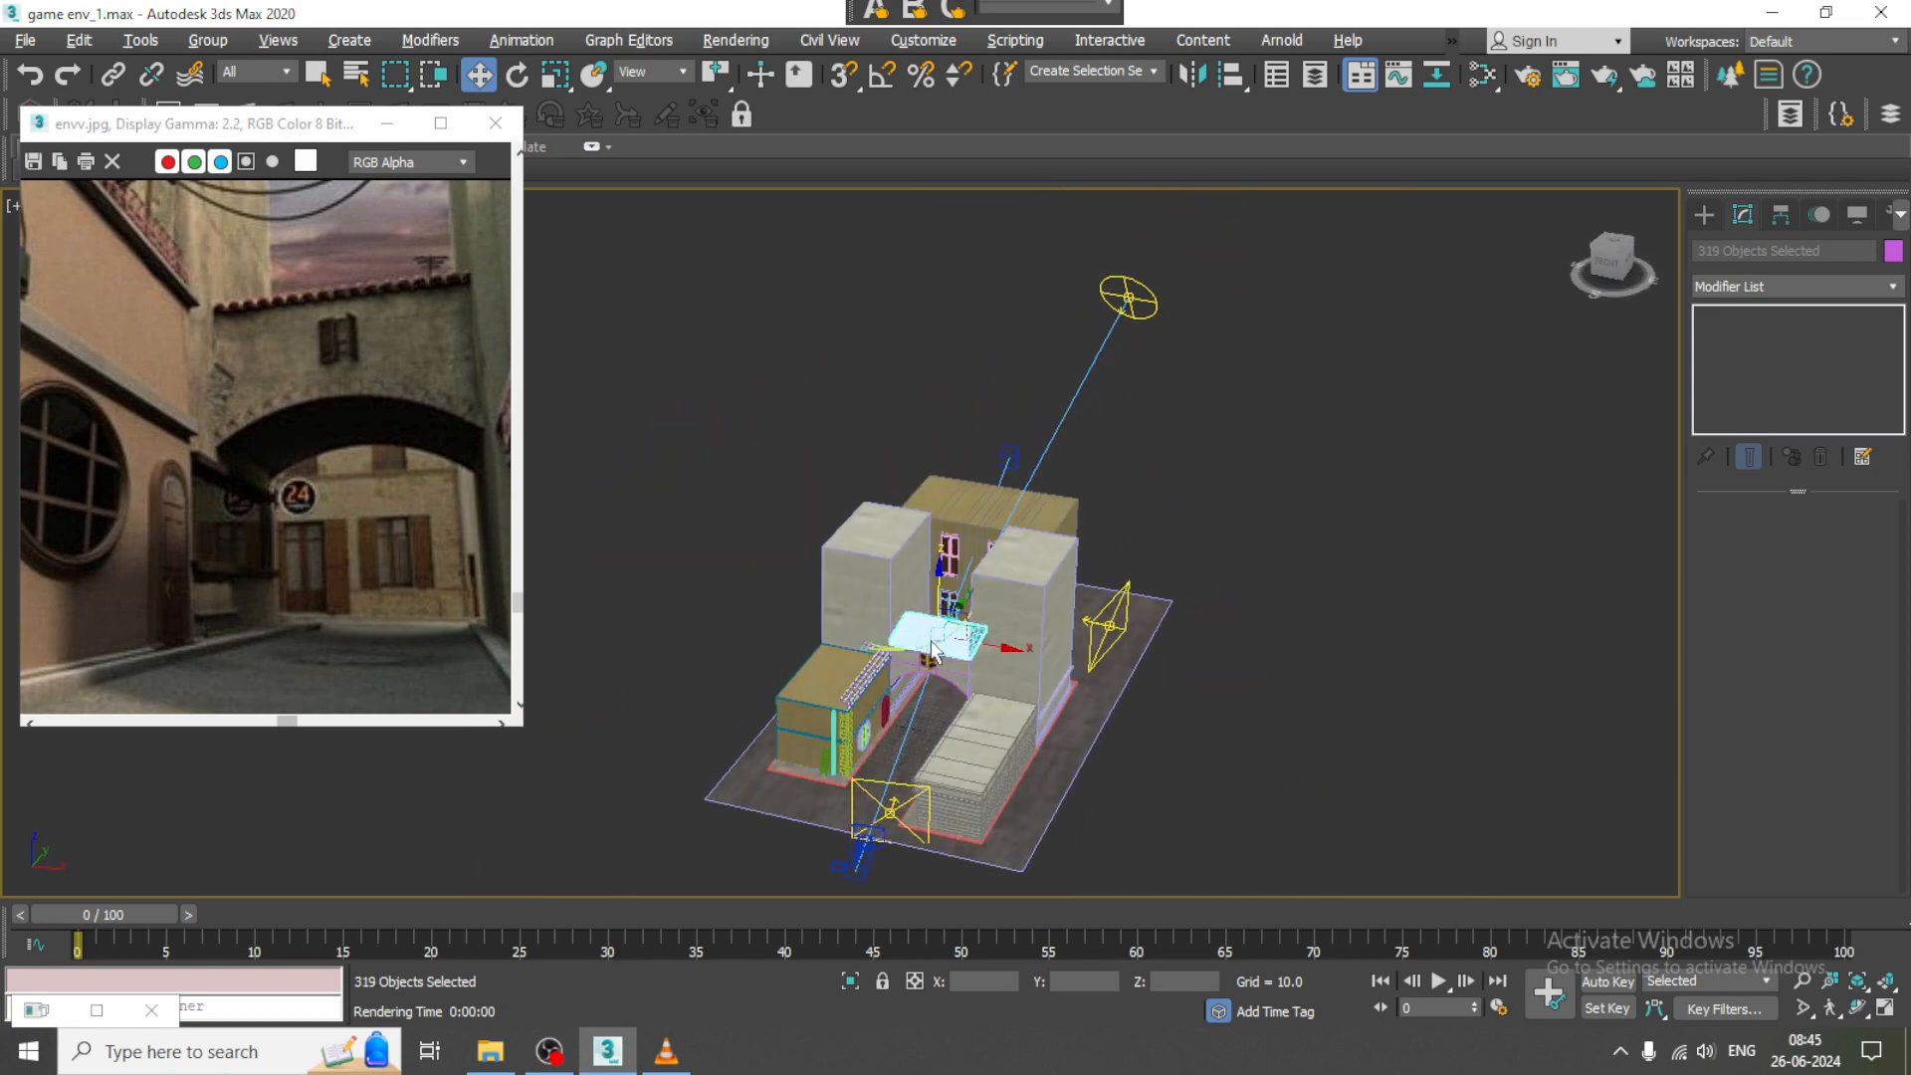
- Try to raise the selected roof tiles vertically and undo the move
scroll(1045, 577, up, 5)
drag(994, 553, 999, 397)
key(ctrl+z)
- Scale the roof tiles above the arch up slightly and uniformly, and clear the selection
scroll(1025, 588, up, 5)
alt+middle_drag(965, 673, 1063, 548)
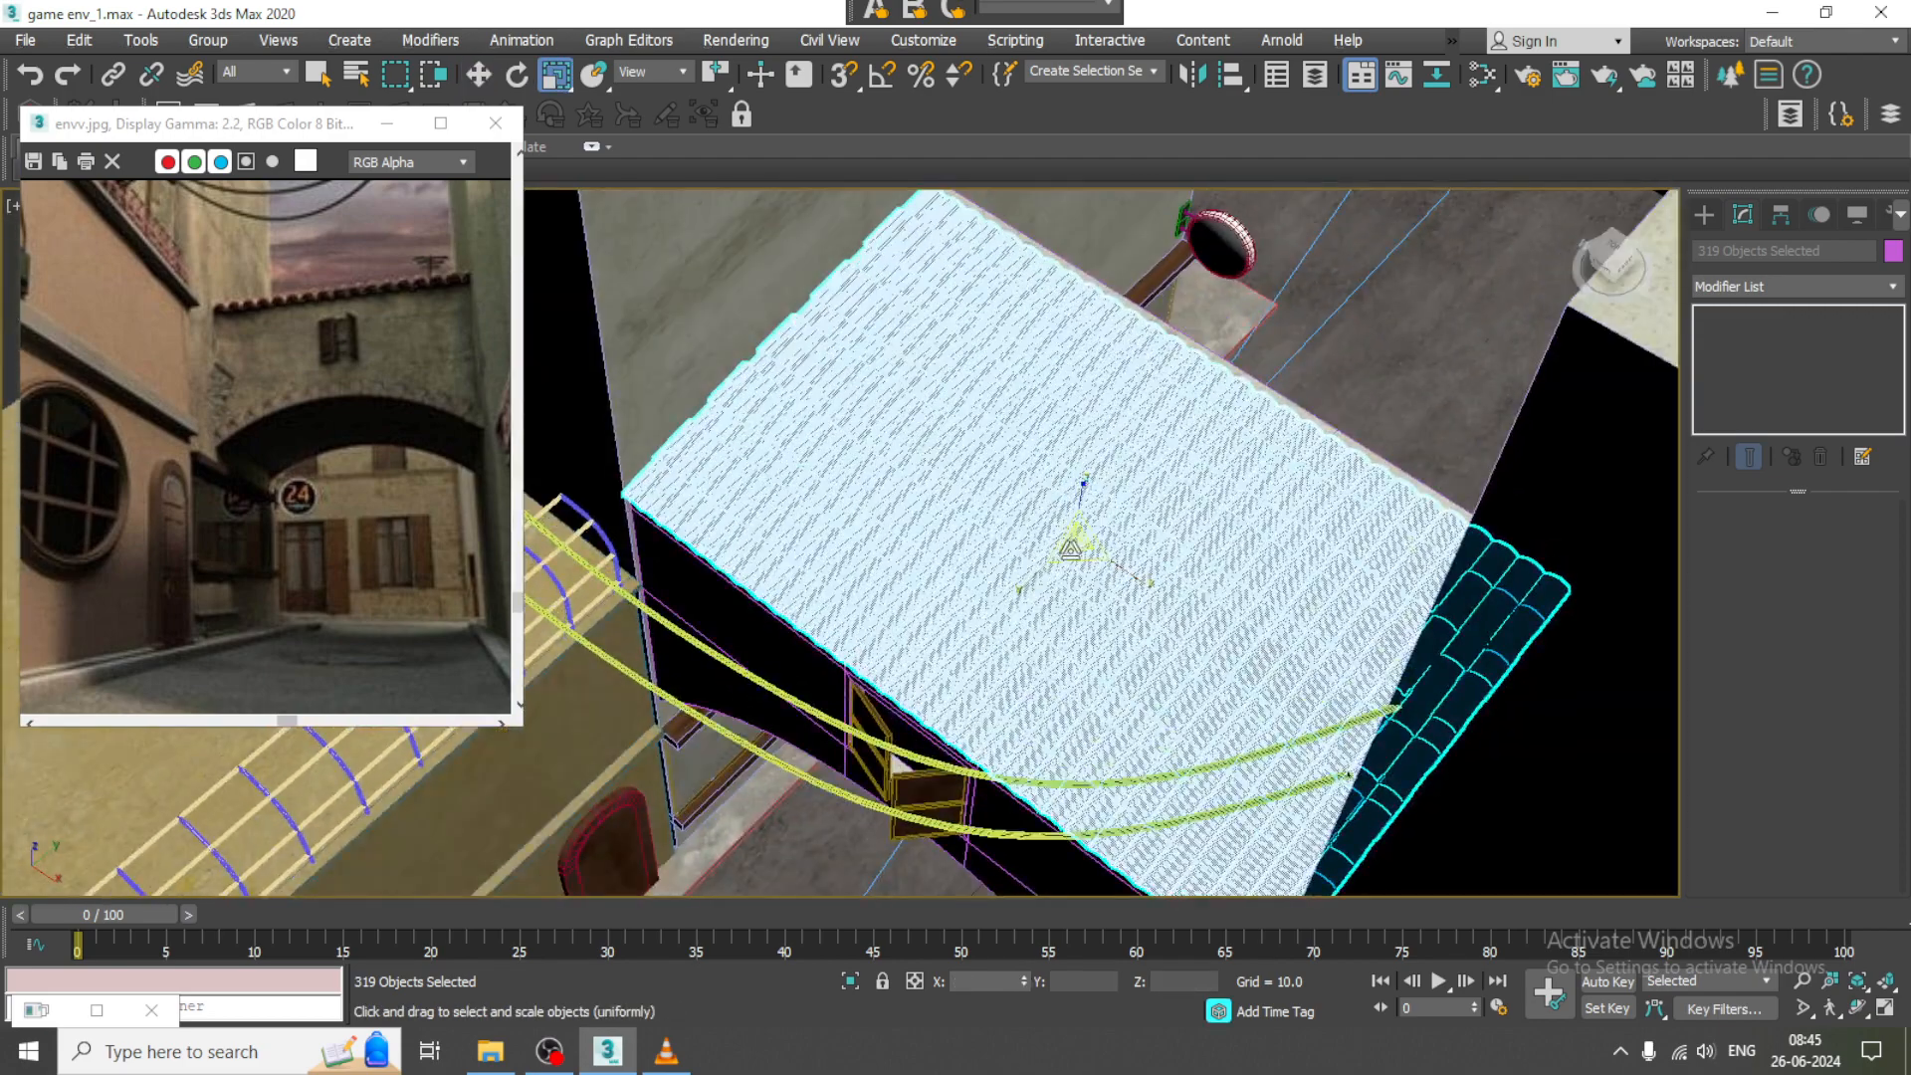
drag(1074, 545, 1079, 541)
alt+middle_drag(1079, 540, 1141, 400)
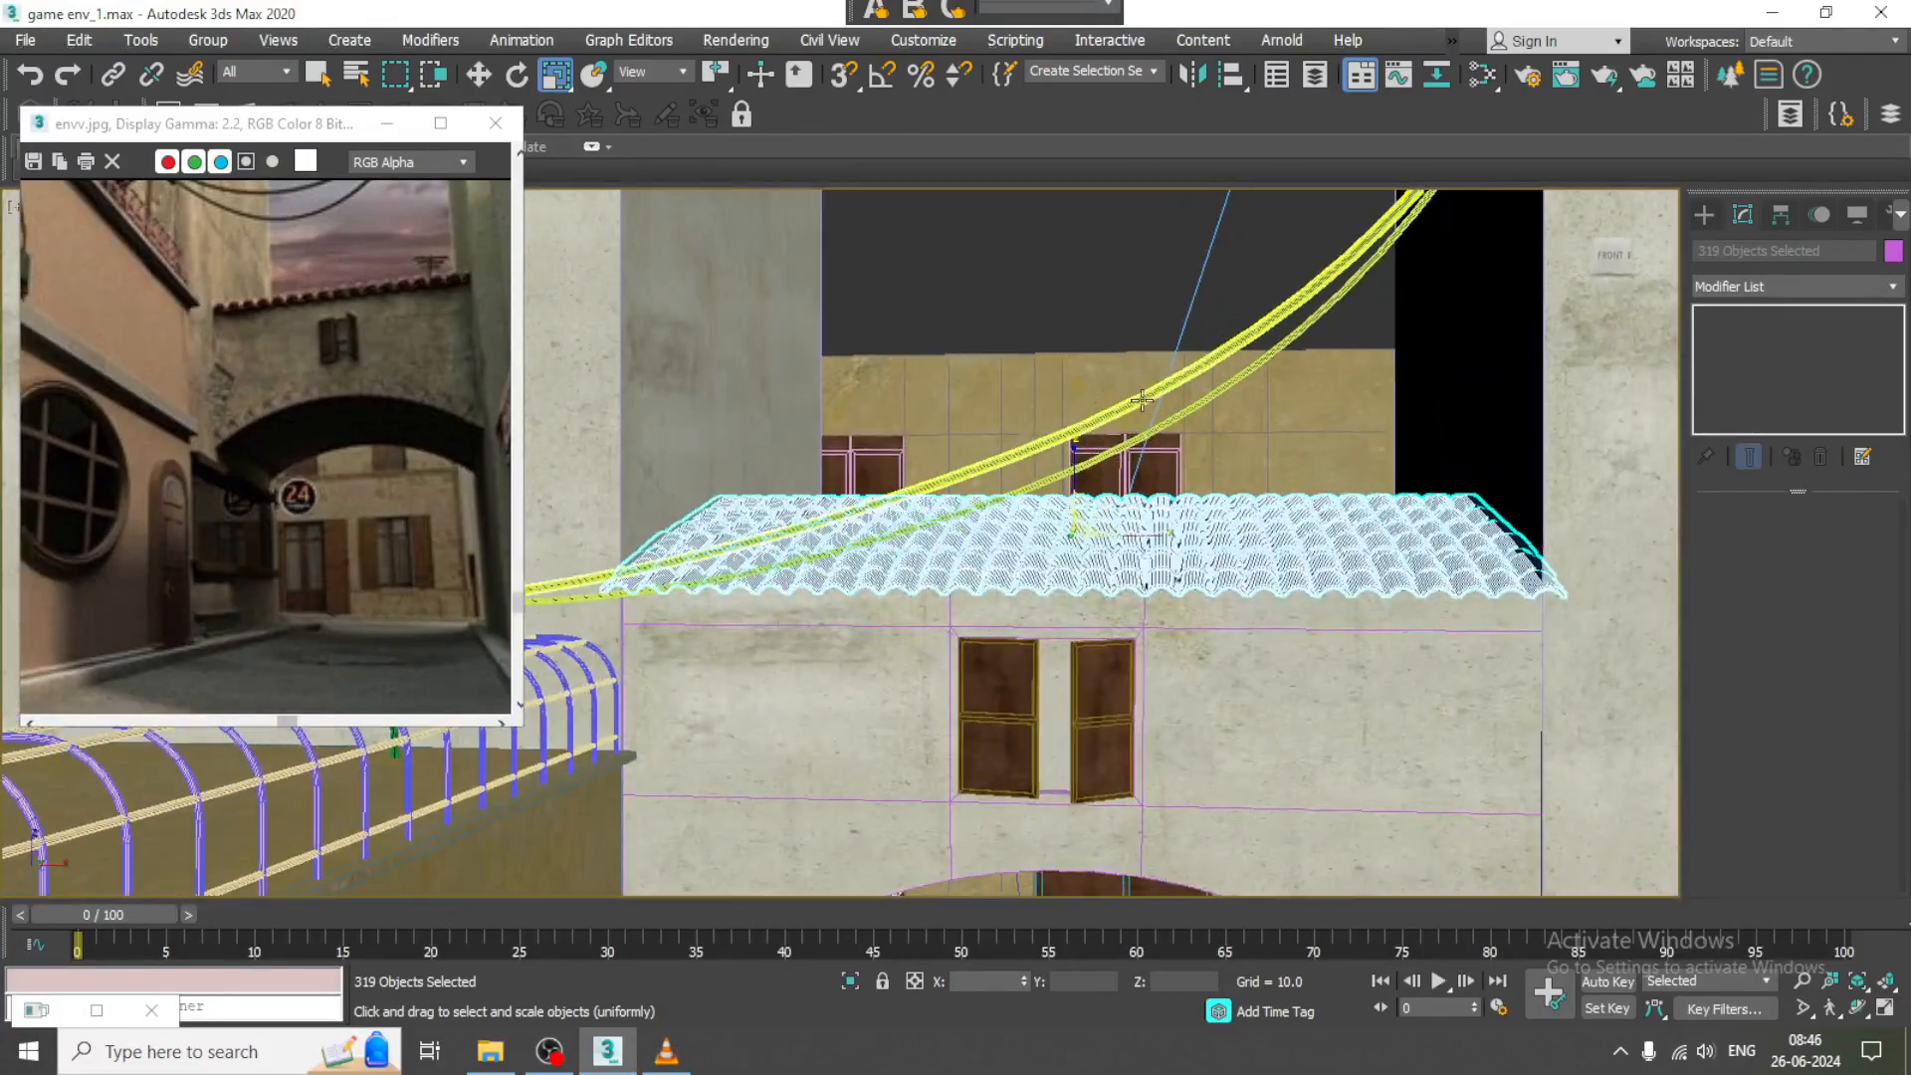
scroll(1141, 400, down, 6)
middle_drag(1322, 529, 1201, 557)
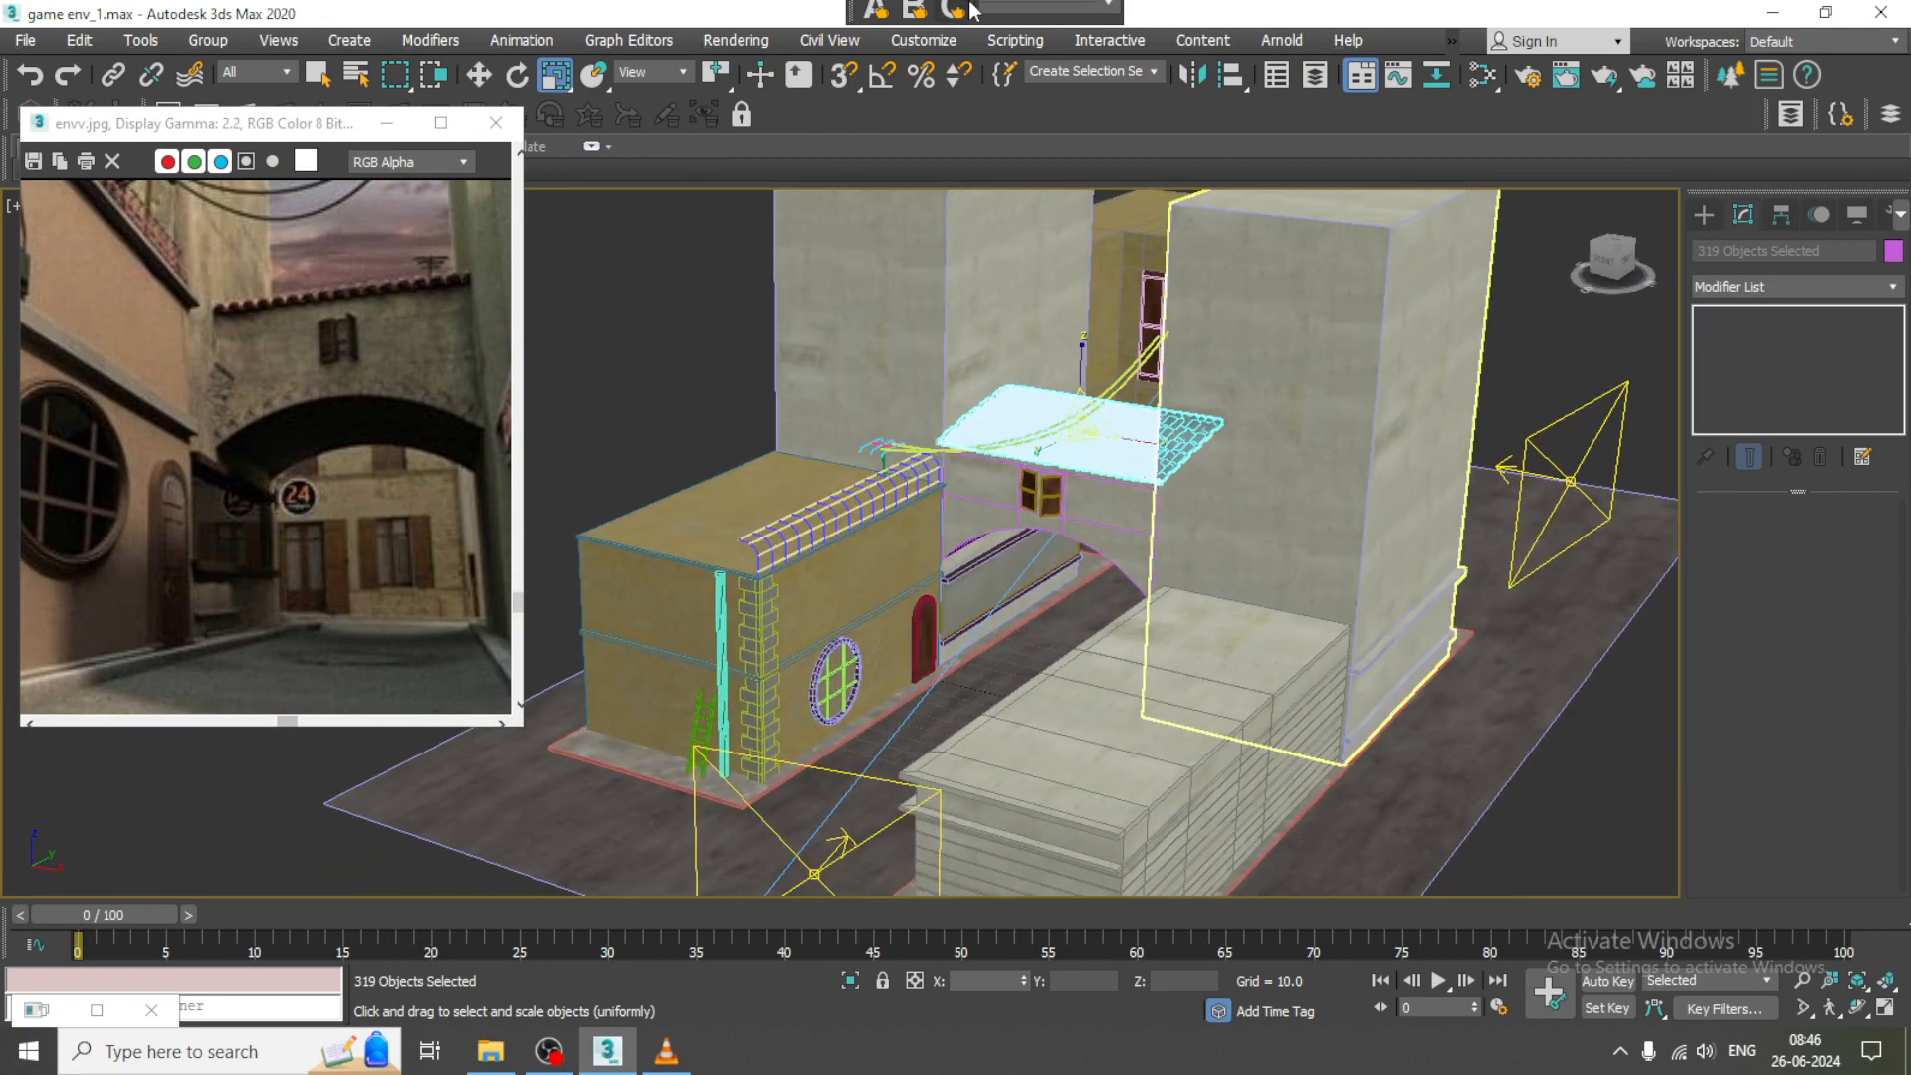
click(734, 41)
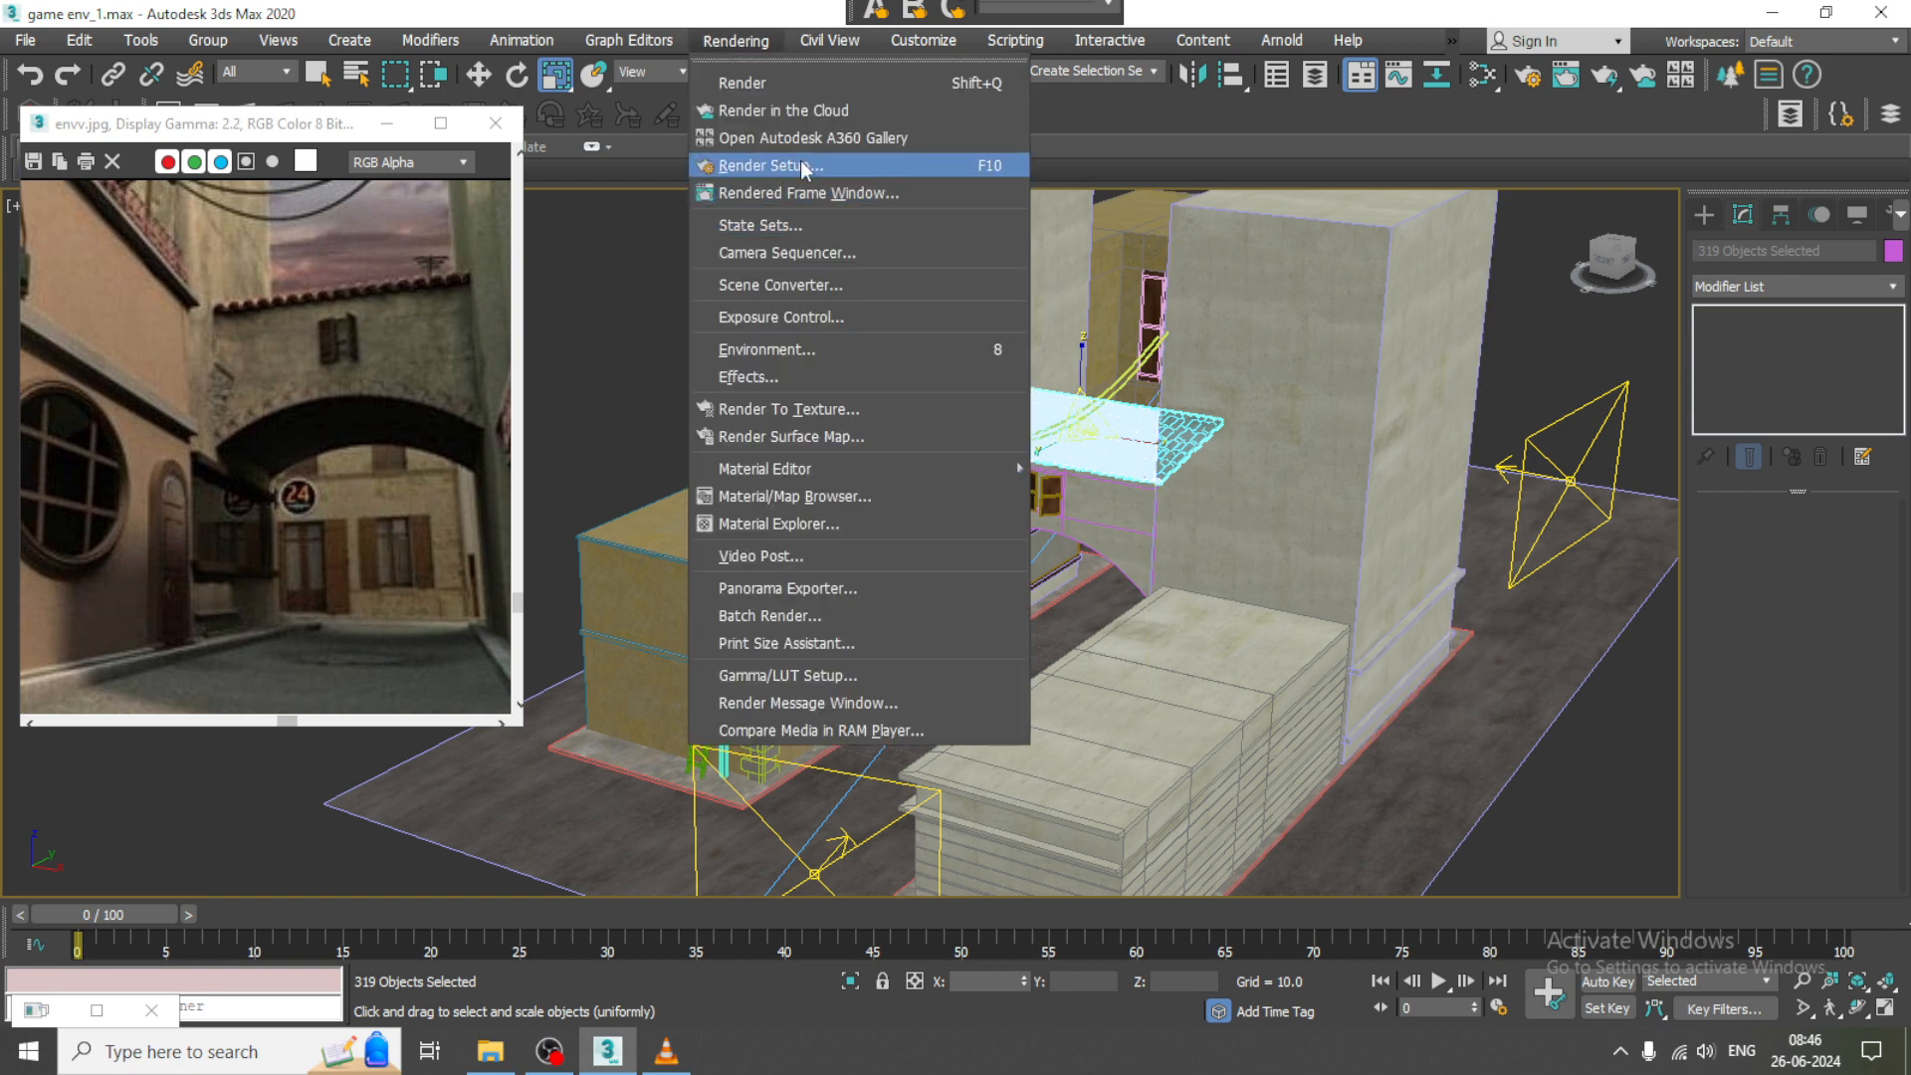
click(577, 304)
click(600, 310)
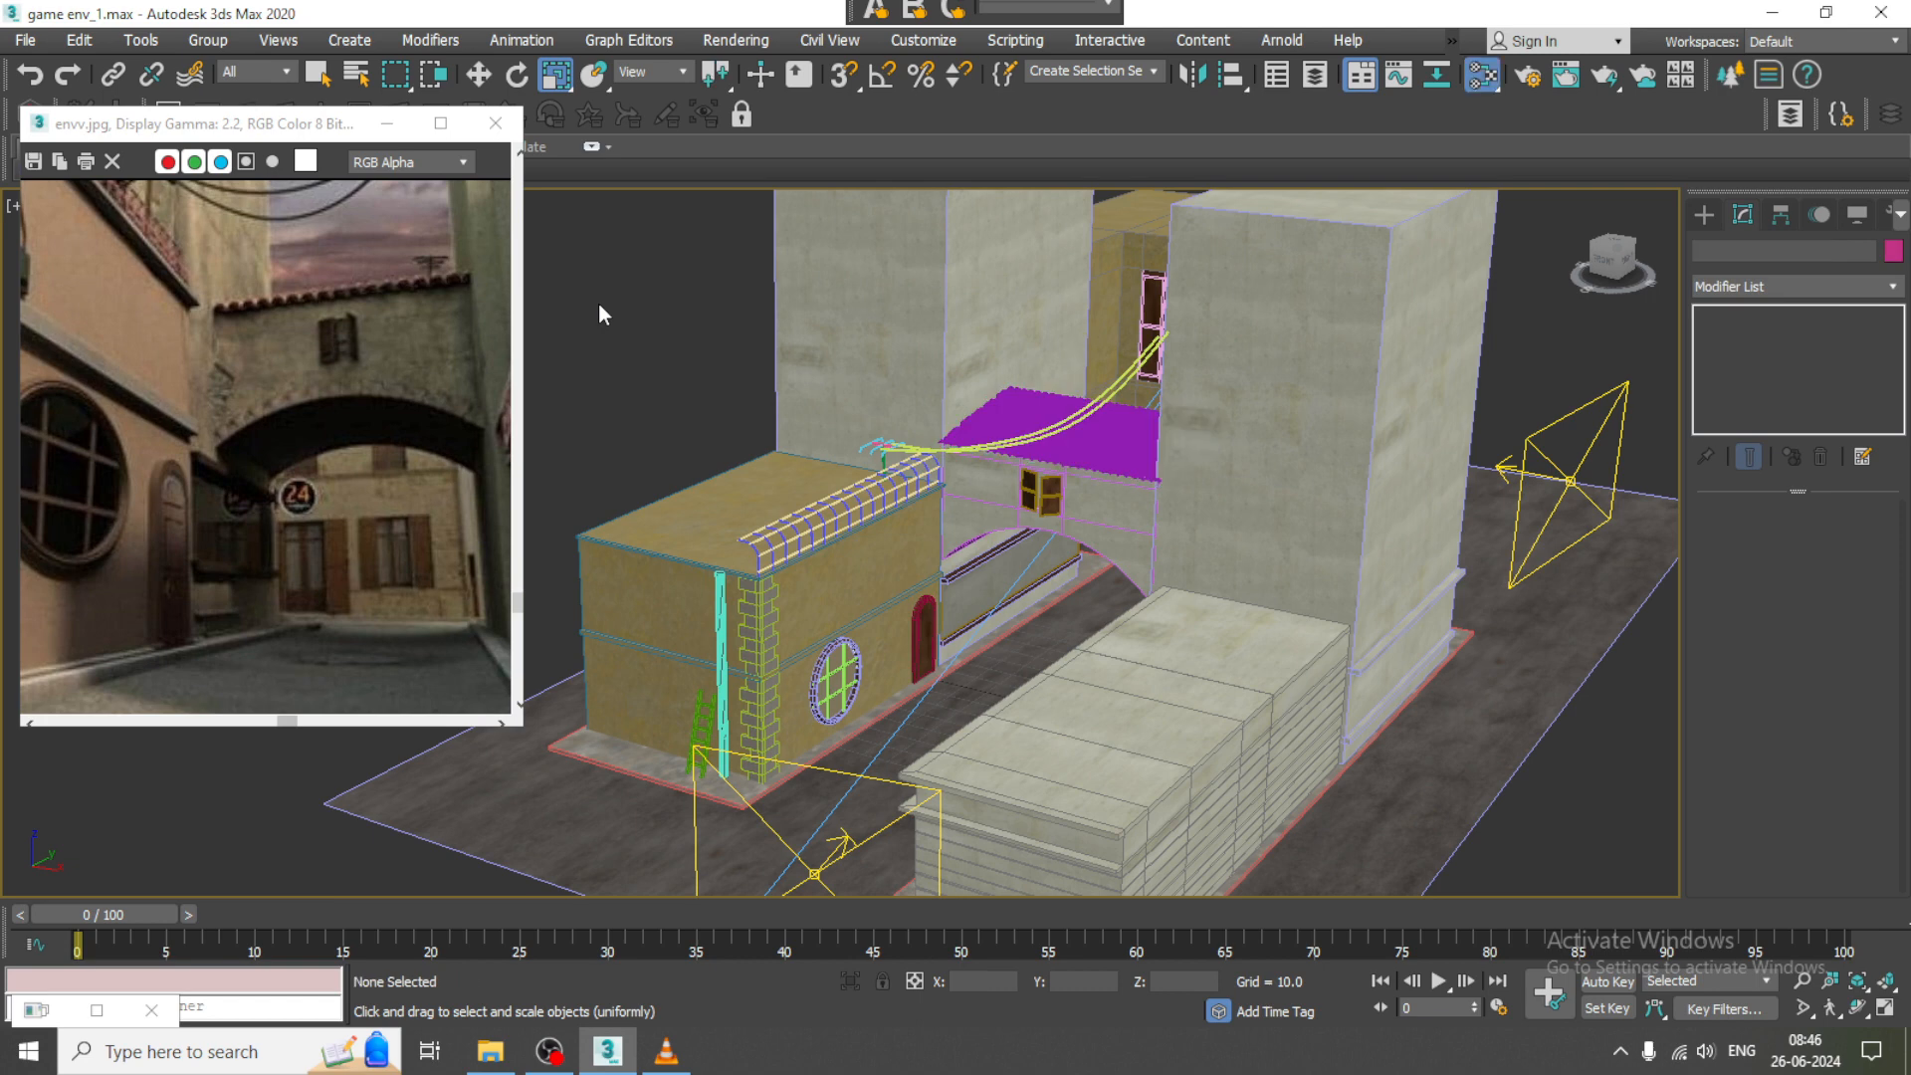
- Open the material editor in compact mode and place its window beside the street model
key(m)
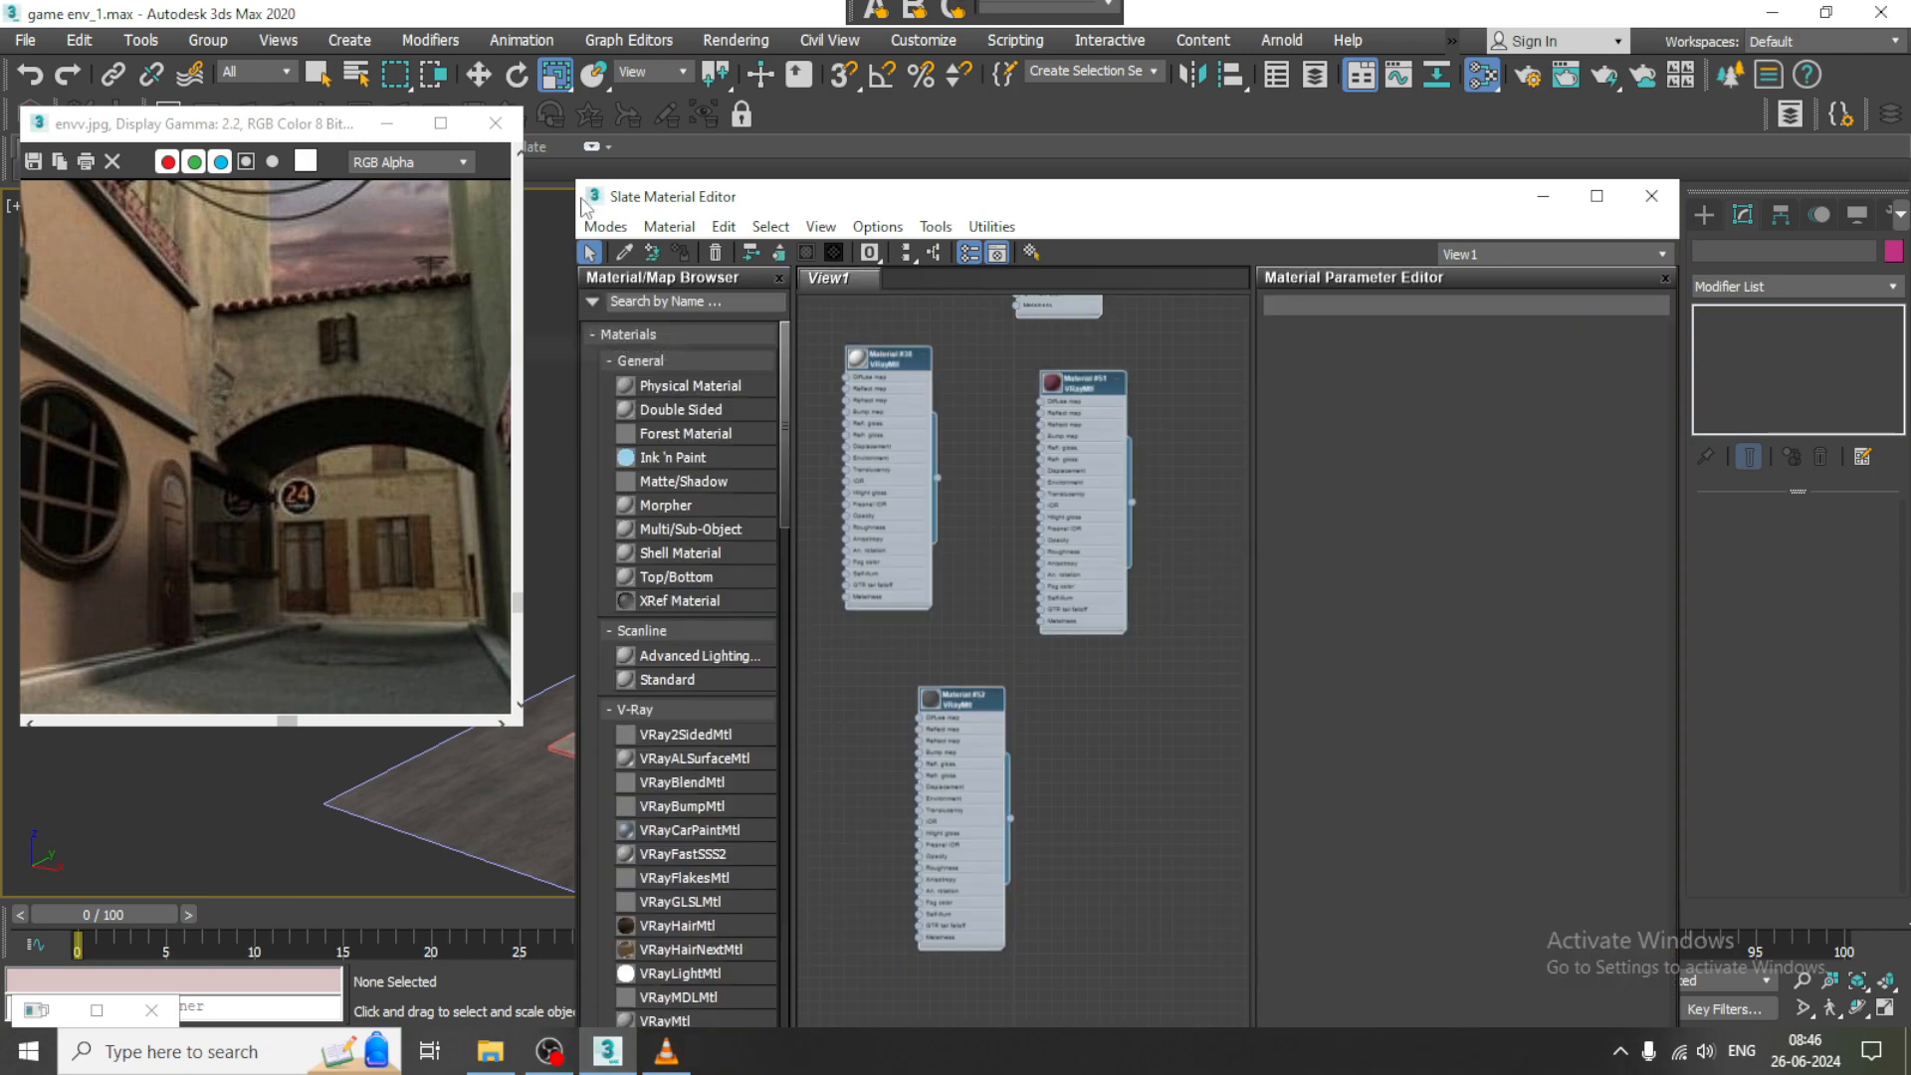
click(605, 227)
click(637, 255)
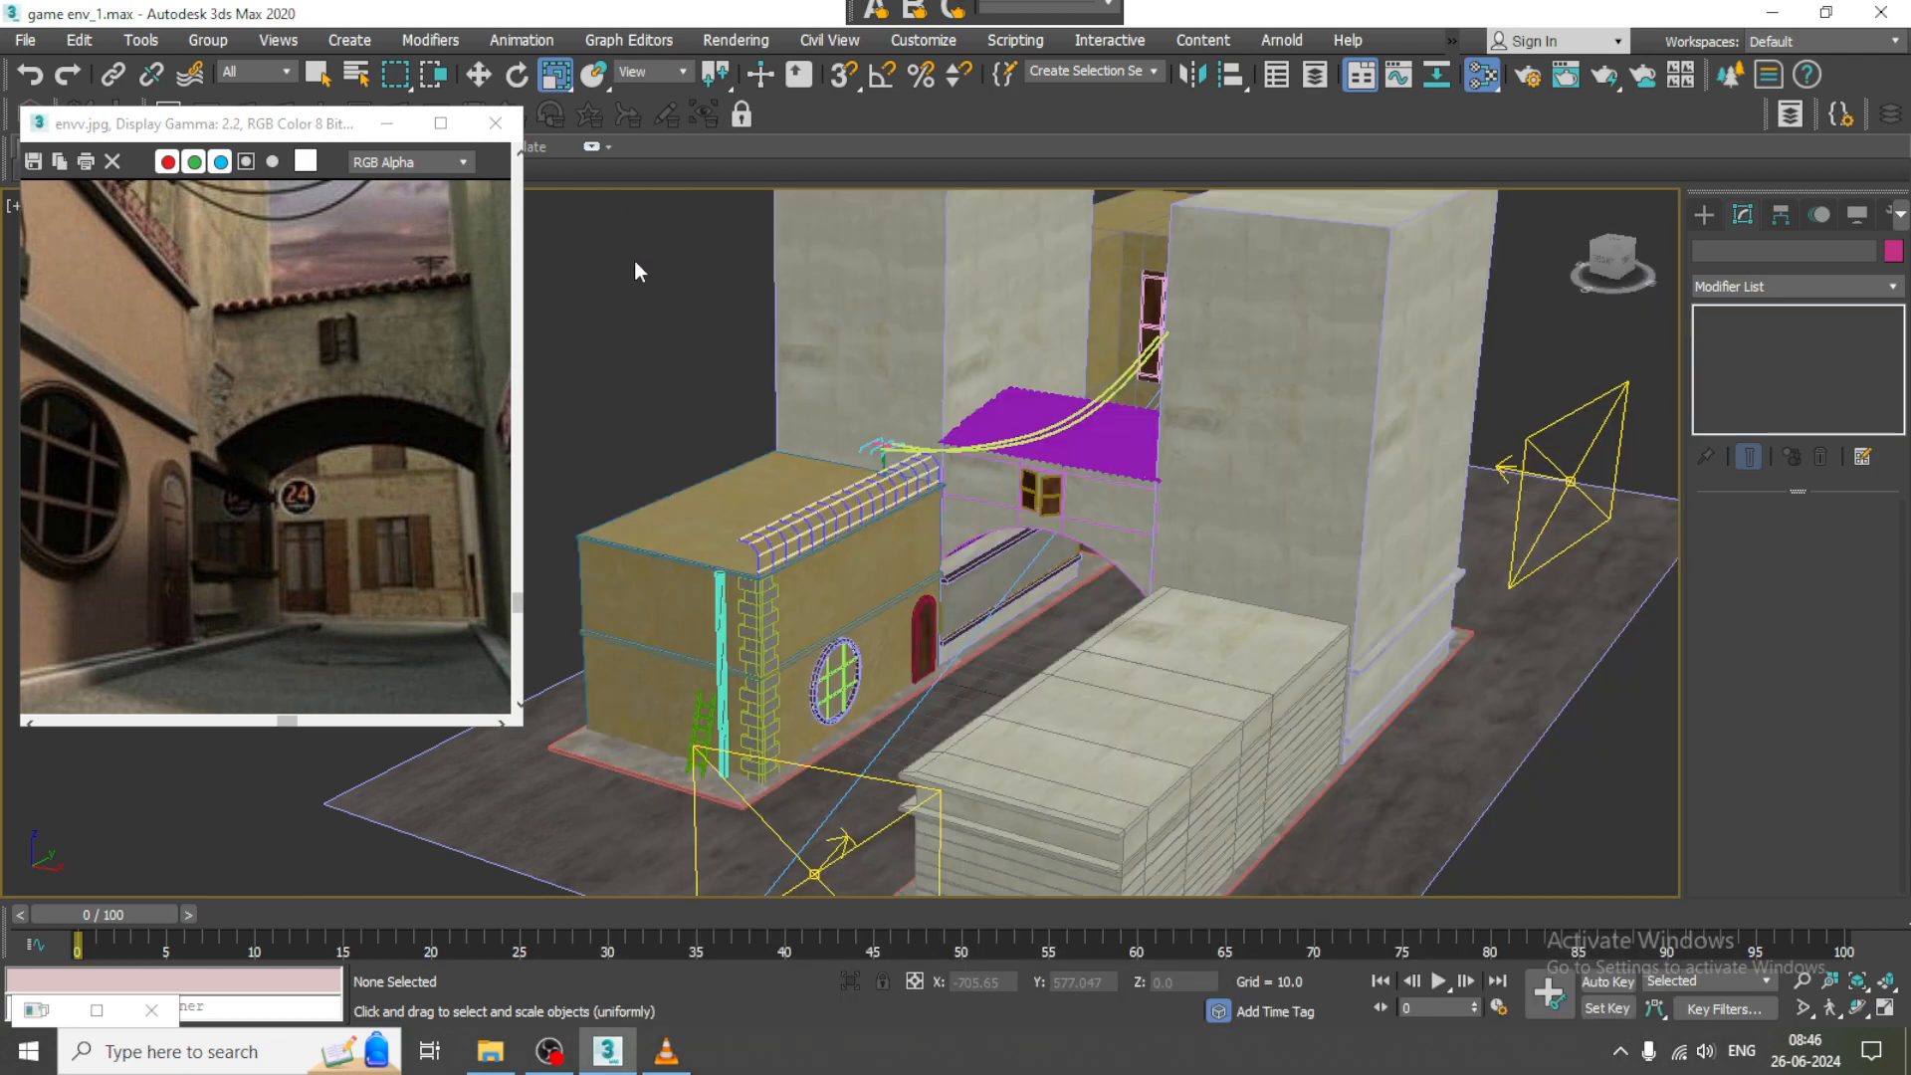
drag(952, 114, 511, 114)
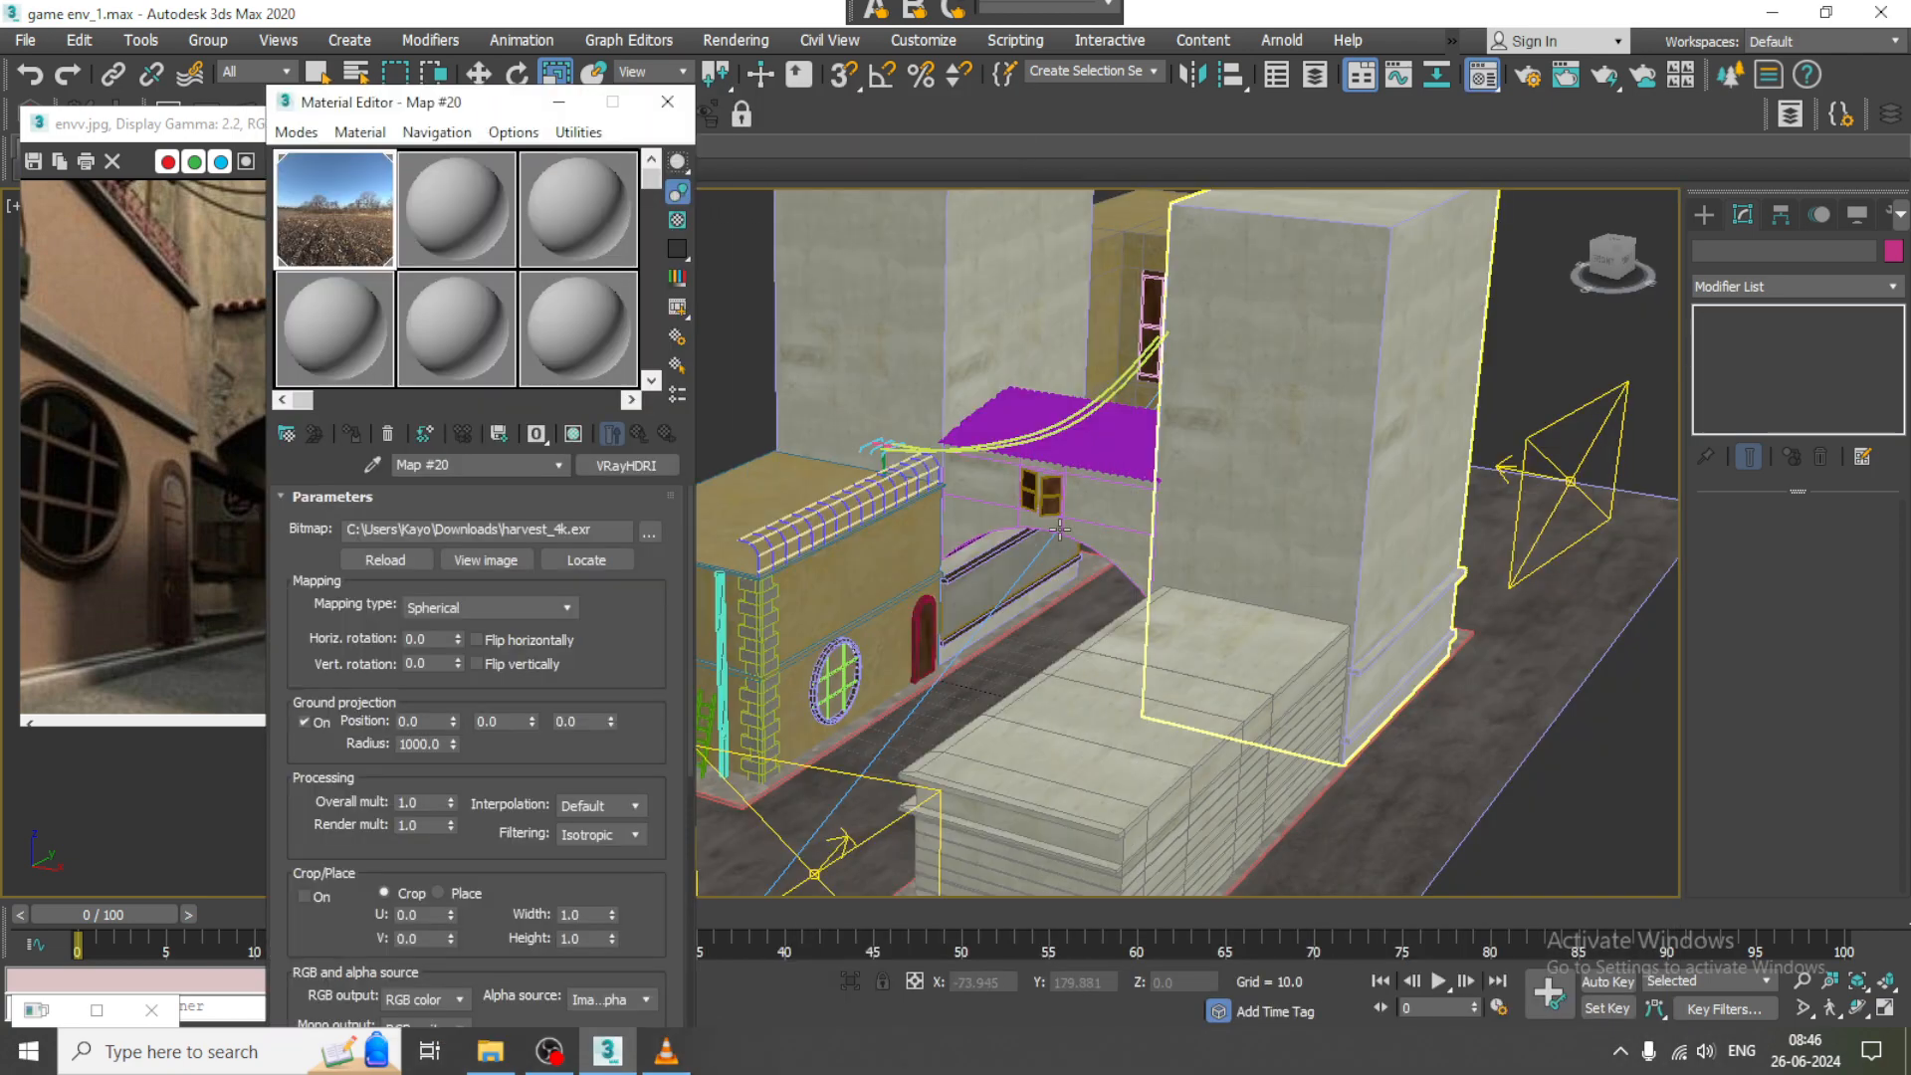
- Set the multiplier of the plane light at the street's entrance near the camera to 0.7
alt+middle_drag(1057, 530, 1214, 548)
middle_drag(978, 547, 1070, 518)
middle_drag(1552, 667, 1169, 711)
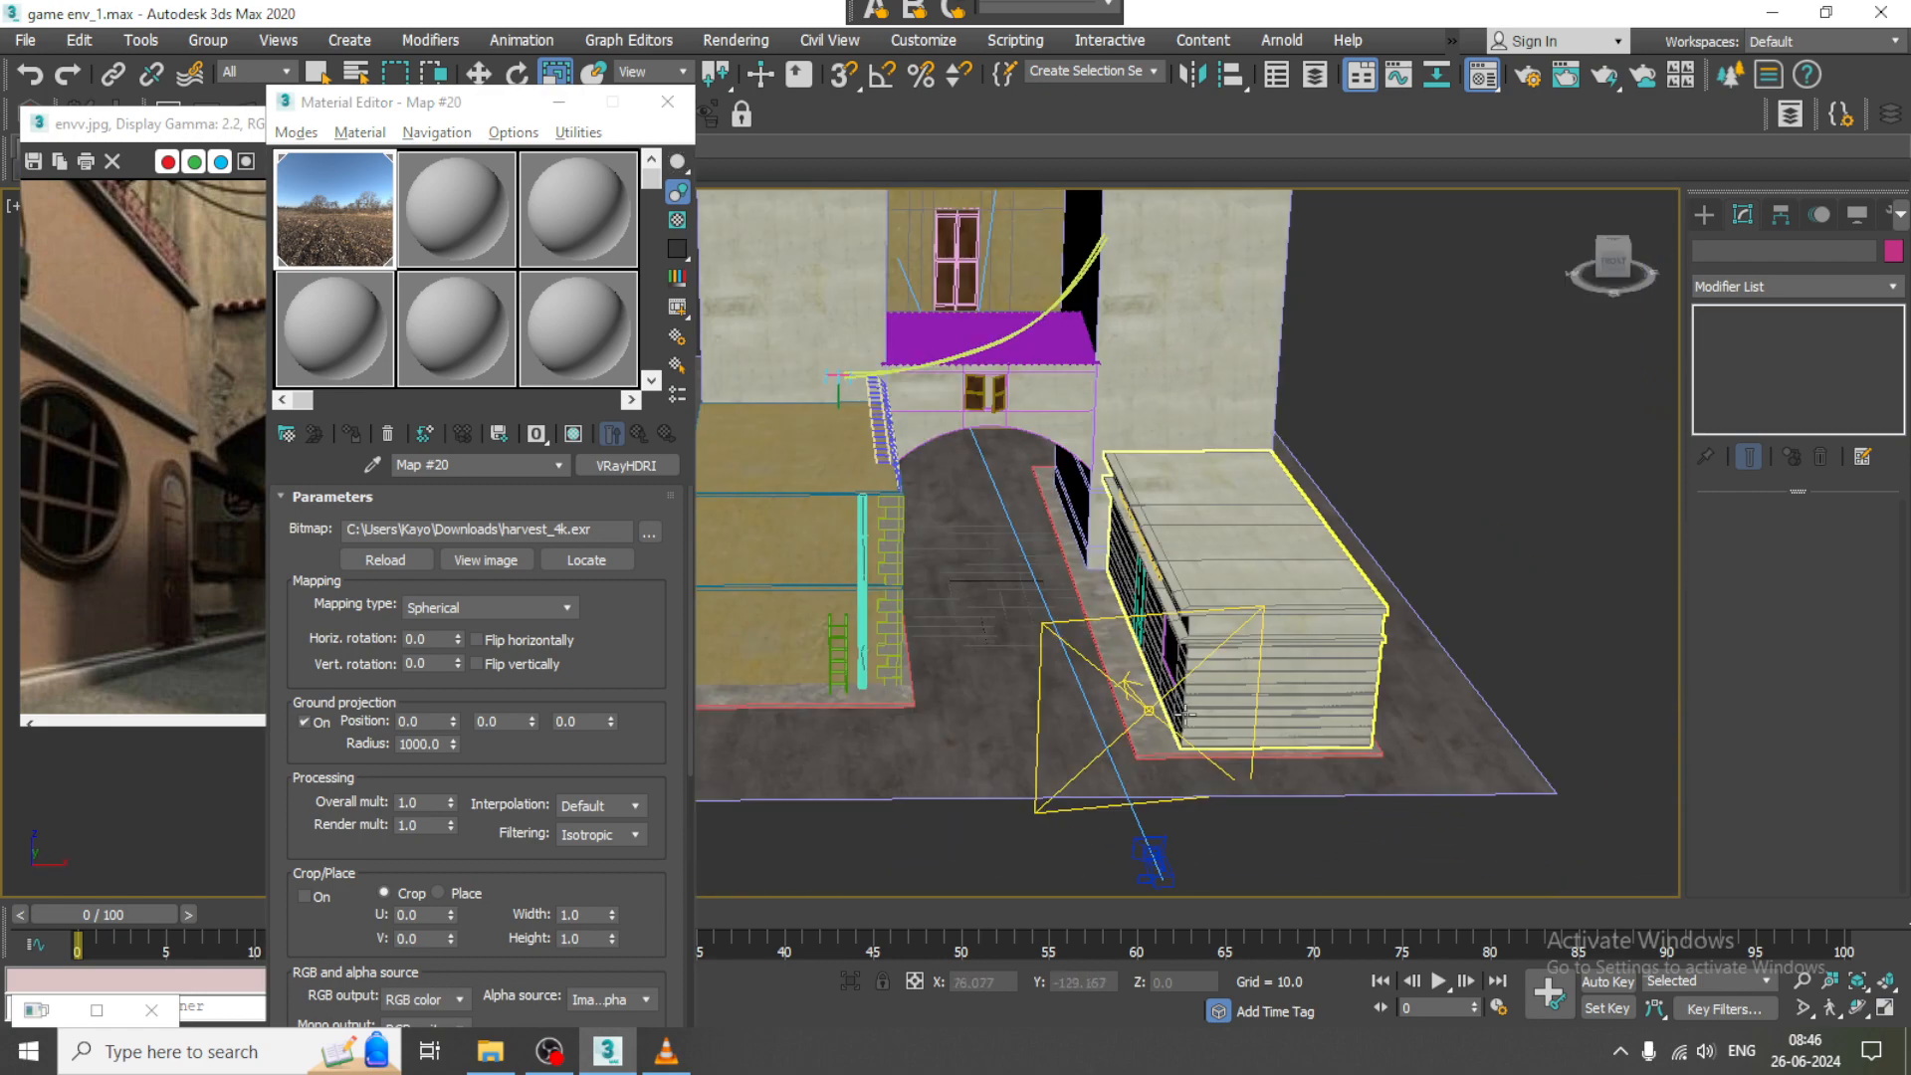
click(1146, 709)
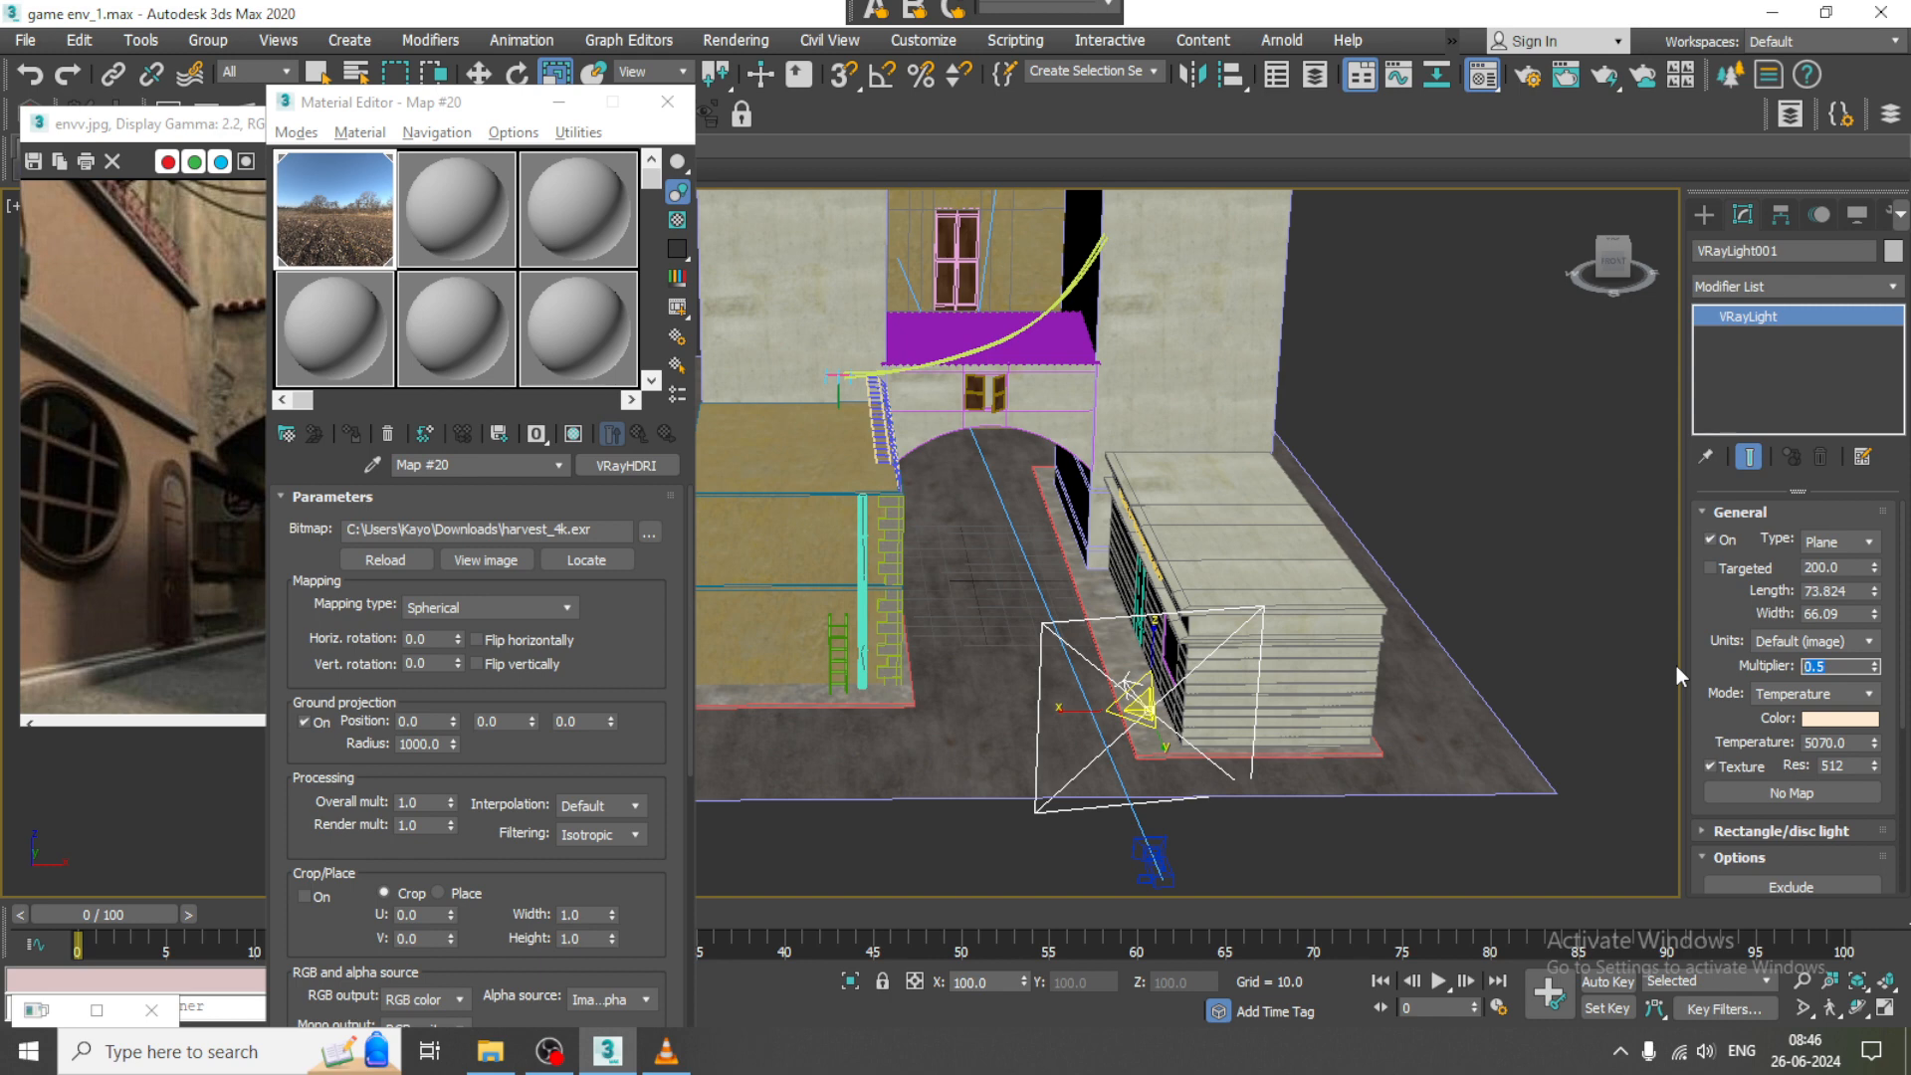
text(0.7)
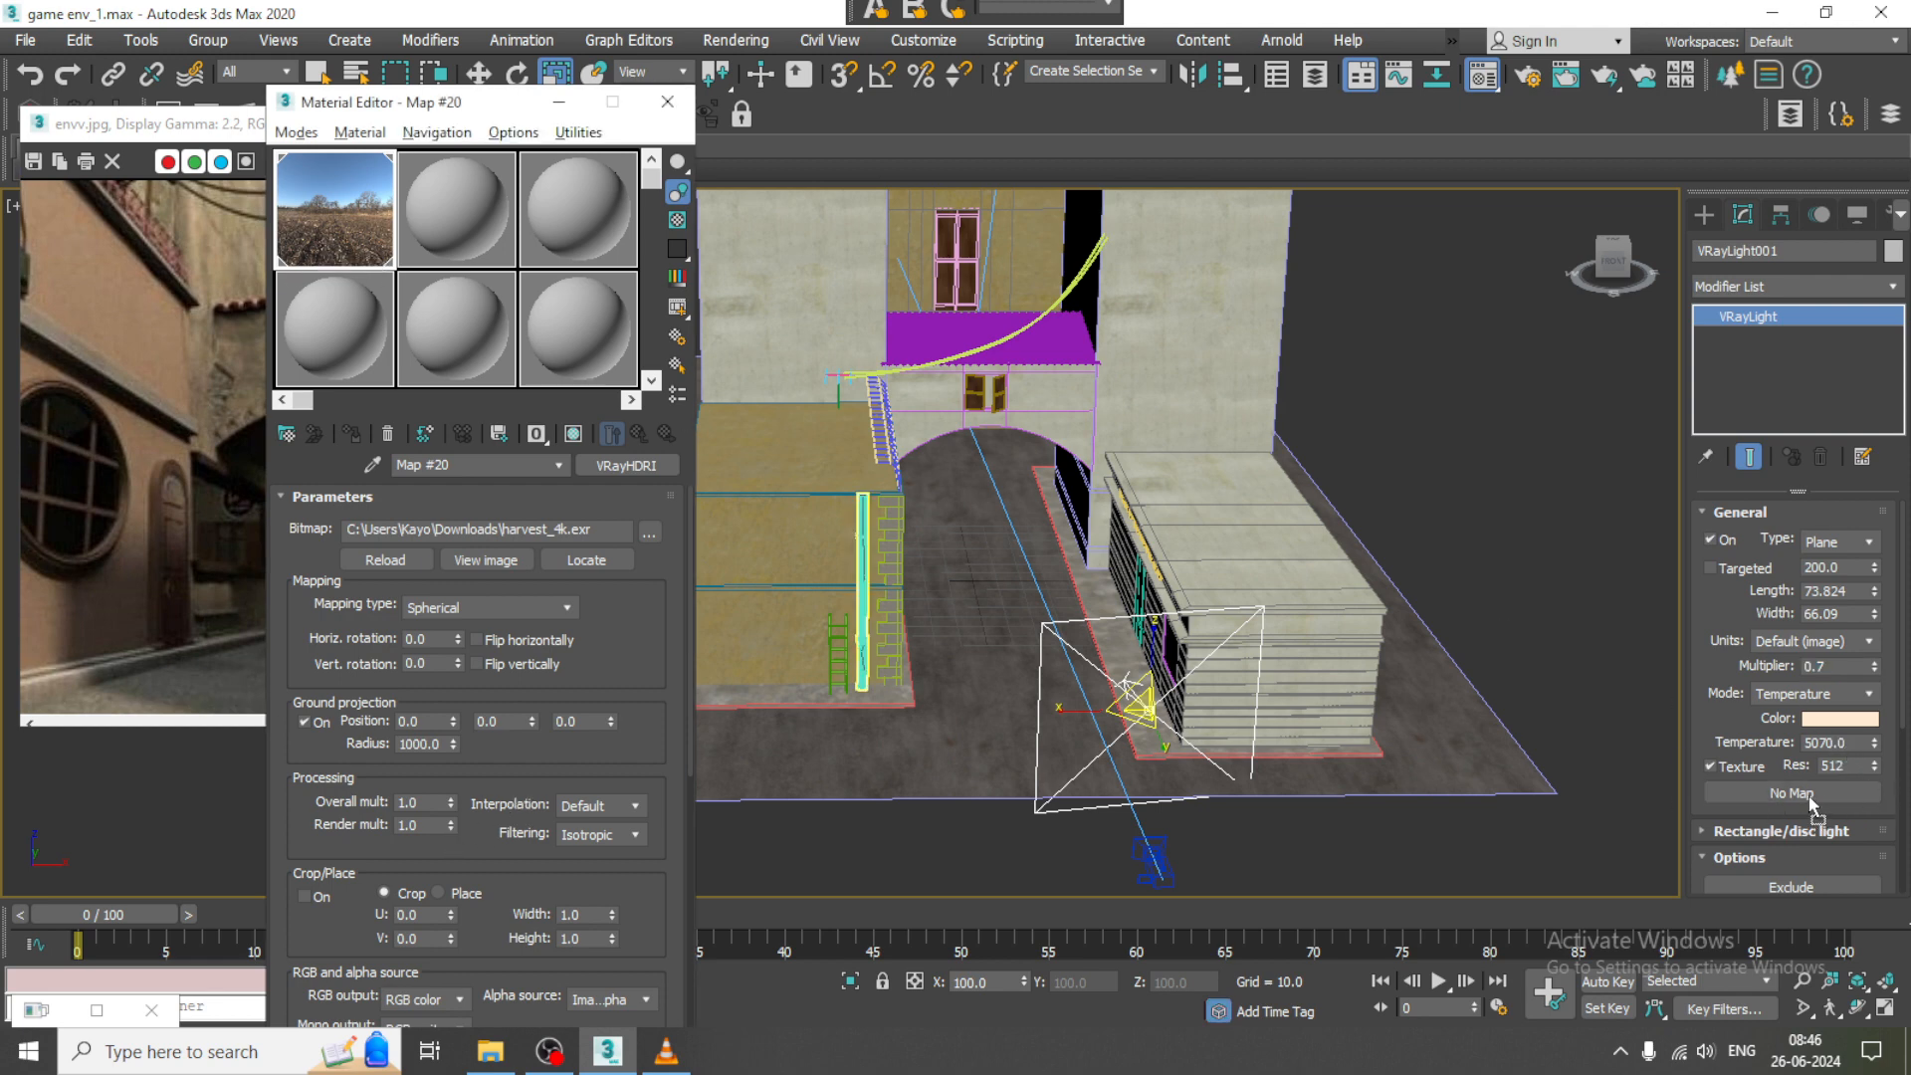
- Assign the harvest_4k.exr VRayHDRI map, Map #20, as the entrance plane light's texture
drag(1811, 806, 1806, 793)
click(895, 595)
key(alt+w)
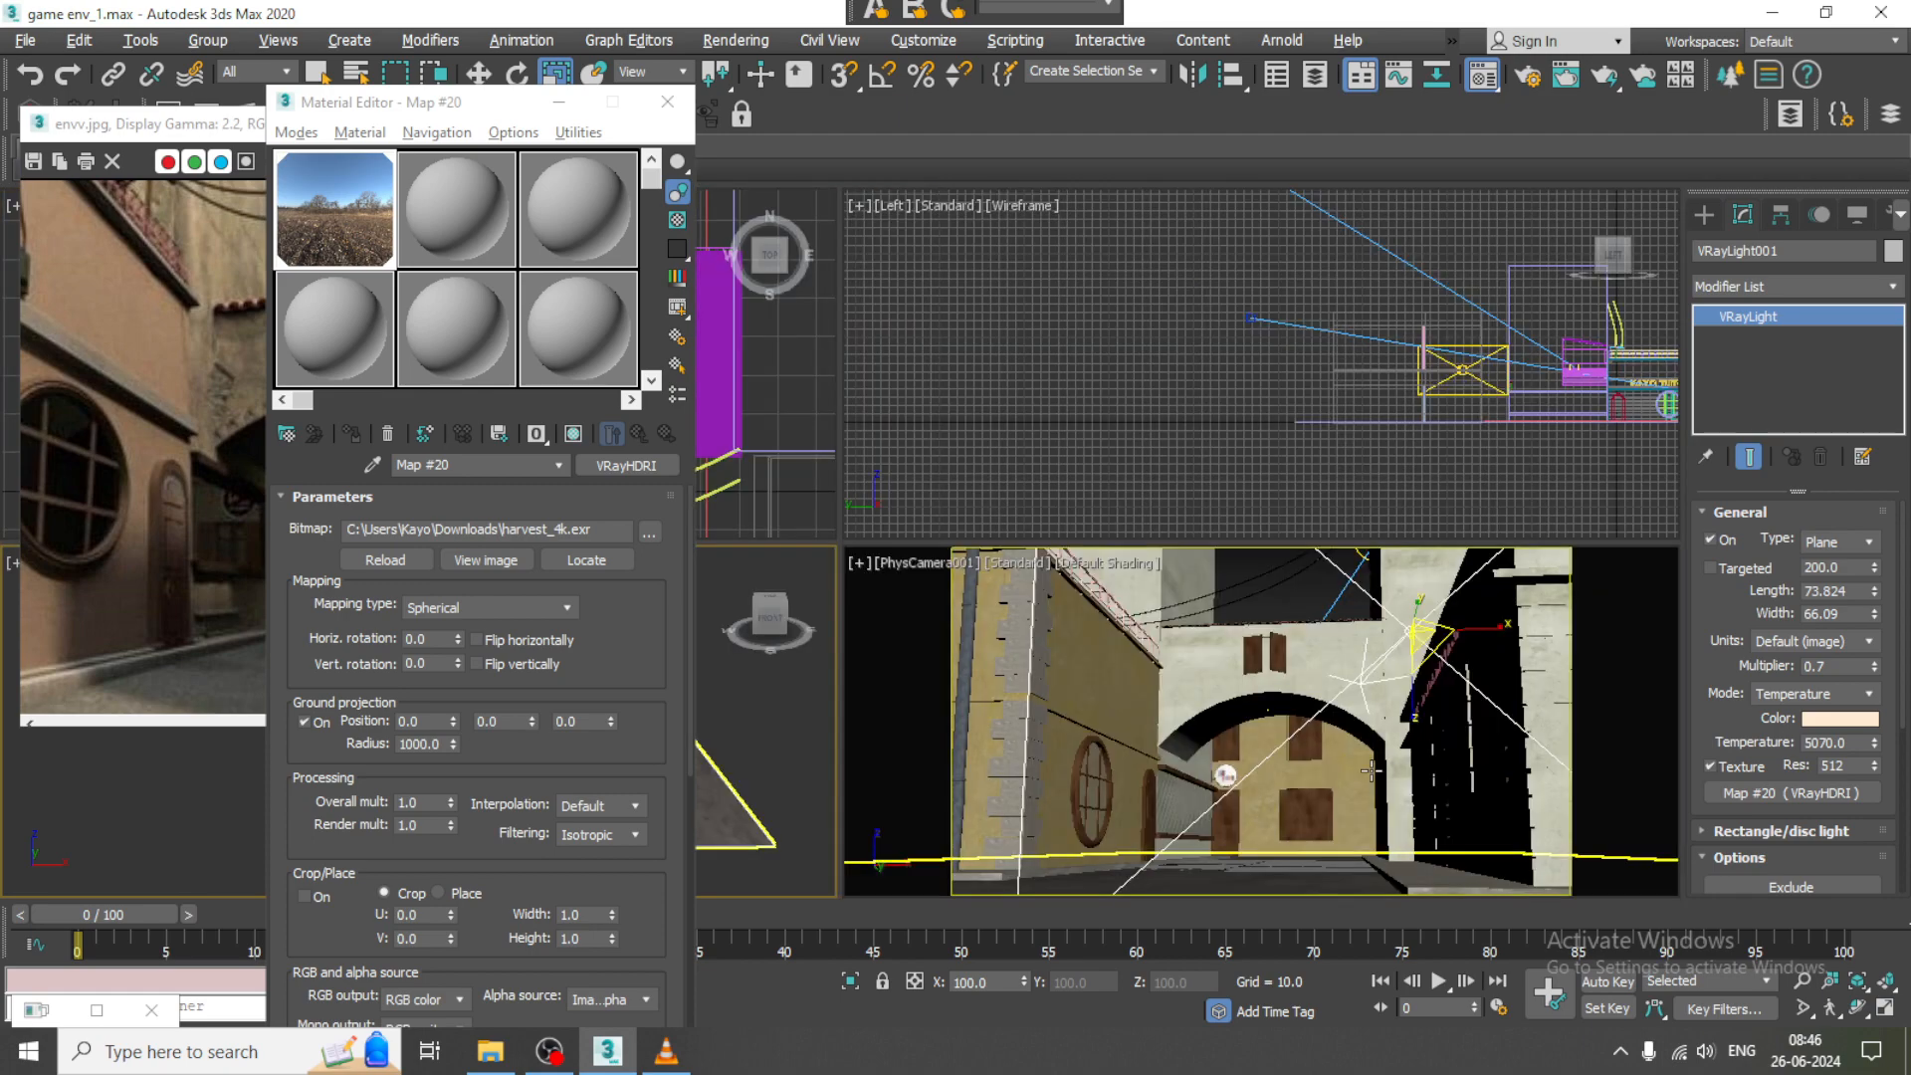
- Run a test render of the camera view to check the textured light, stop it and close the frame buffer
click(1287, 588)
key(alt+w)
key(shift+q)
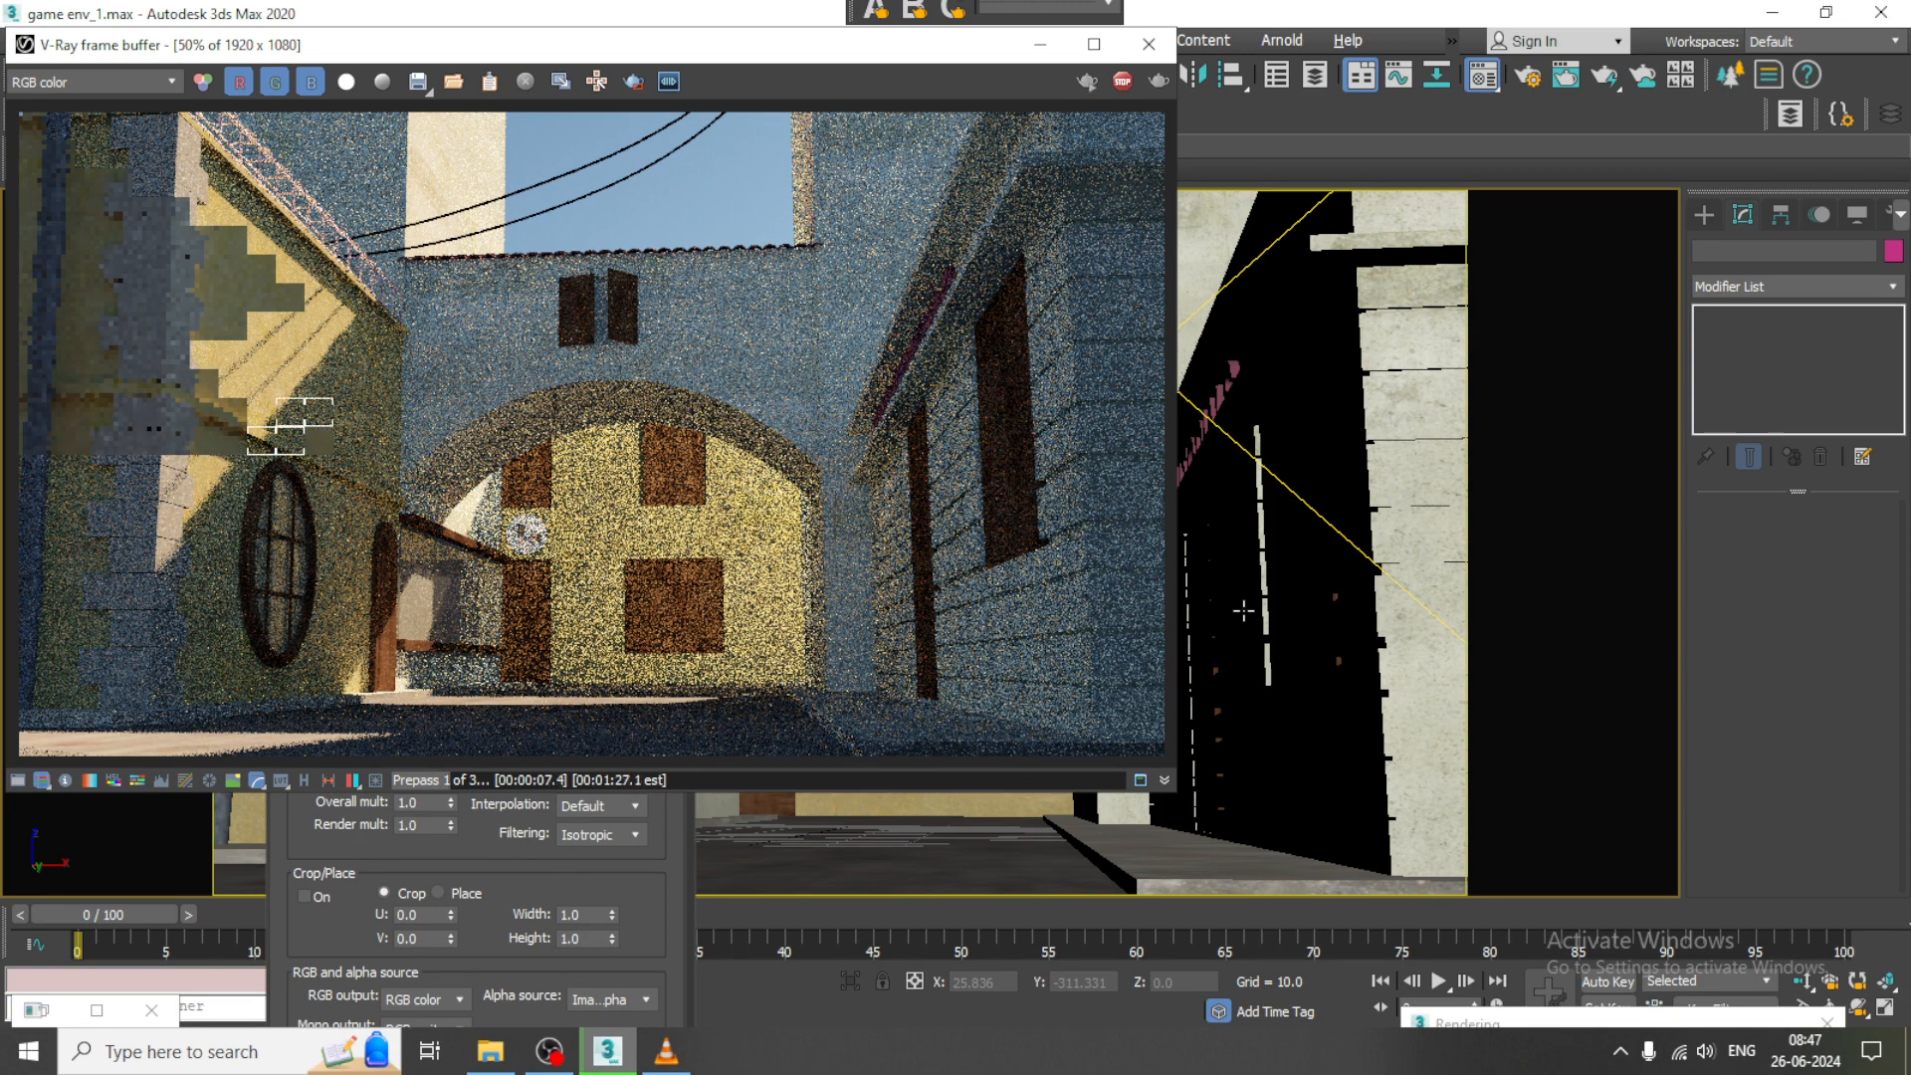
key(Escape)
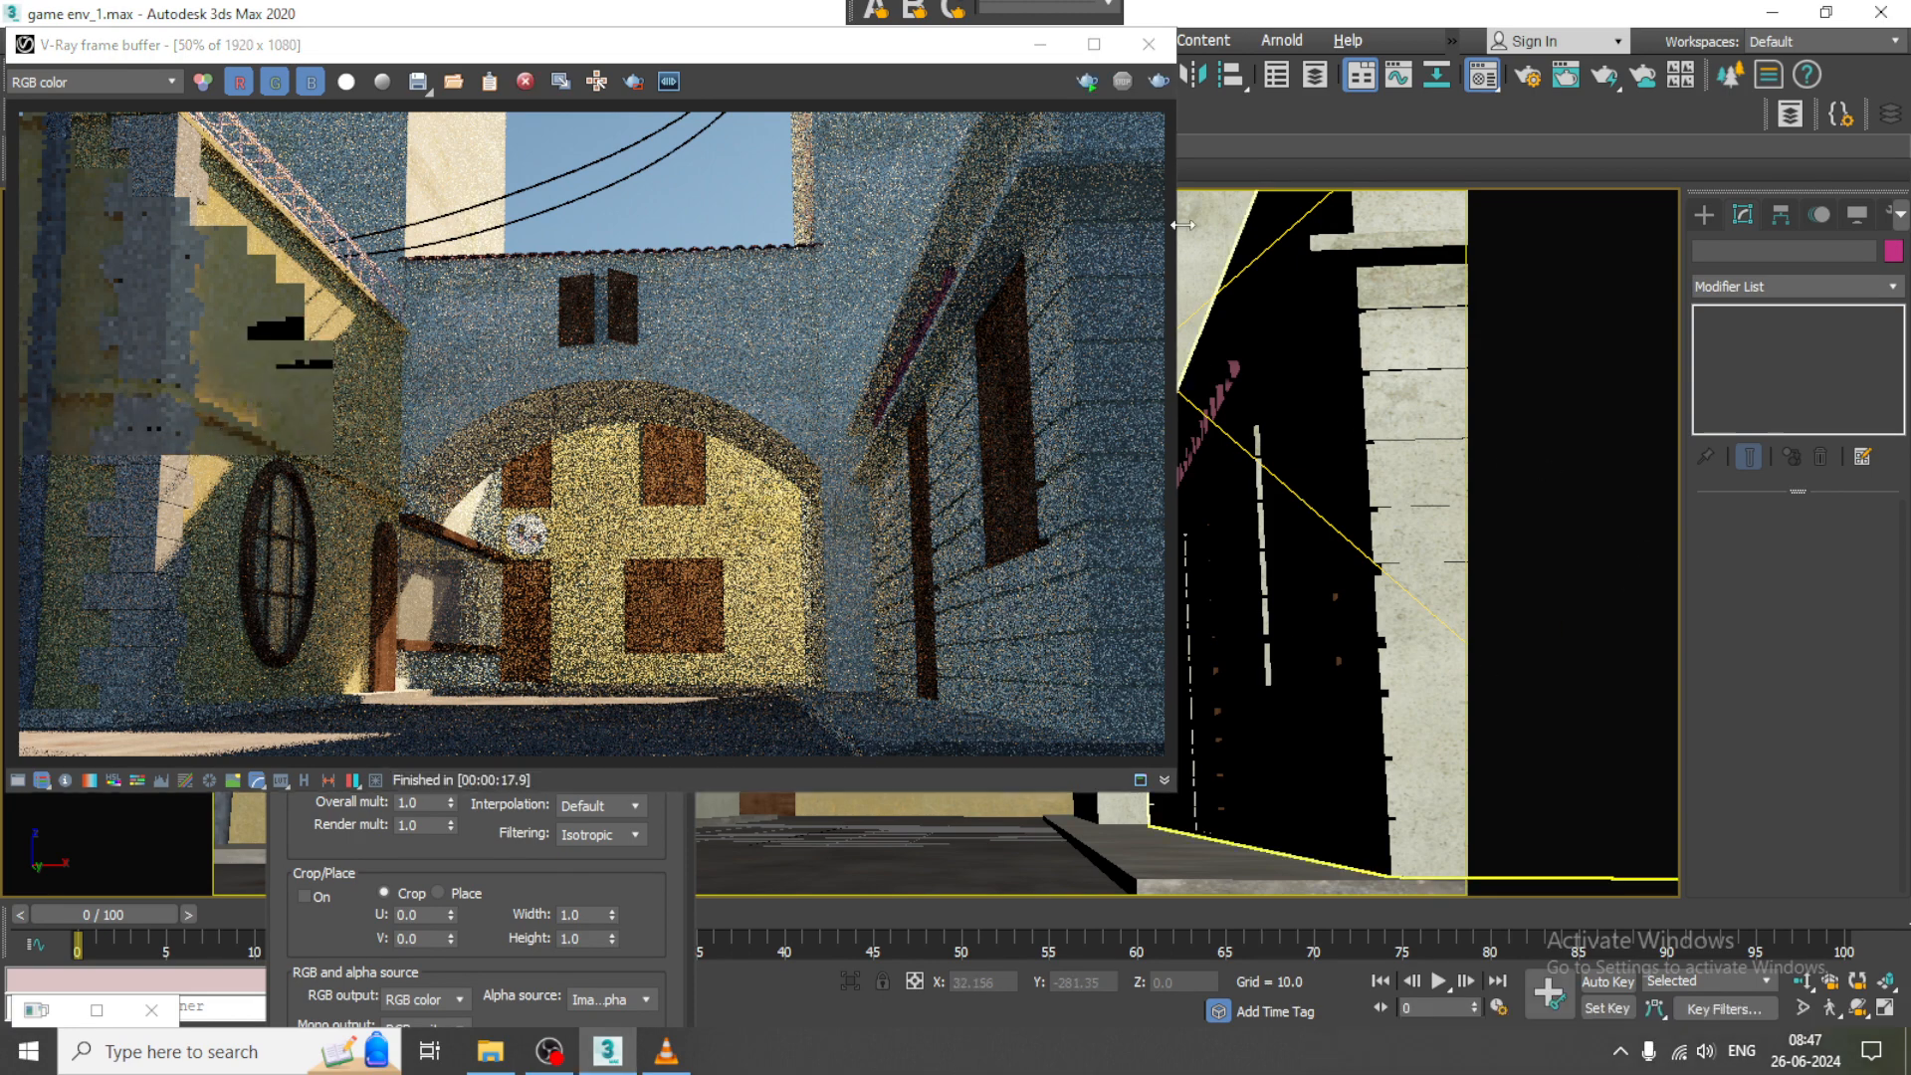
click(1149, 44)
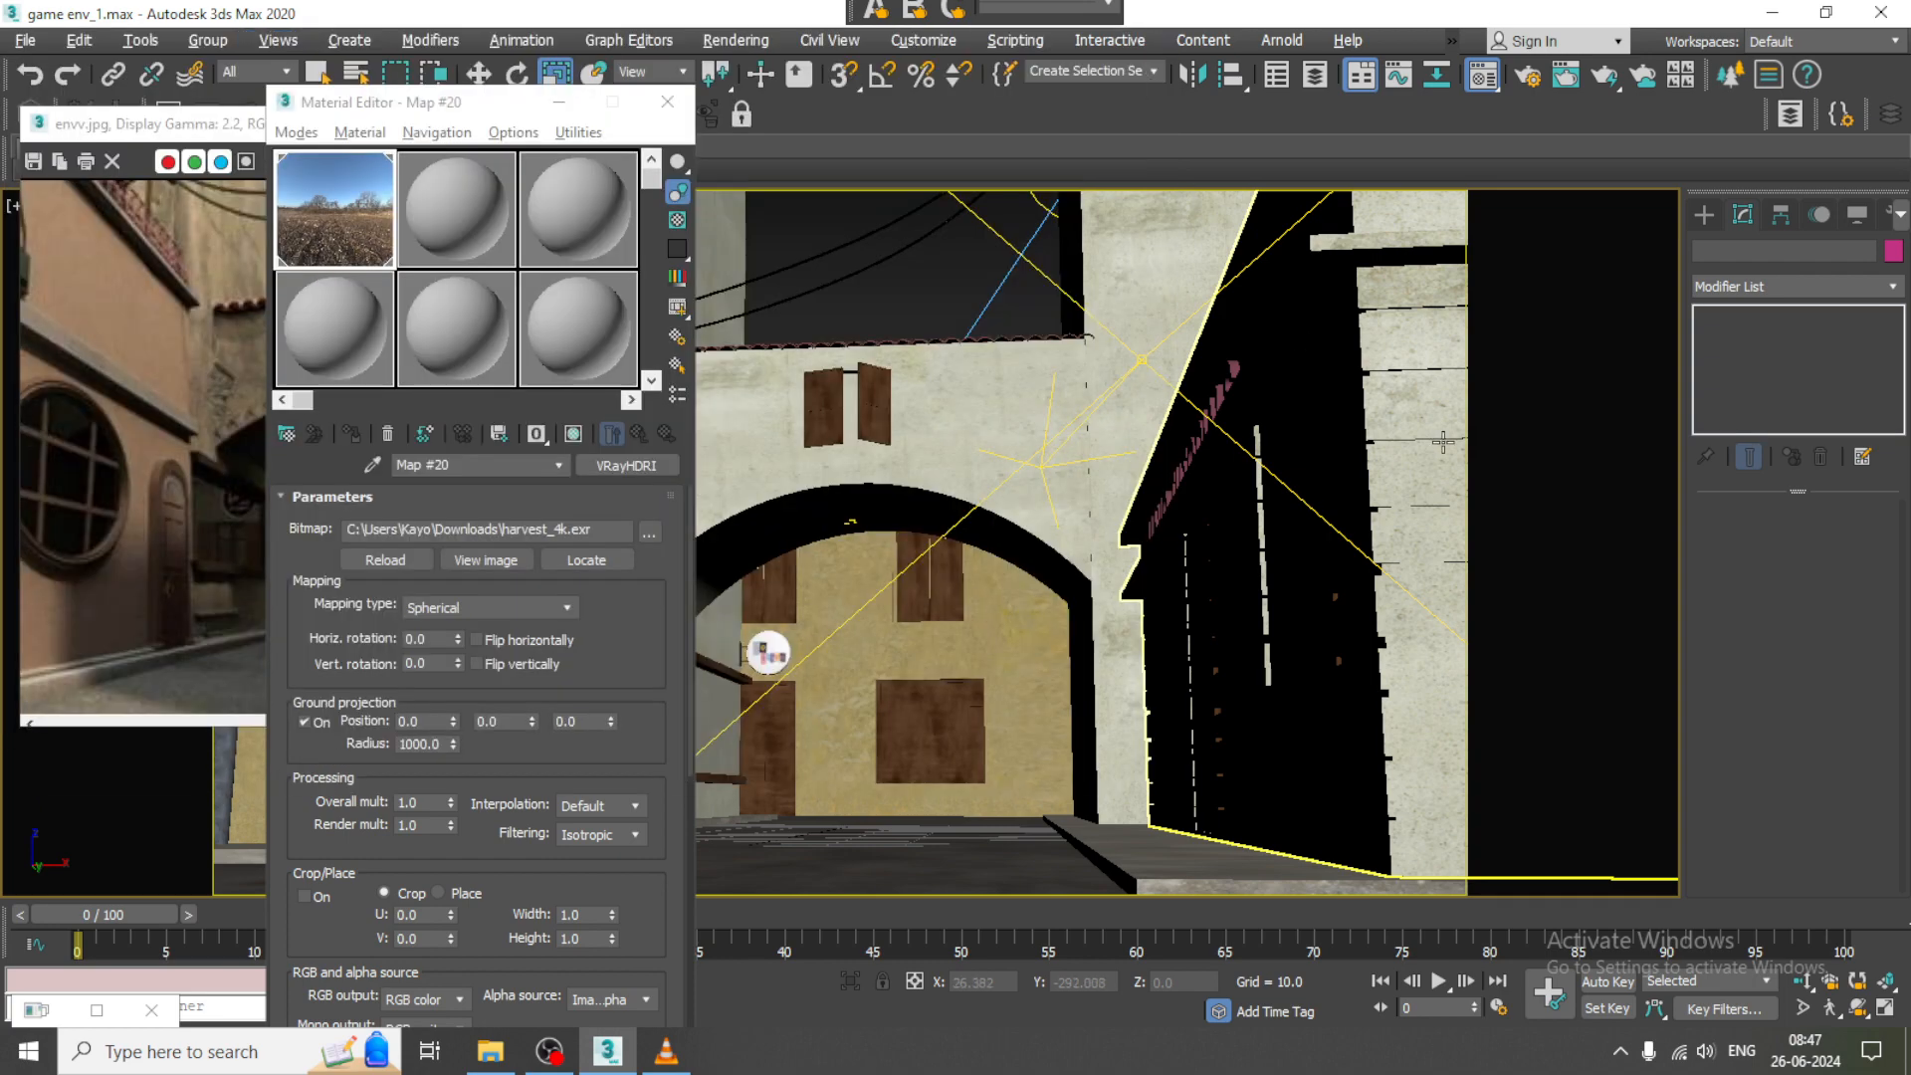
- Clear the HDRI map from the entrance plane light's texture slot
click(1142, 358)
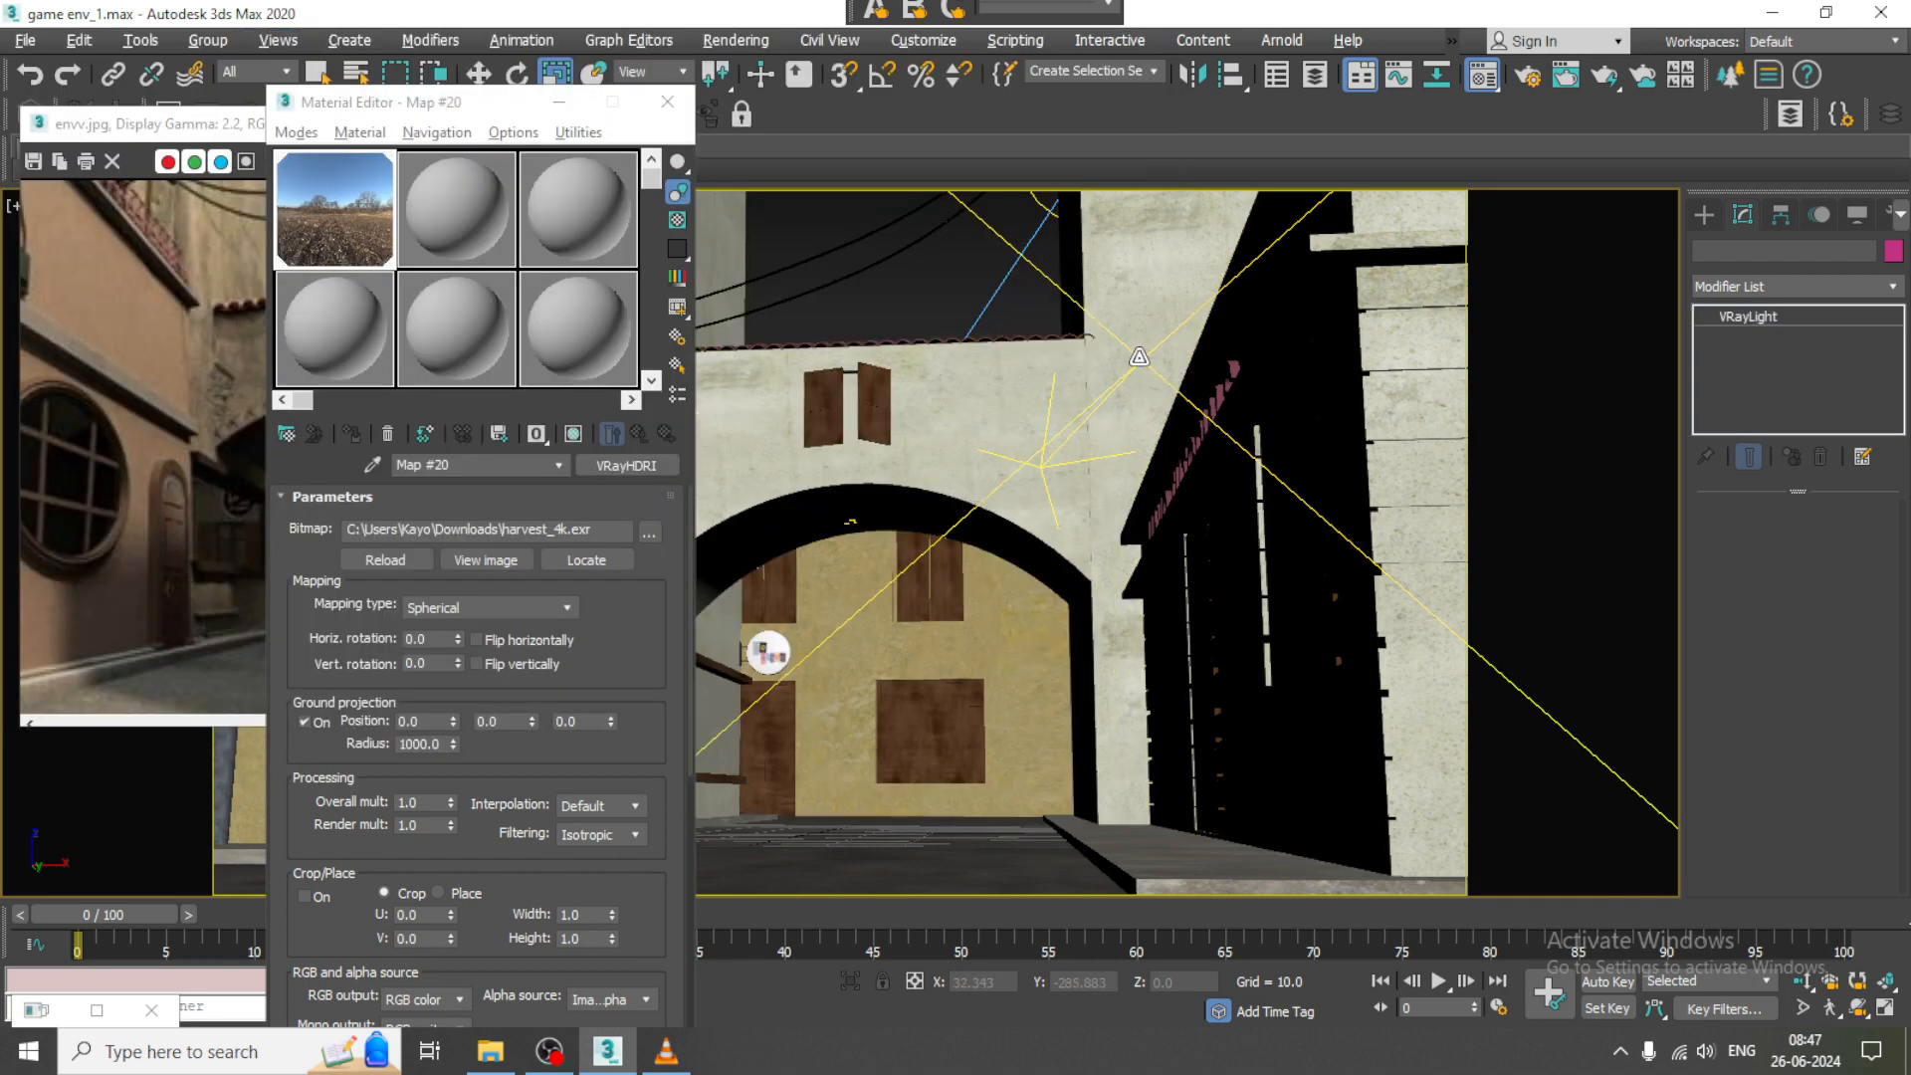
right_click(1759, 791)
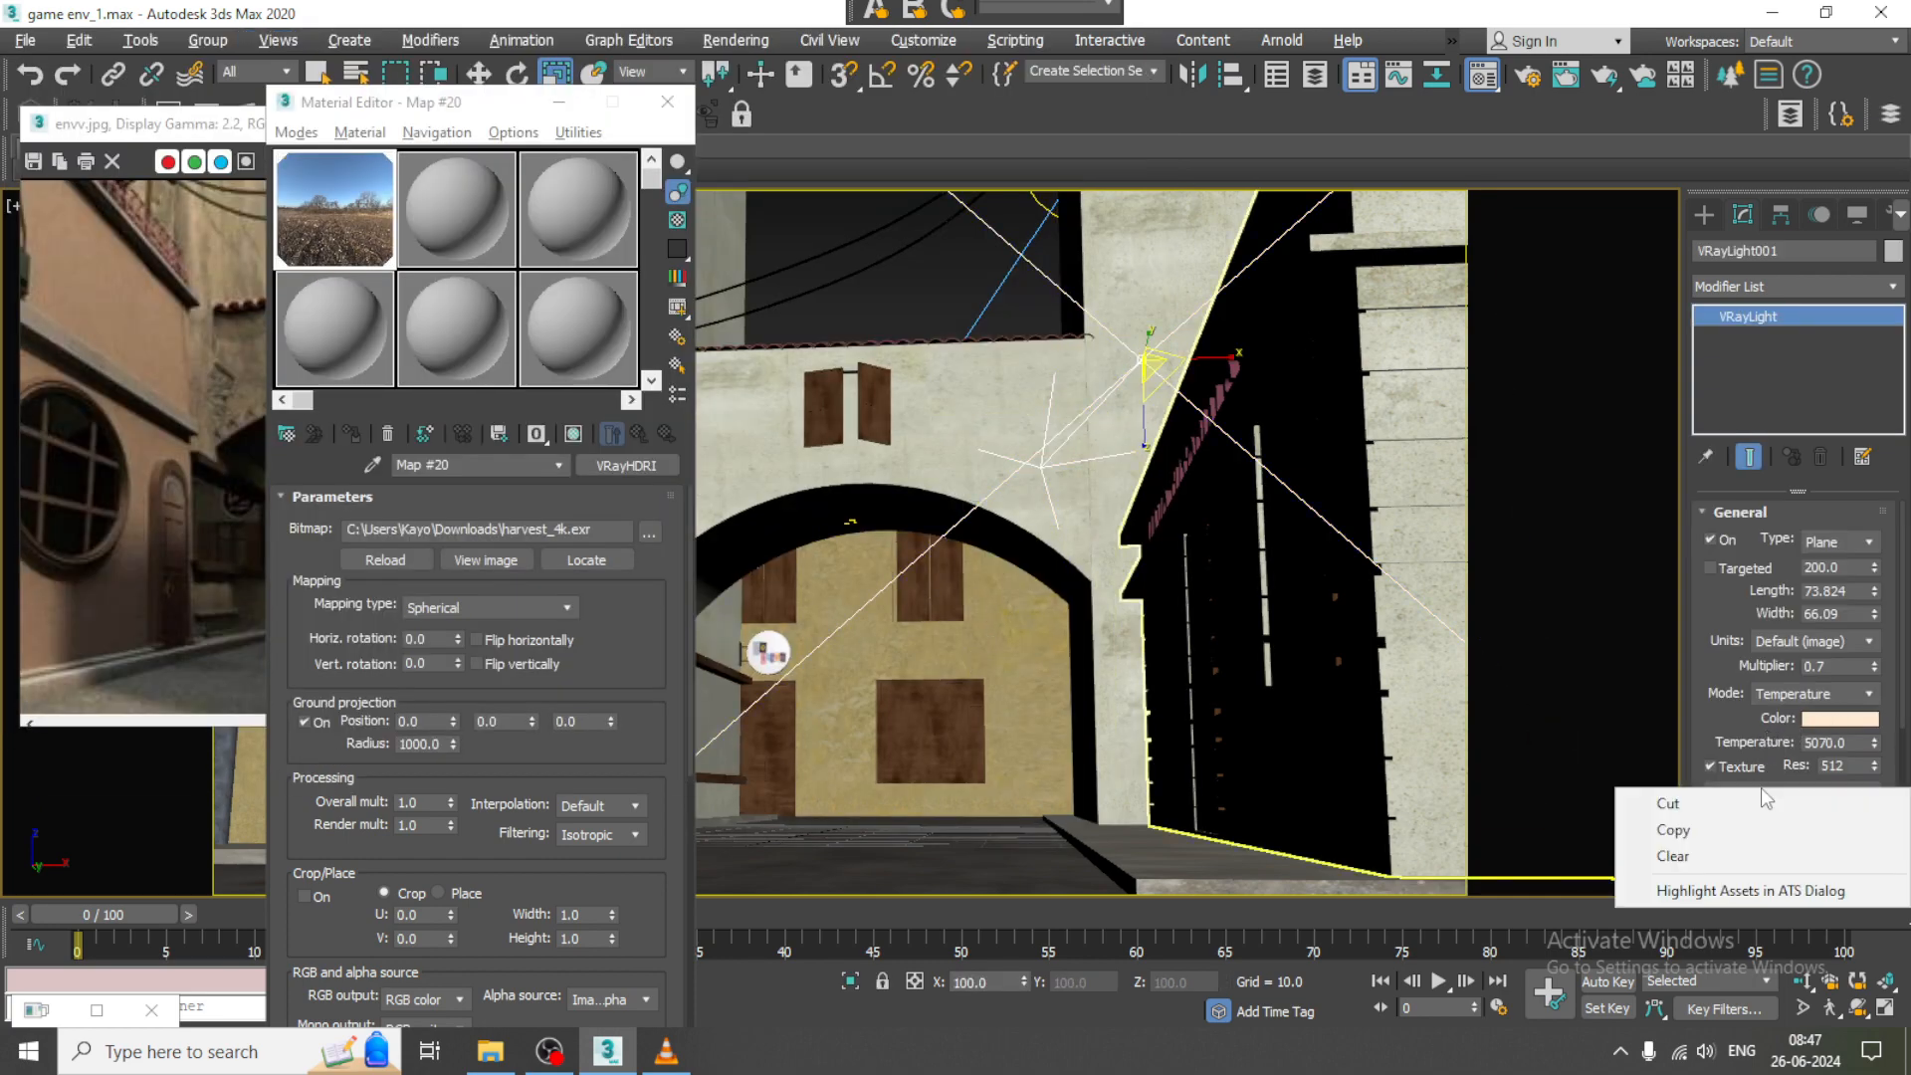
click(1789, 851)
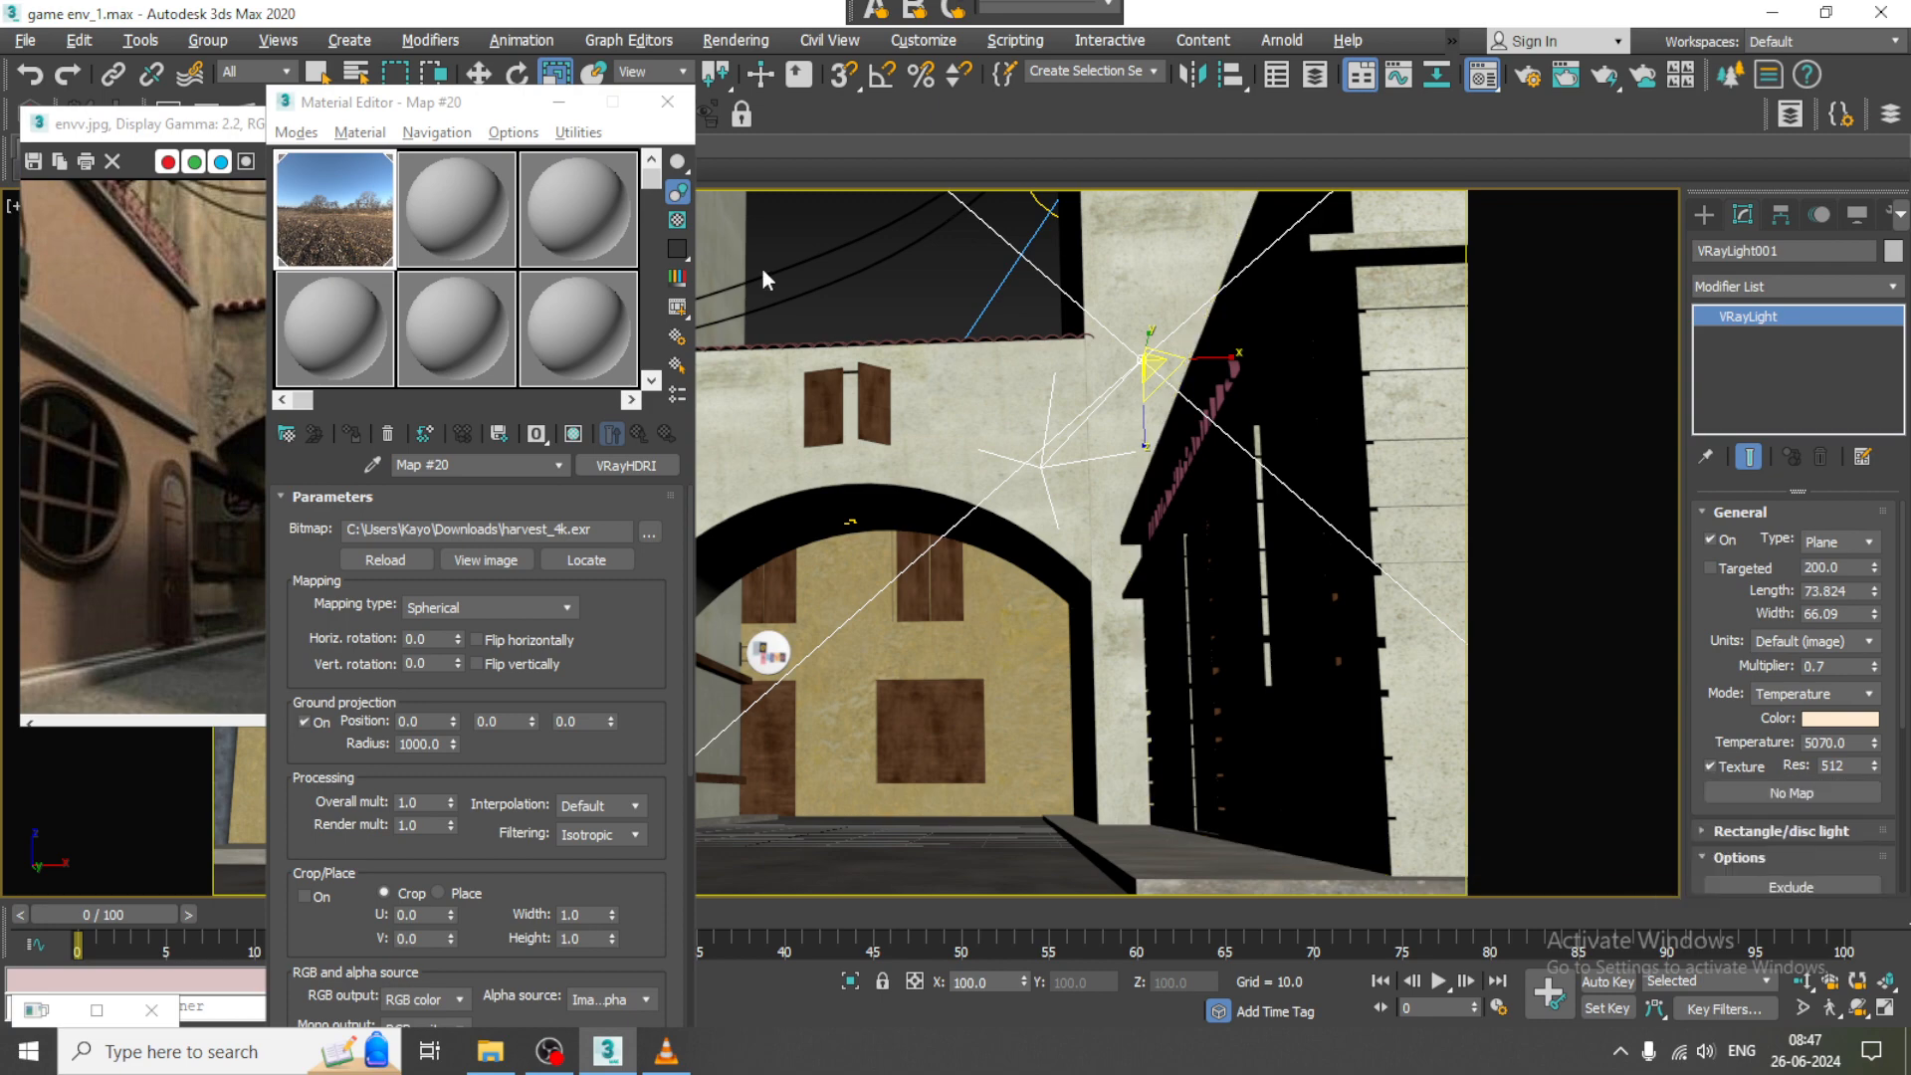
- Render the camera view again to check the lighting without the light texture, stop the prepass and close the frame buffer
click(736, 39)
click(765, 90)
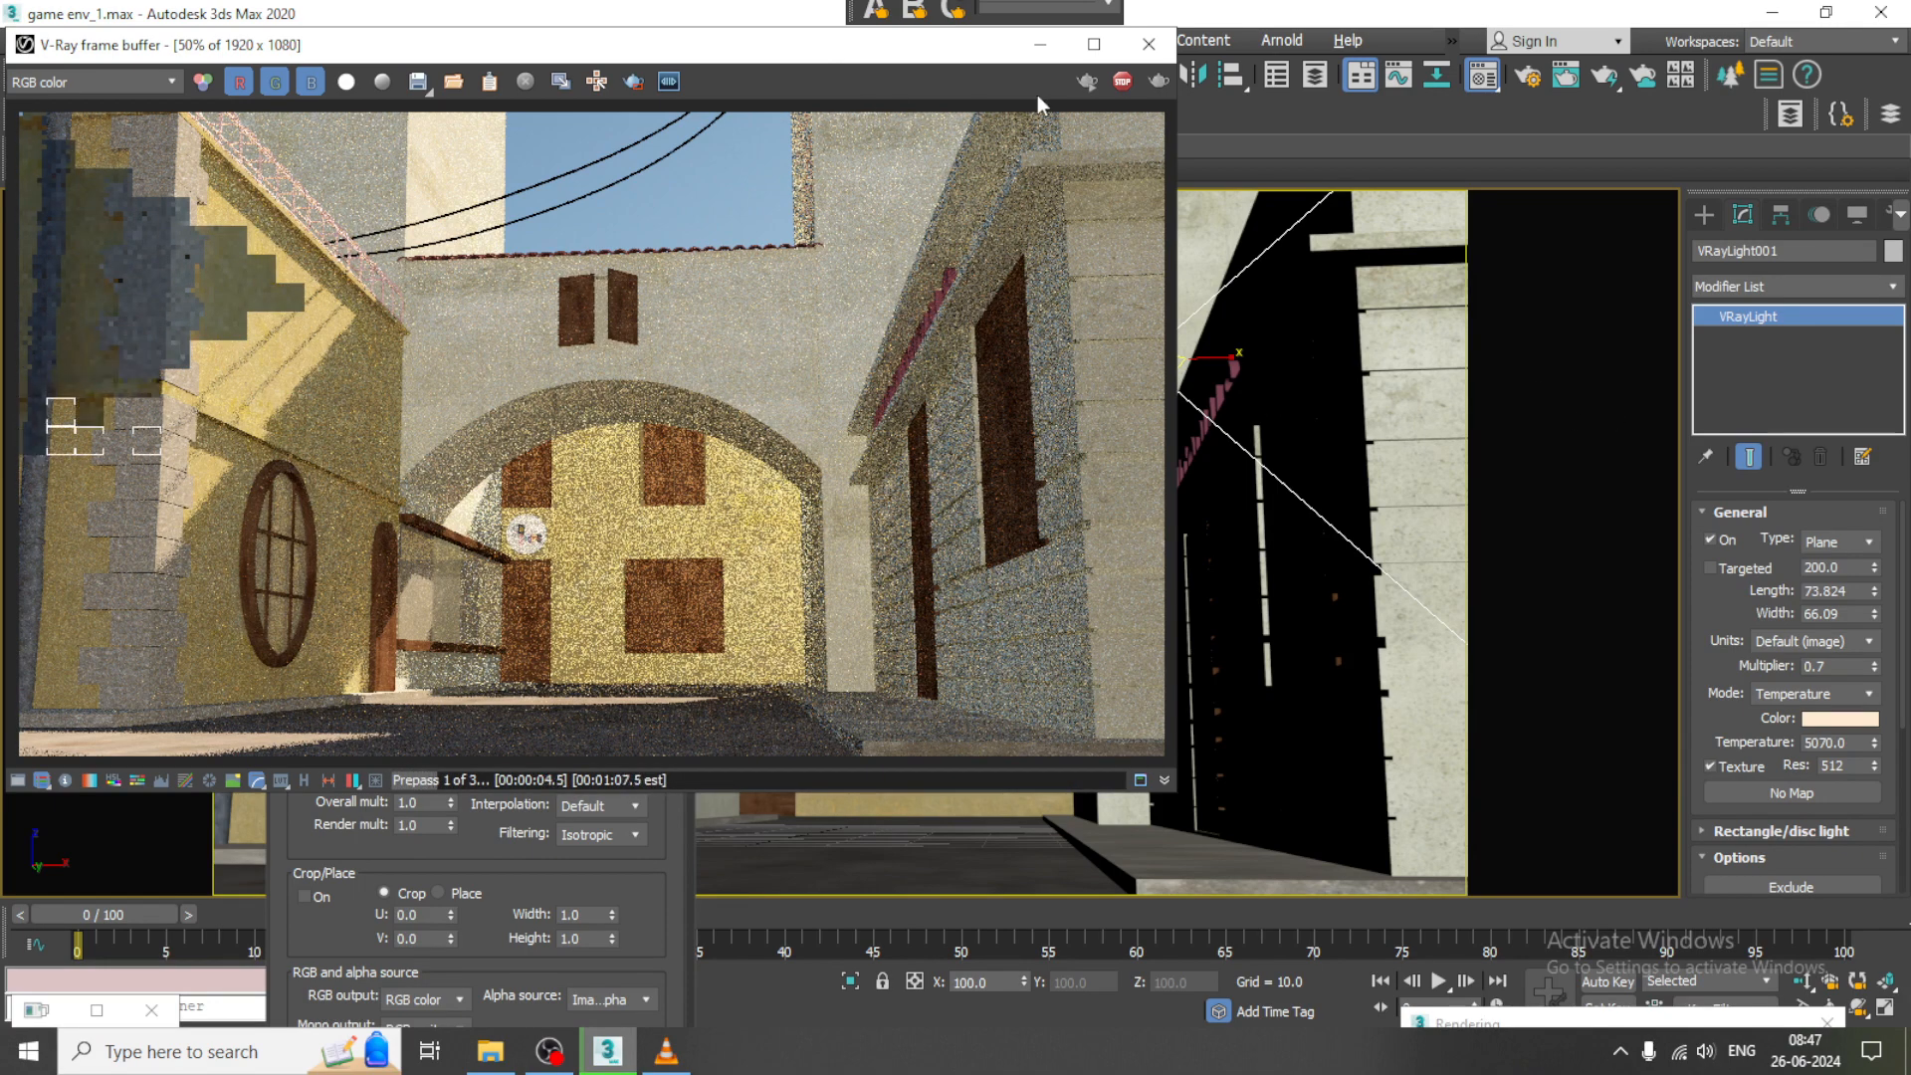
click(1122, 80)
click(1148, 45)
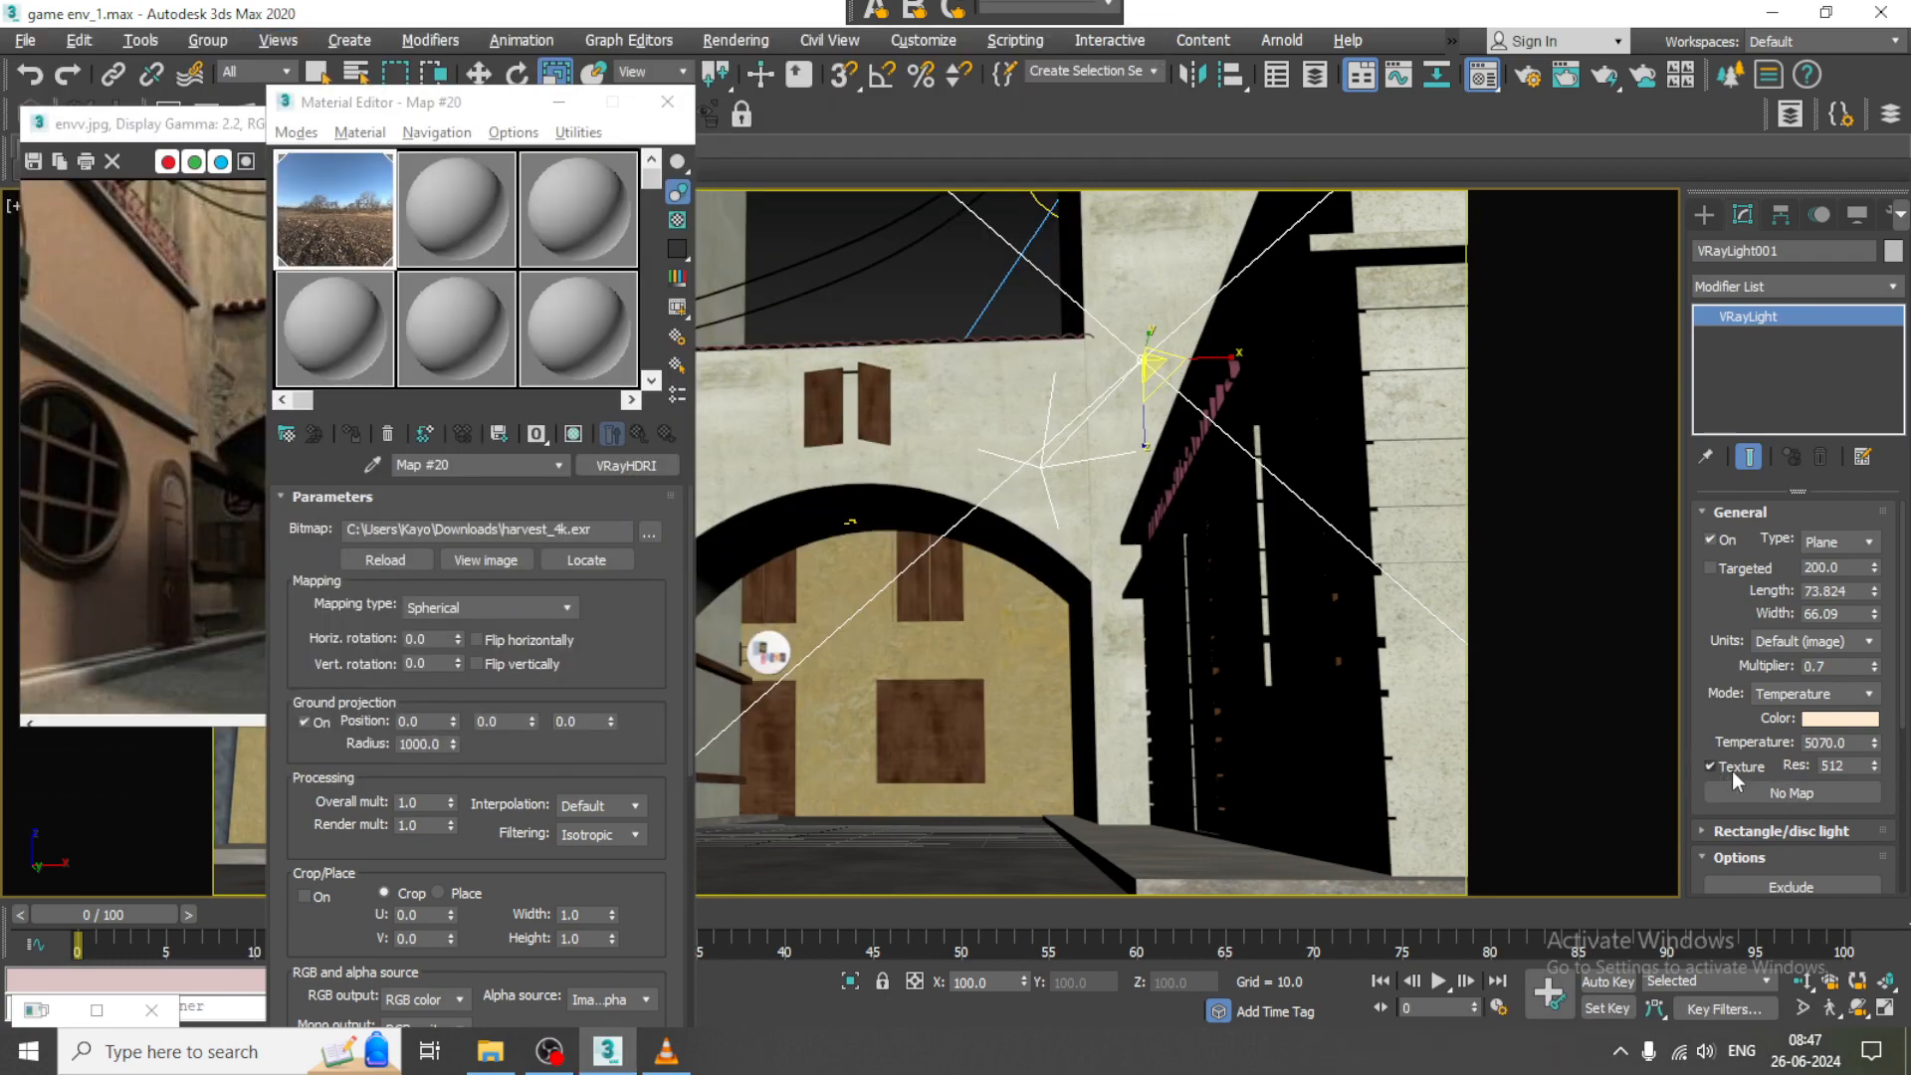
- Turn on Cast shadows for the entrance plane light, test-render the camera view and close the frame buffer
drag(1710, 729, 1713, 460)
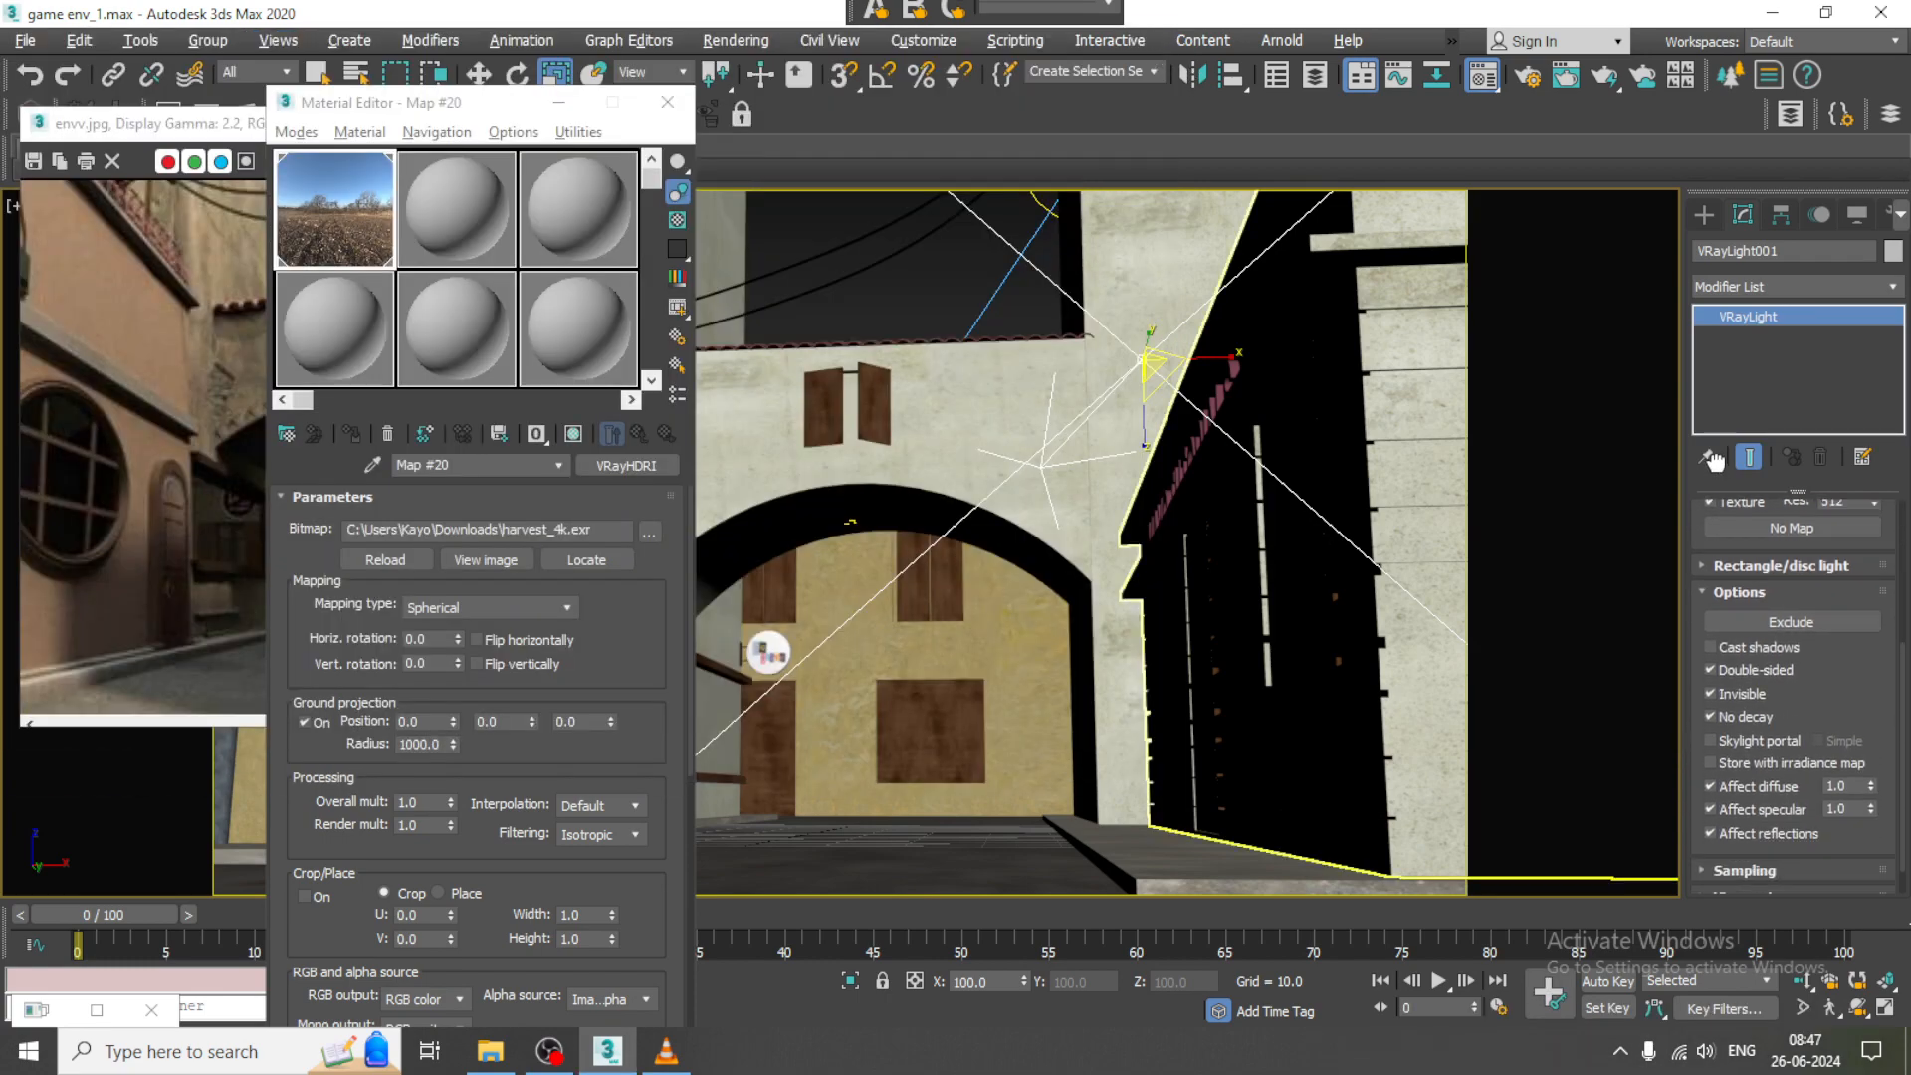
click(1754, 648)
click(765, 39)
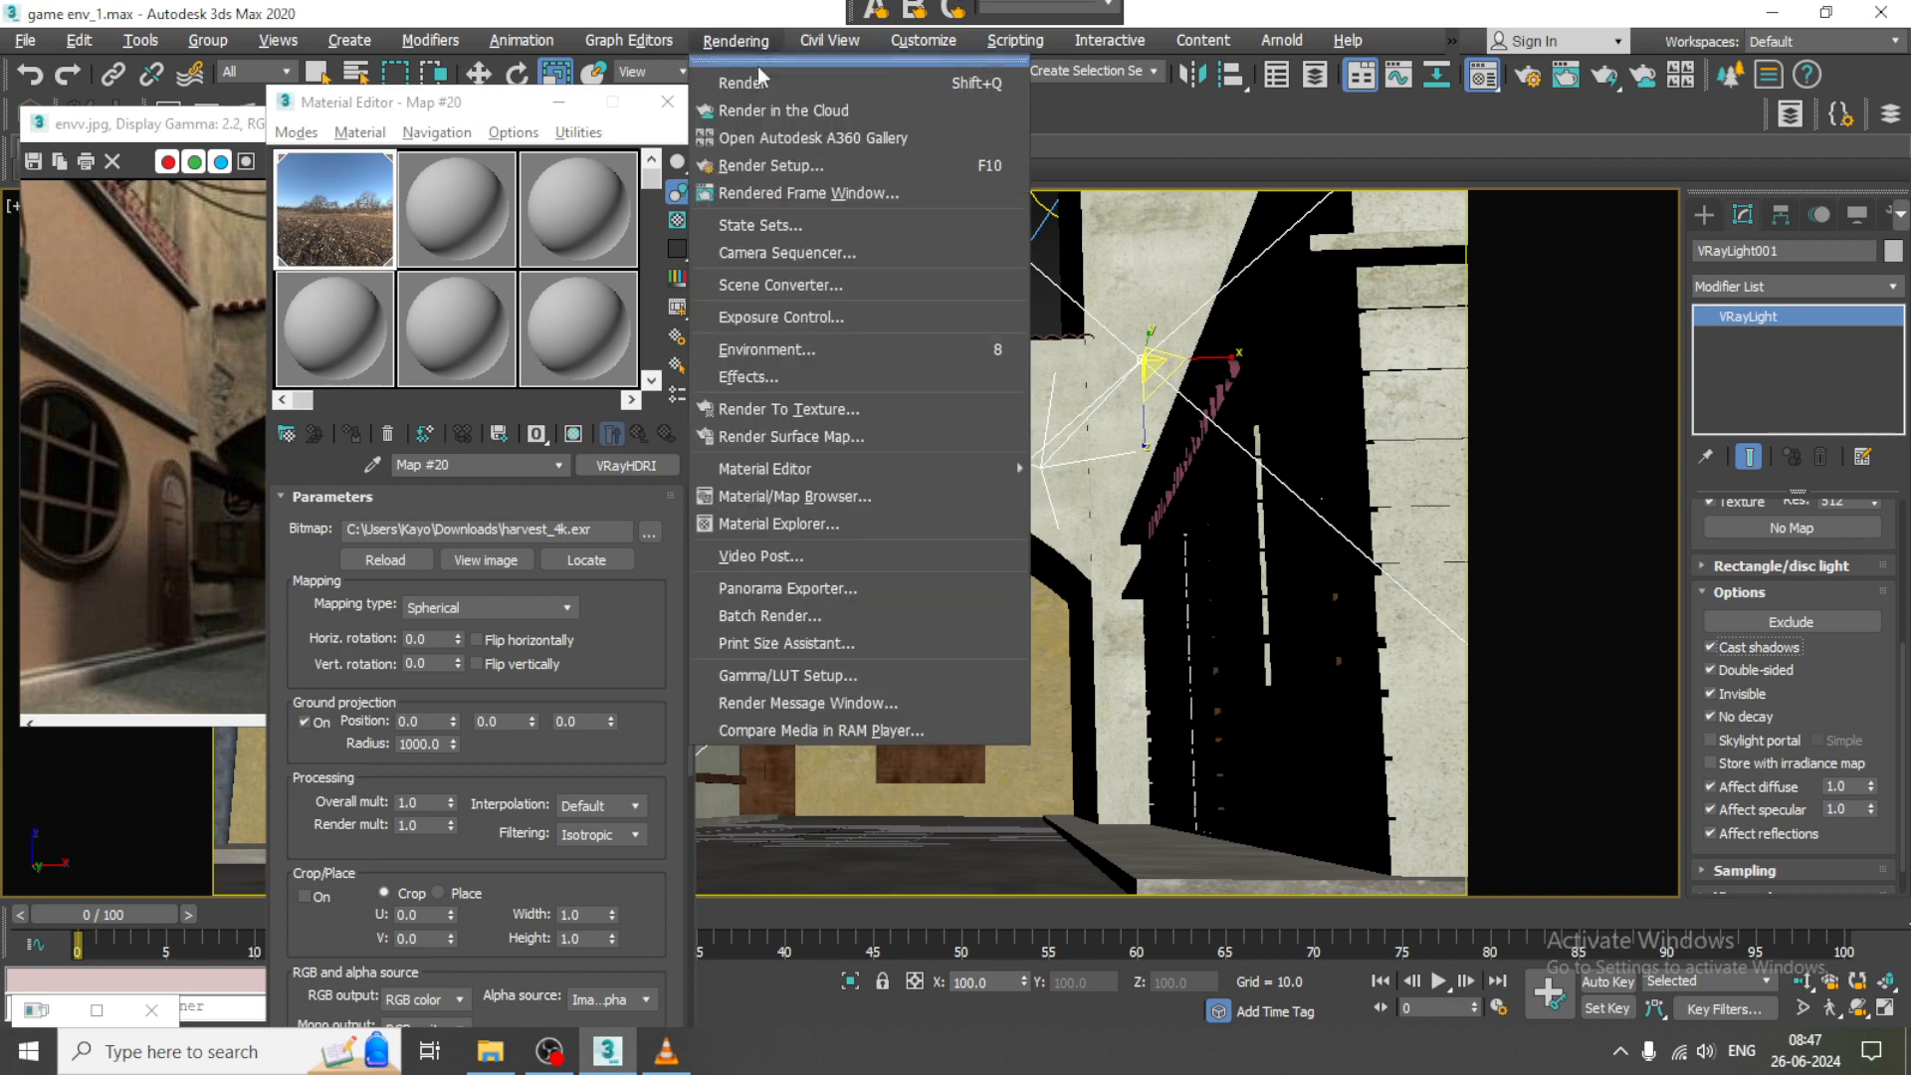
click(762, 78)
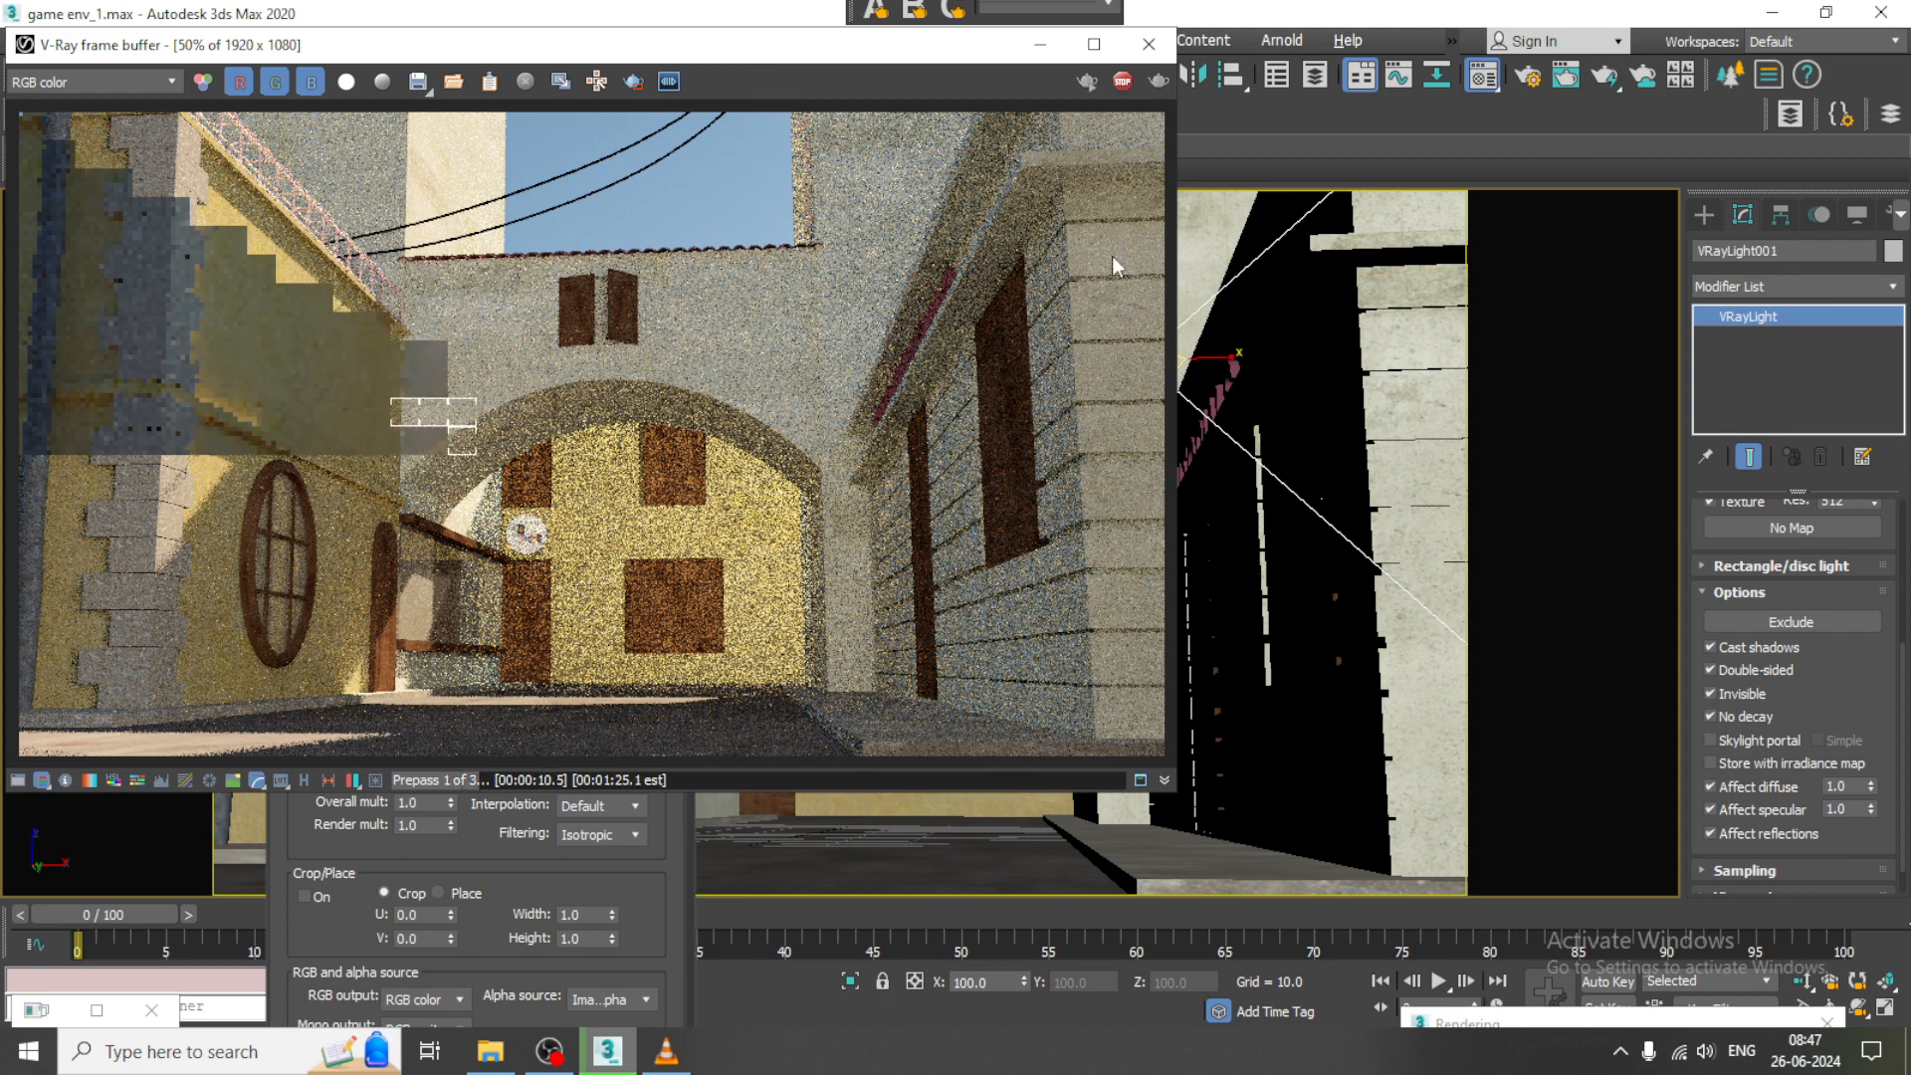
click(1150, 45)
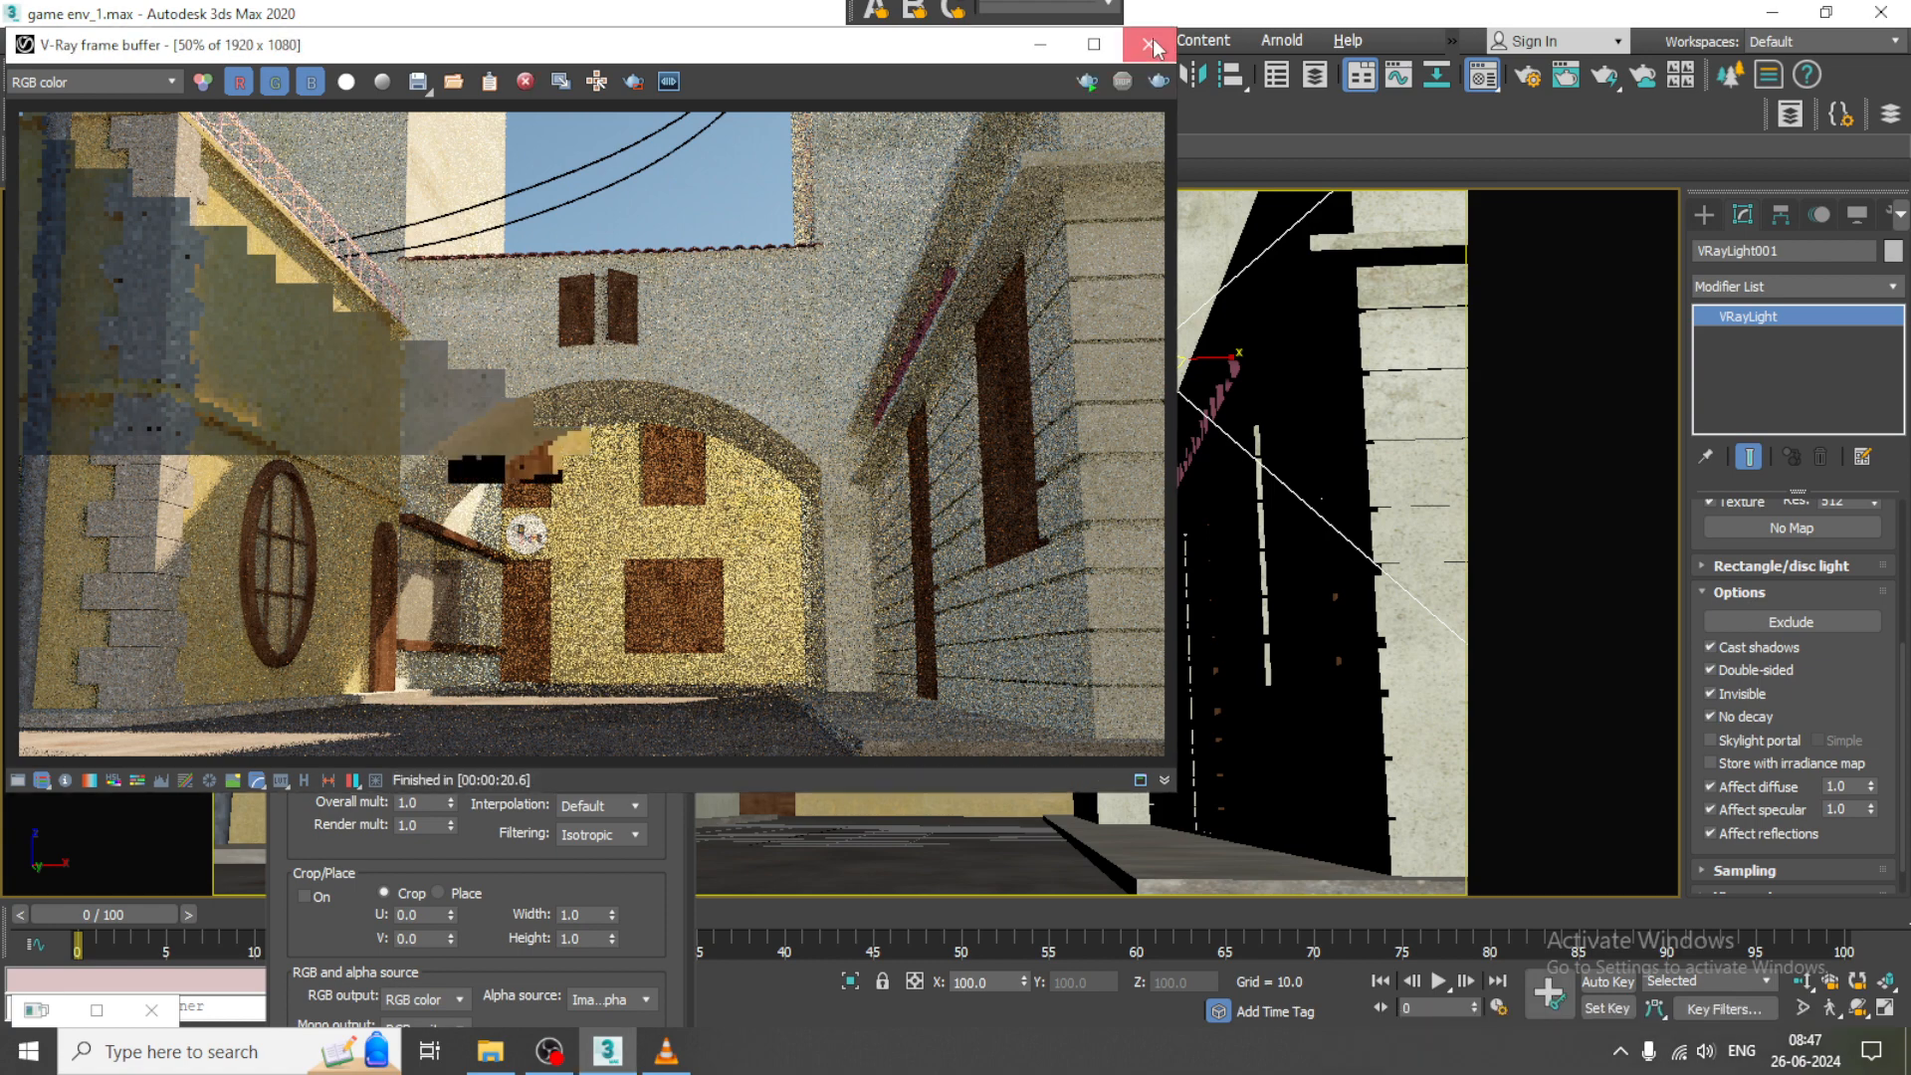
- Turn off Cast shadows for the plane light and render the camera view to compare the lighting
drag(1699, 530, 1703, 786)
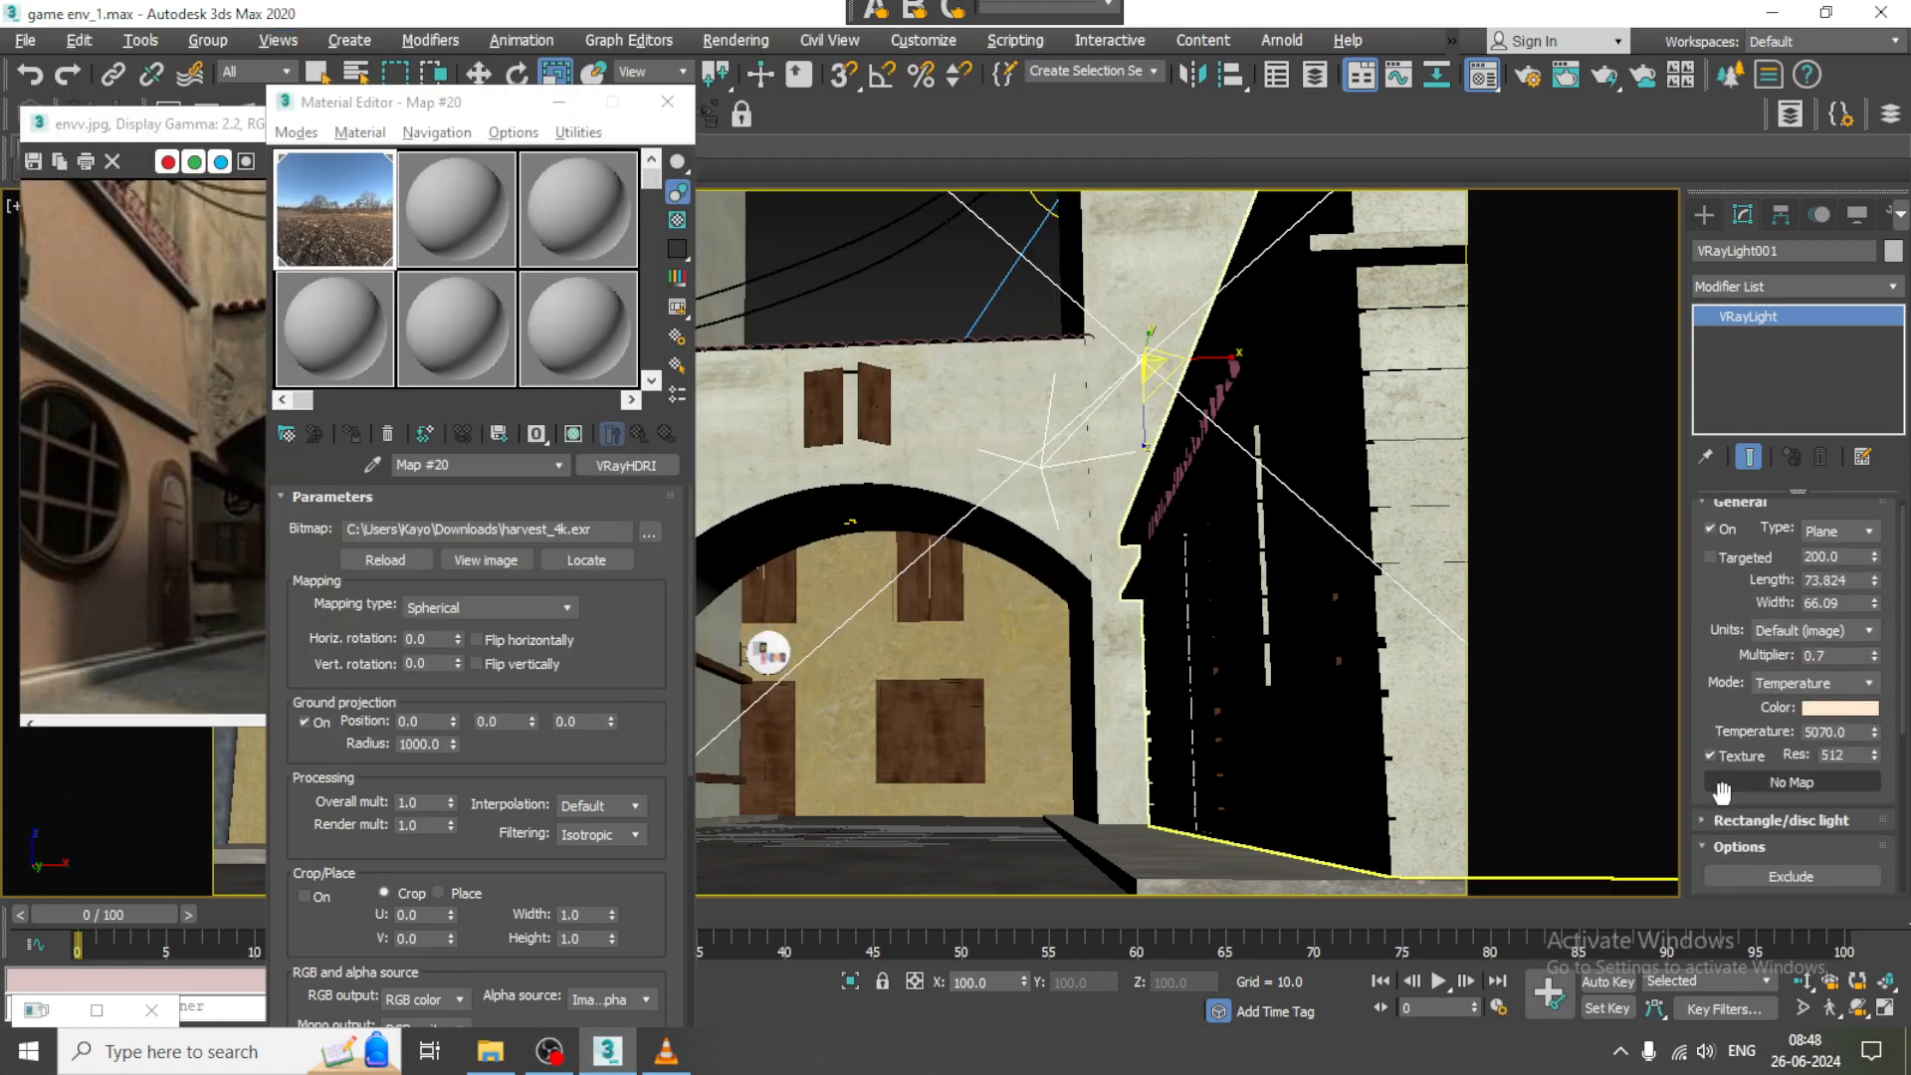
drag(1700, 706, 1731, 485)
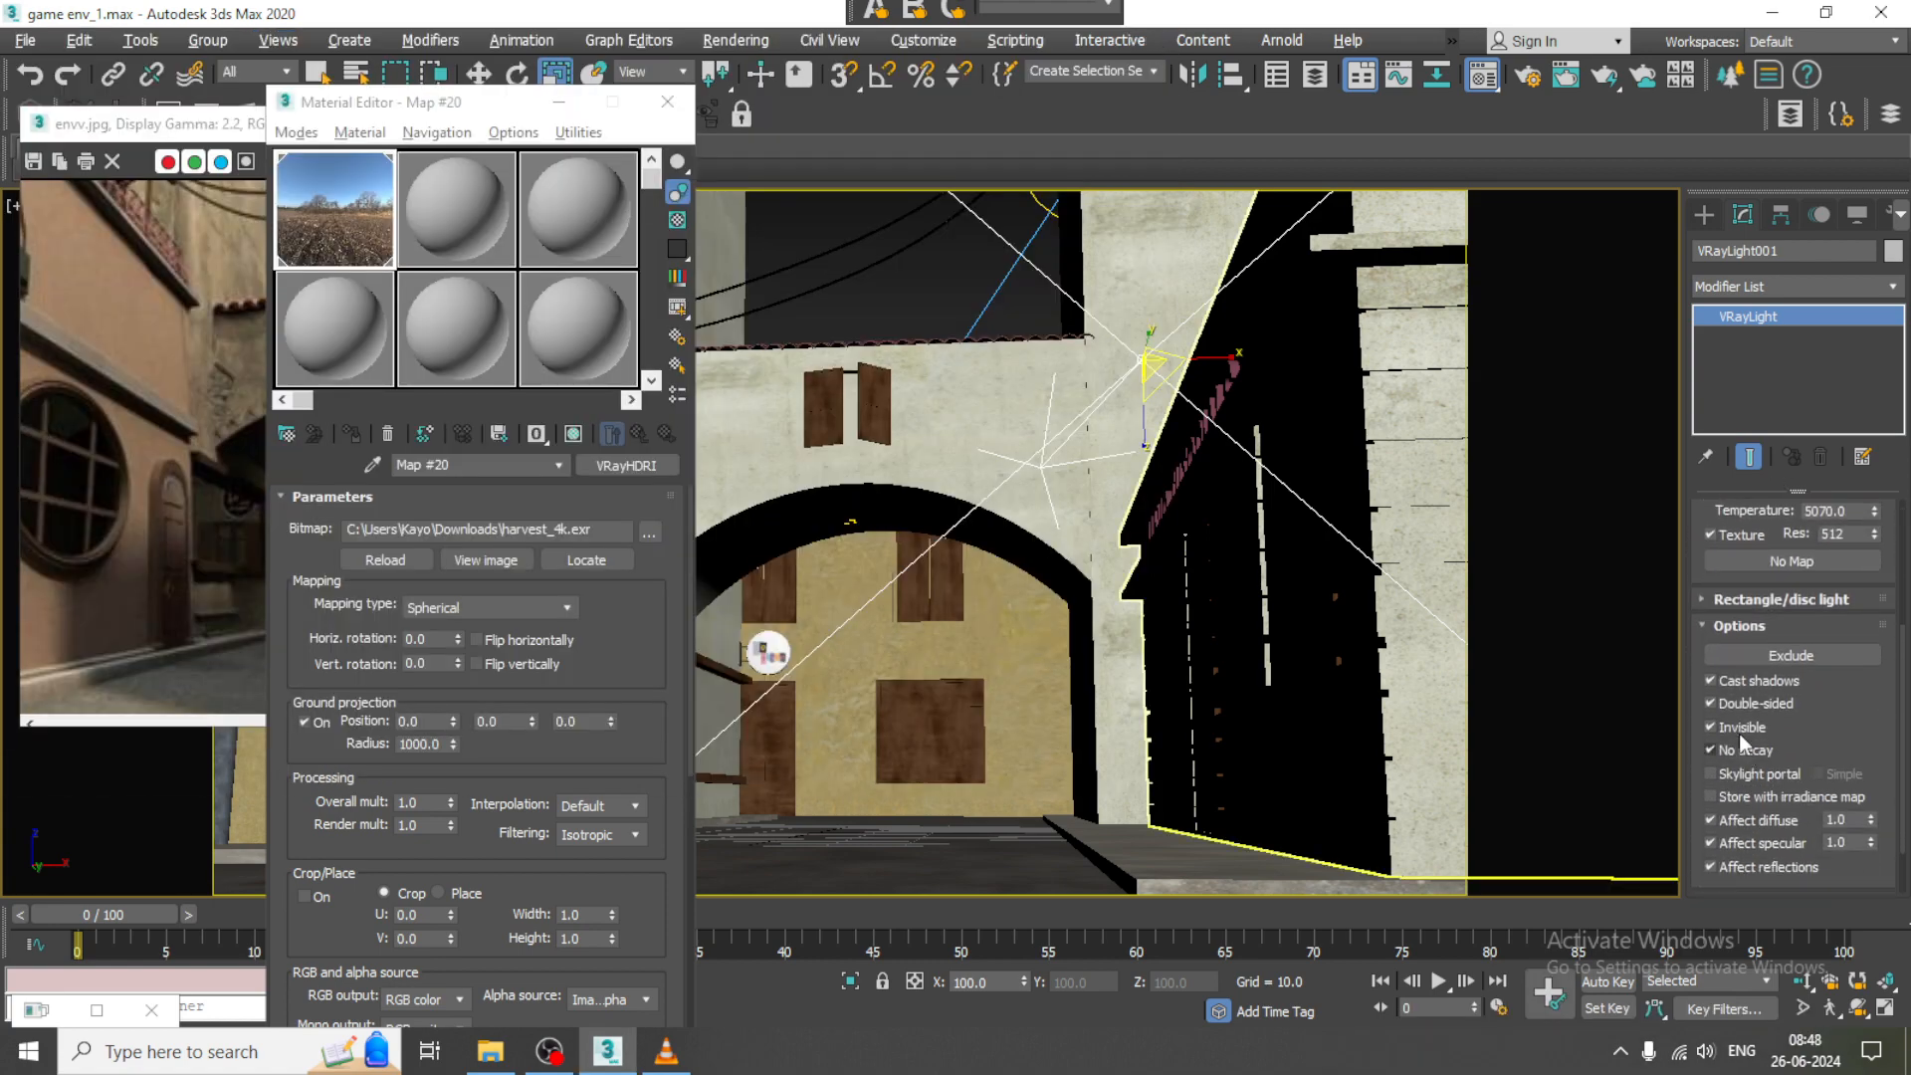
click(1711, 679)
click(740, 43)
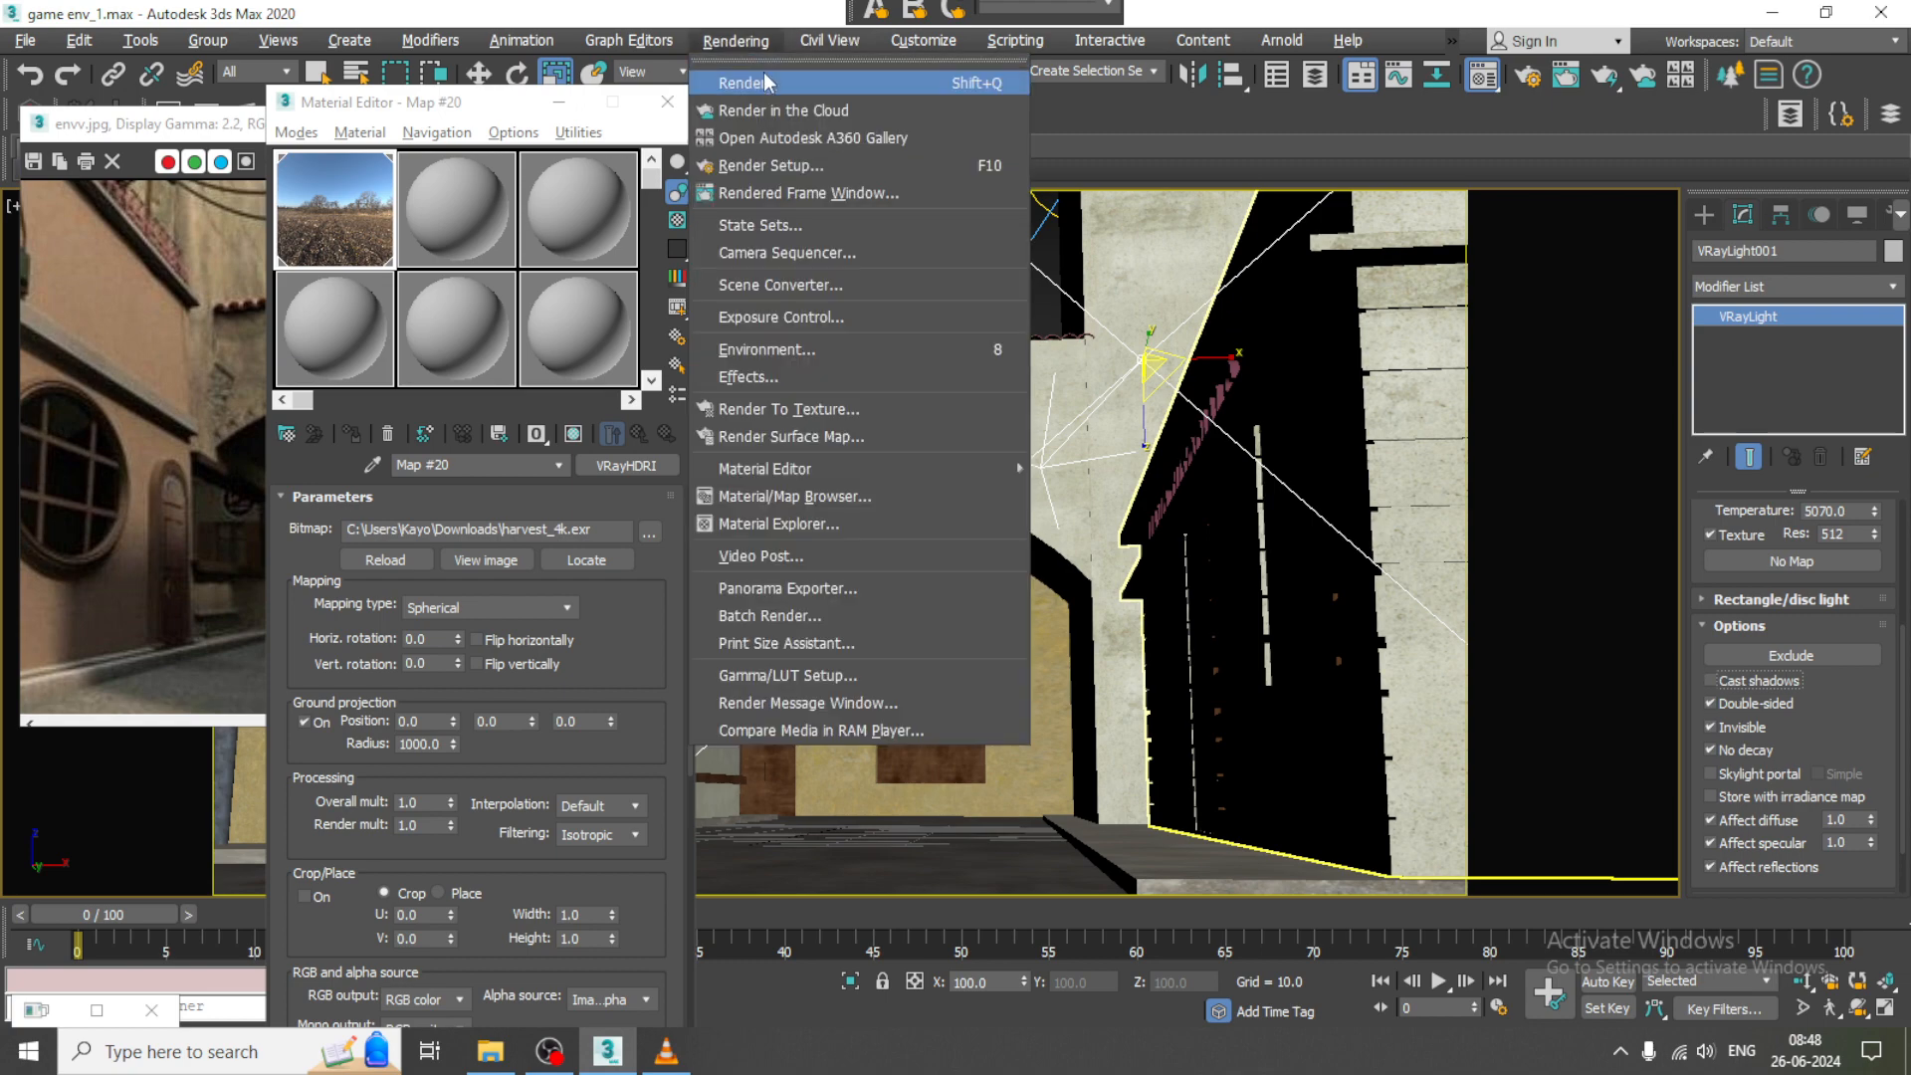
click(763, 71)
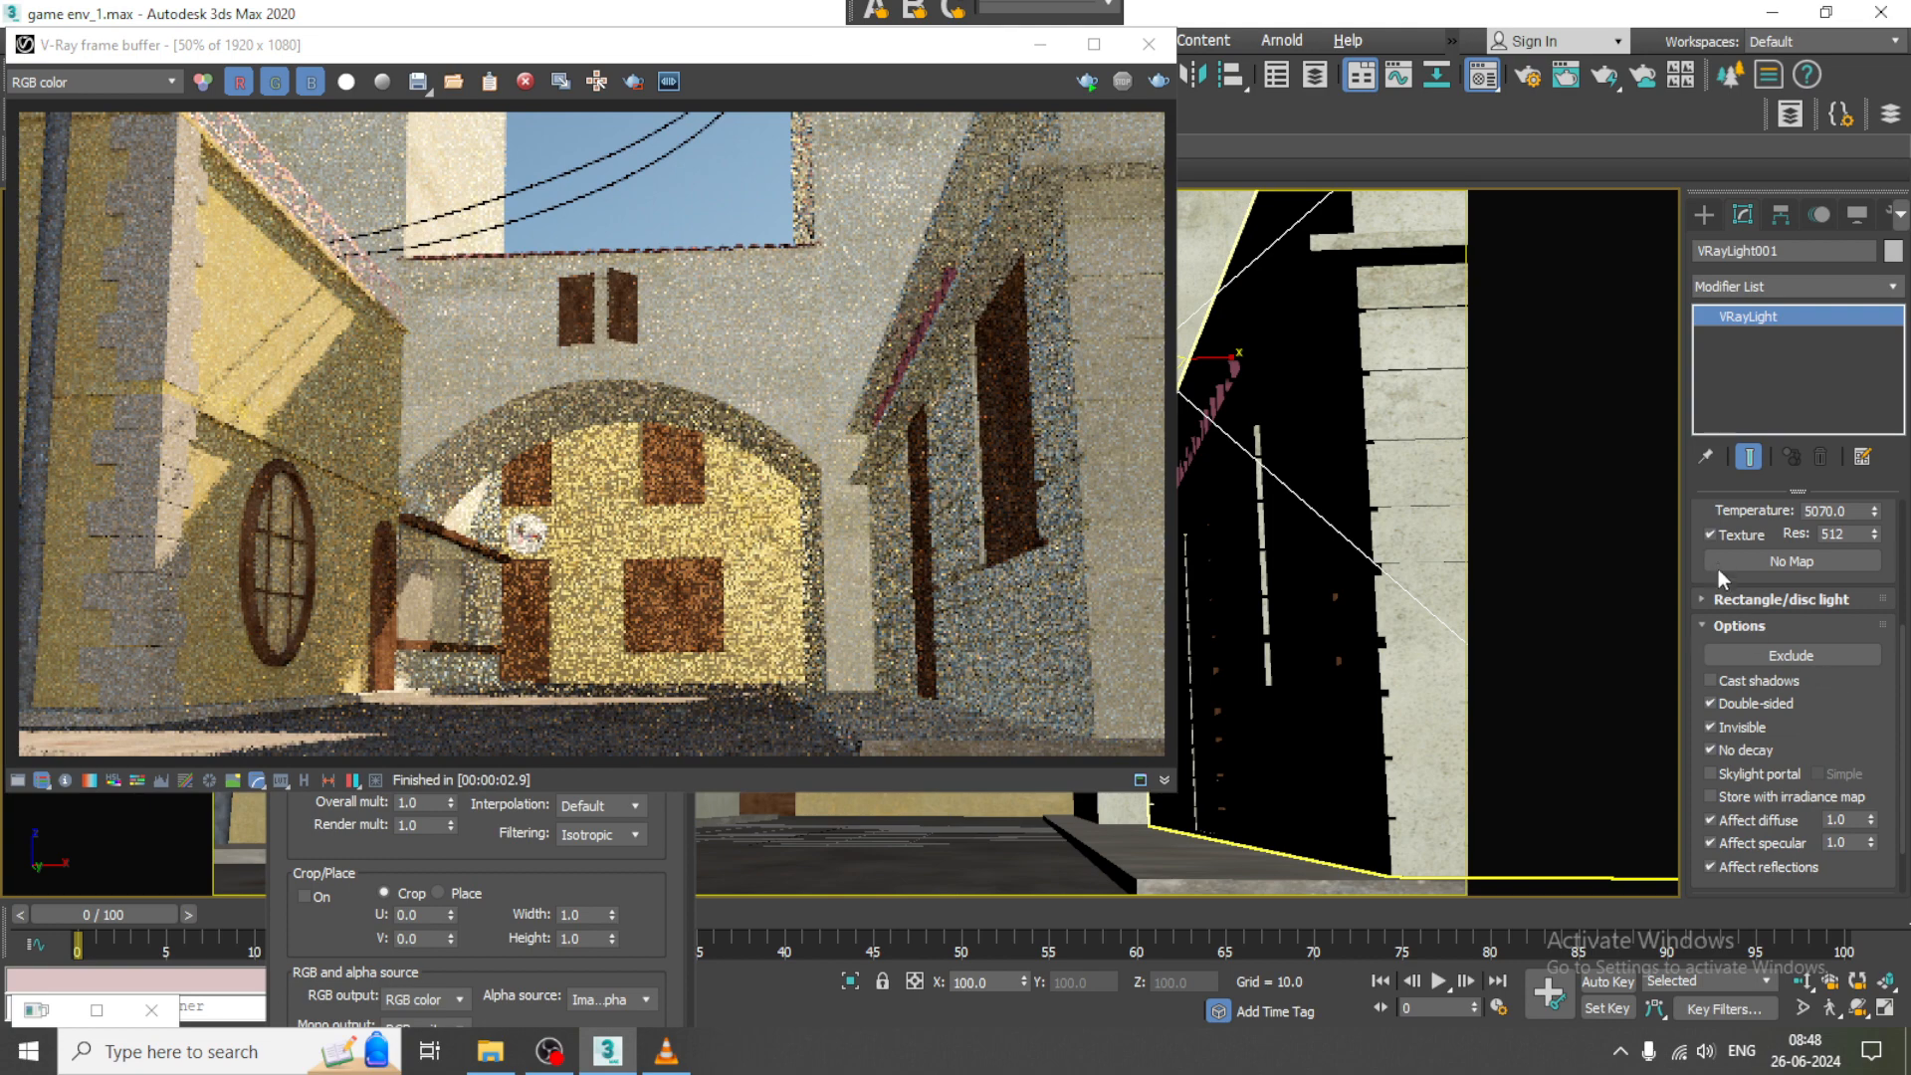
- Set the plane light's multiplier to 1.0 with Cast shadows on, and check it with a test render
drag(1701, 519, 1790, 613)
click(1847, 534)
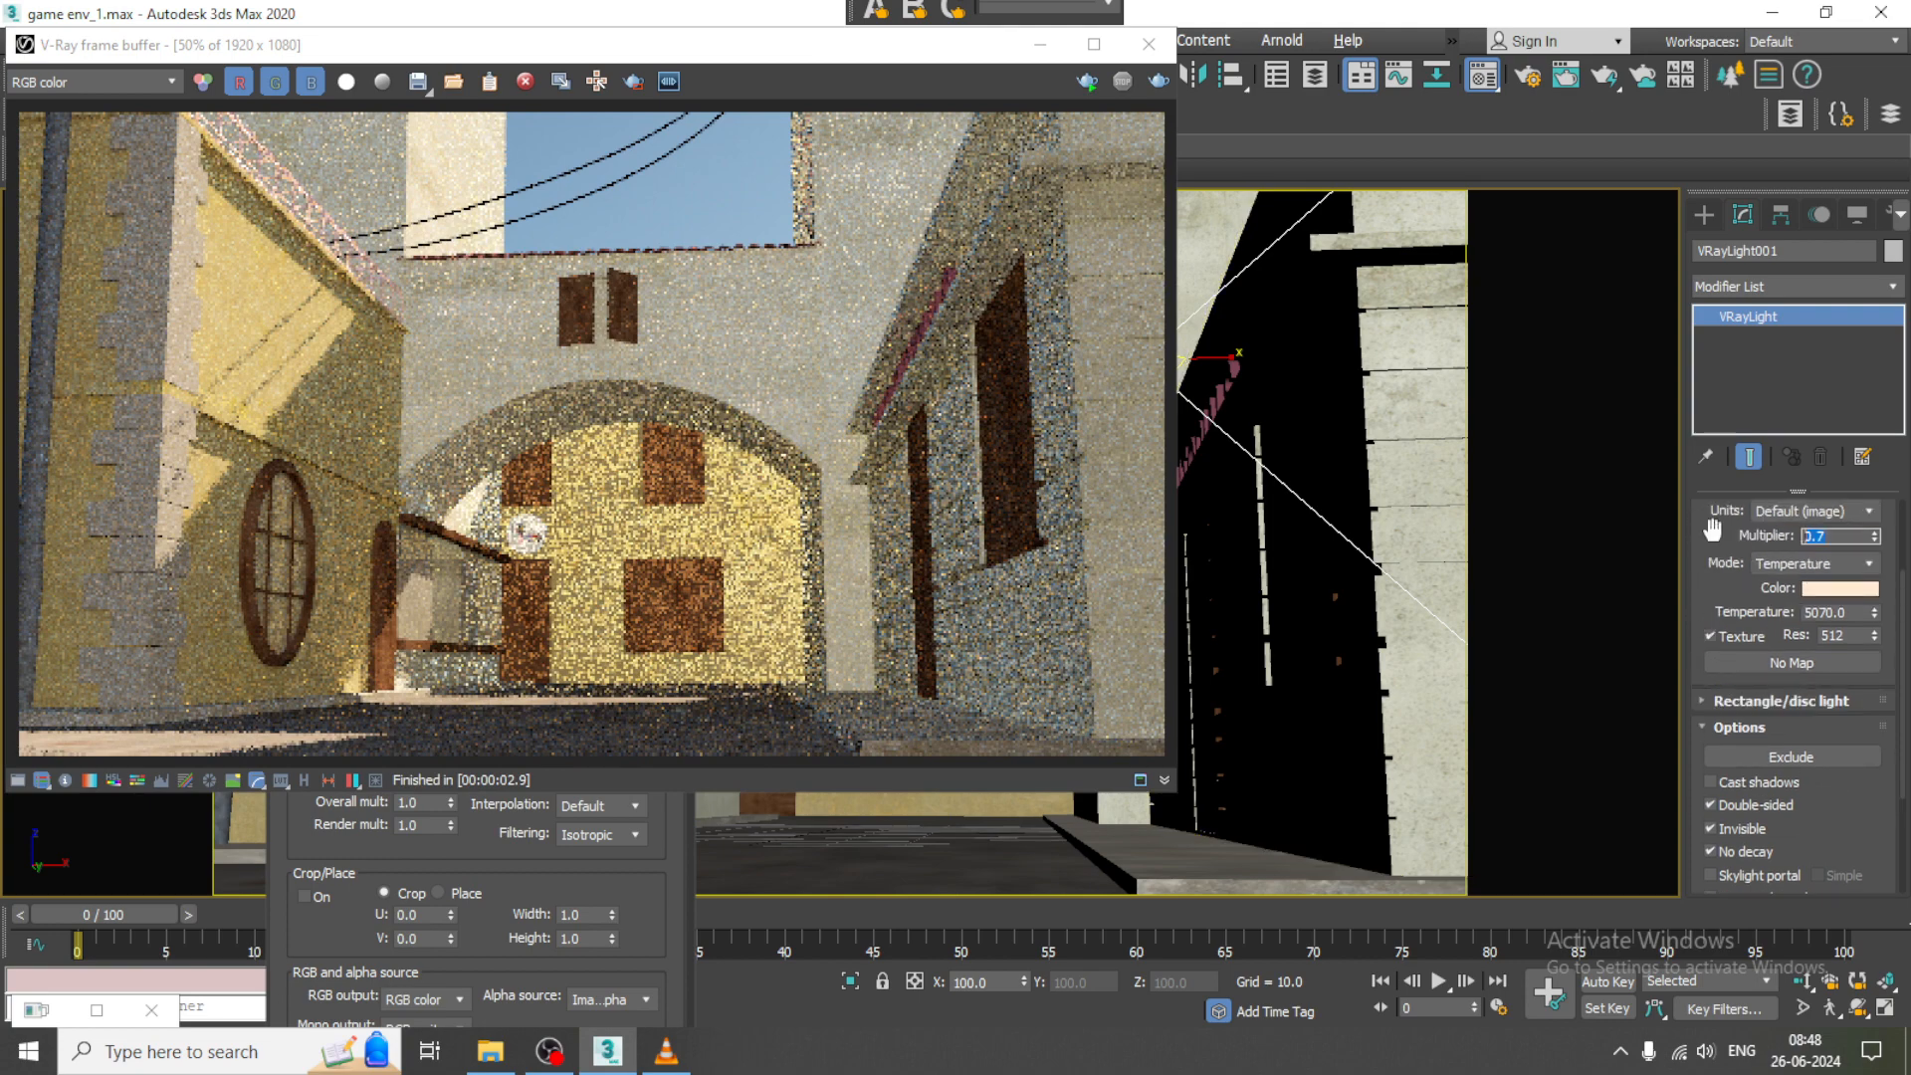
click(1714, 783)
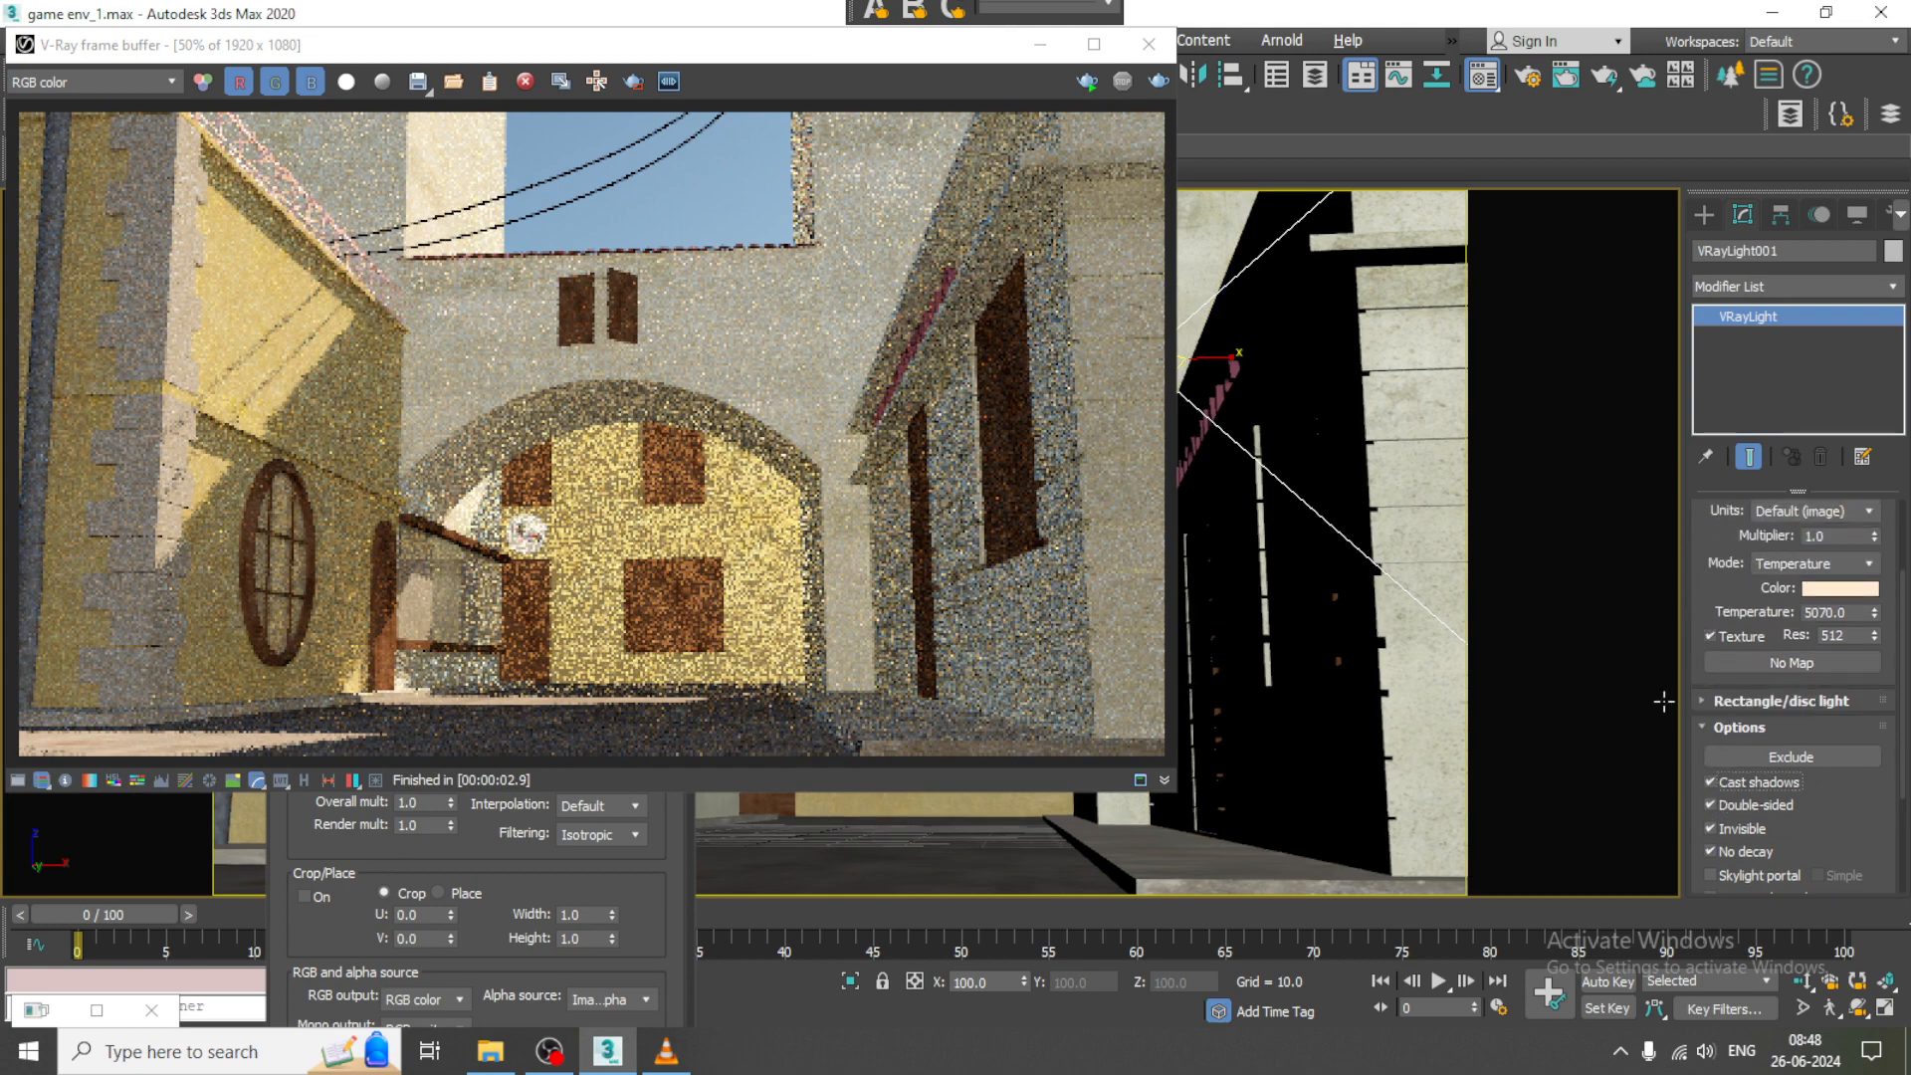
click(1164, 80)
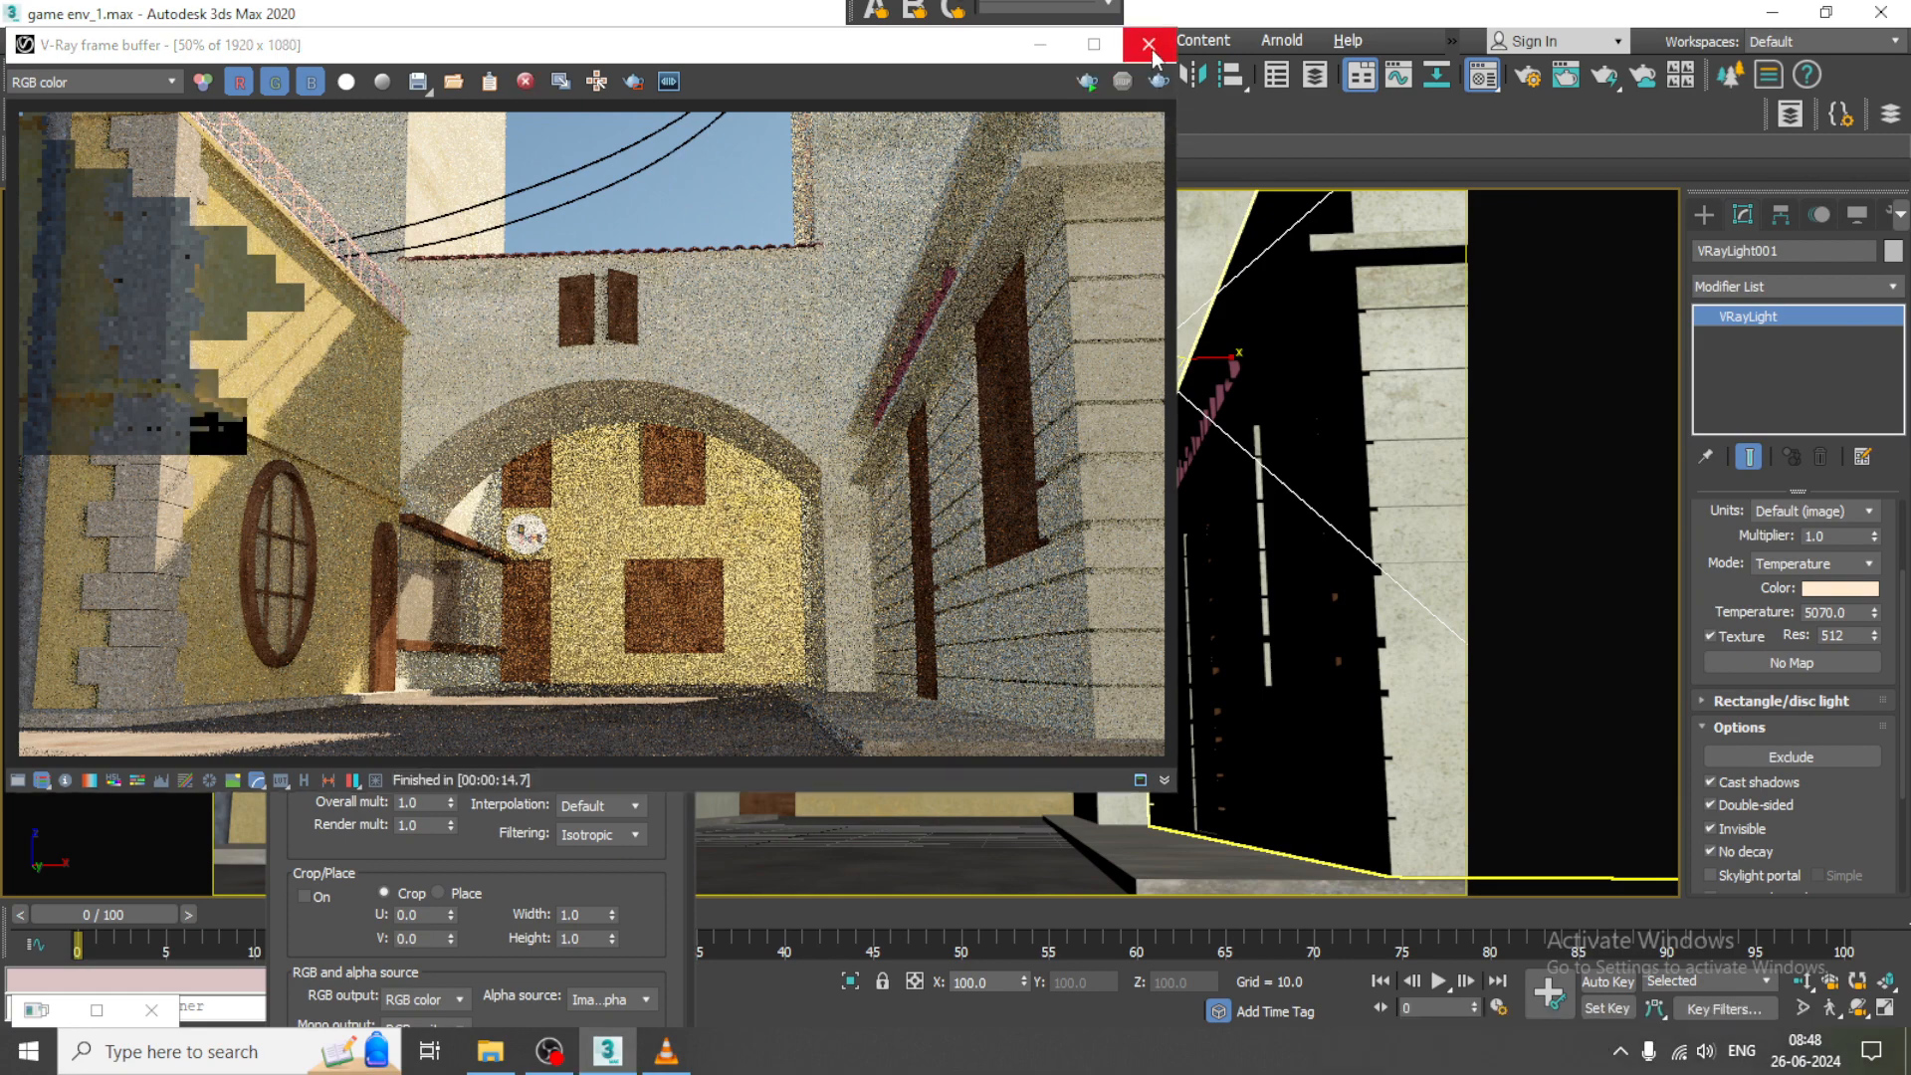
click(1149, 43)
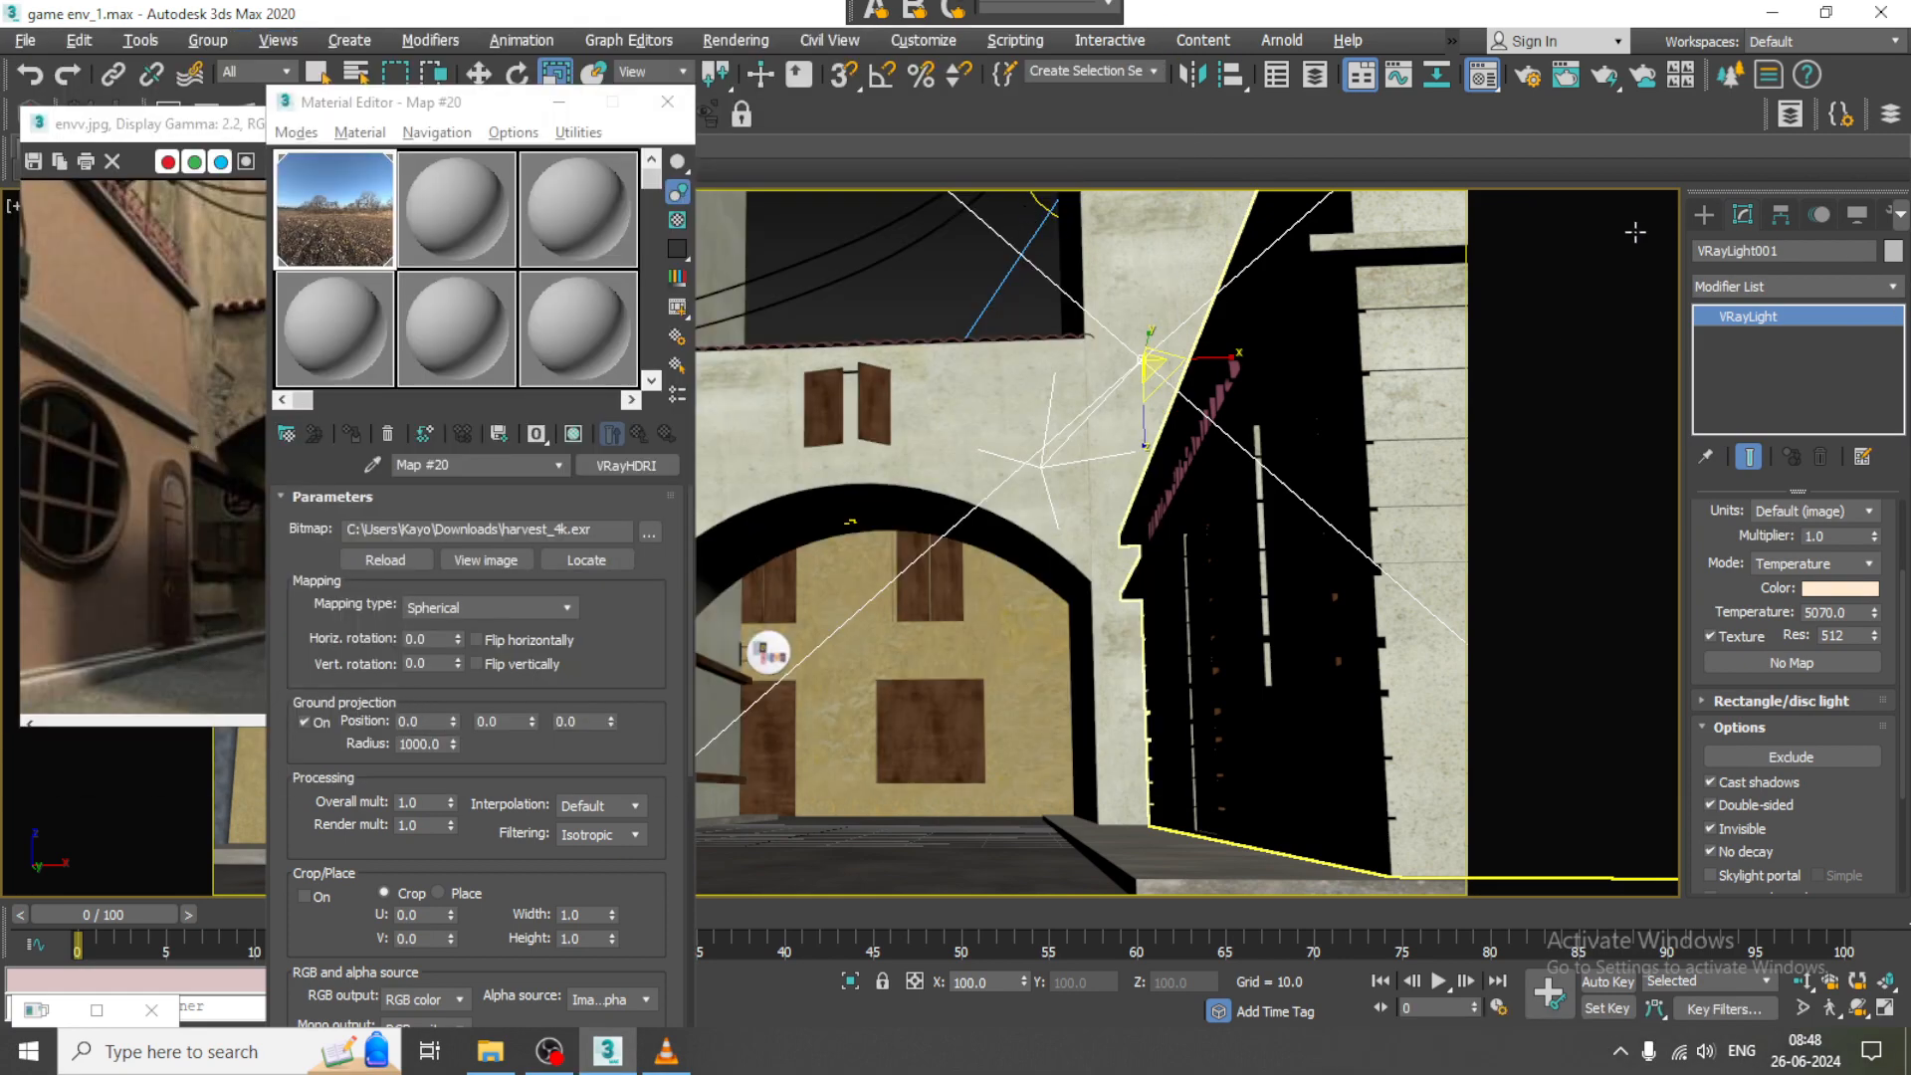
- Minimize the reference image, select the round window's glass pane and switch to the Slate Material Editor
click(1704, 213)
click(559, 102)
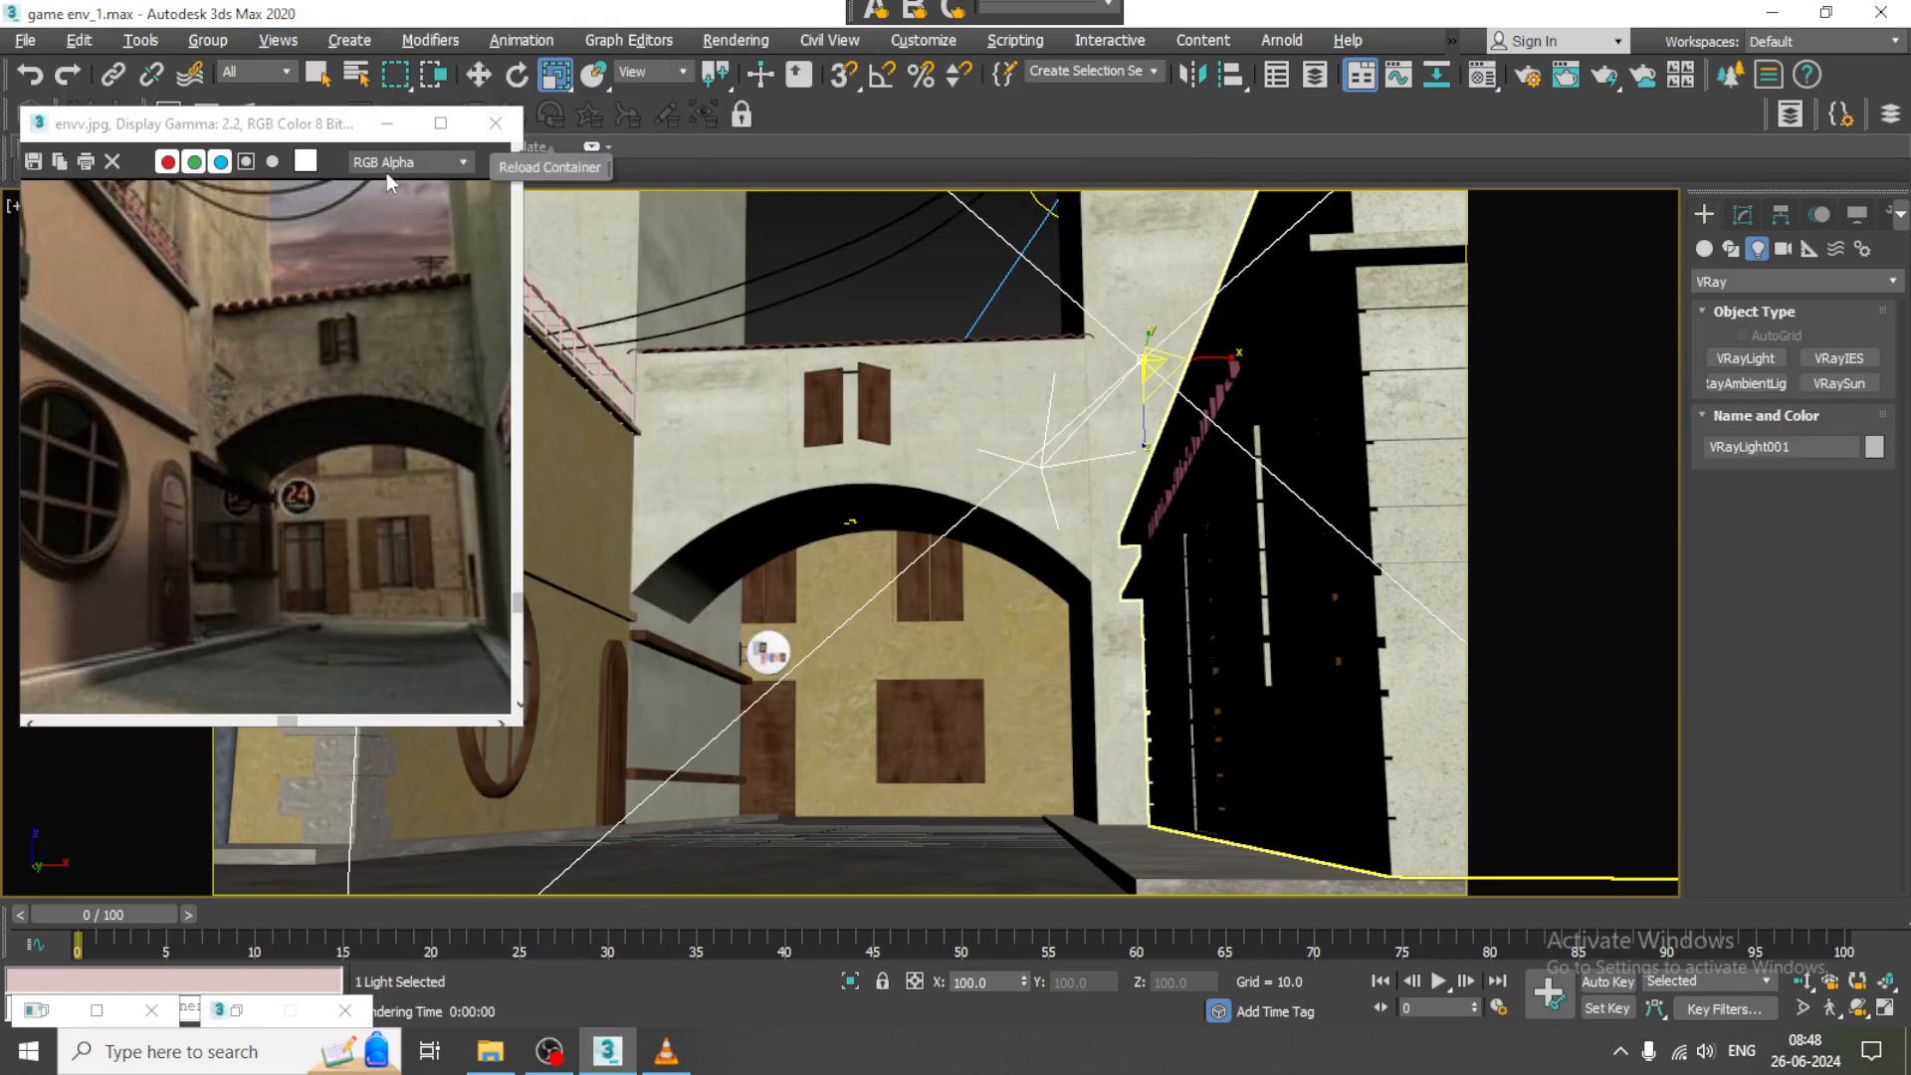
click(384, 129)
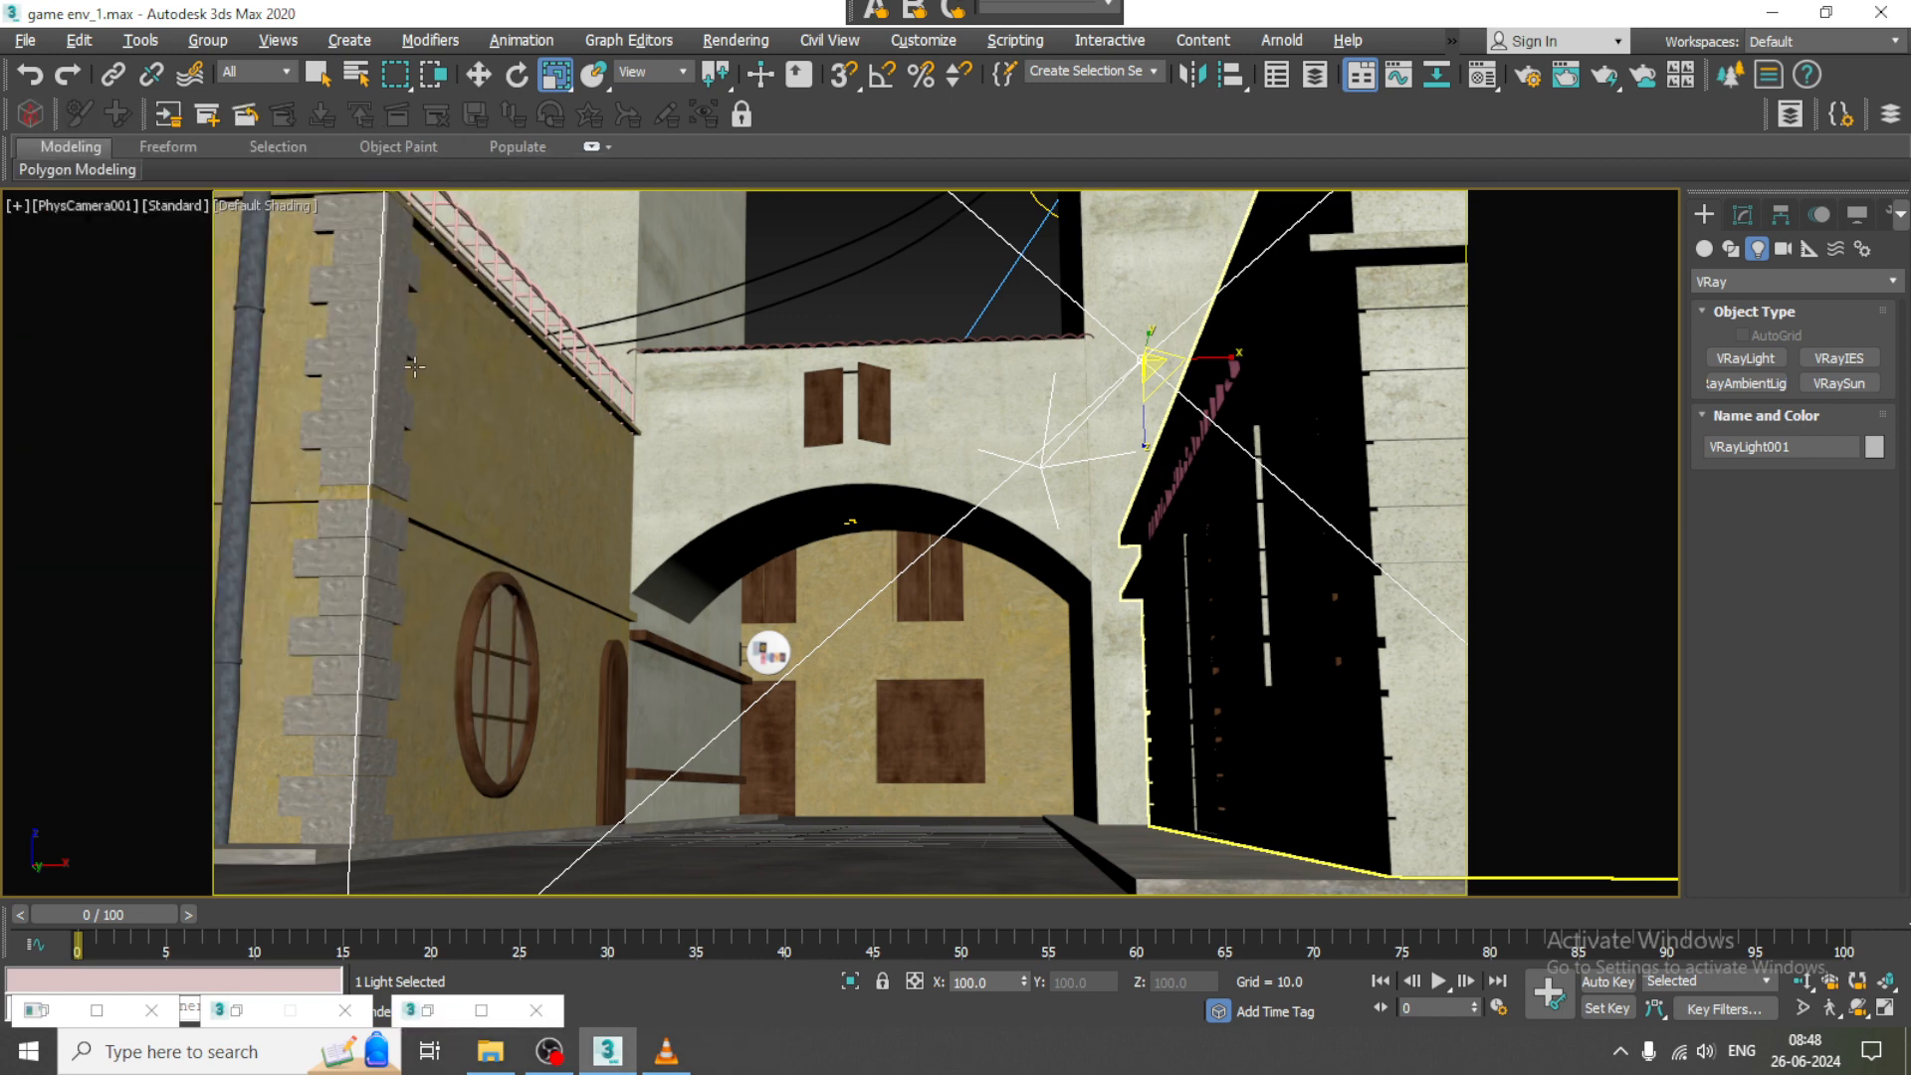
click(503, 640)
key(m)
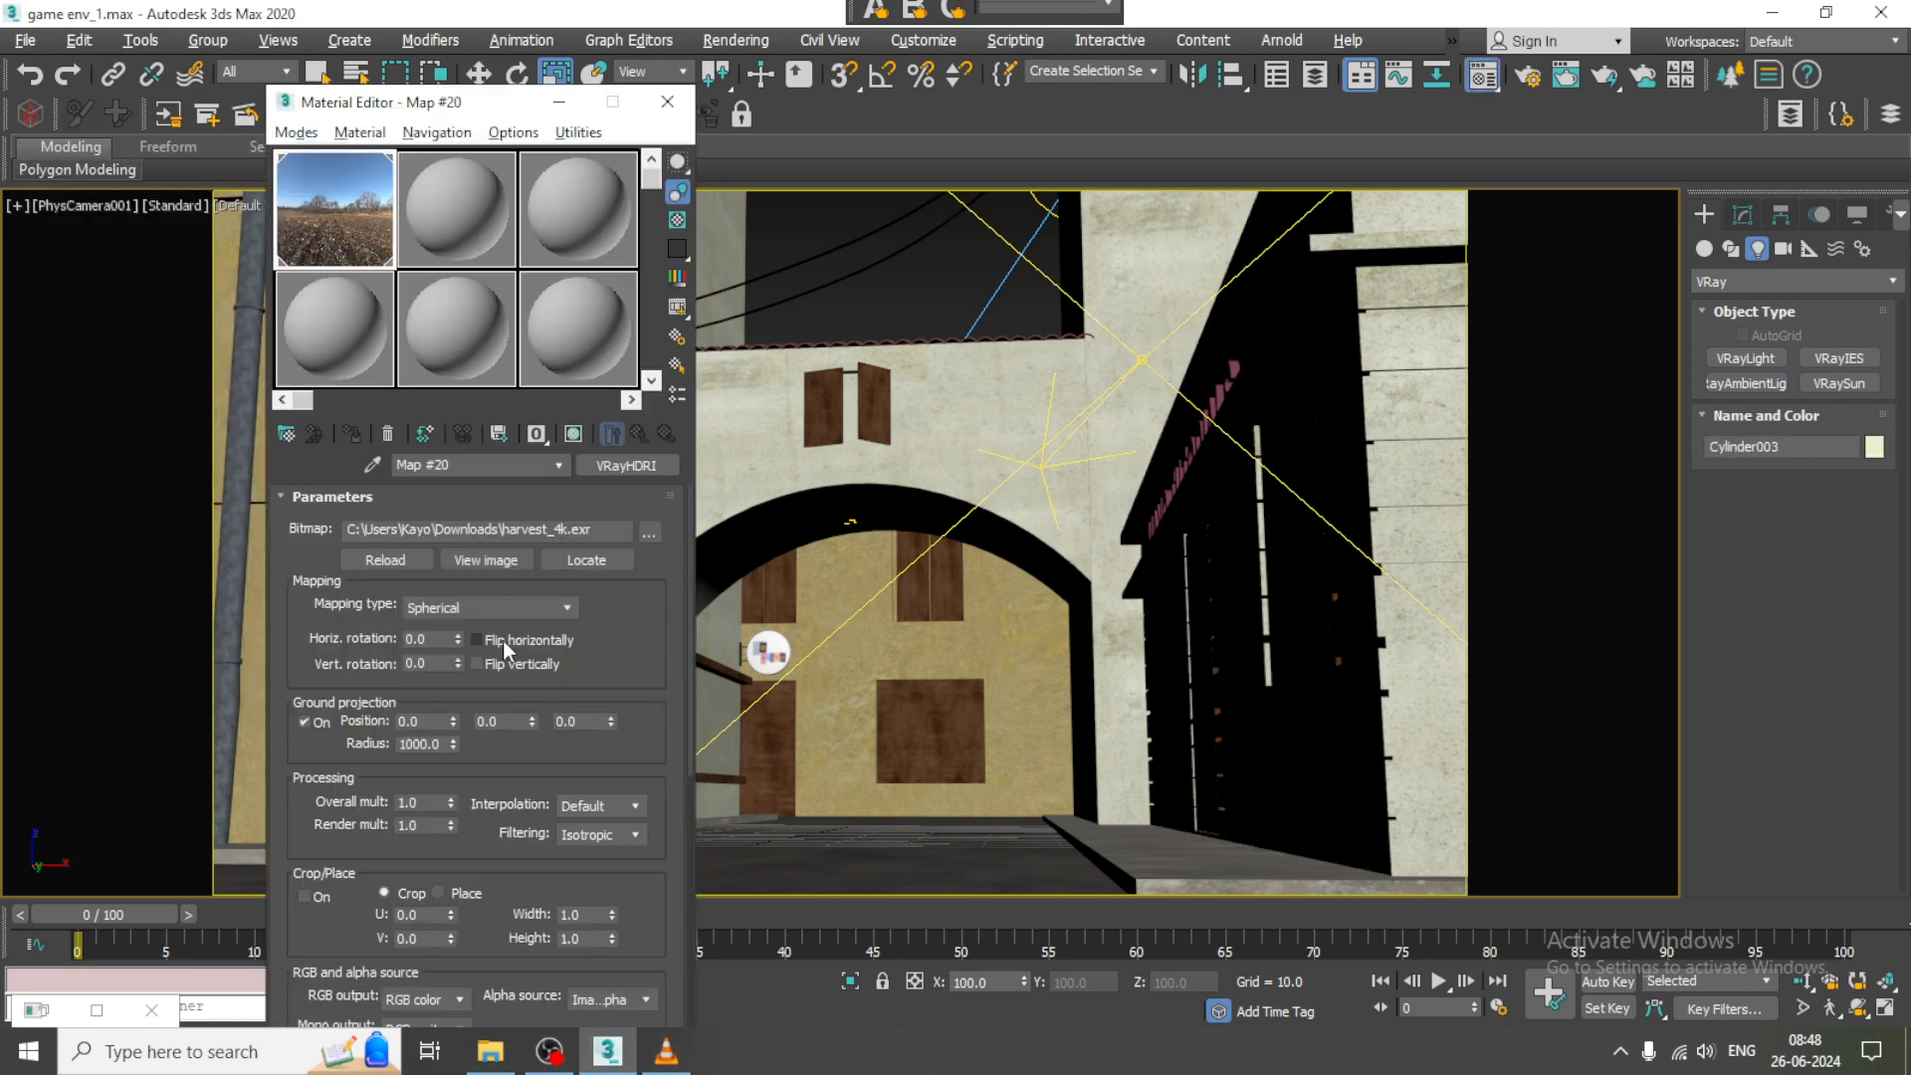
click(296, 133)
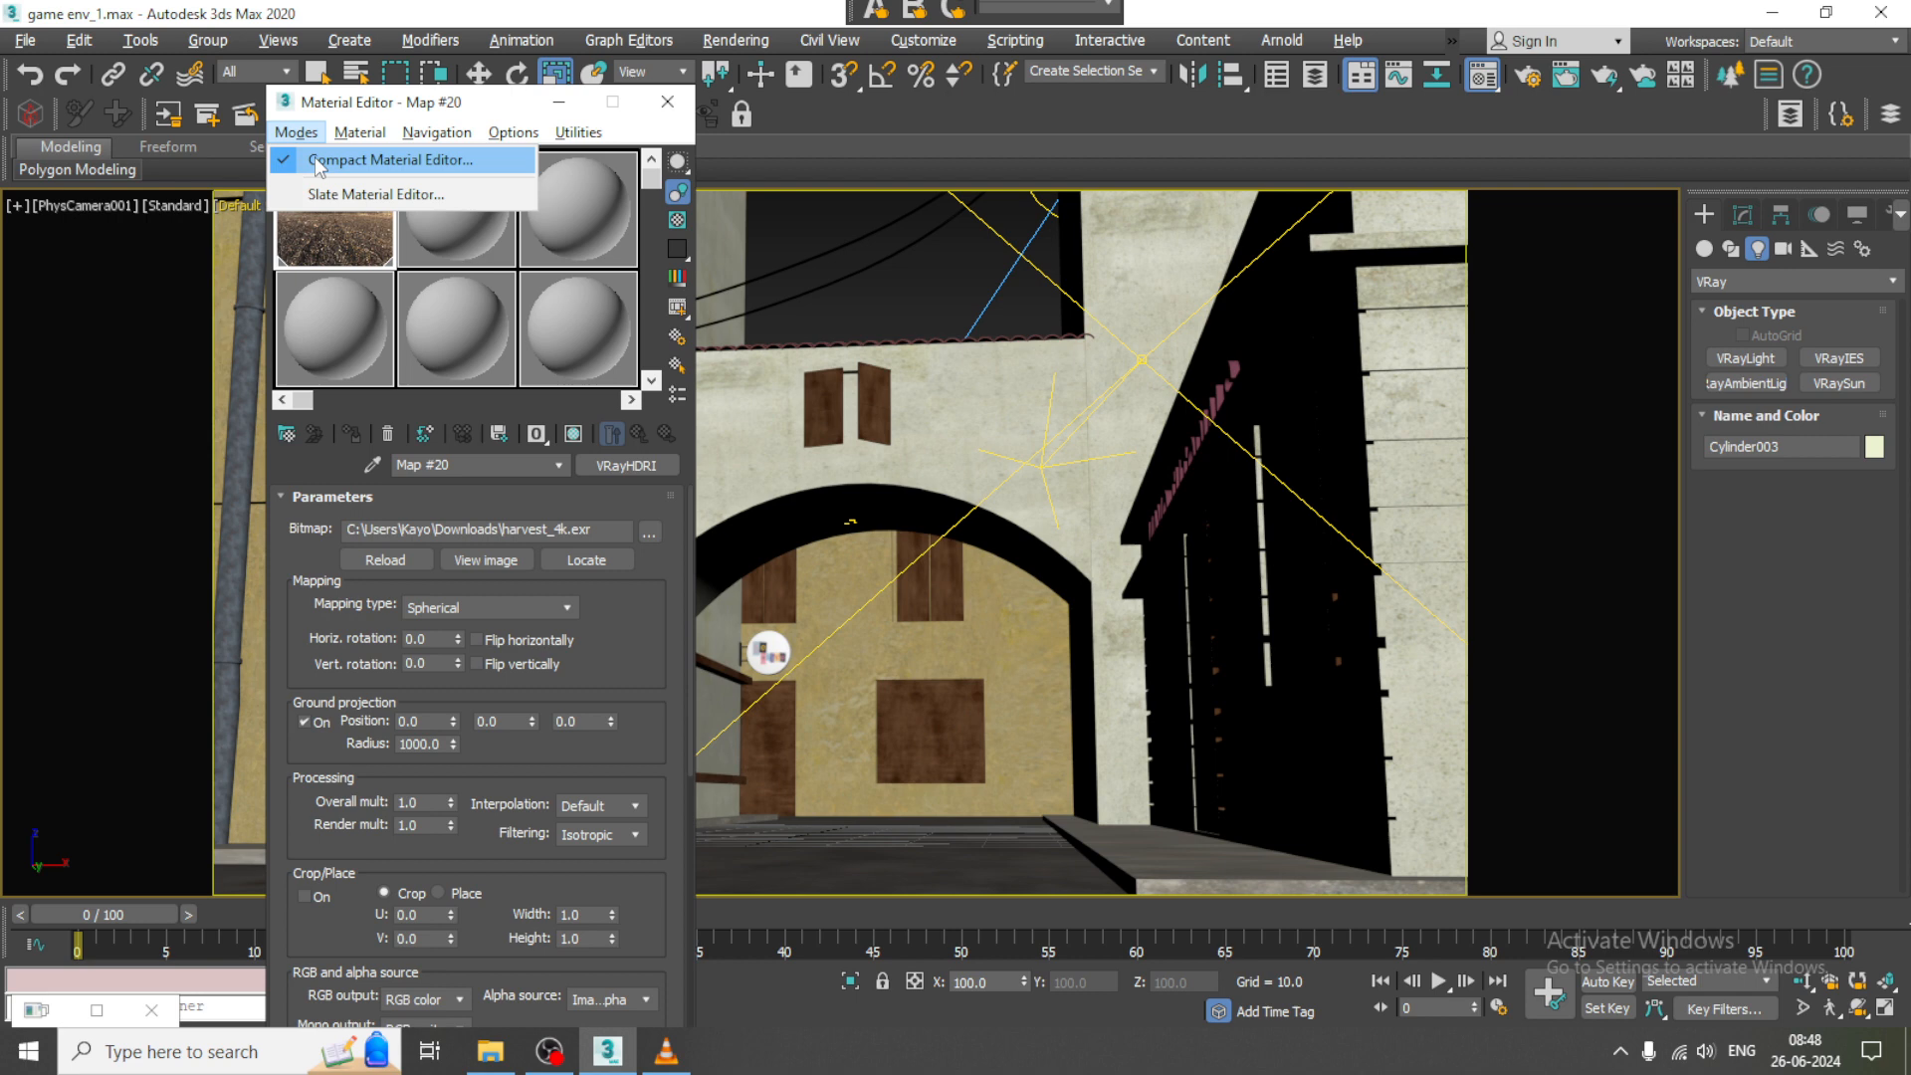
click(351, 197)
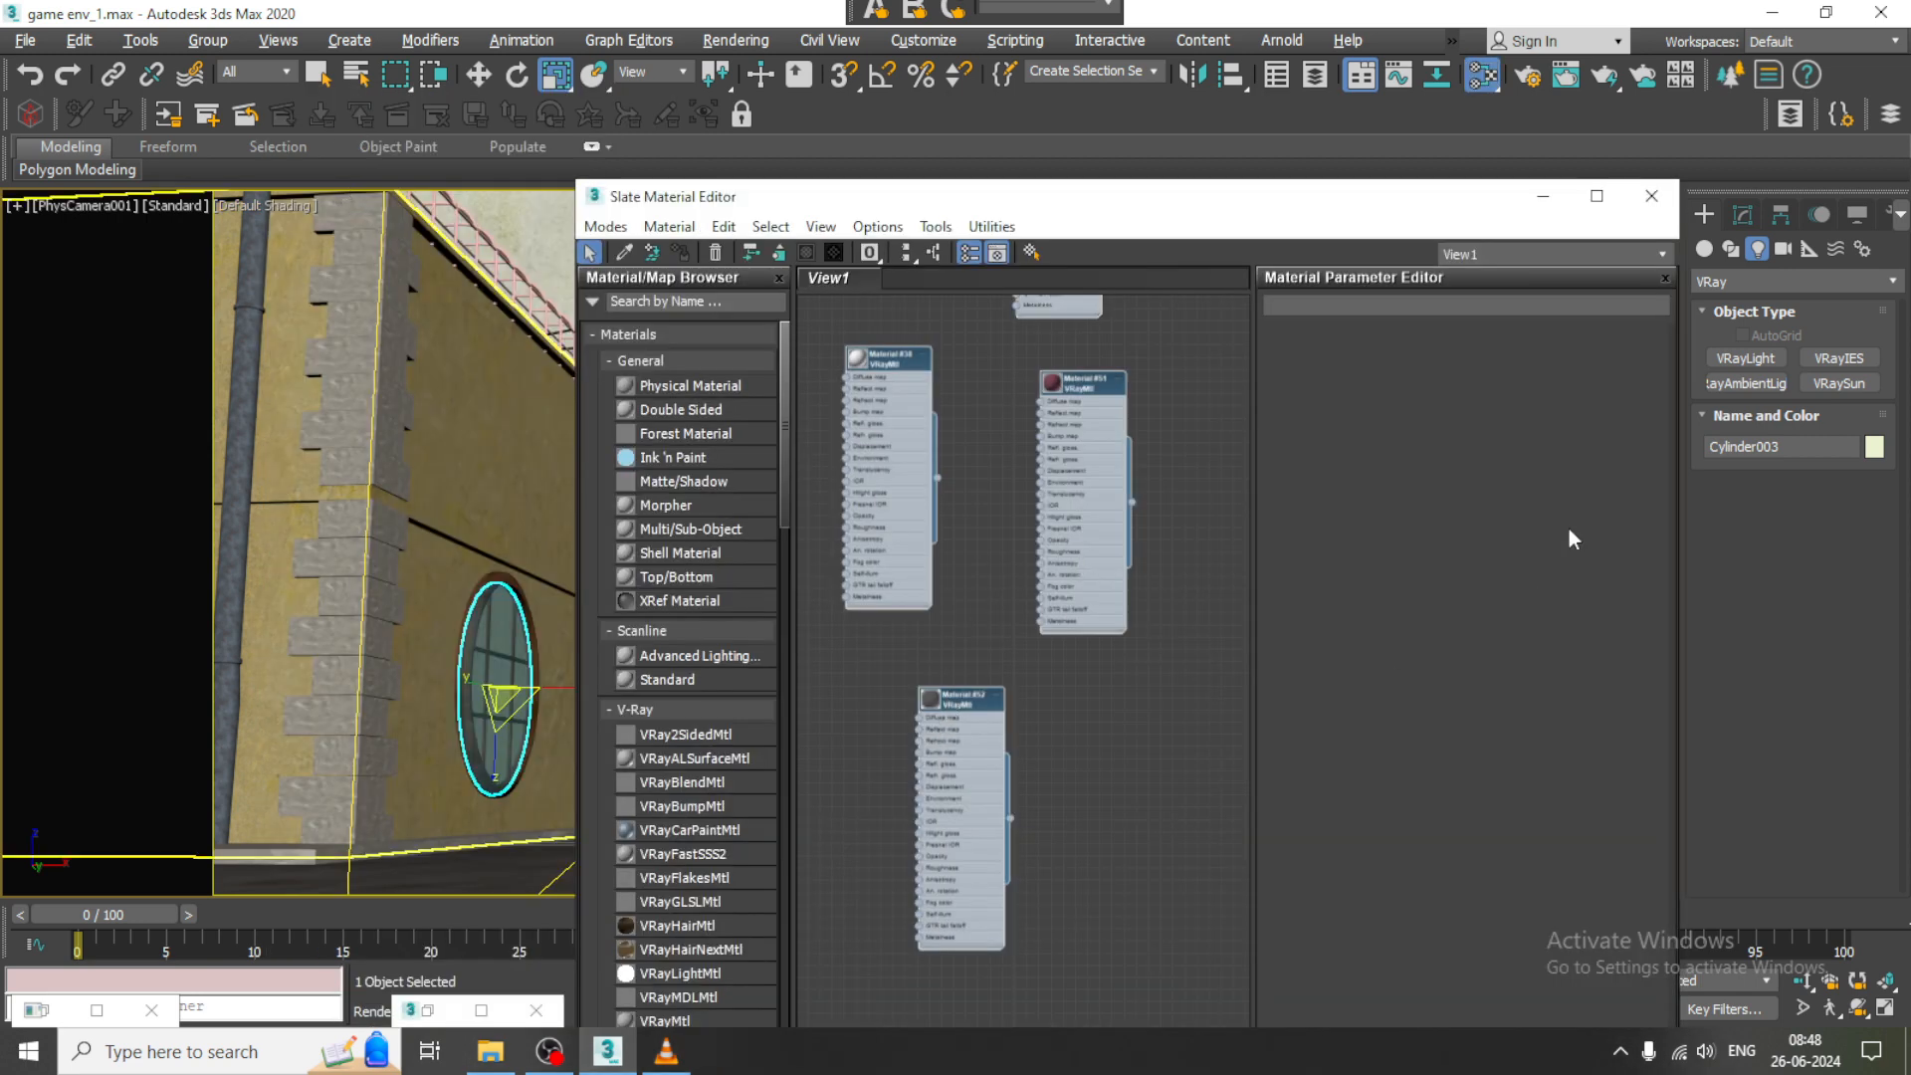
- In Material #52, set the refraction colour to grey 166 and lighten the reflection colour to near white
double_click(960, 702)
click(1406, 601)
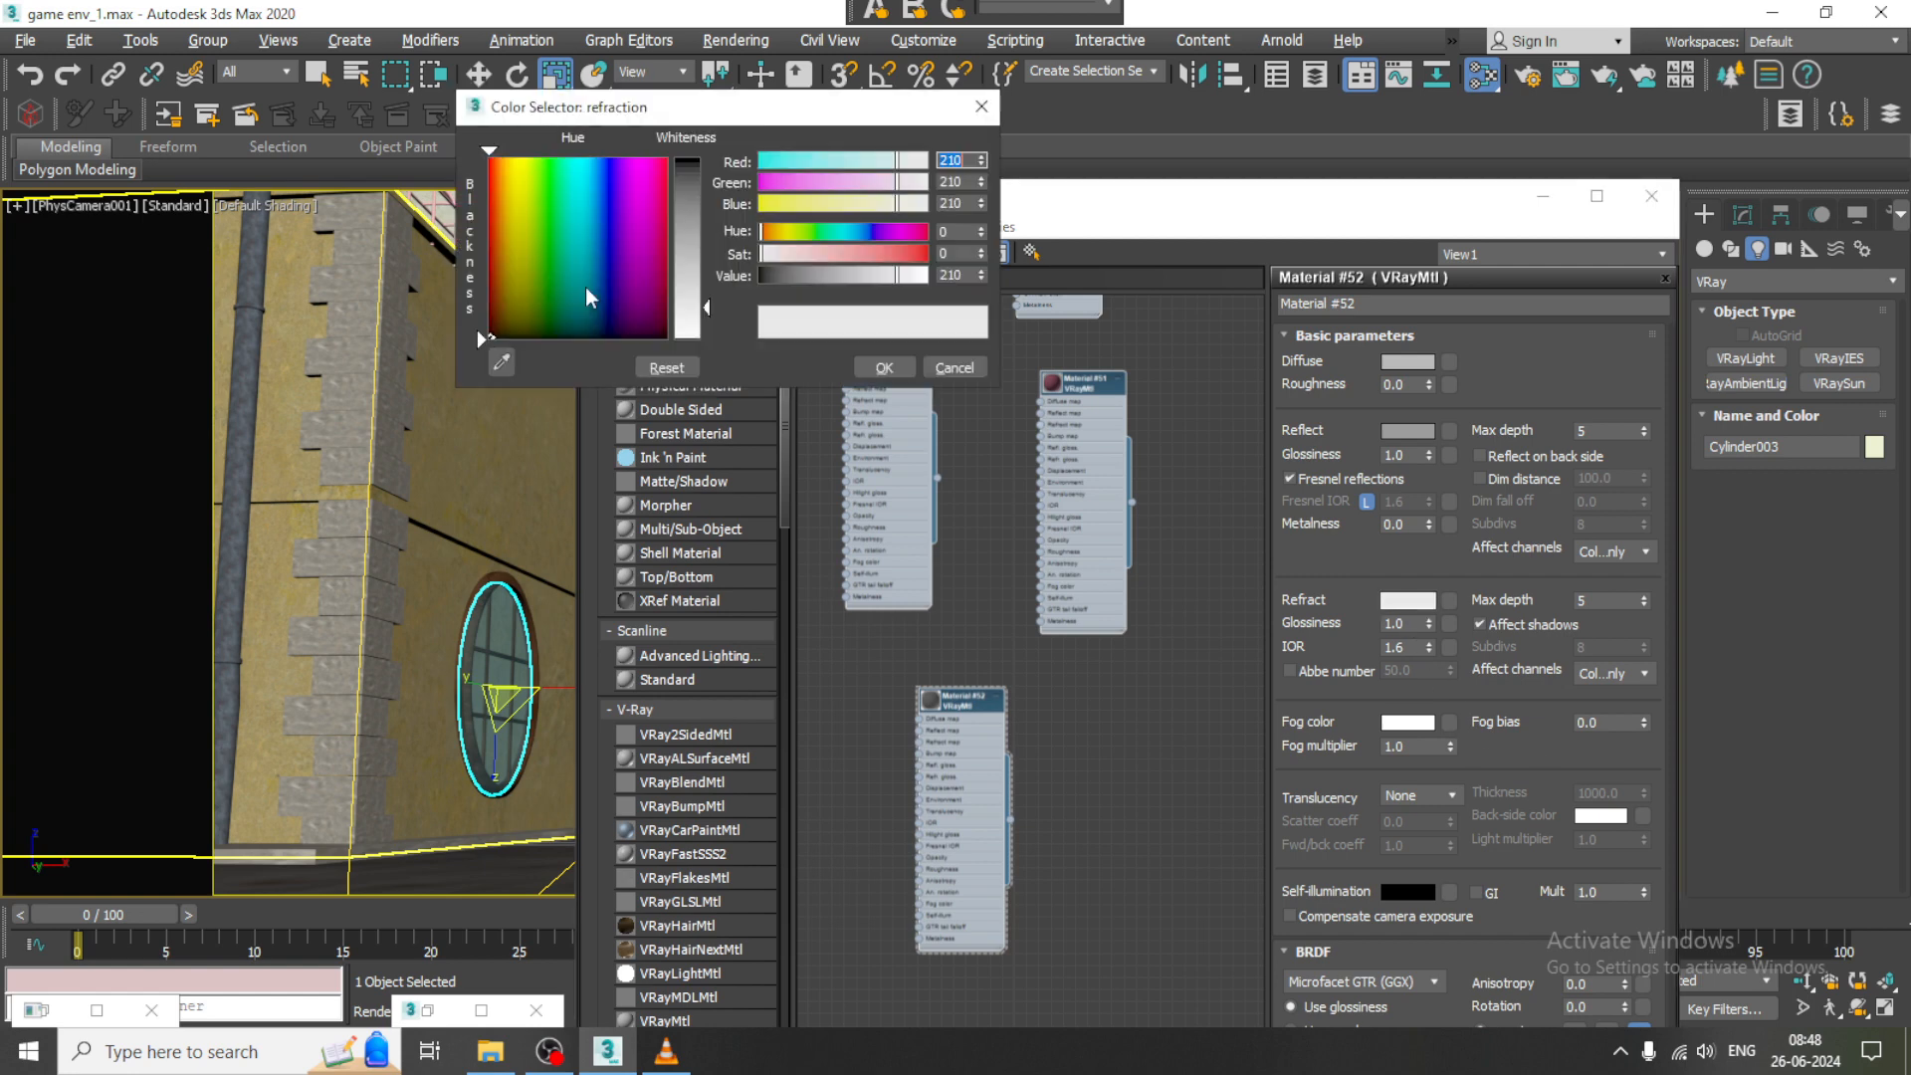
drag(694, 324, 693, 252)
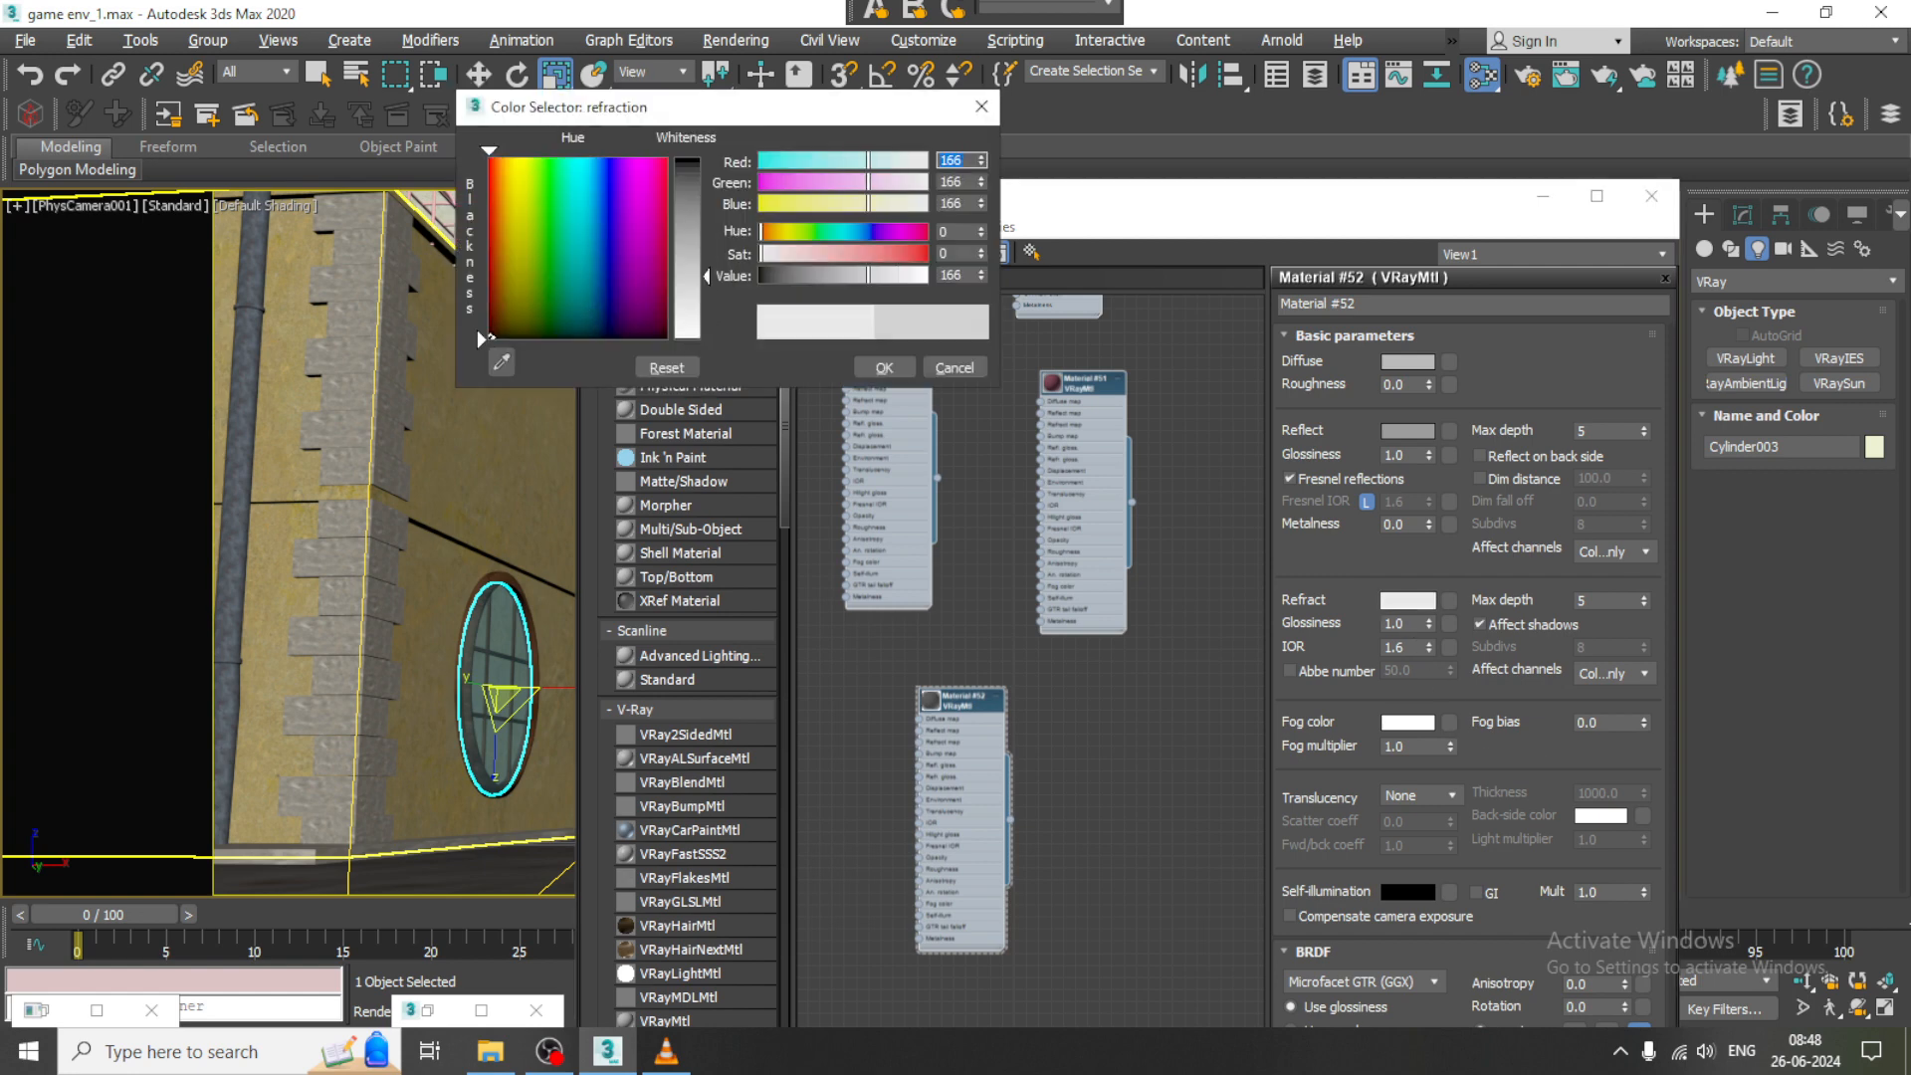
click(894, 367)
click(1393, 432)
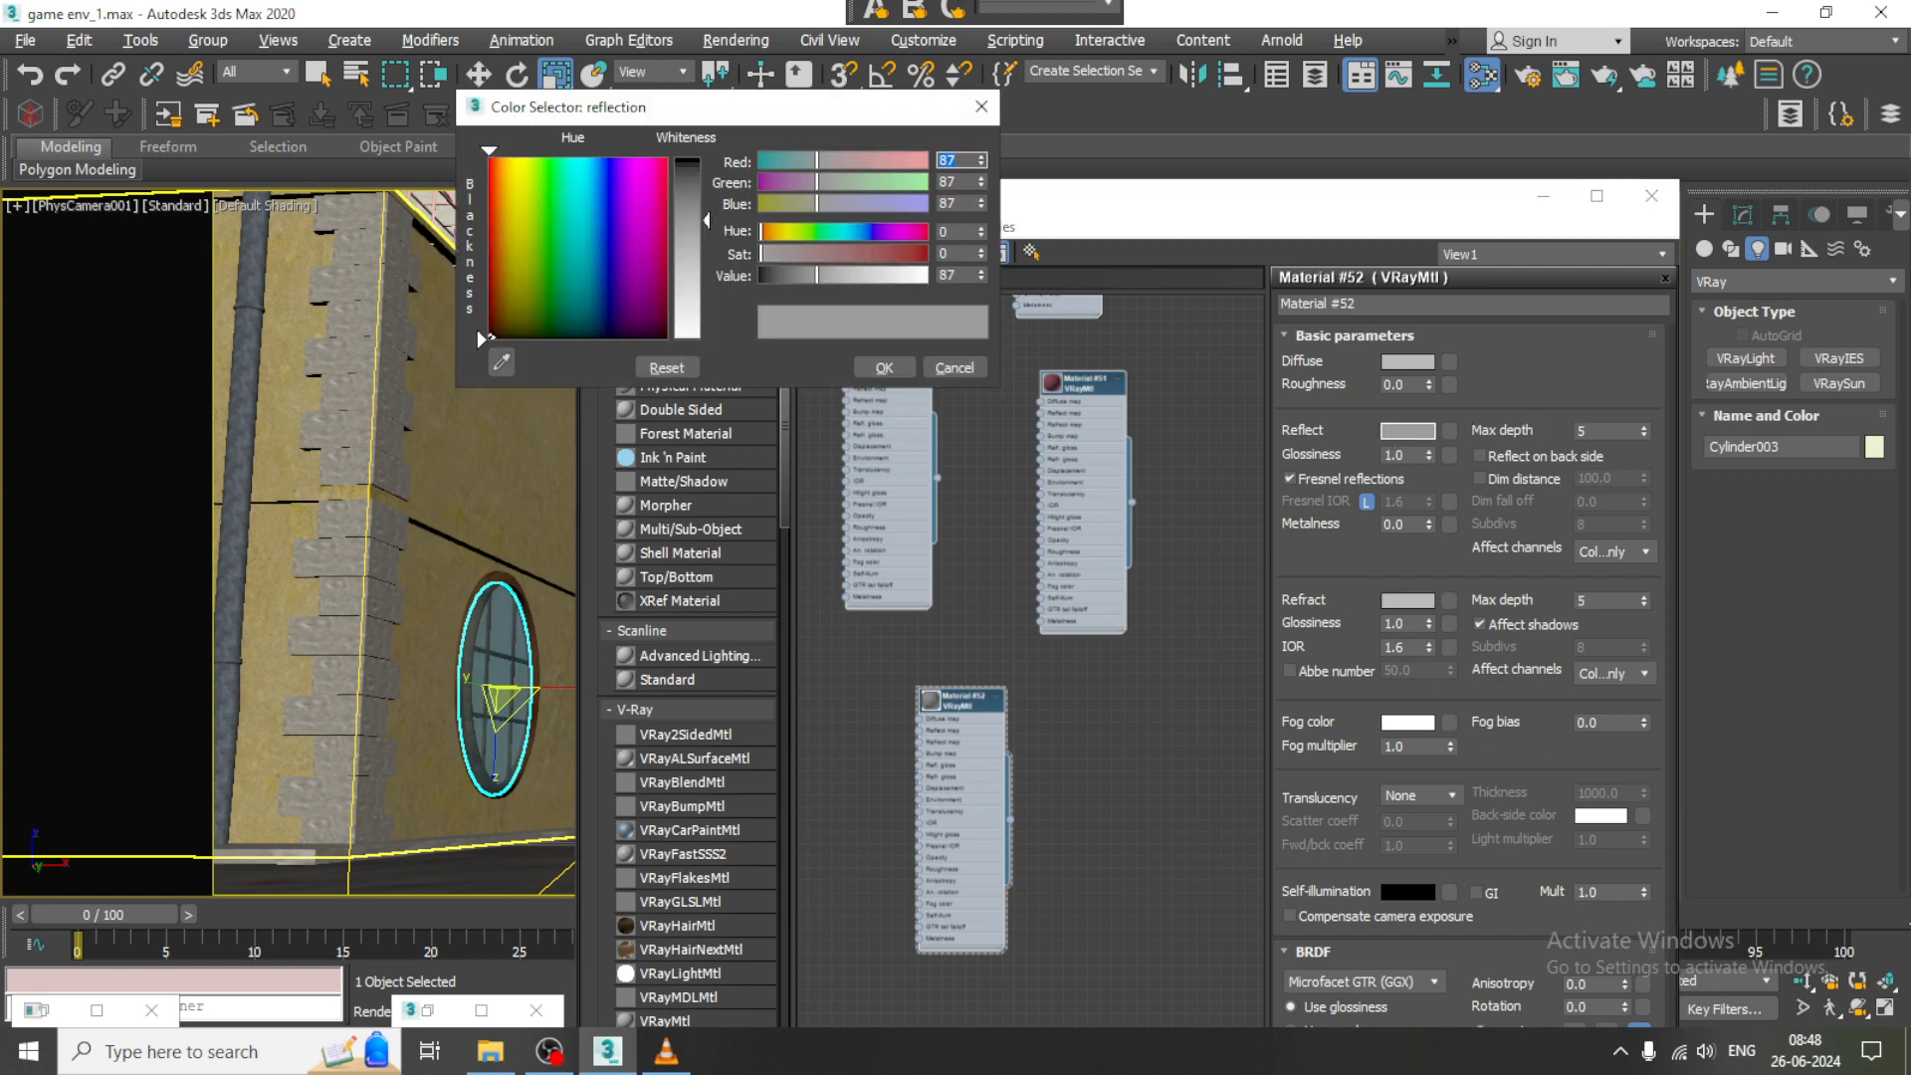
drag(693, 219, 694, 295)
click(881, 367)
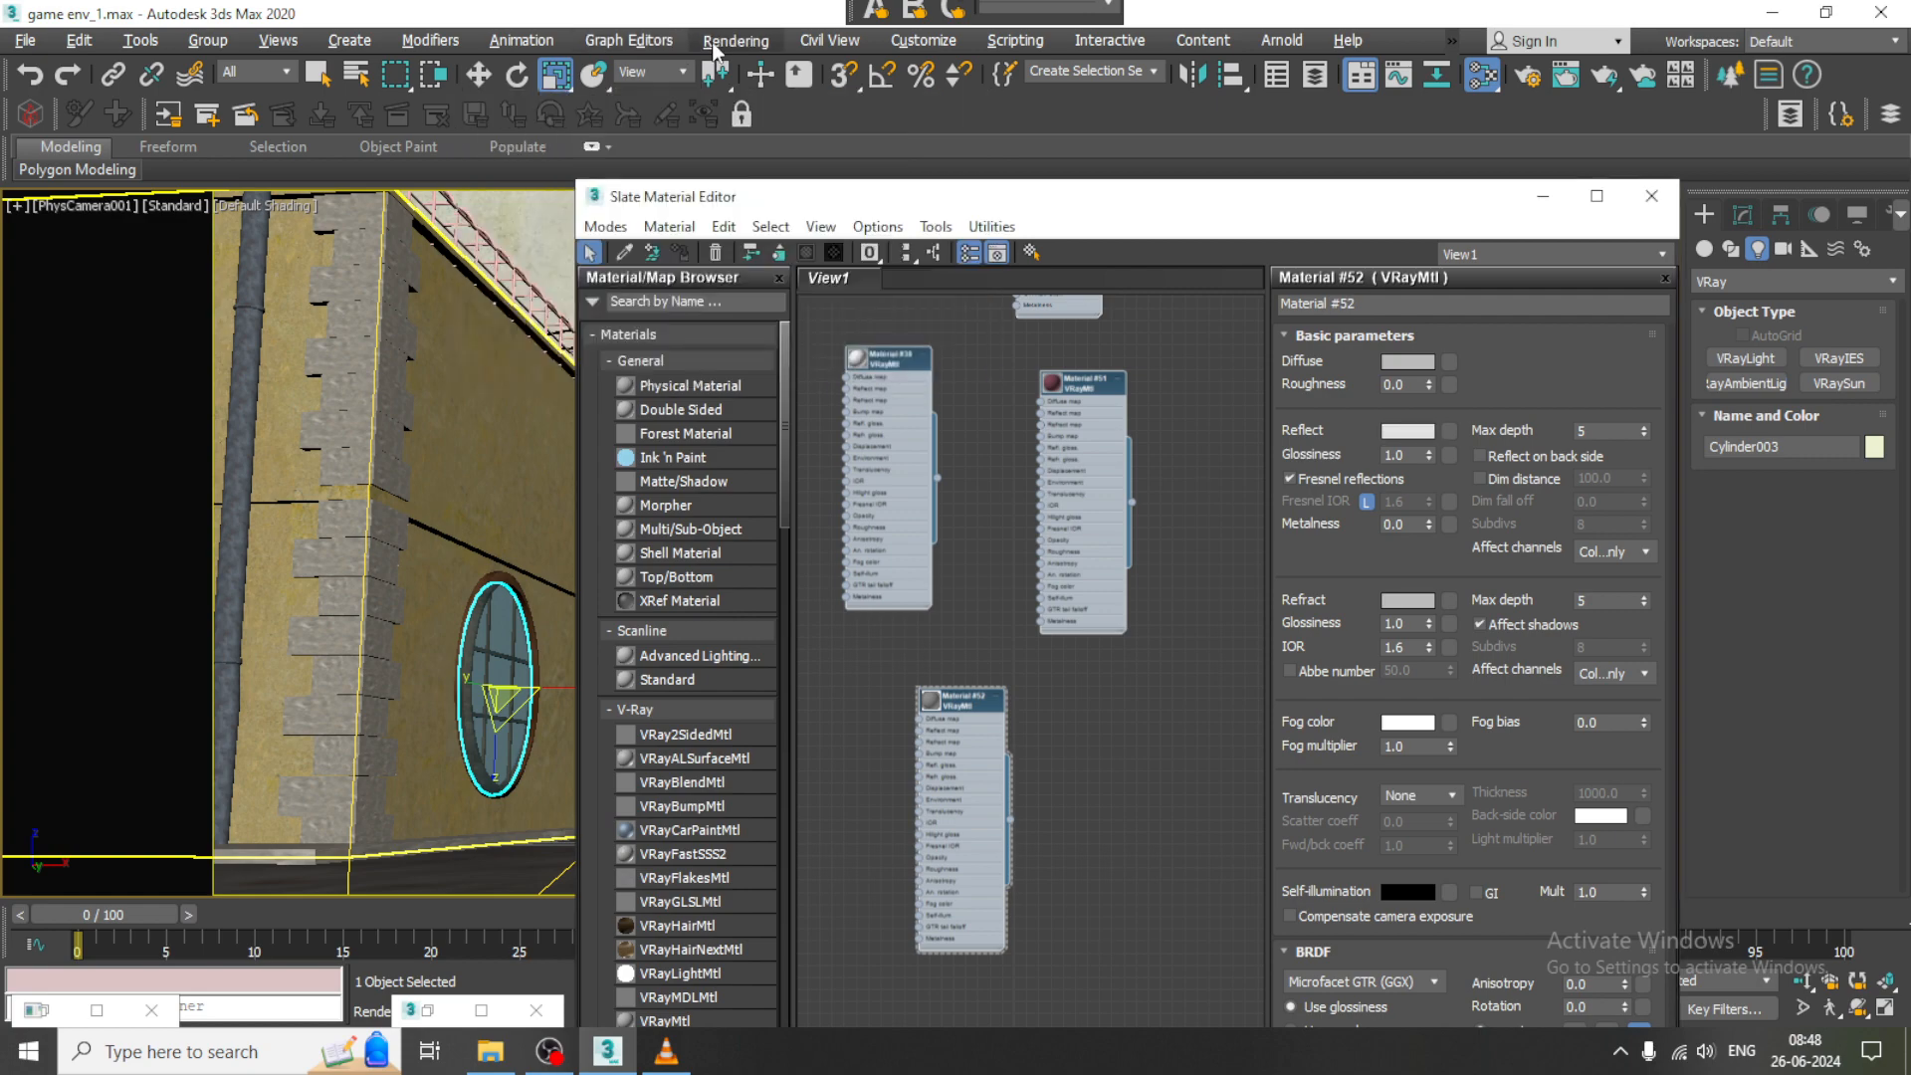
- Render the camera view to check the window glass, stop the prepass and close the frame buffer
click(737, 40)
click(748, 75)
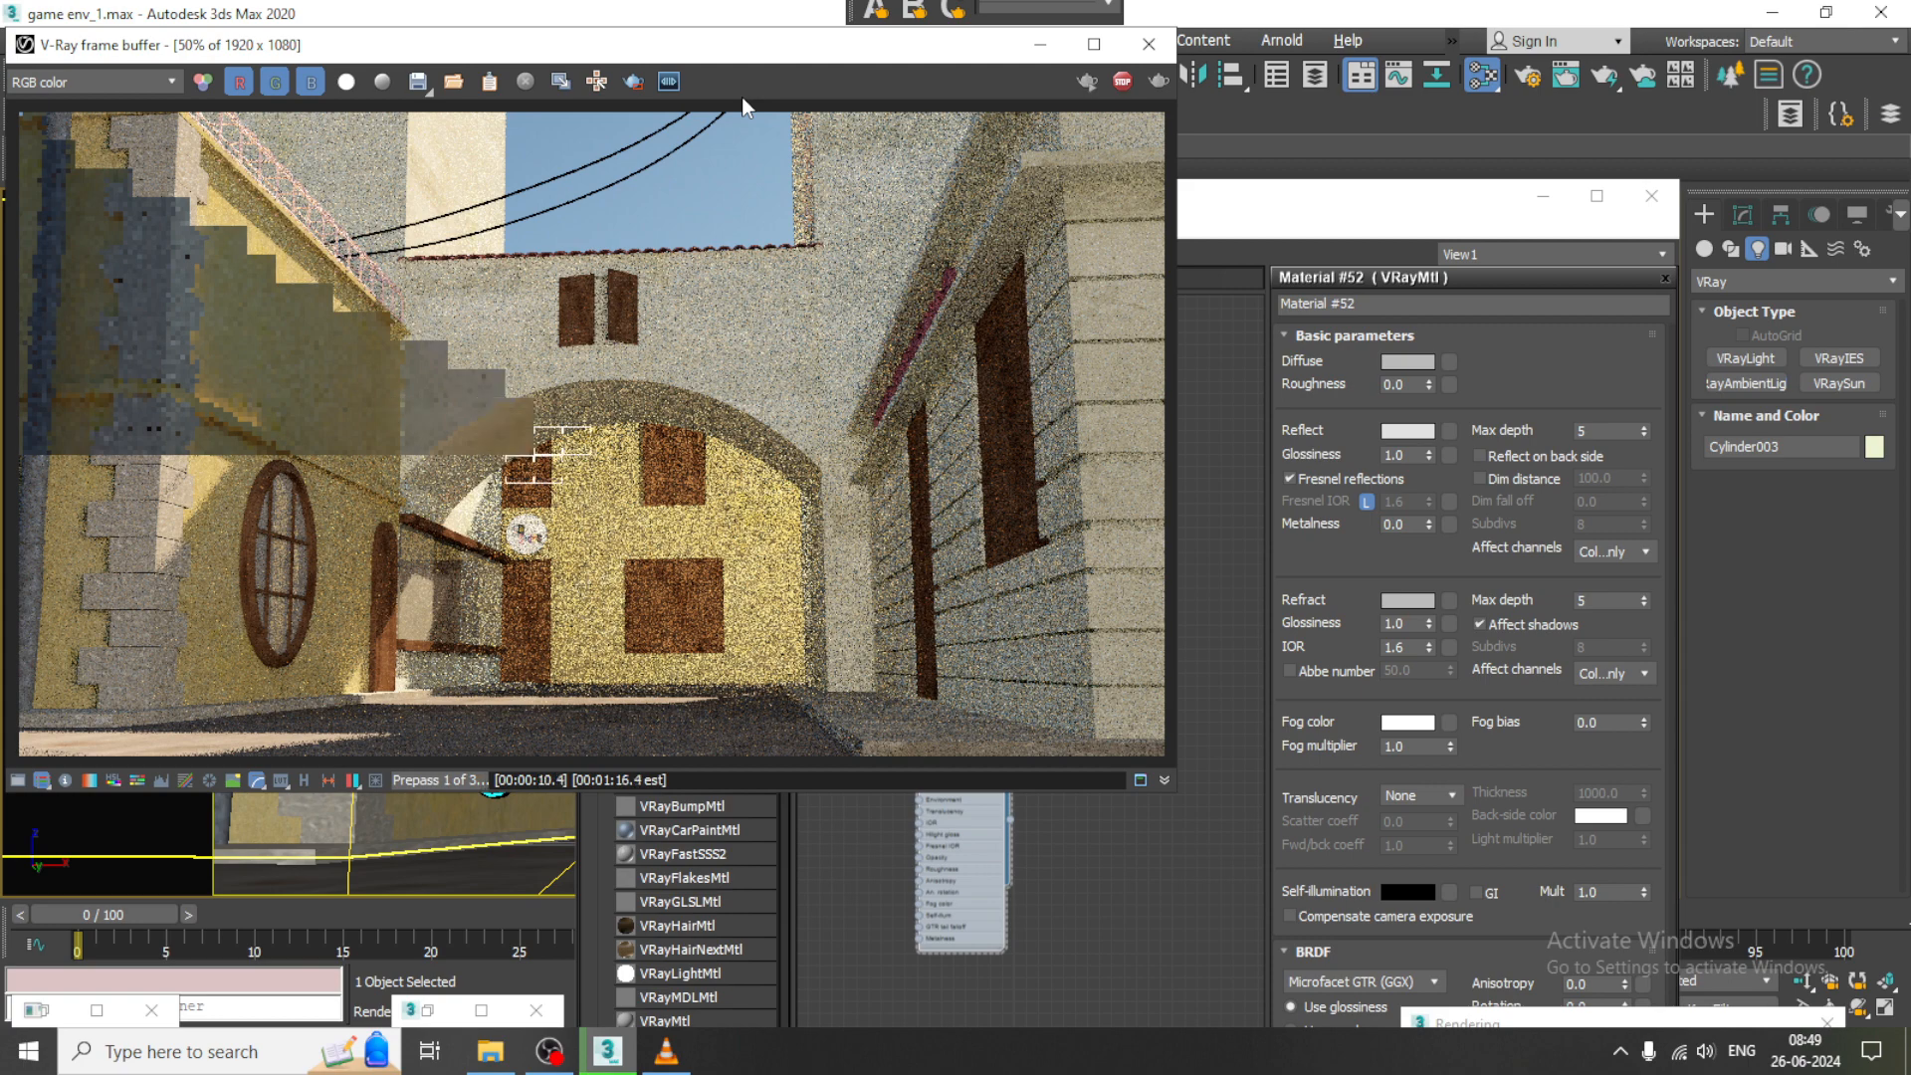
key(Escape)
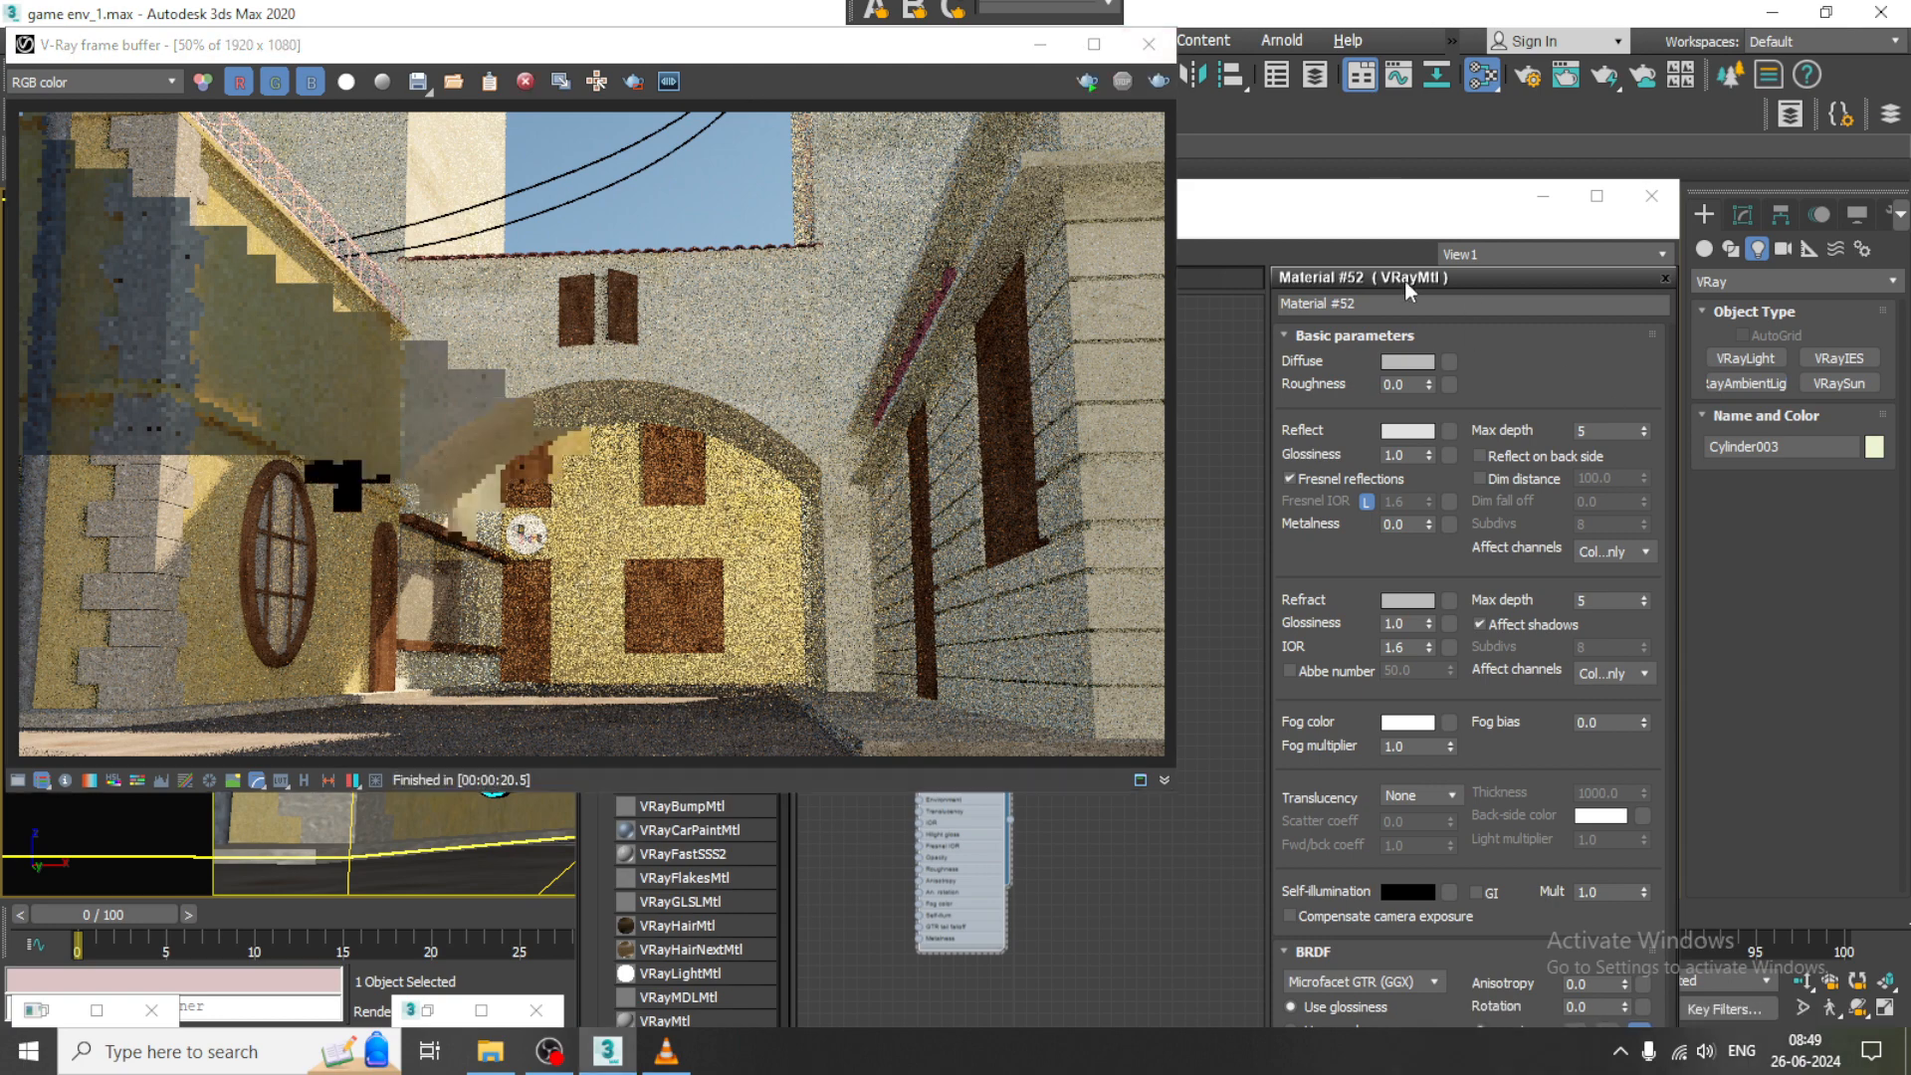
click(1149, 43)
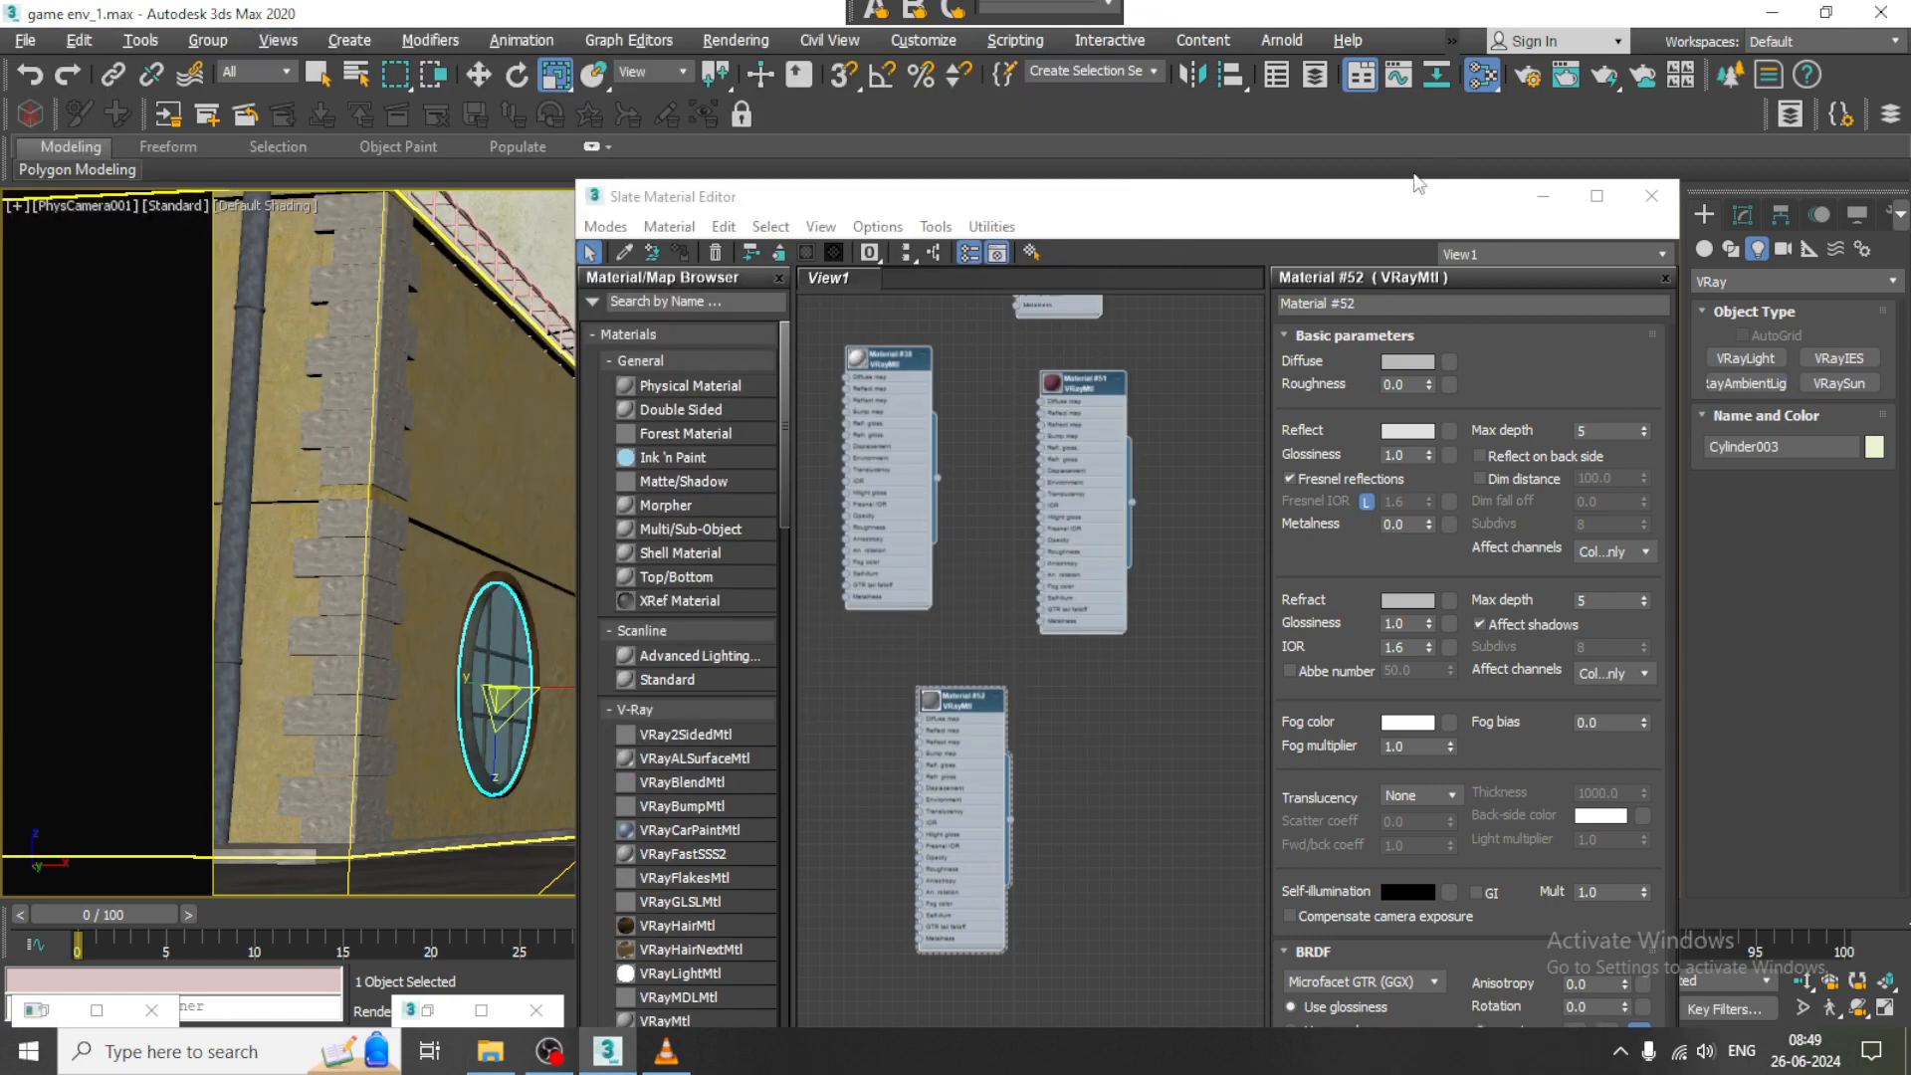
- Move the Slate editor clear of the windows and check the rectangular pane and round glass against Material #52
drag(1342, 199, 1574, 647)
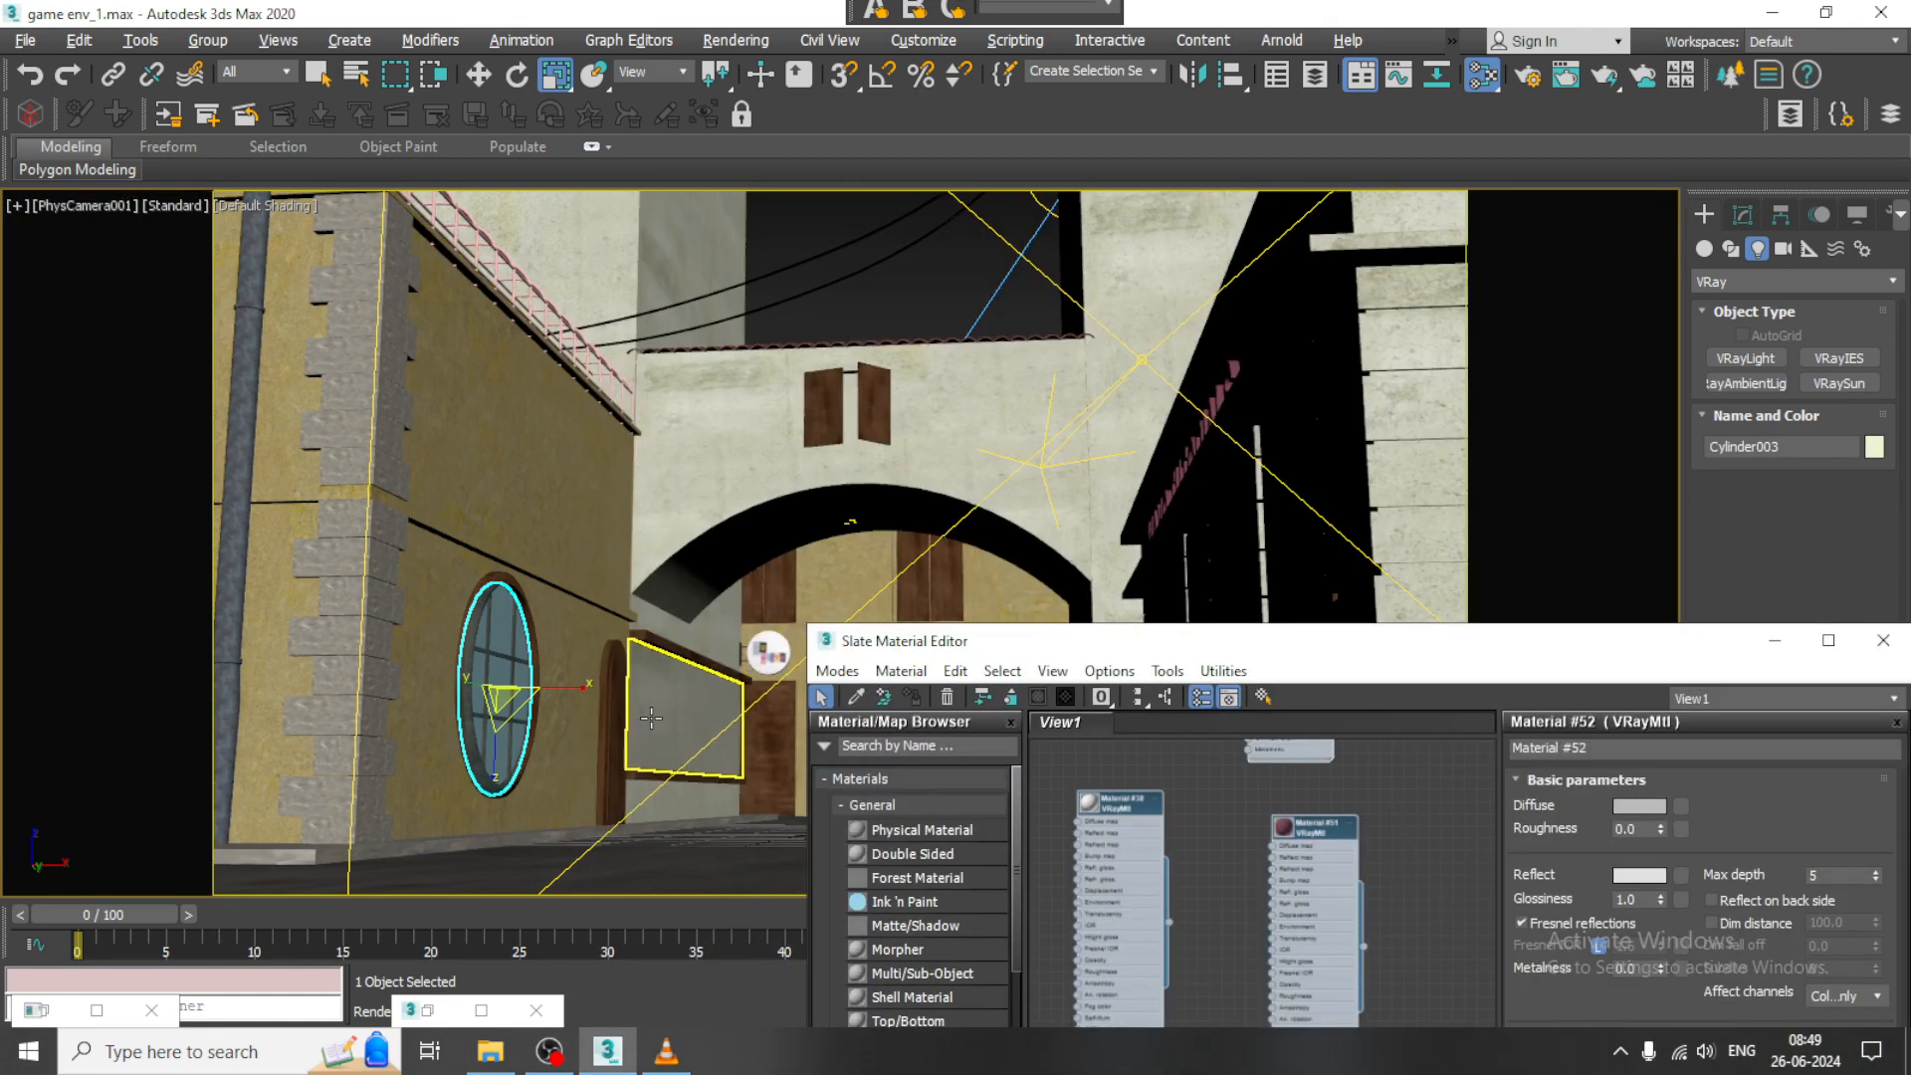
click(637, 761)
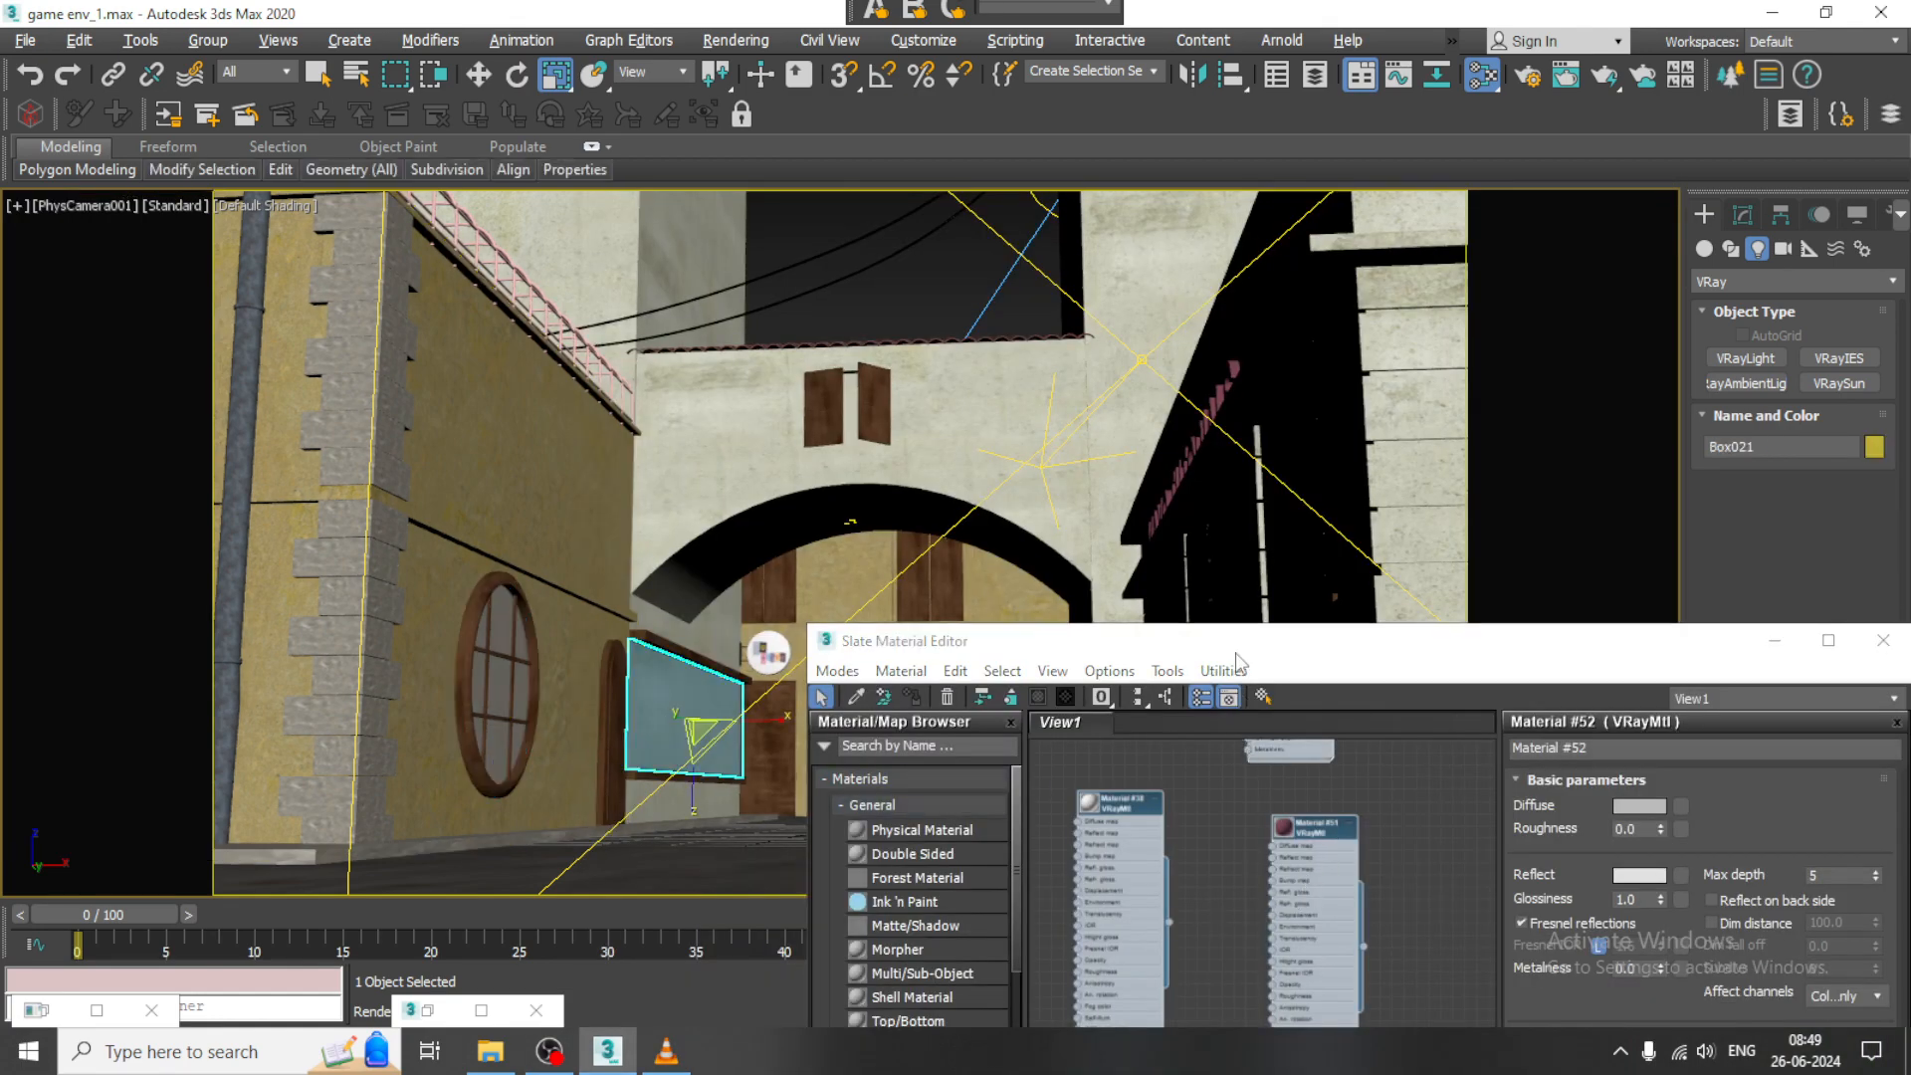
drag(1236, 654, 1269, 371)
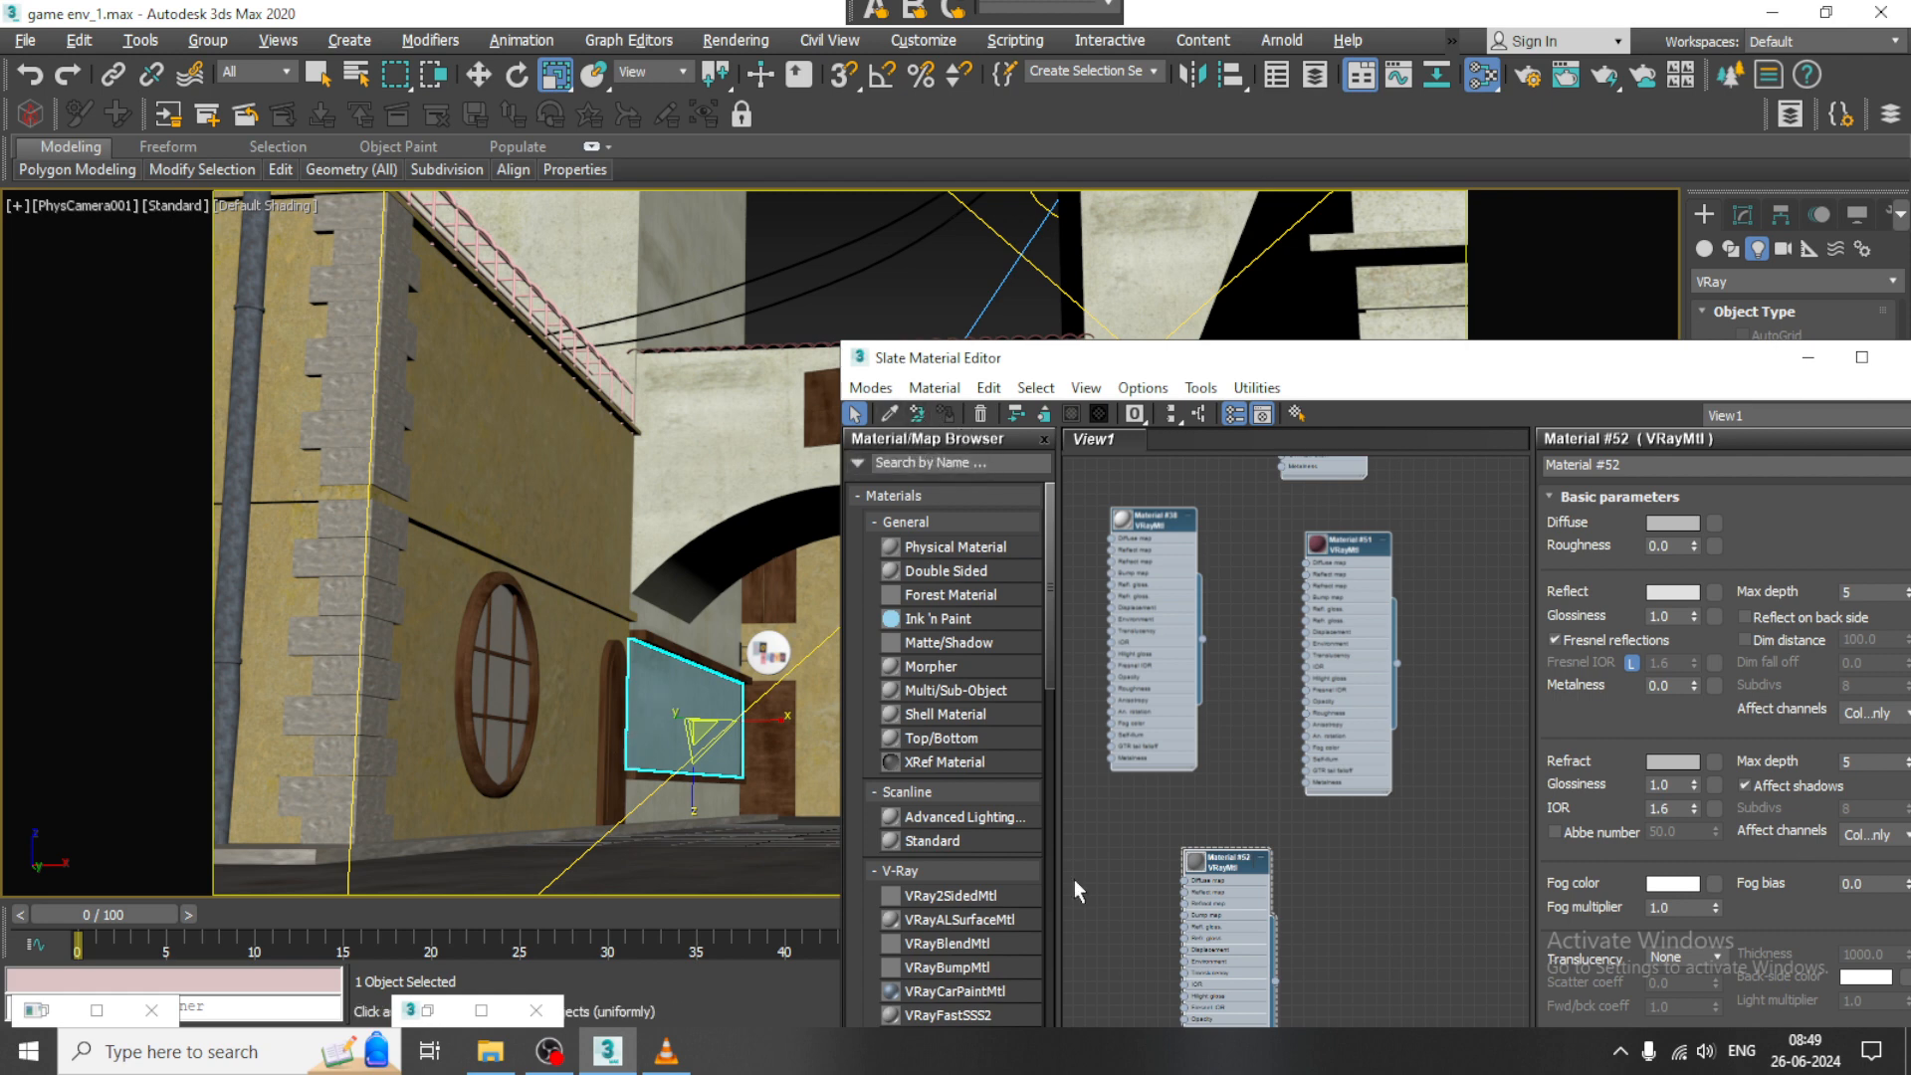
key(w)
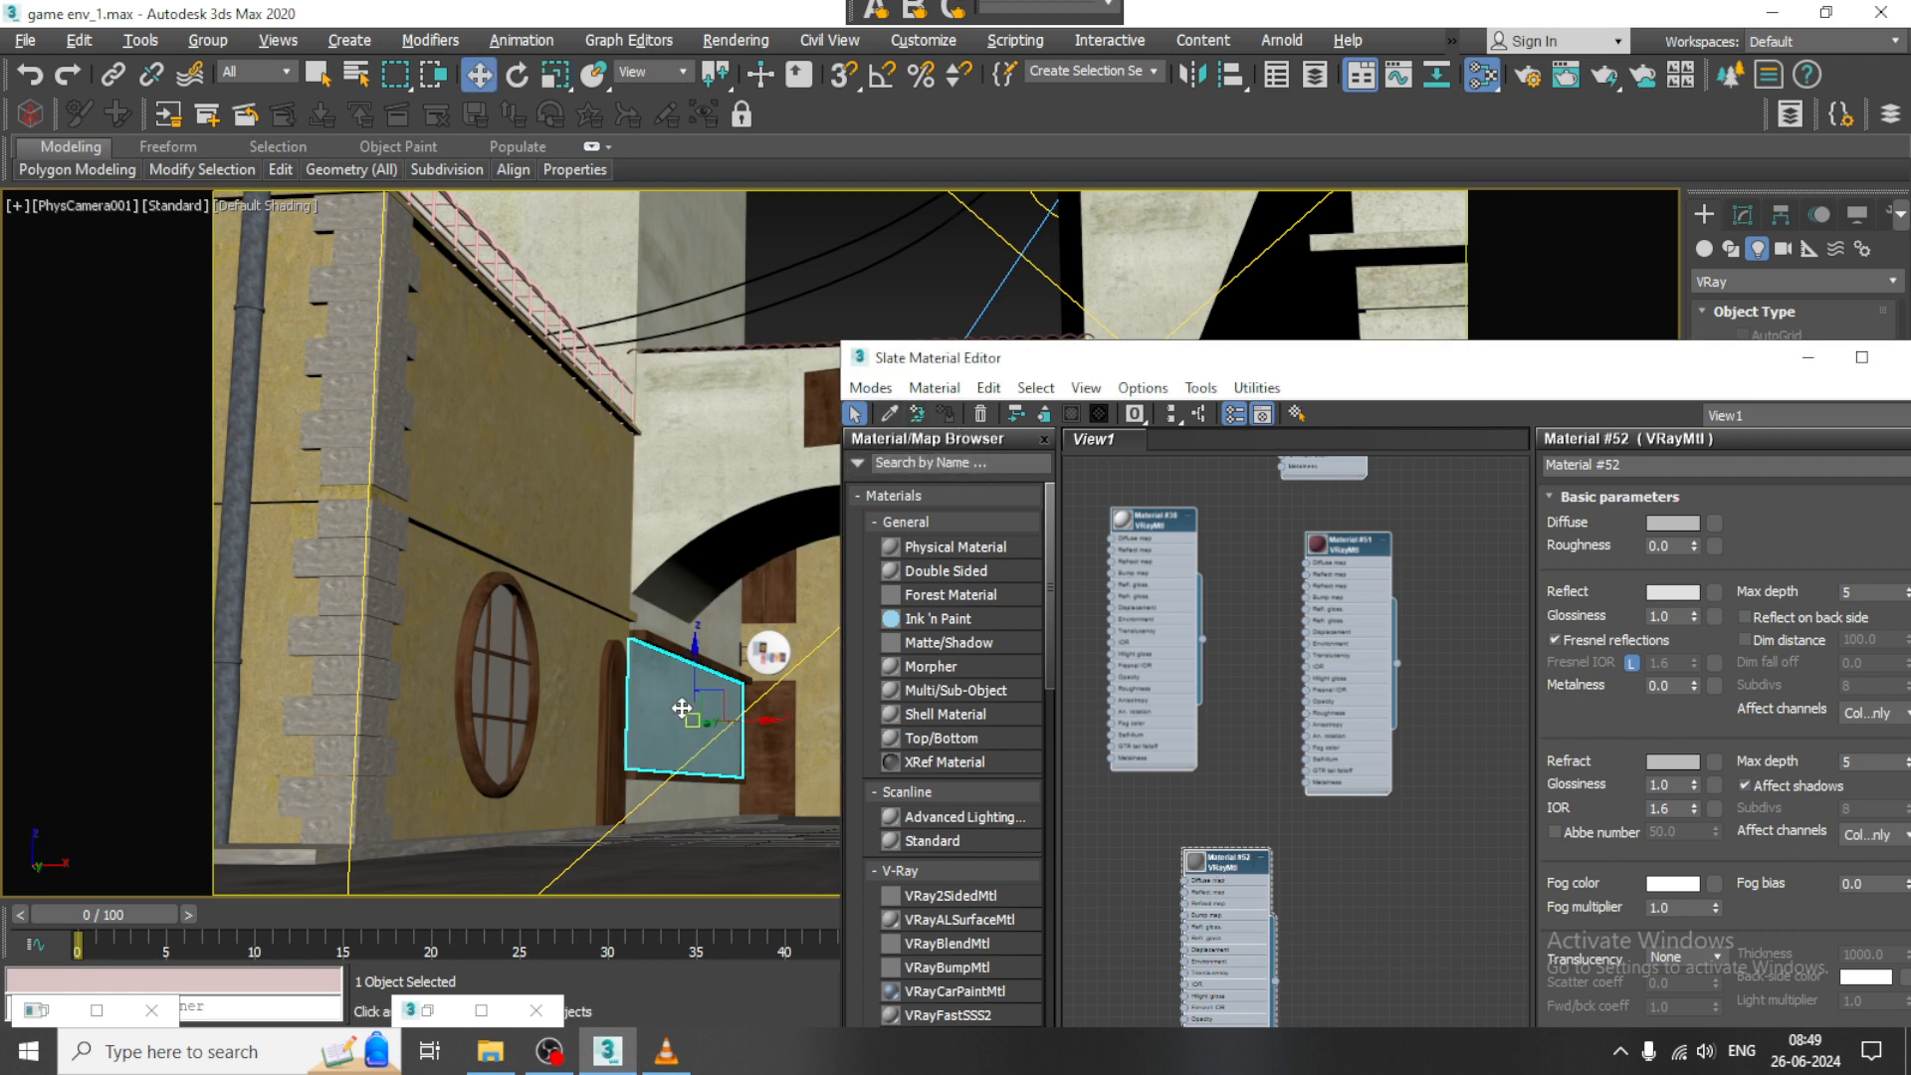
click(667, 700)
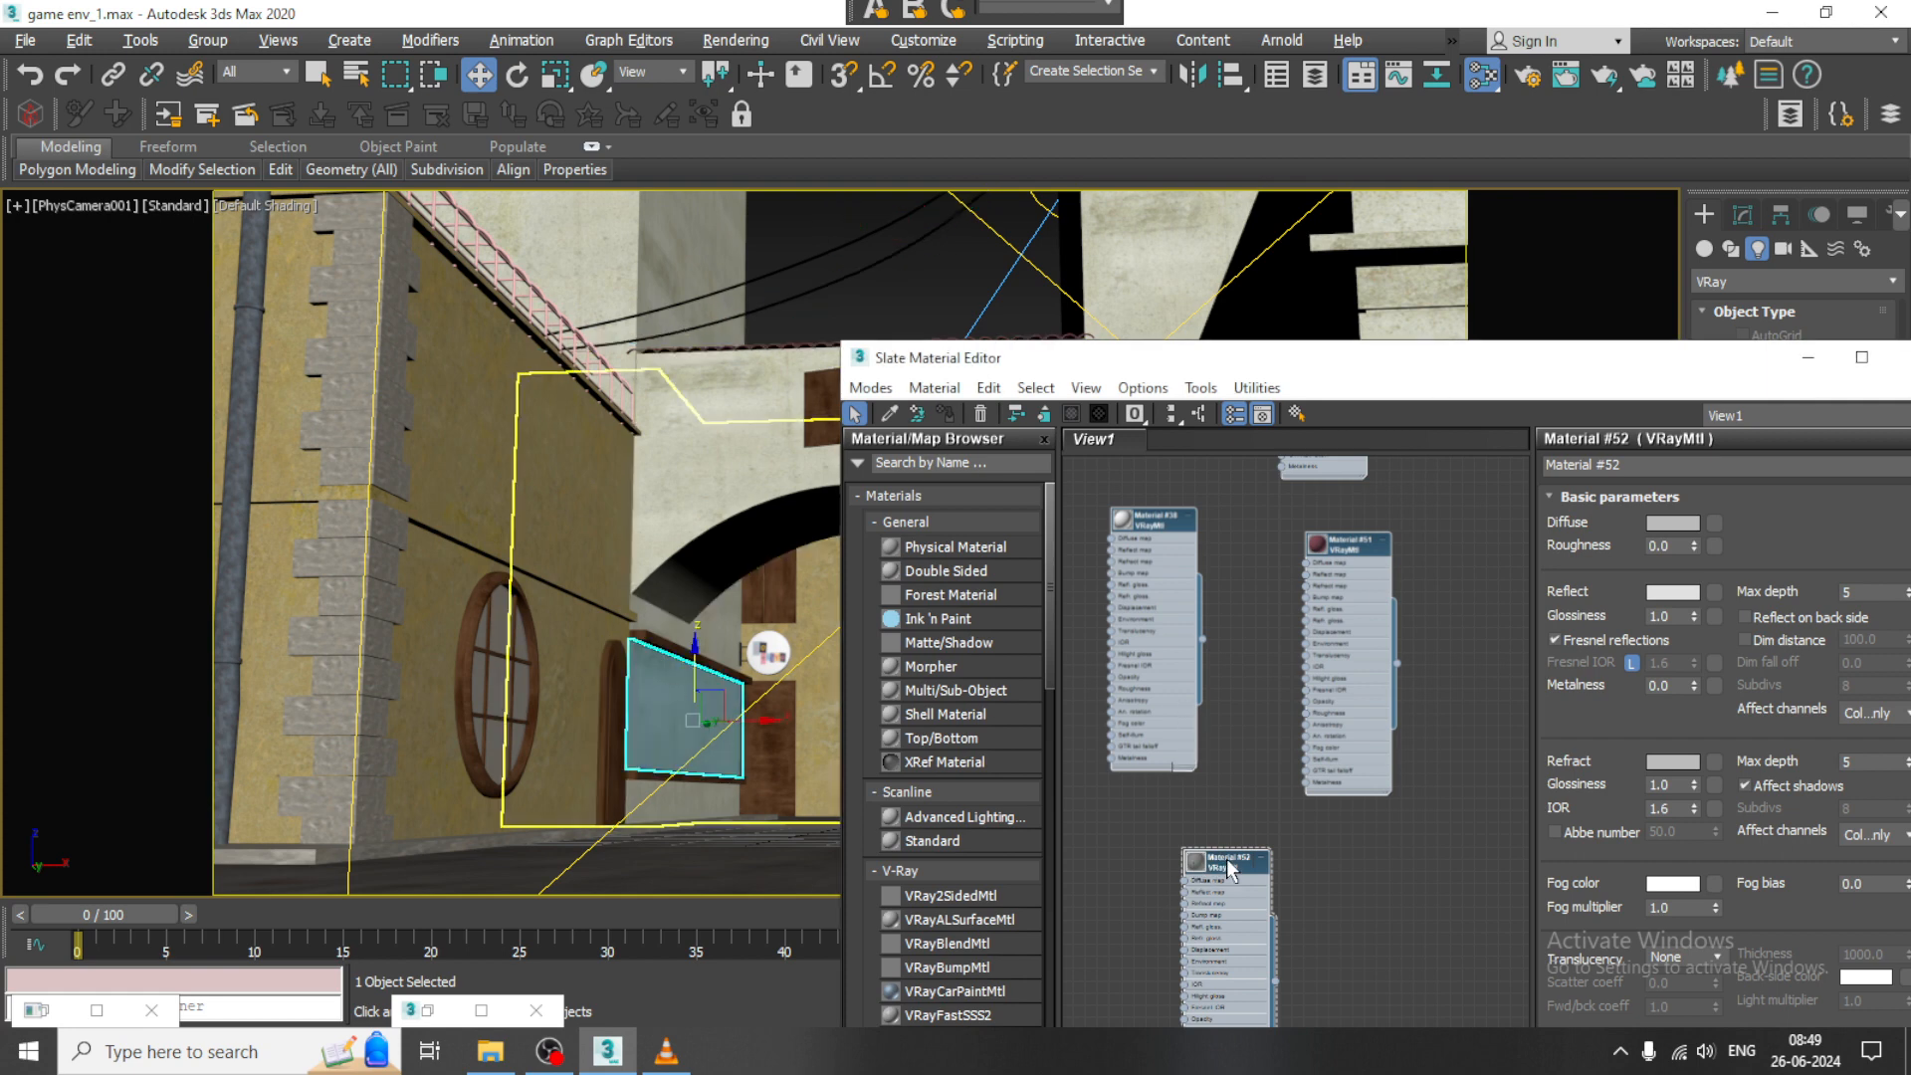
click(496, 657)
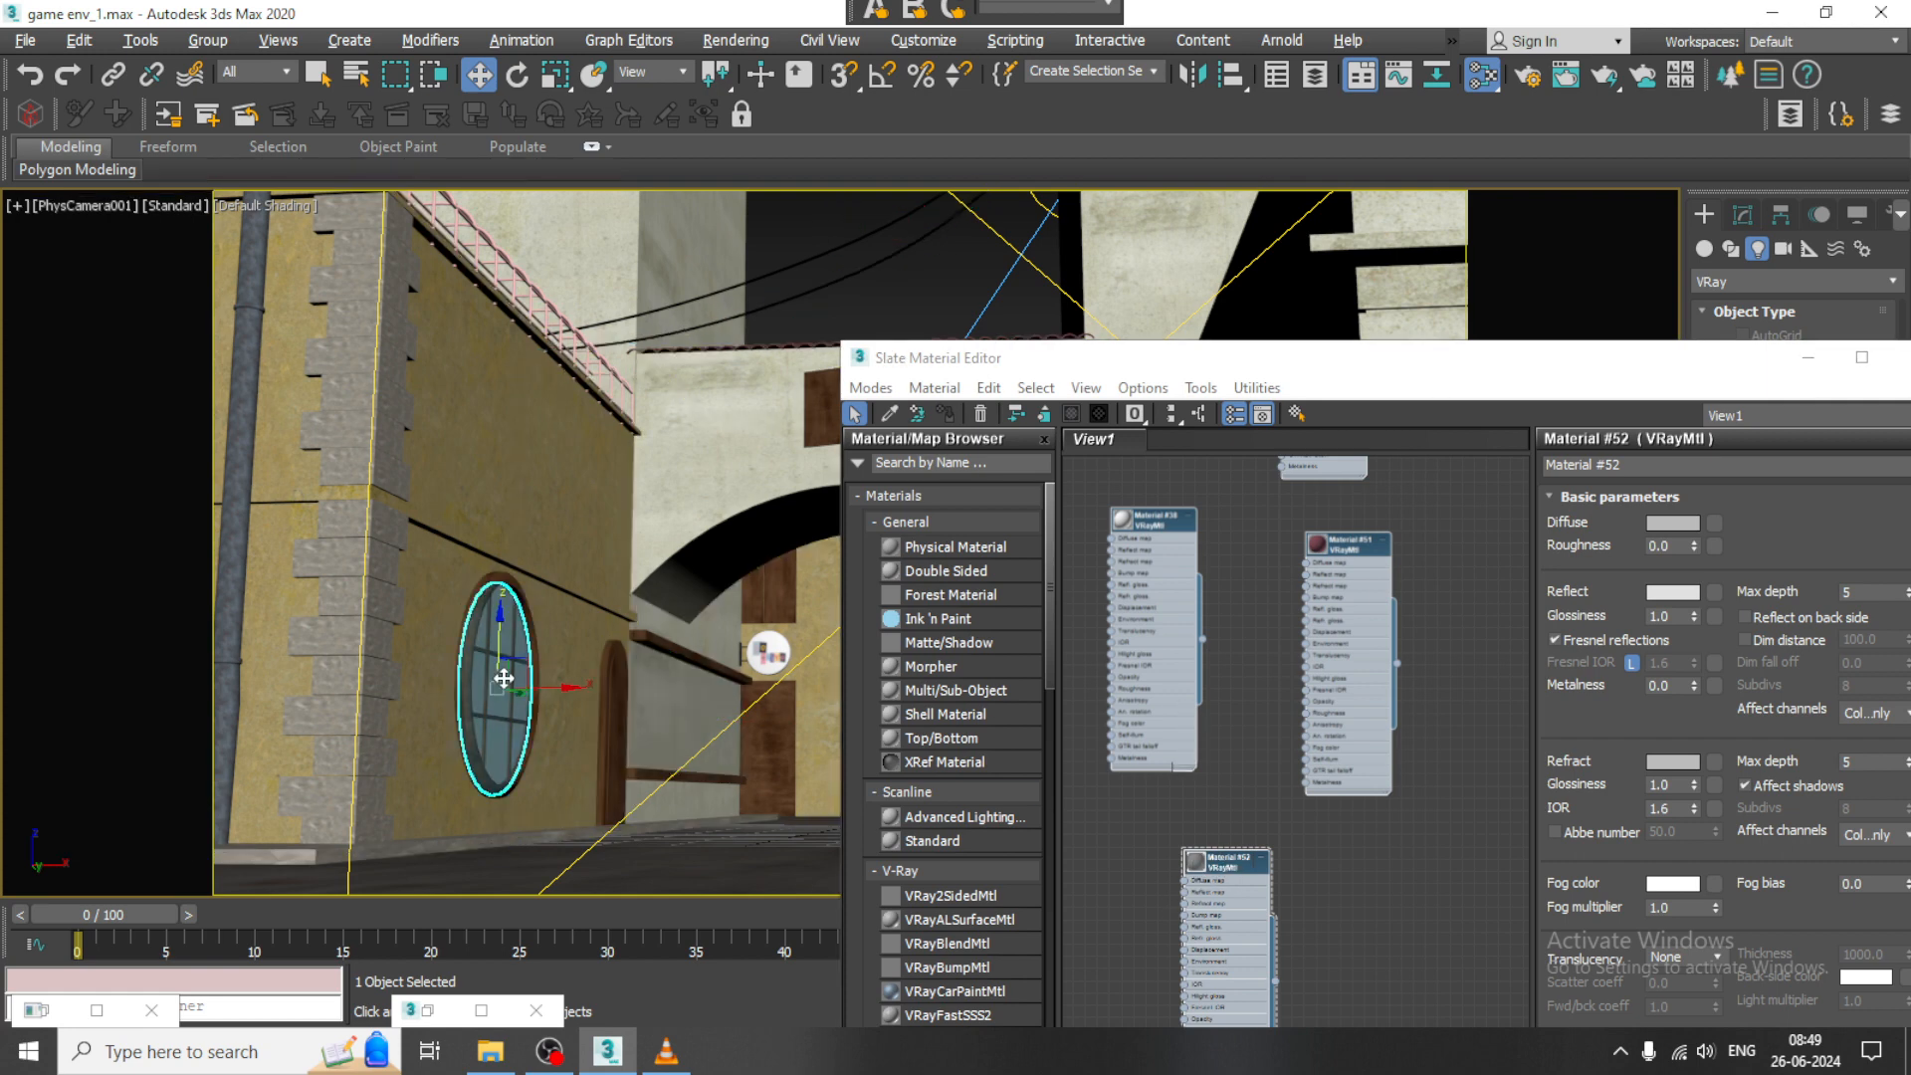
click(1222, 869)
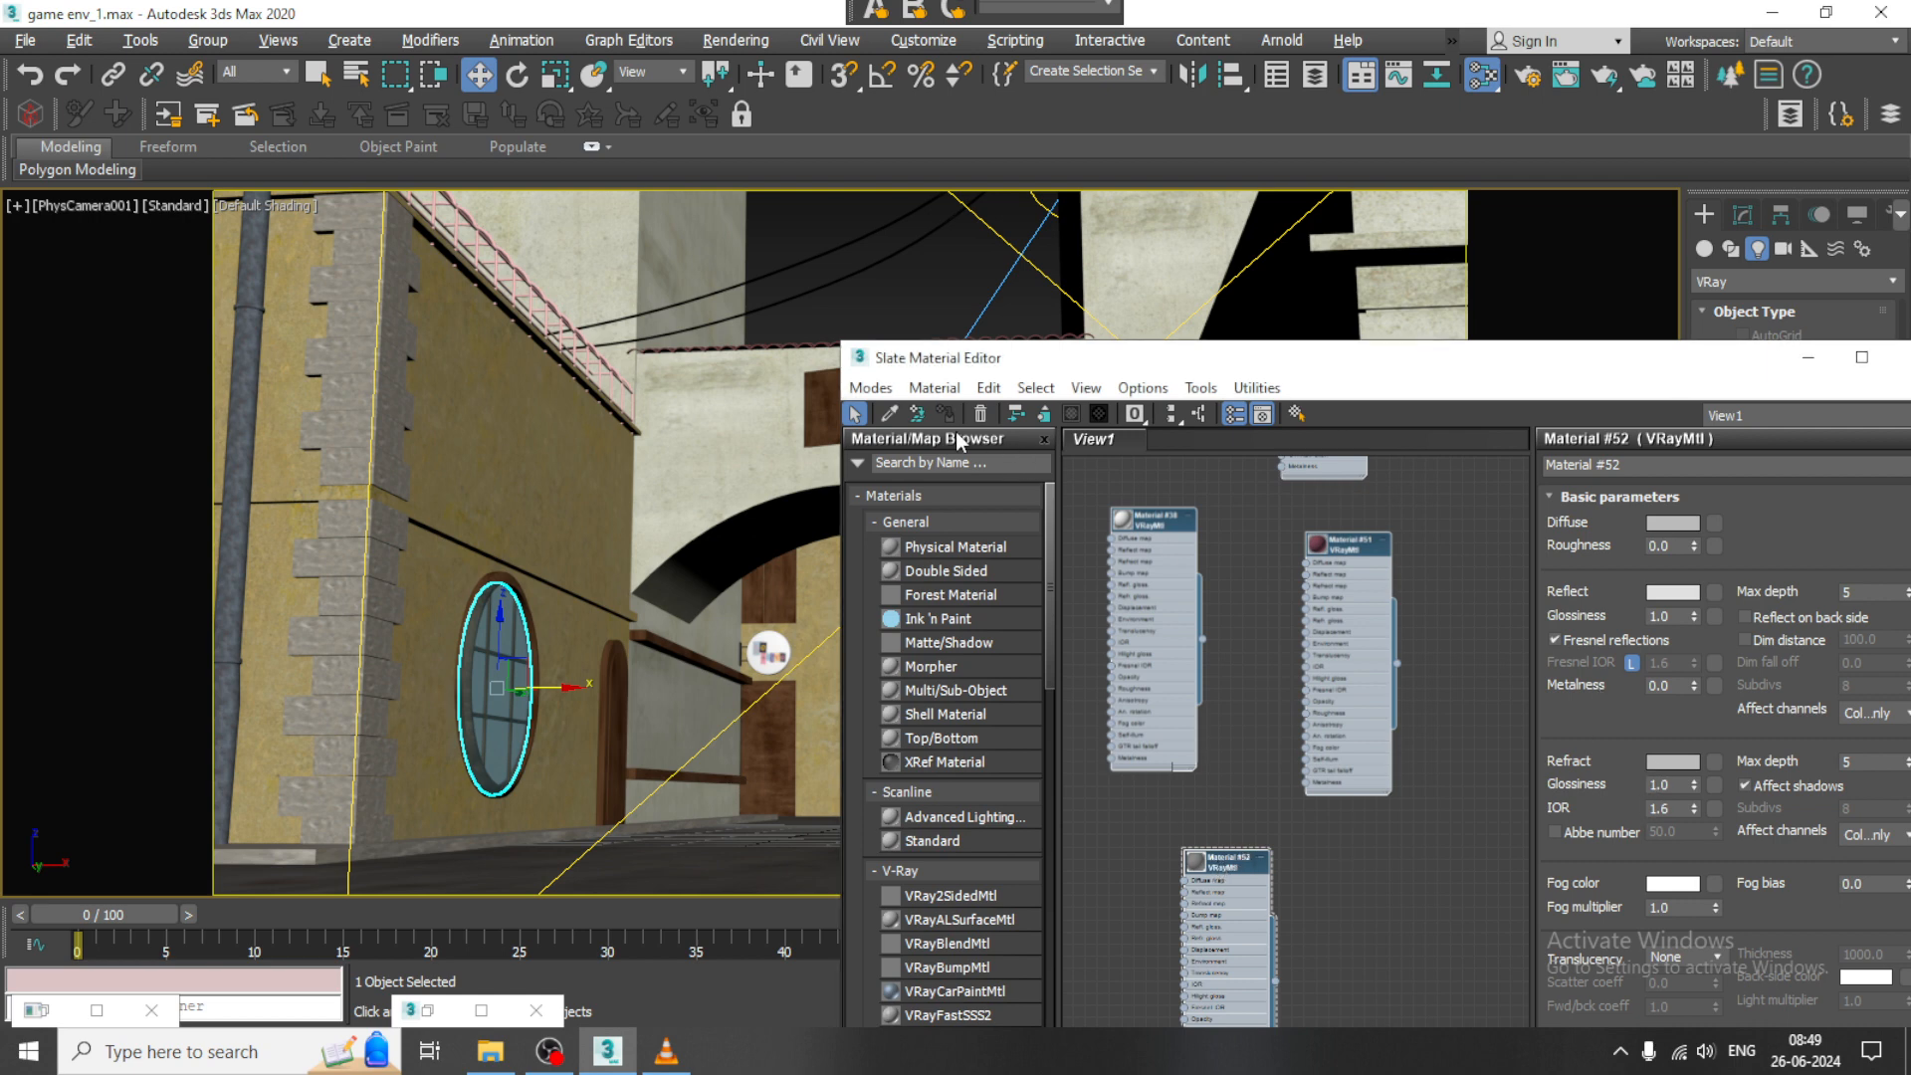
- Select the rectangular window pane beside the arch, add a new VRayMtl next to Material #52 and open its parameters
click(716, 717)
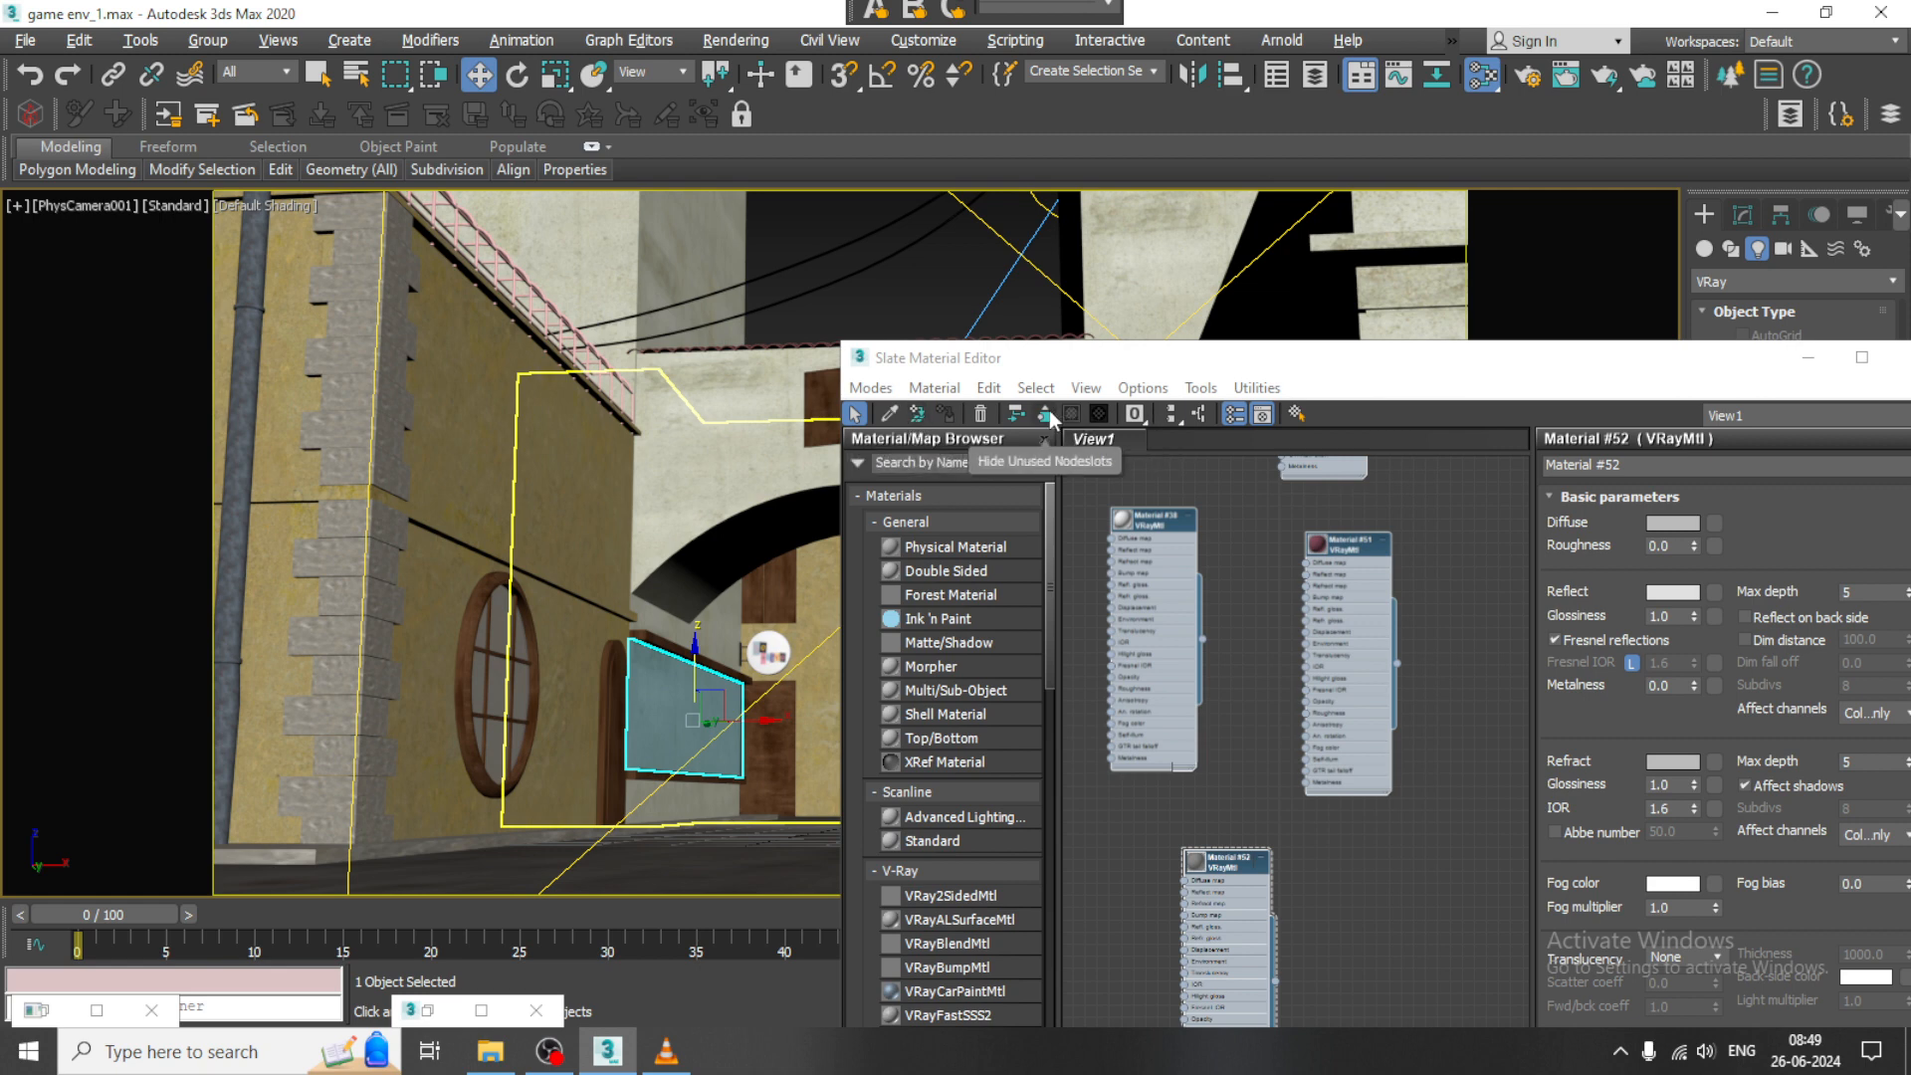
click(1232, 872)
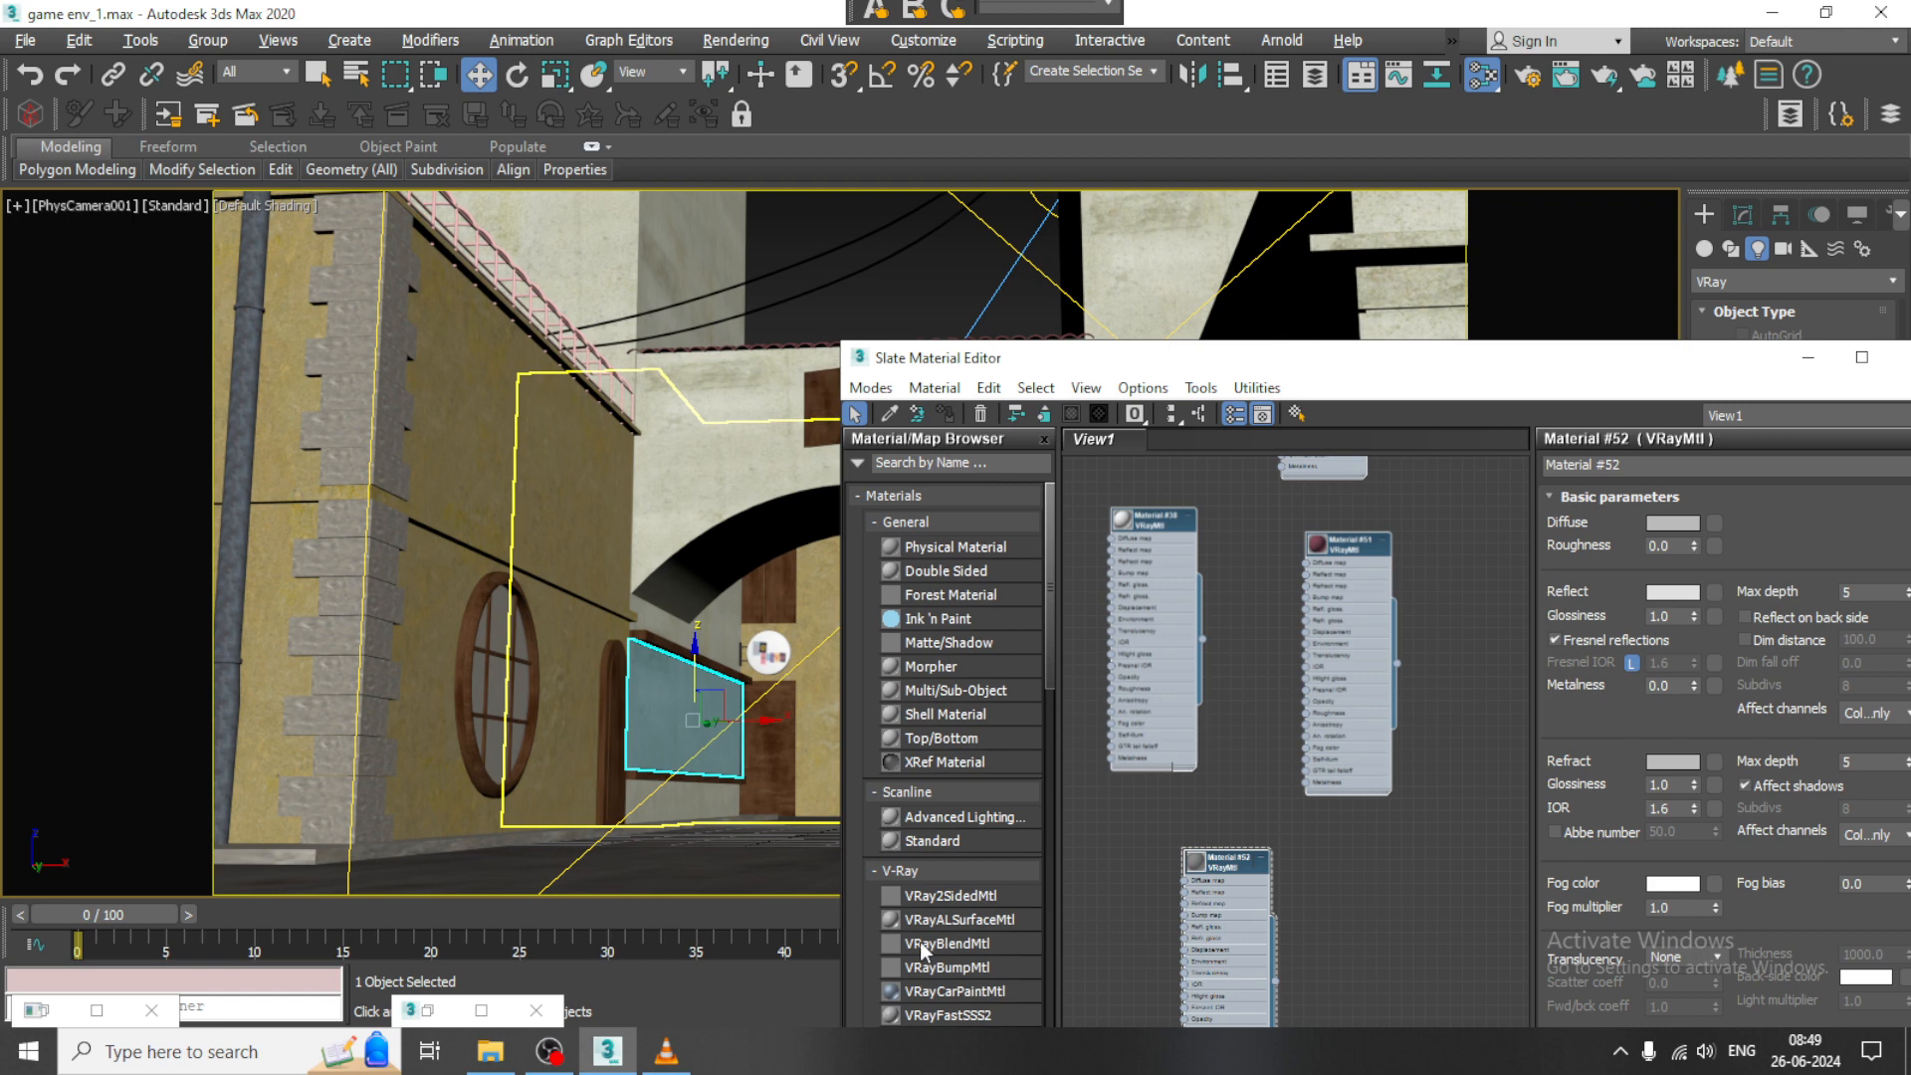
scroll(961, 832, down, 8)
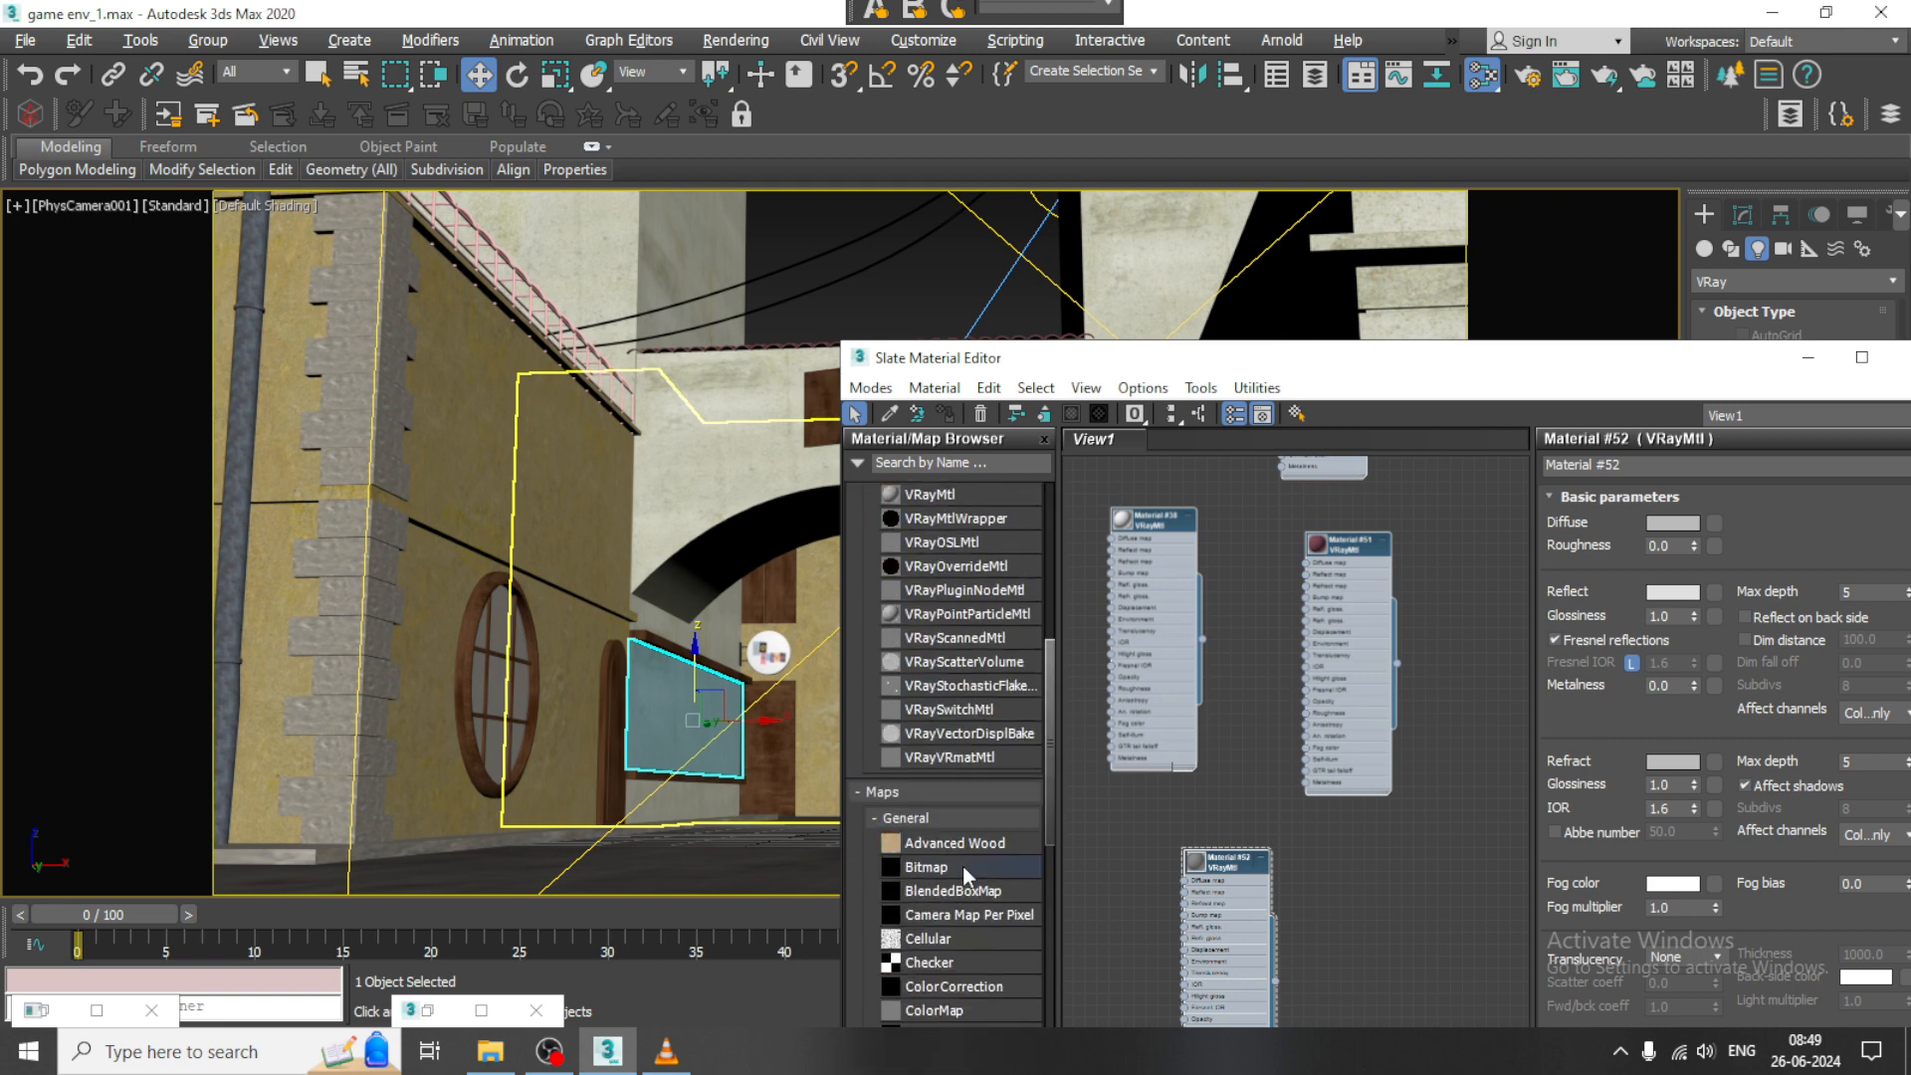
scroll(941, 716, up, 2)
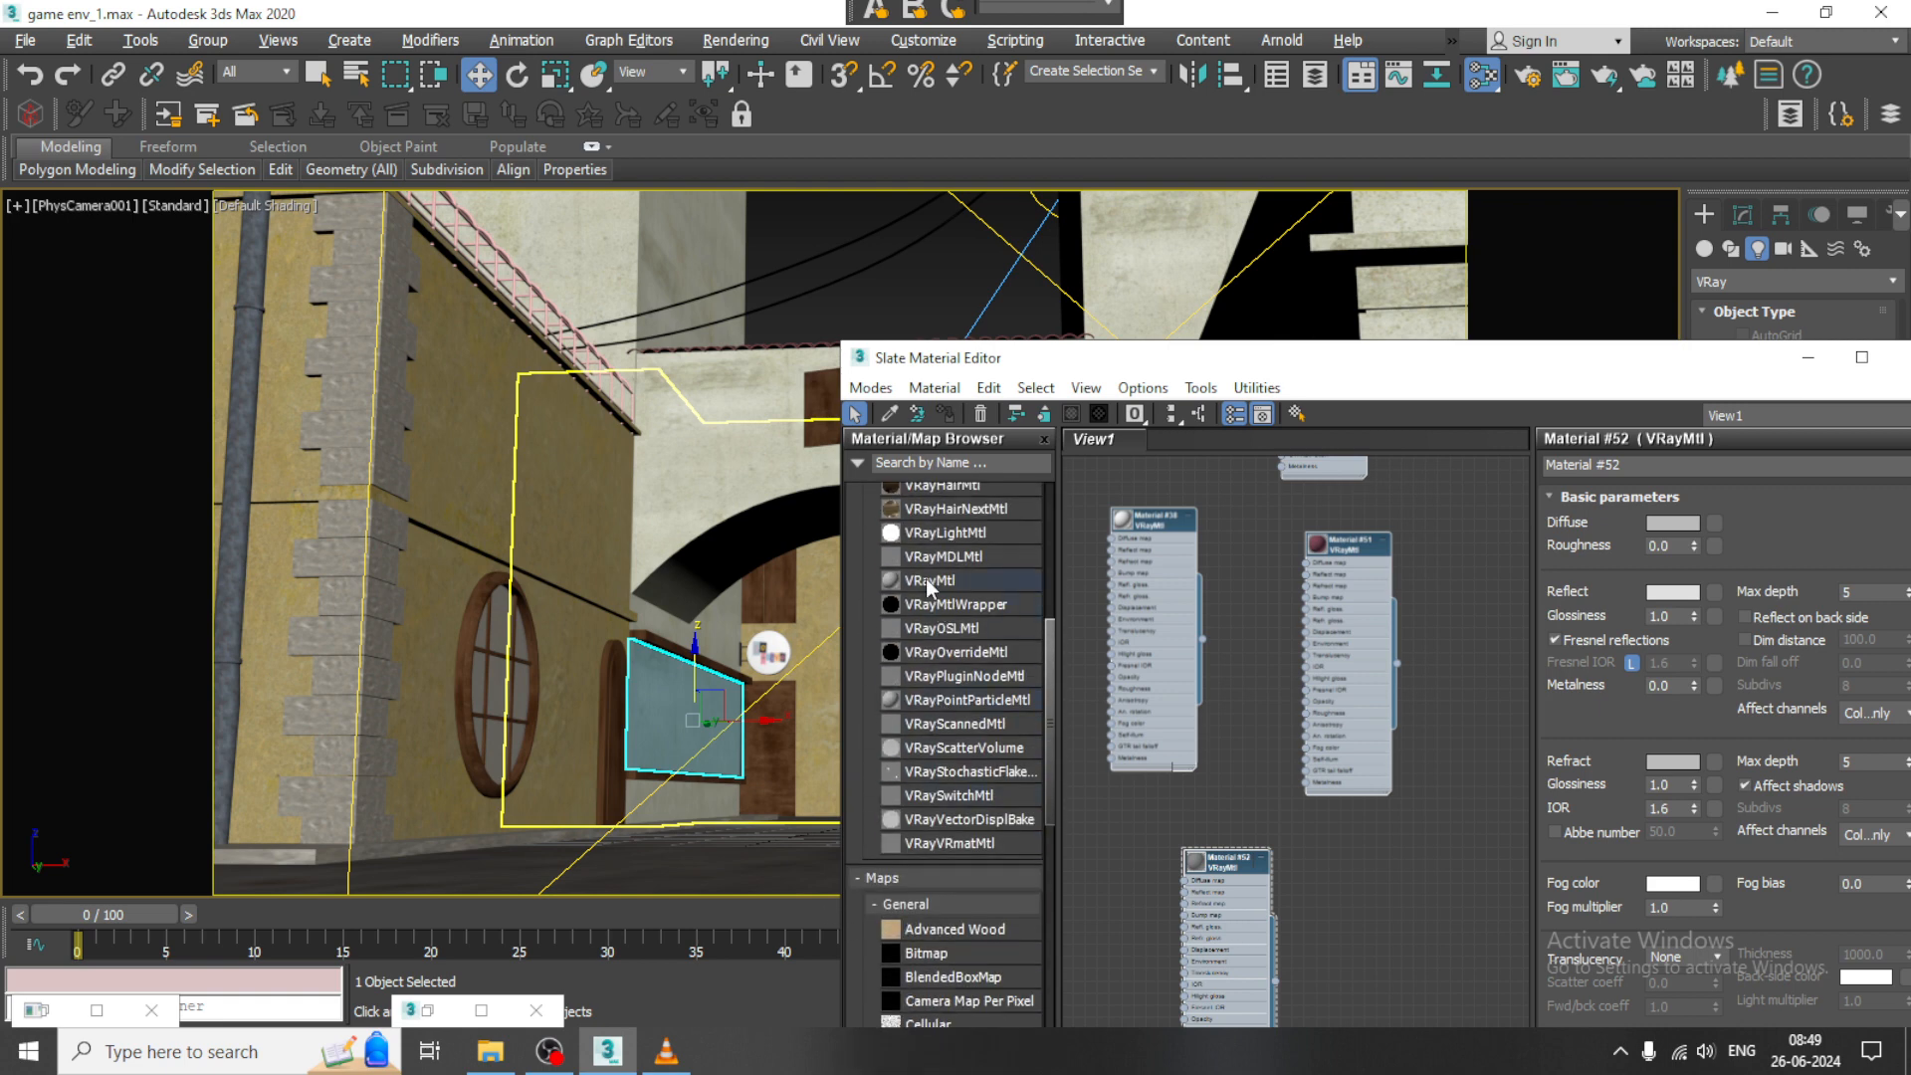
drag(941, 580, 1368, 886)
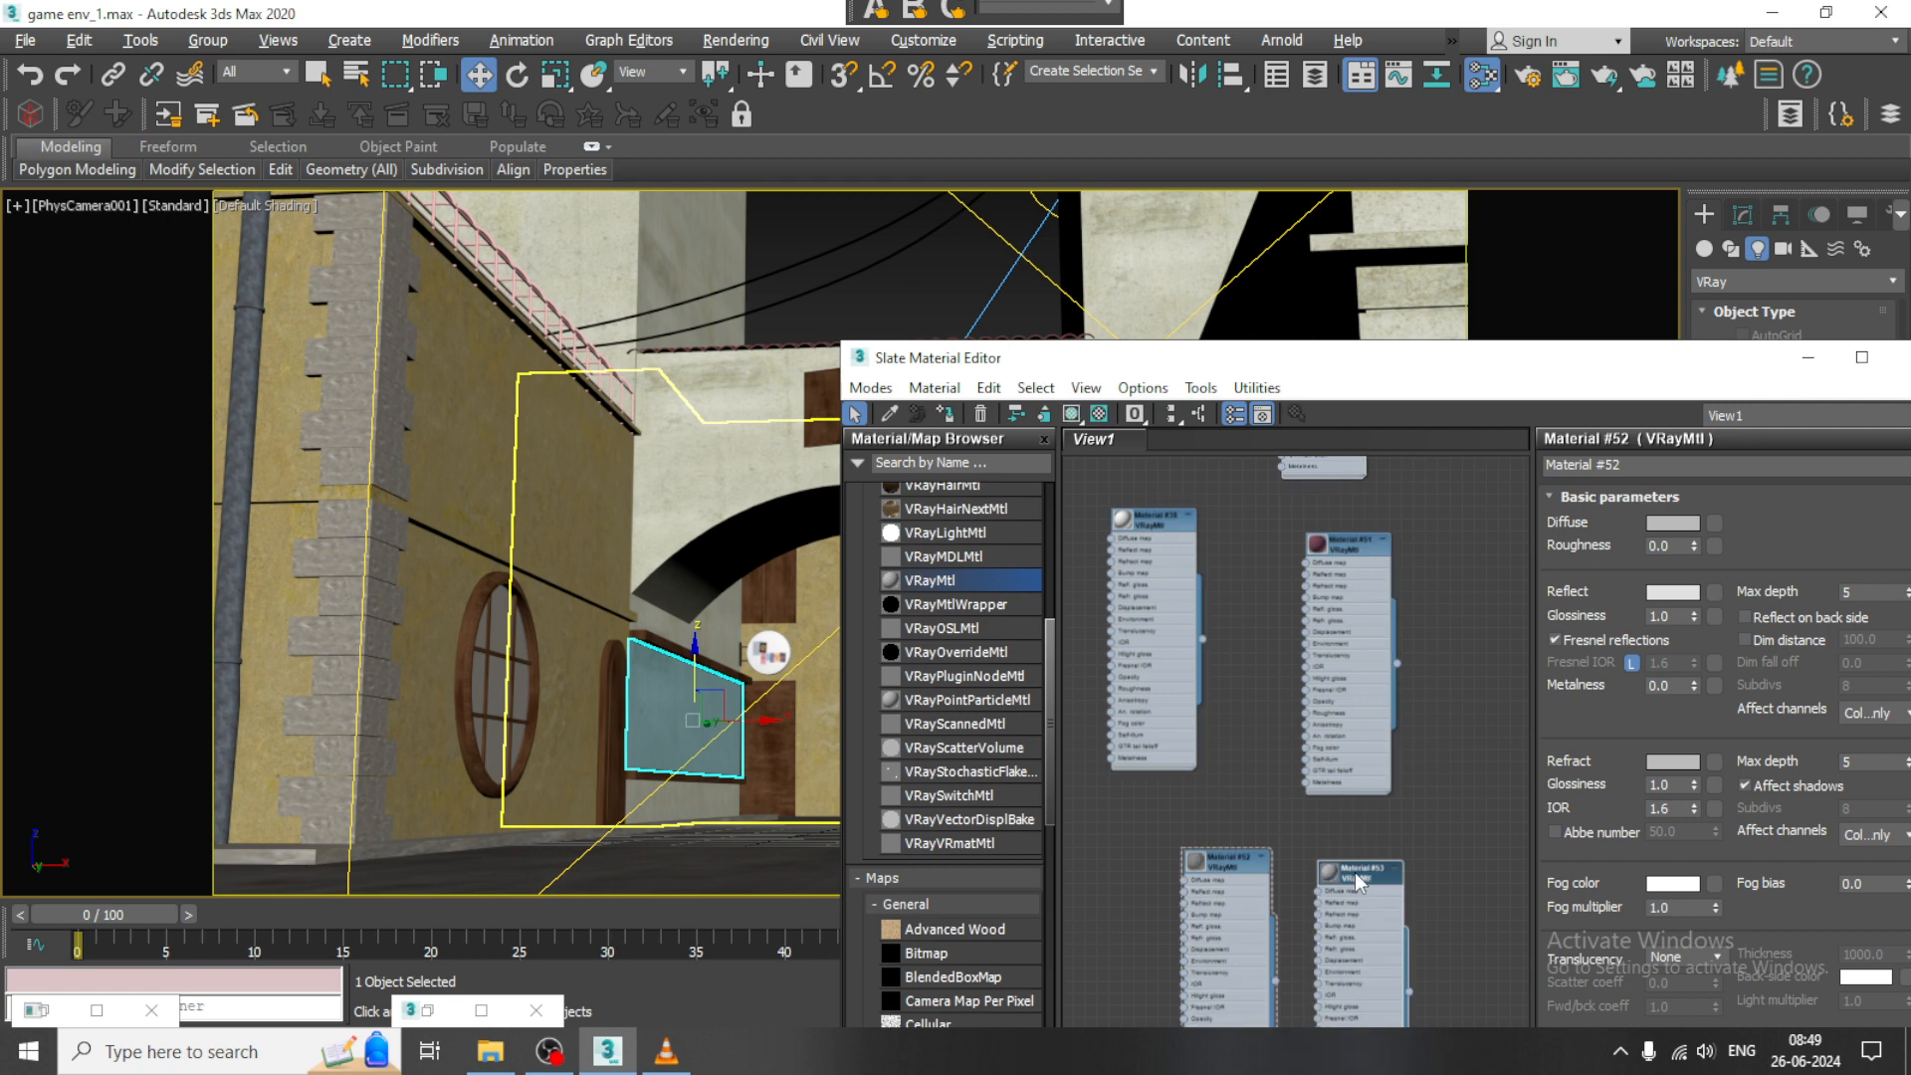
double_click(1359, 882)
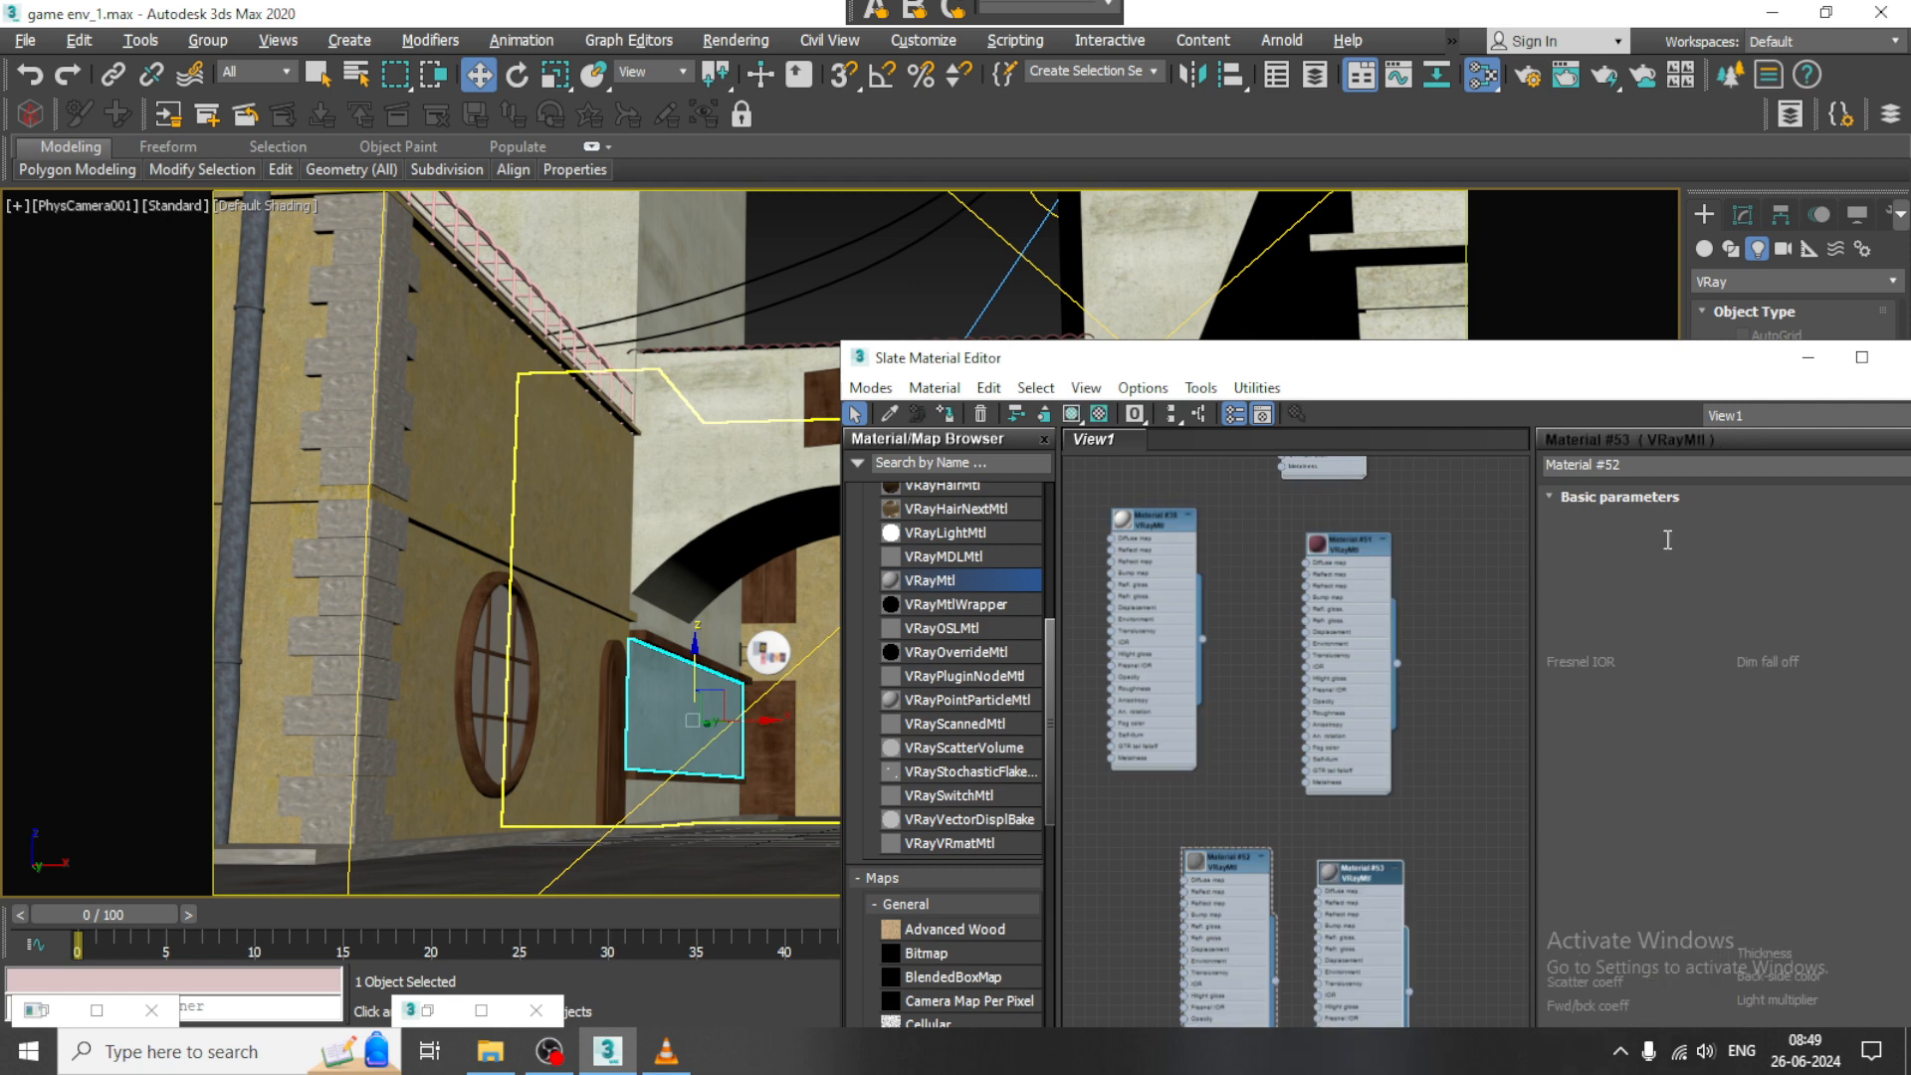
- Check the reflection and refraction colour values of Material #52 and return to the new VRayMtl's parameters
double_click(1223, 862)
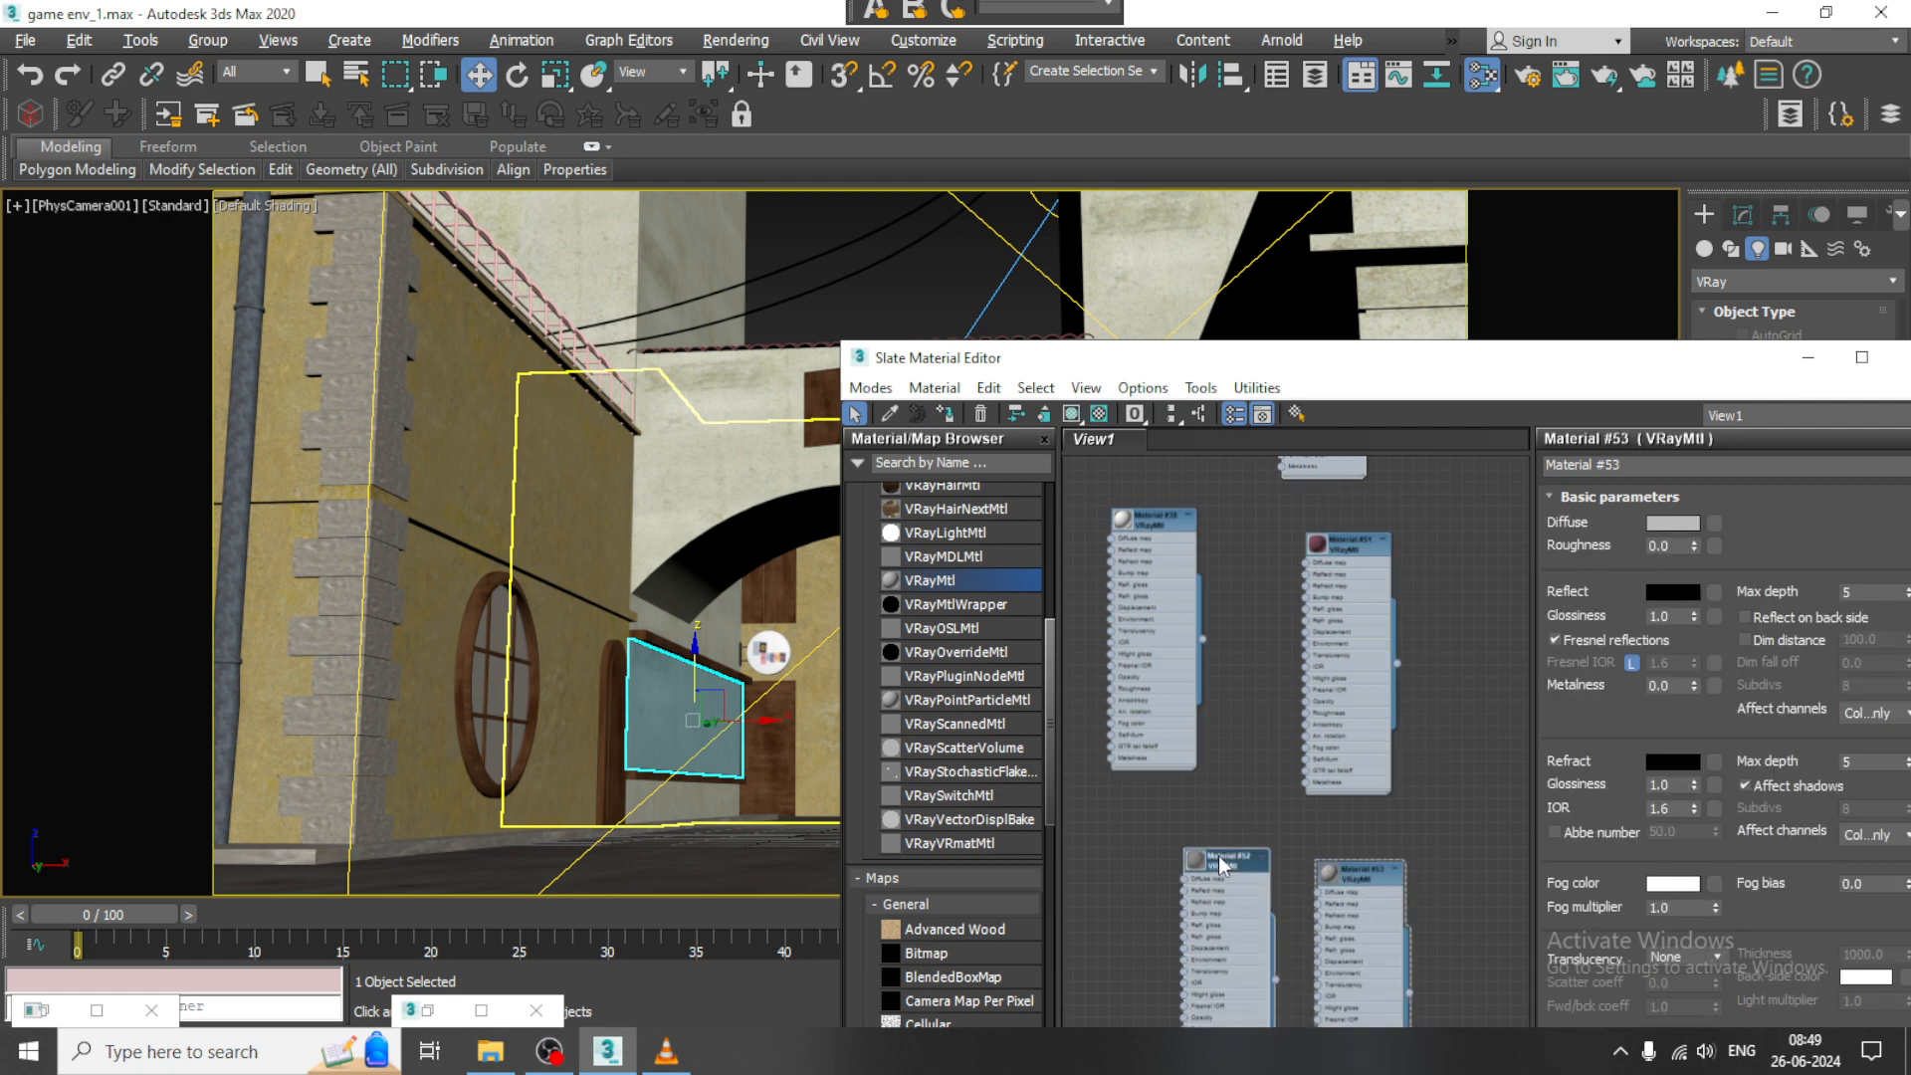
click(1672, 592)
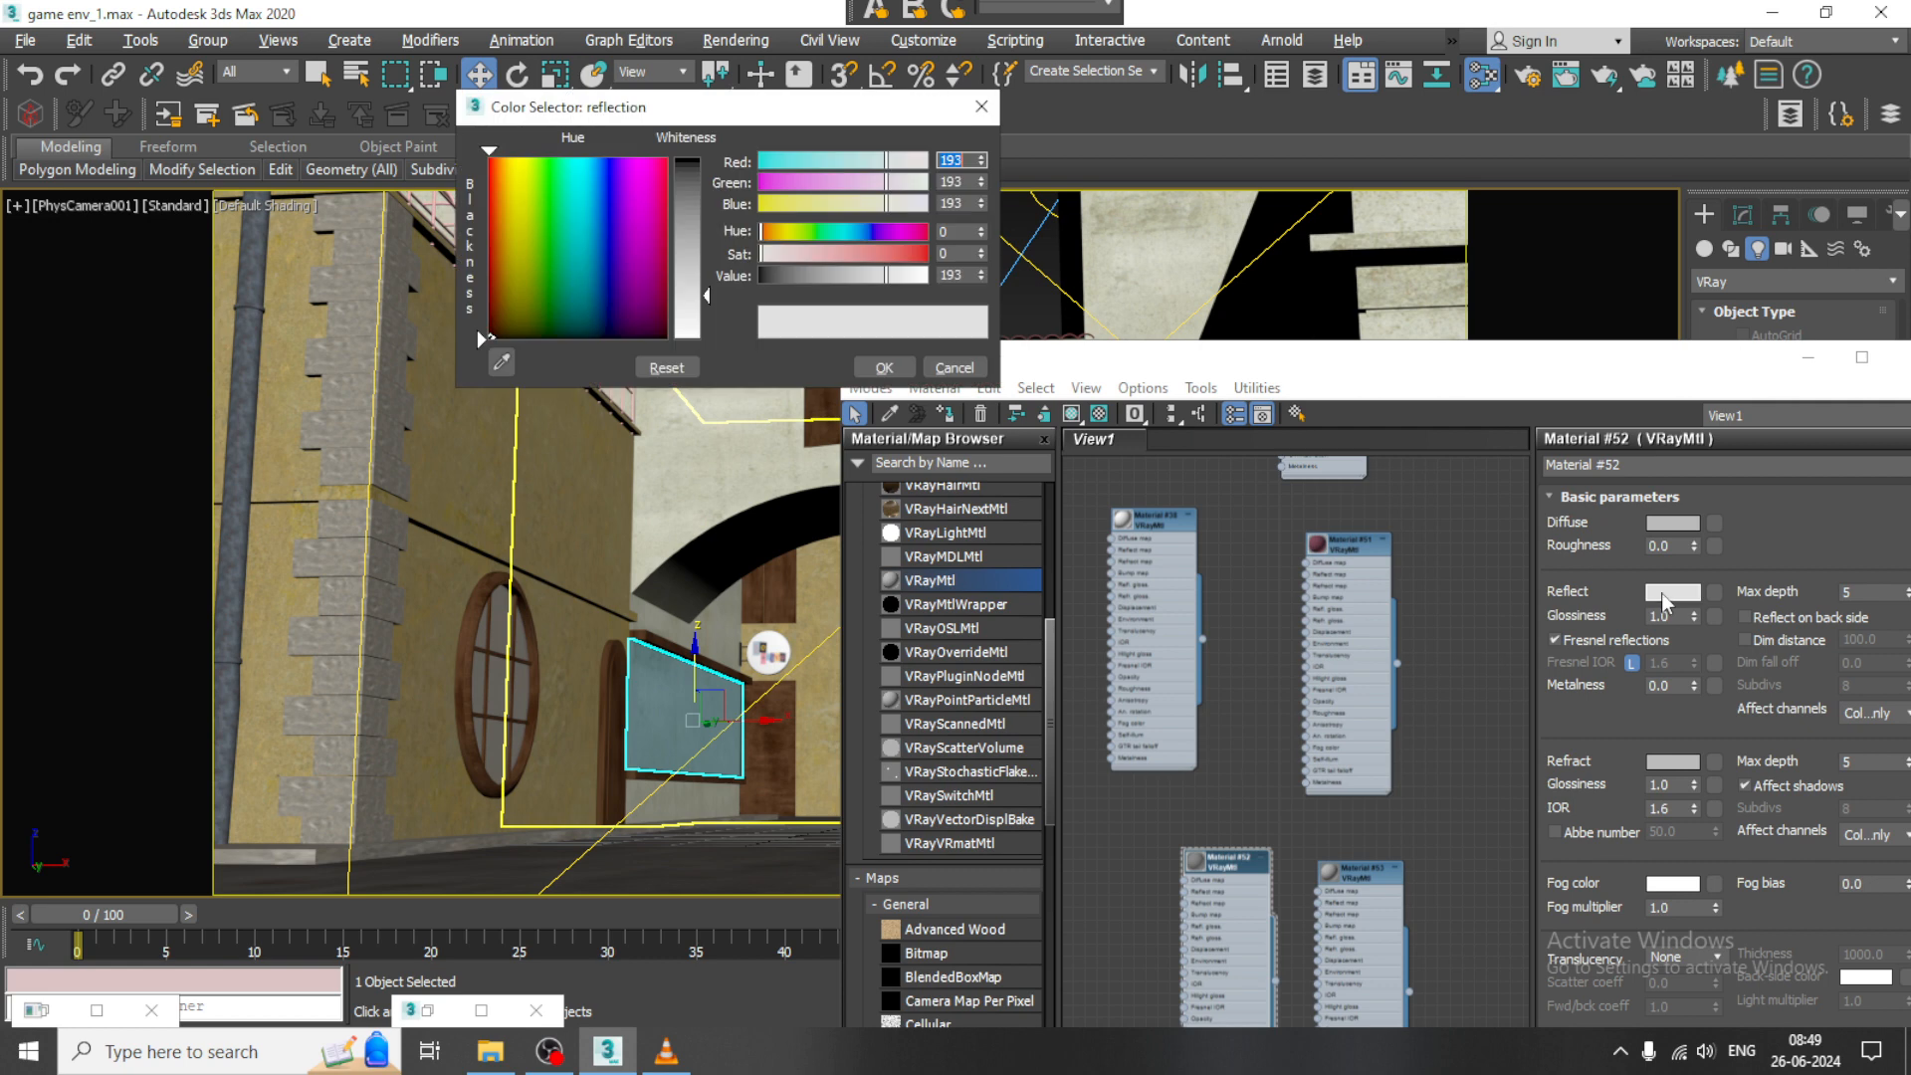
click(949, 368)
click(1671, 762)
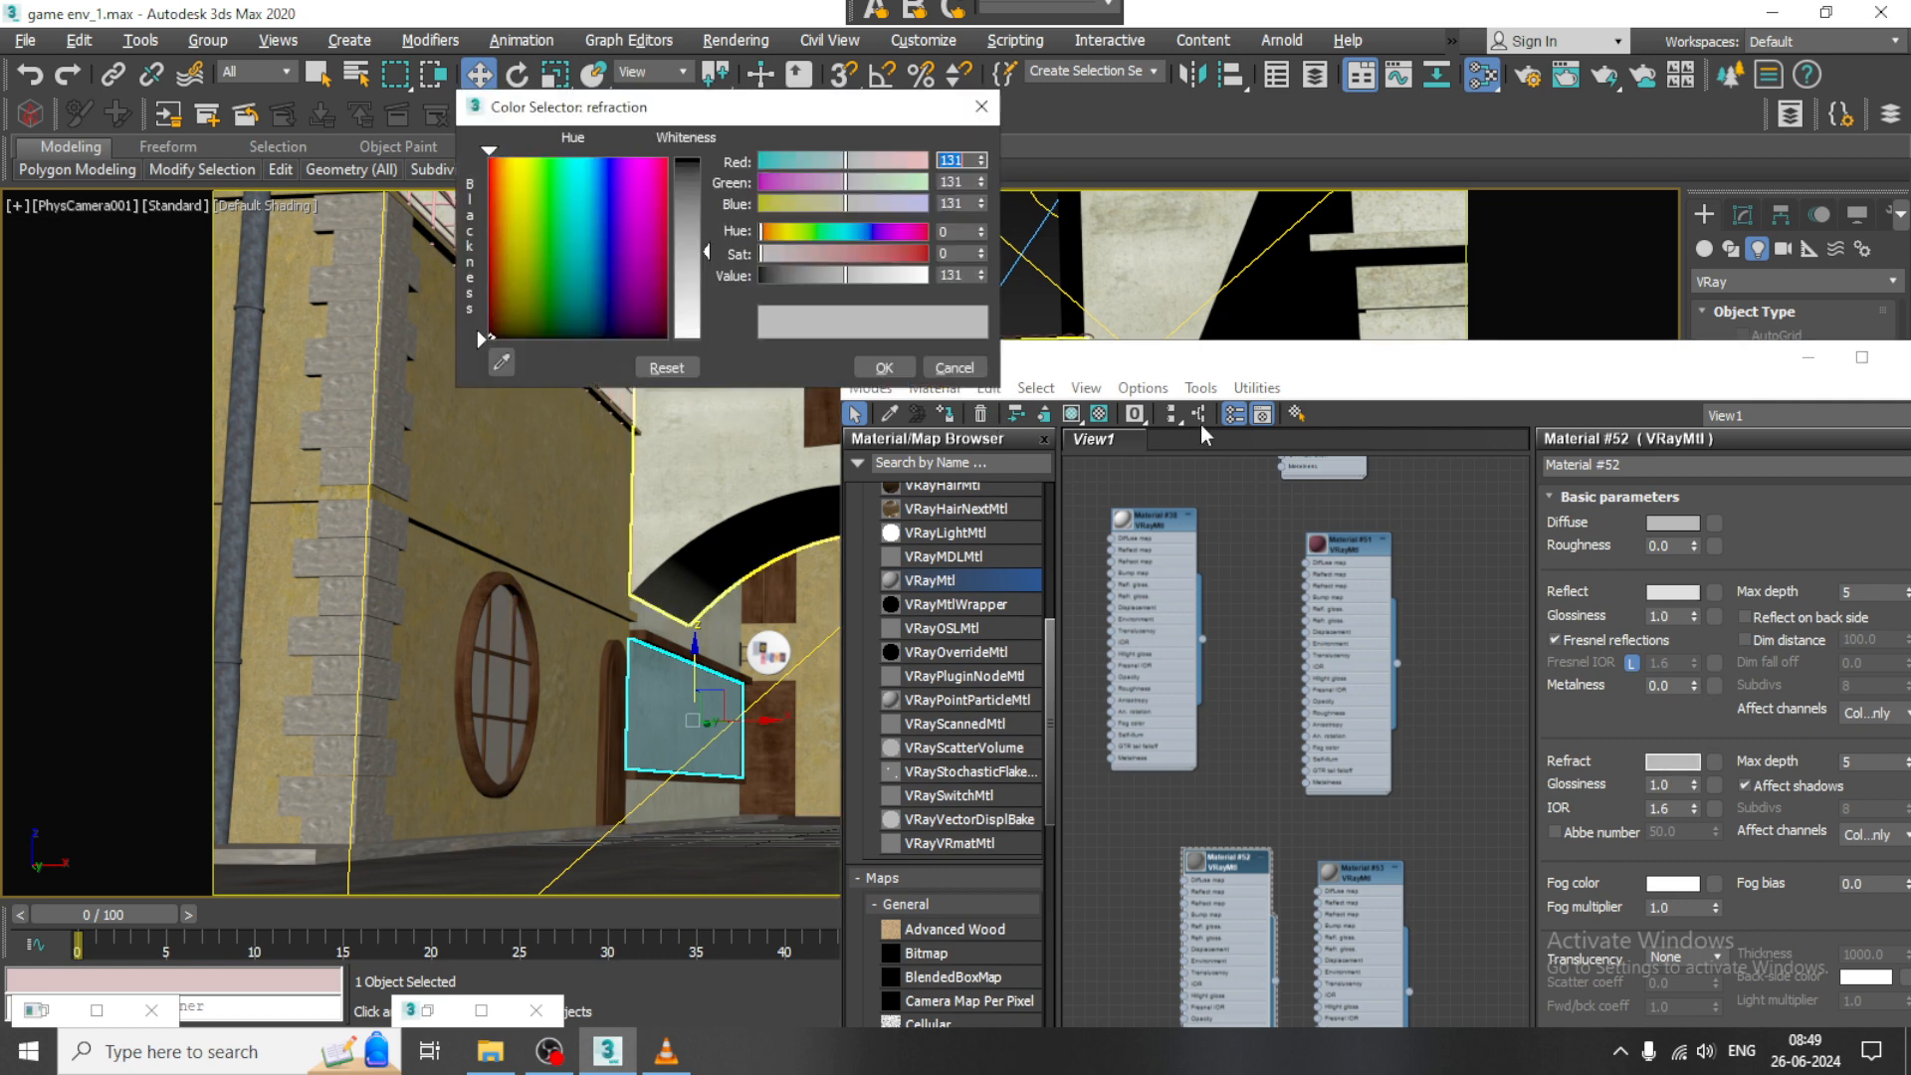
click(953, 368)
double_click(1356, 878)
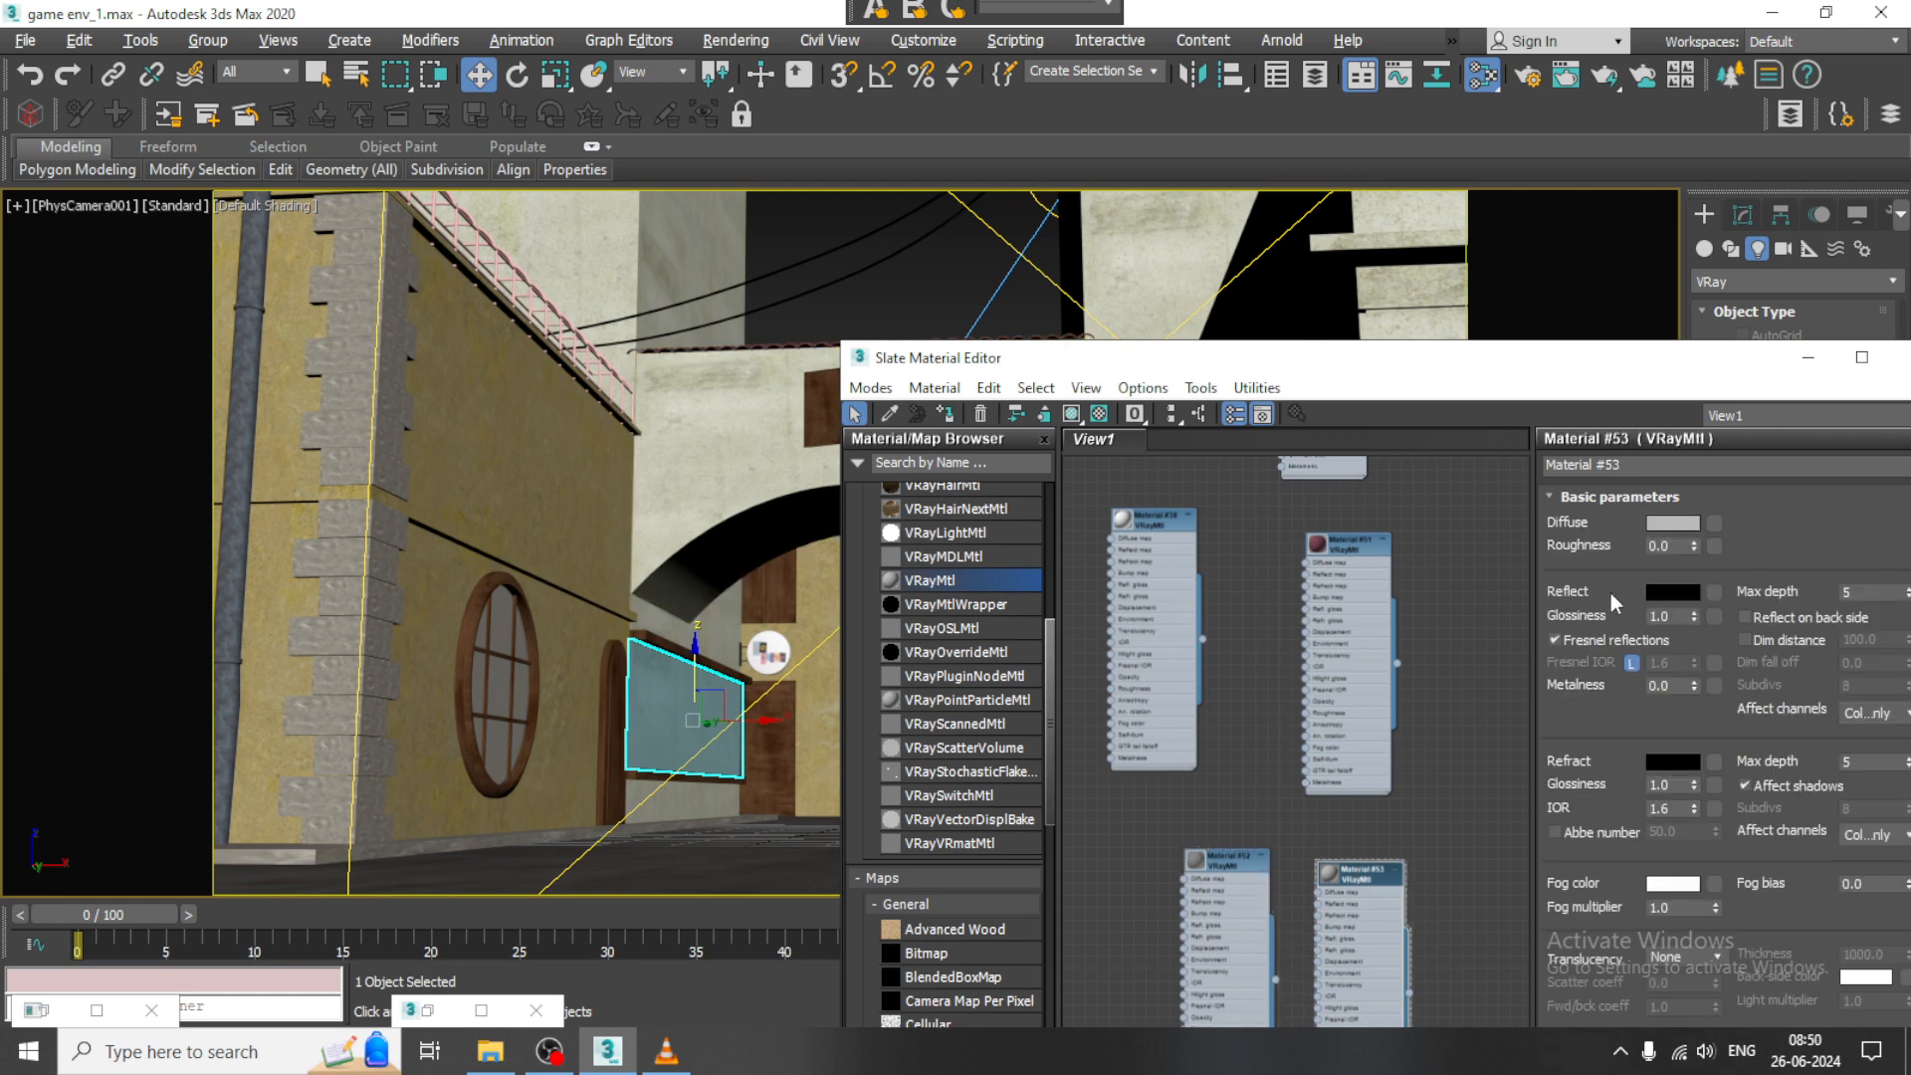
- In the new VRayMtl, set the reflection colour to near white and the refraction colour to light grey, similar to Material #52
click(1664, 599)
drag(695, 219, 695, 297)
click(884, 368)
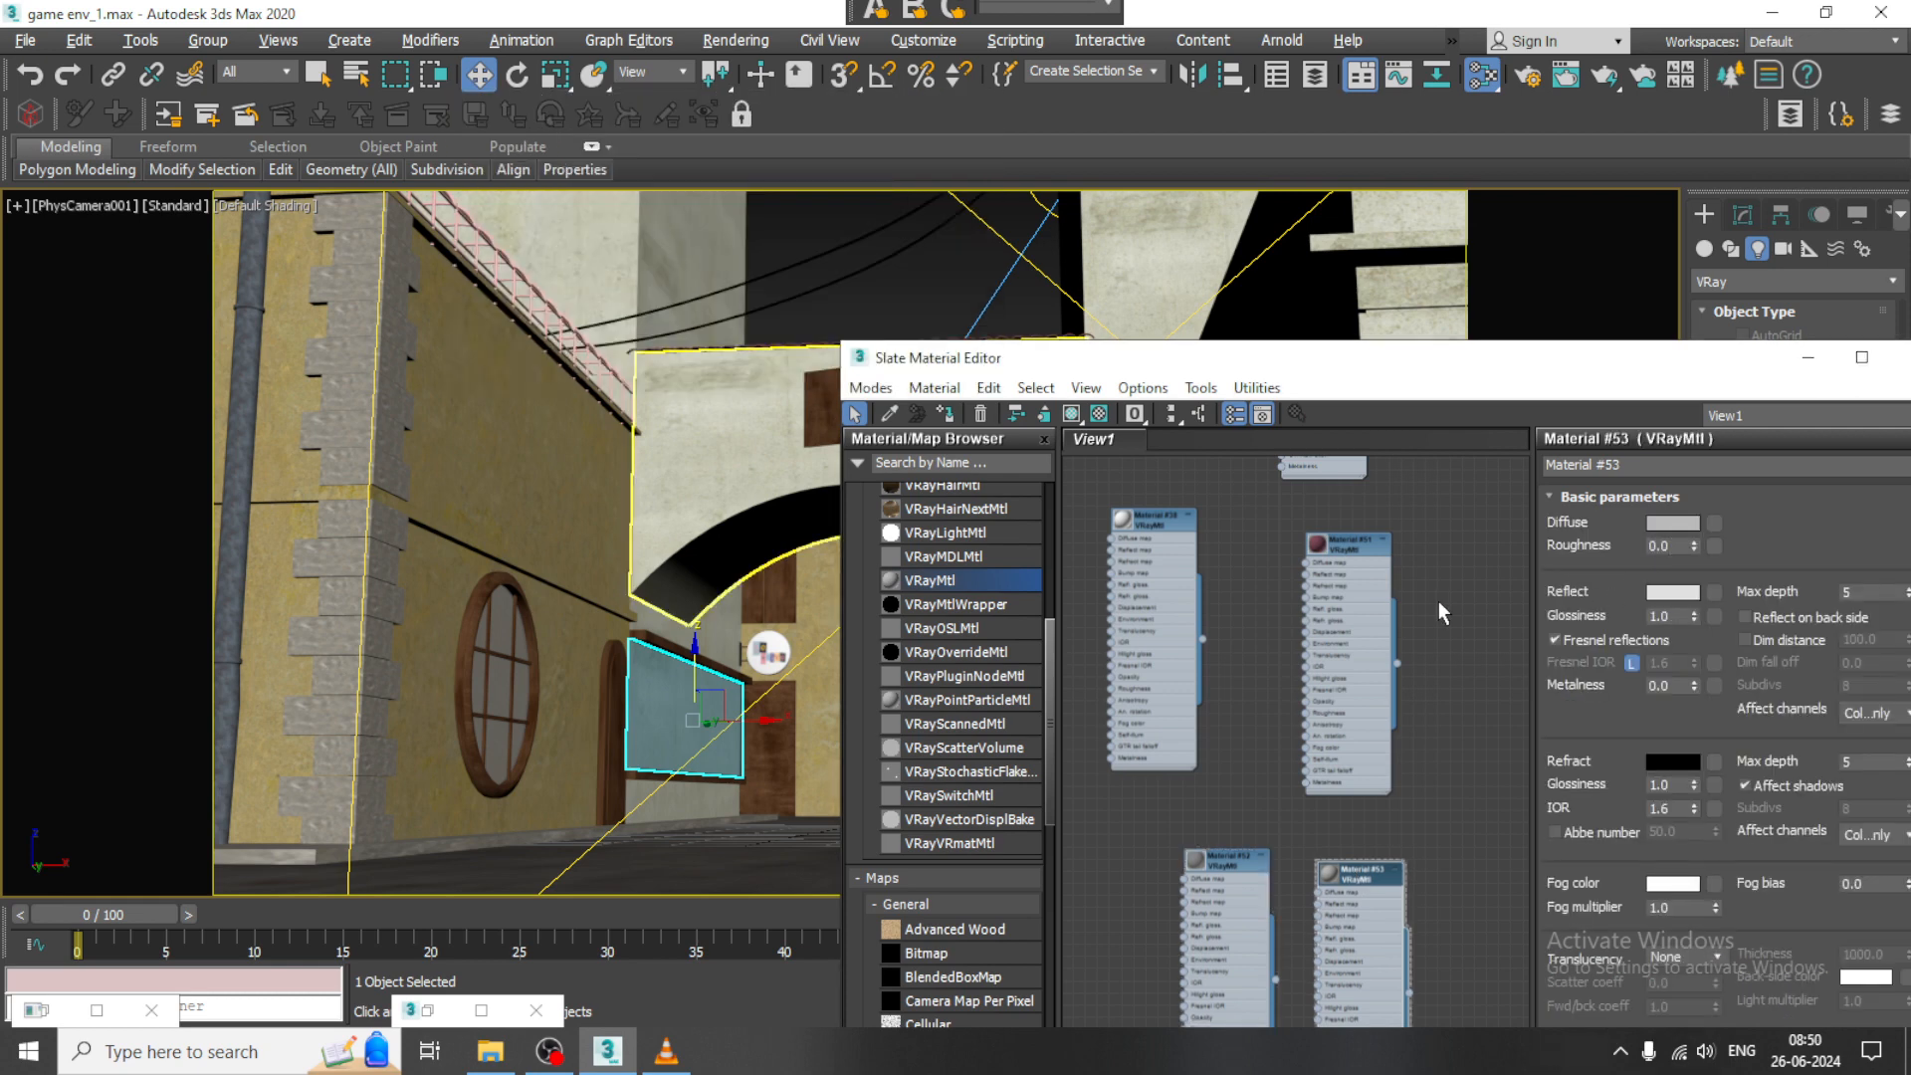
click(1672, 762)
drag(696, 196, 696, 242)
click(884, 367)
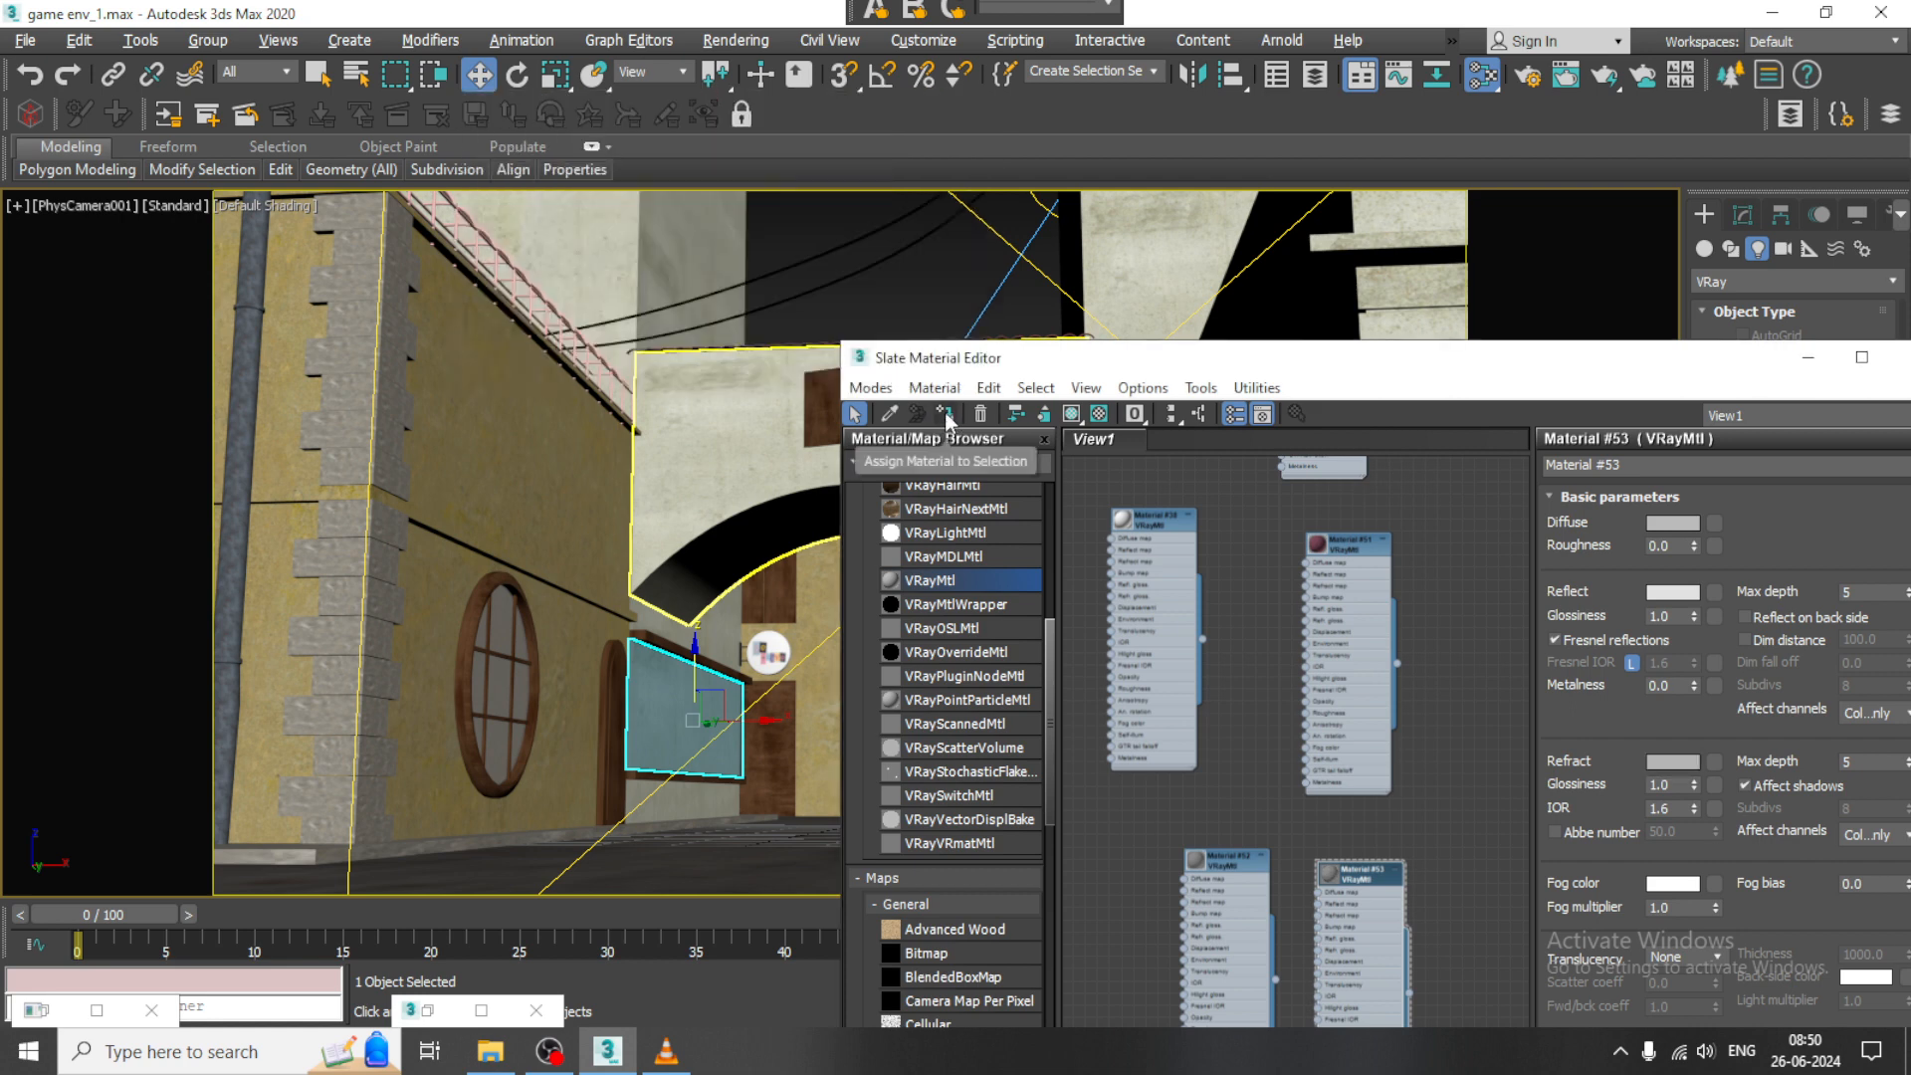
- Minimize the material editor, render the camera view to check the rectangular pane, stop the render and close the frame buffer
click(1809, 360)
click(735, 40)
click(751, 80)
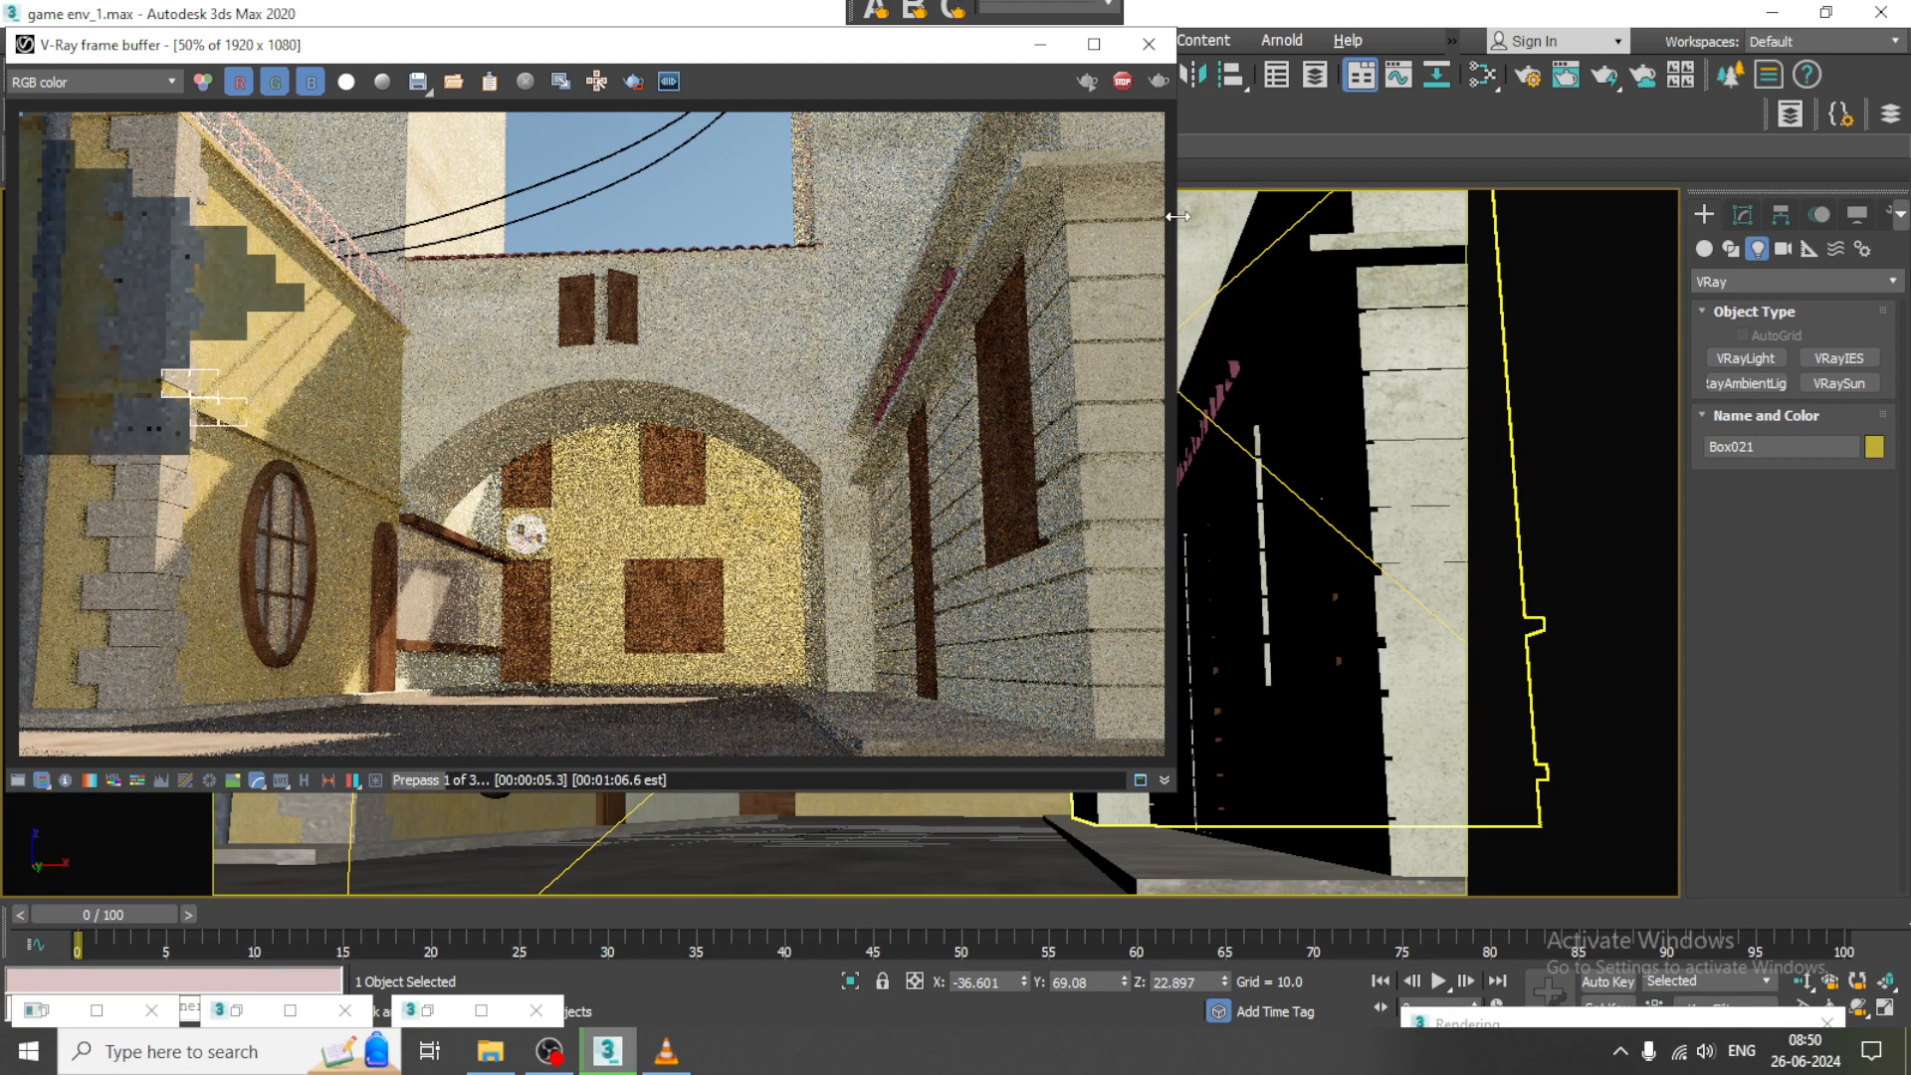
key(Escape)
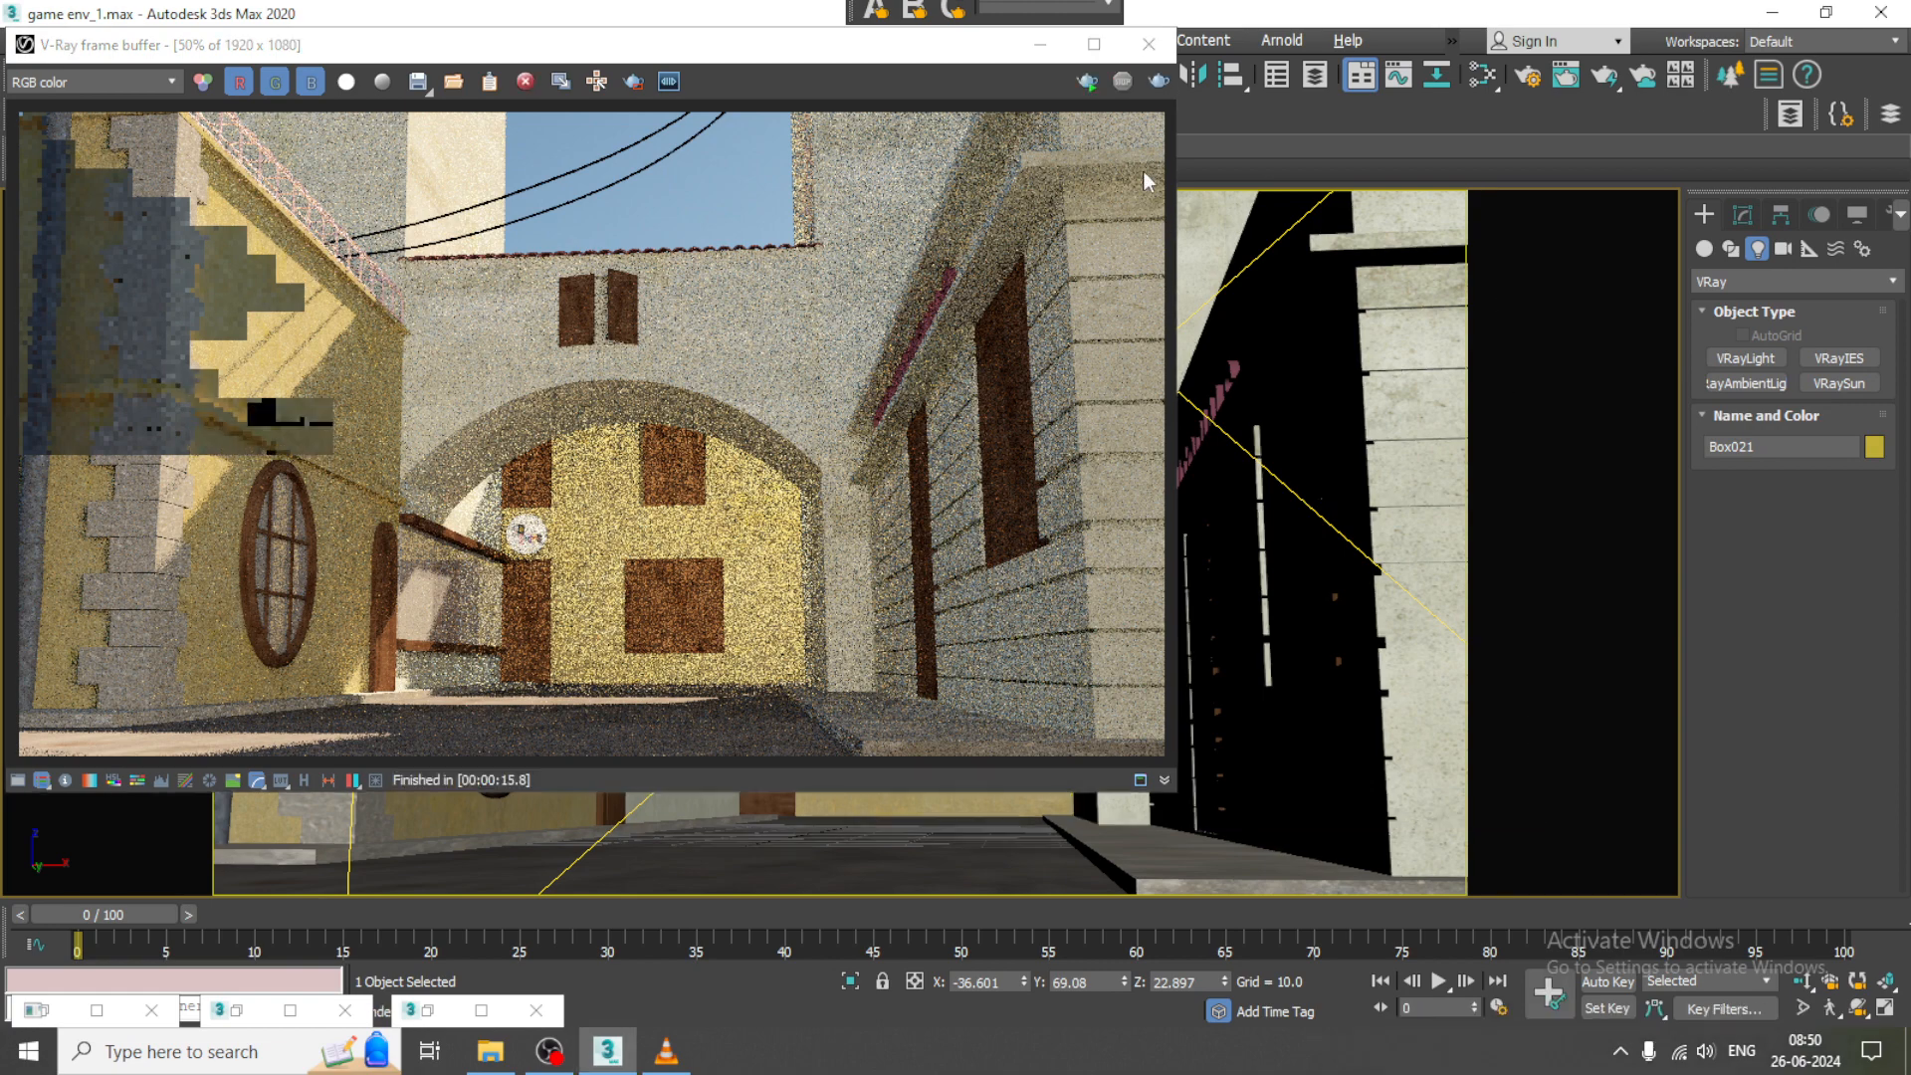
click(1148, 43)
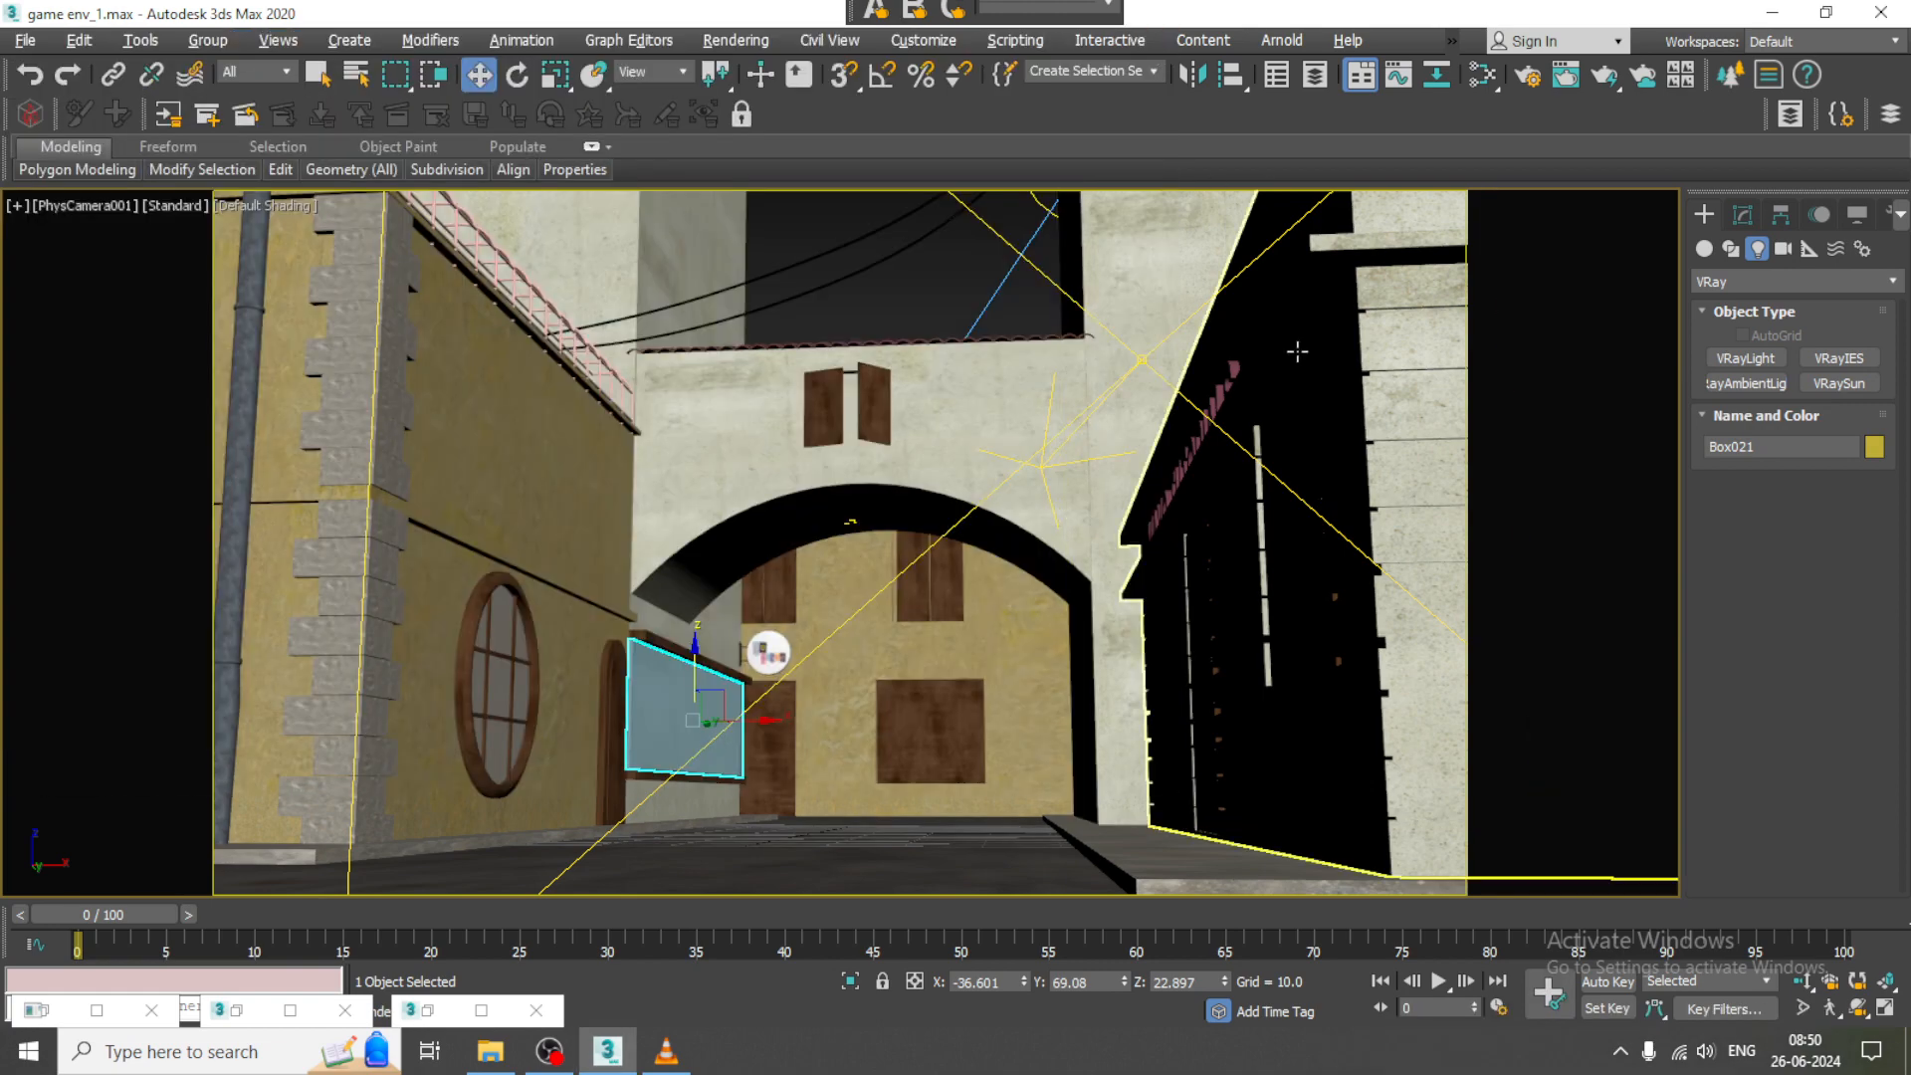
- Switch to the perspective view, find and select the V-Ray sun above the buildings and show its parameters
click(953, 273)
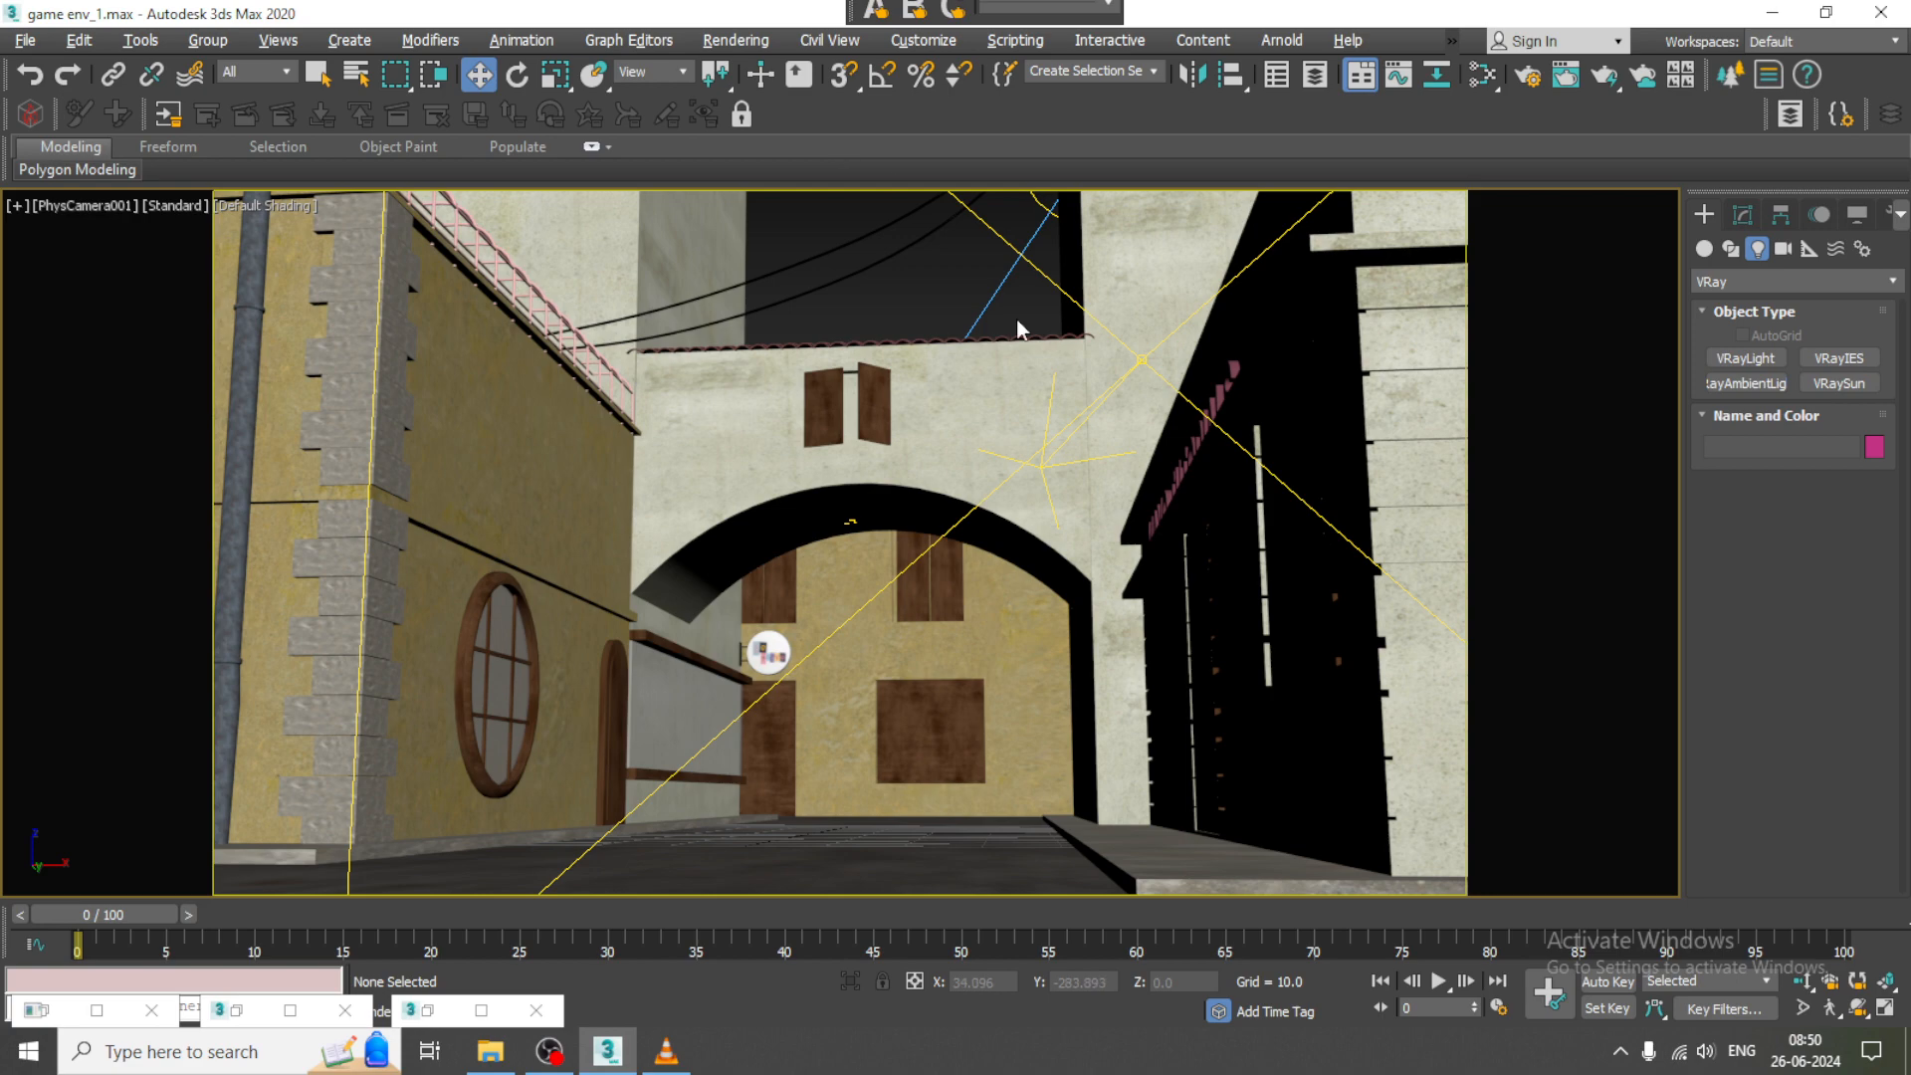
key(p)
scroll(1017, 609, down, 3)
mouse_move(1136, 584)
alt+middle_down()
mouse_move(1057, 553)
mouse_move(1224, 553)
mouse_move(1113, 593)
alt+middle_up()
scroll(1114, 593, up, 5)
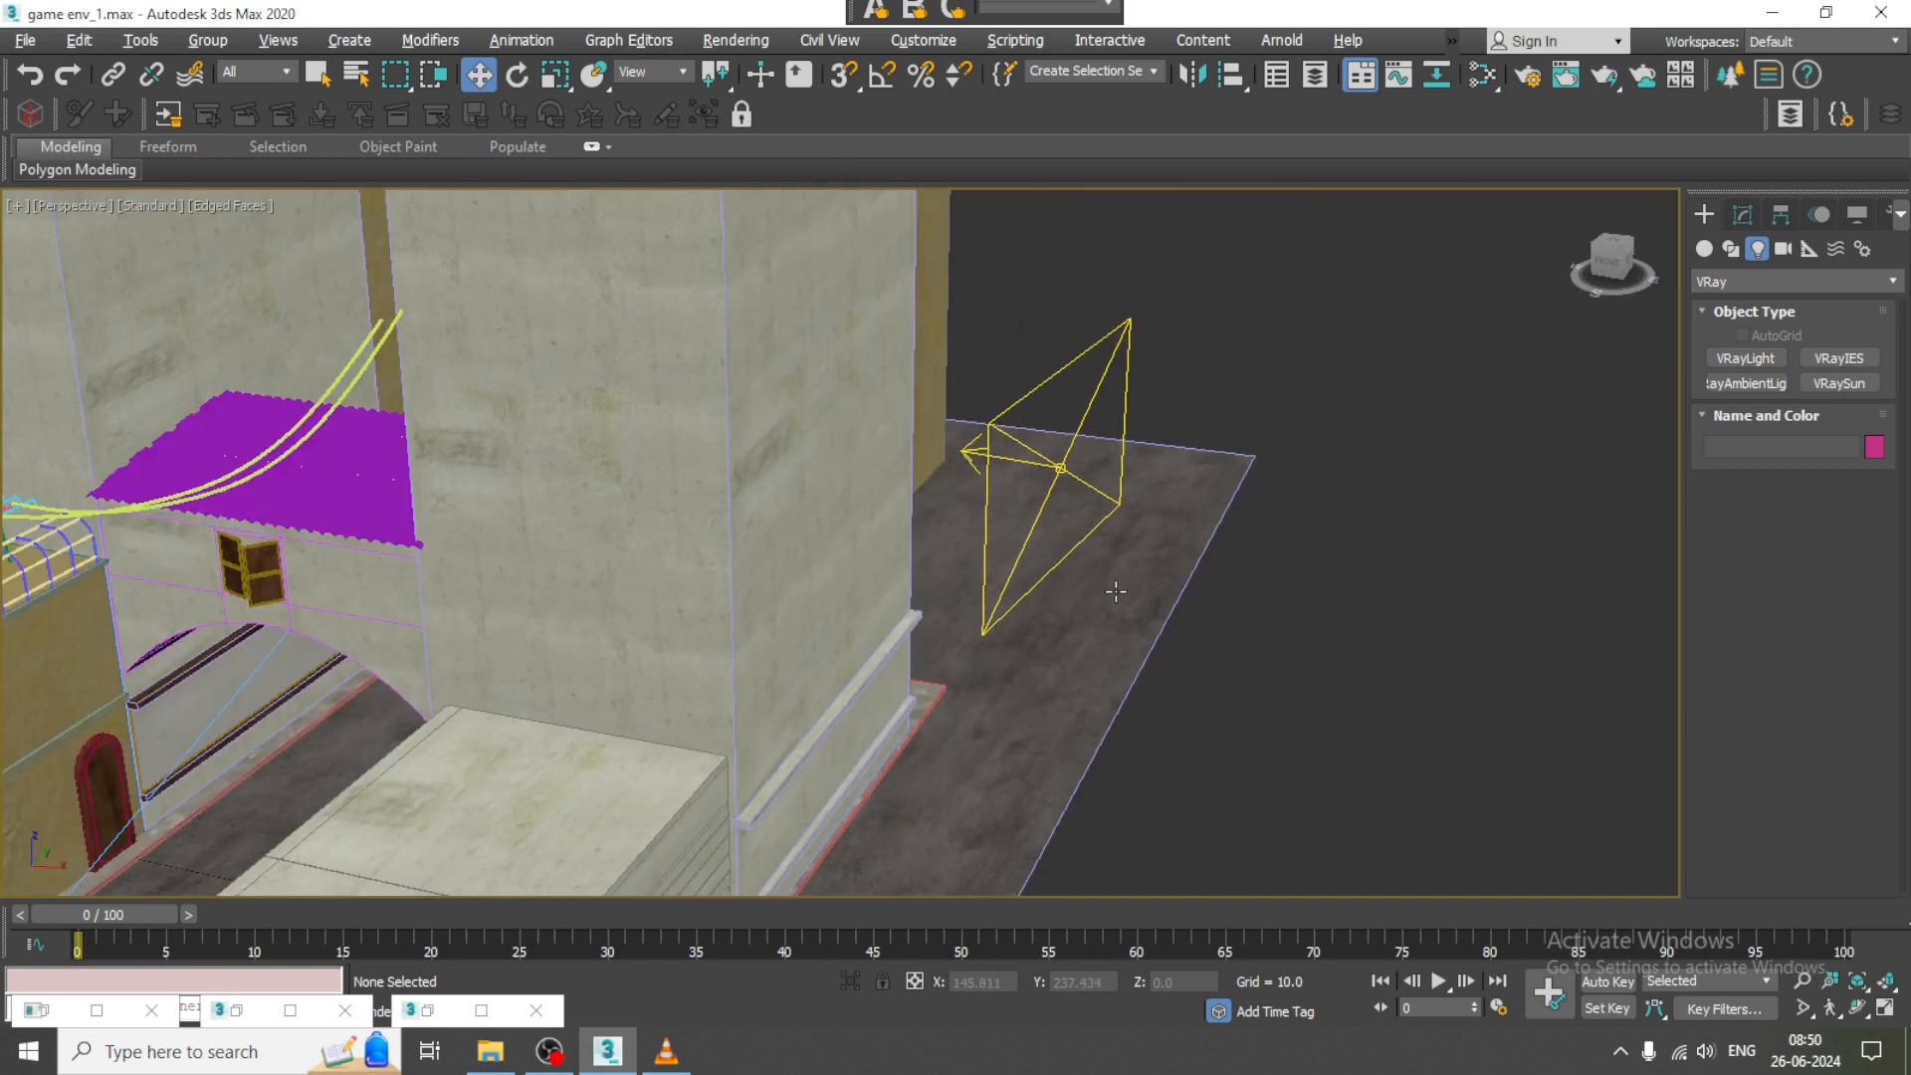
click(1059, 467)
alt+middle_drag(1215, 484, 1163, 683)
scroll(1115, 548, down, 3)
click(465, 222)
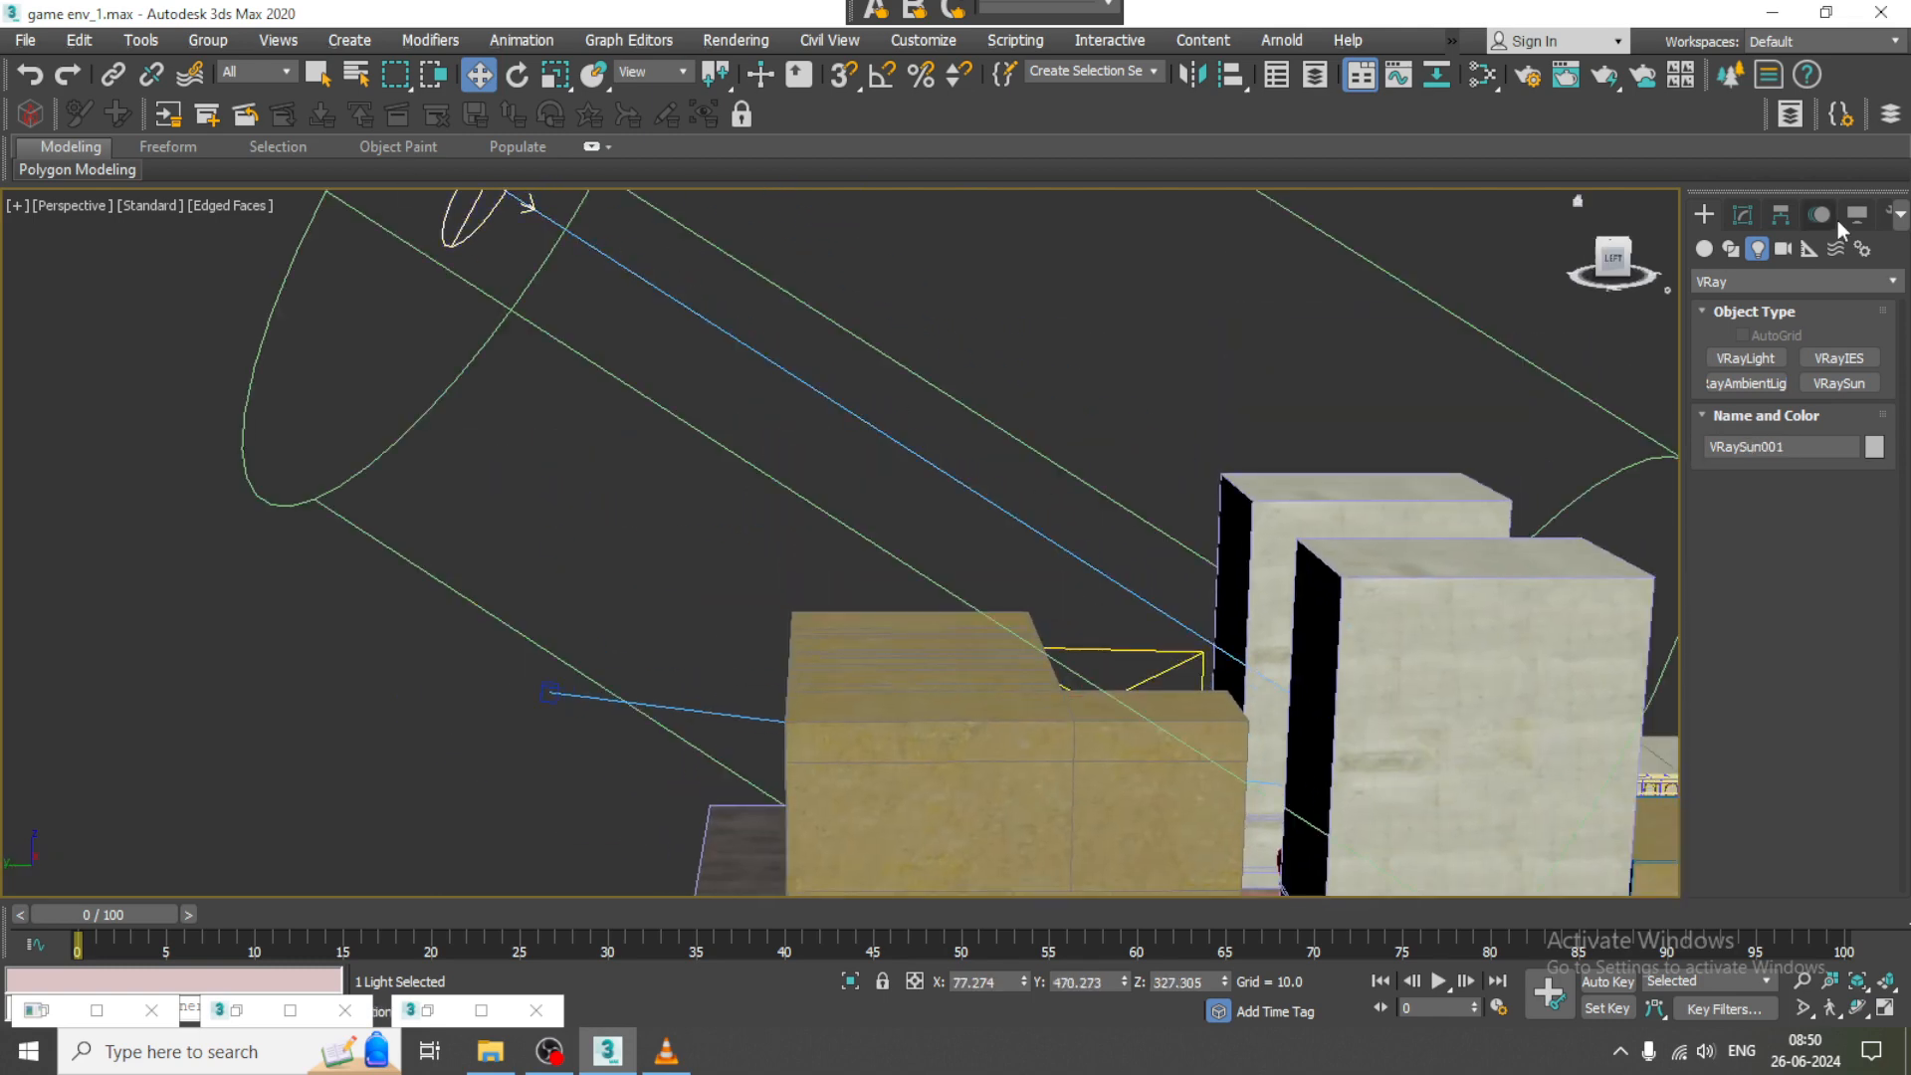
click(1746, 223)
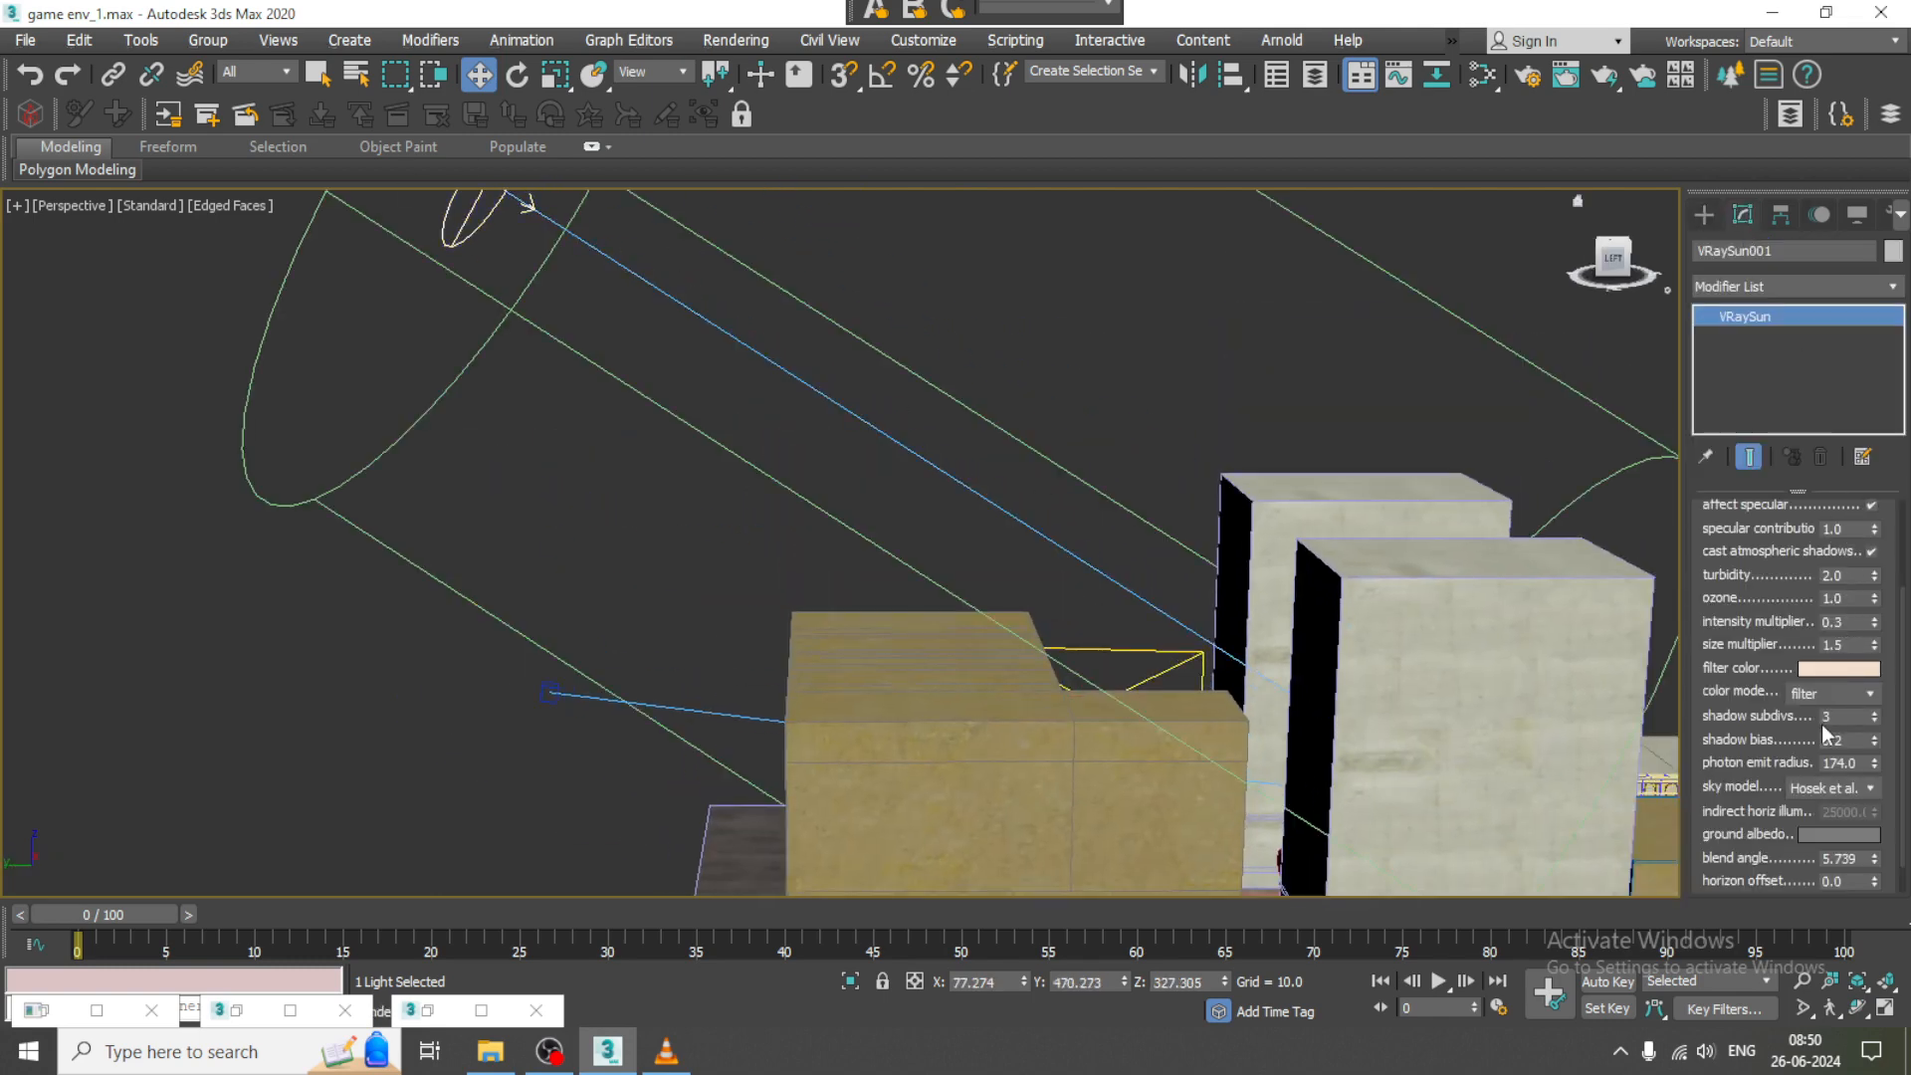
- Set the sun's ozone to 0.8 and size multiplier to 1.561, and nudge its intensity multiplier
double_click(1845, 574)
click(1834, 598)
text(0.8)
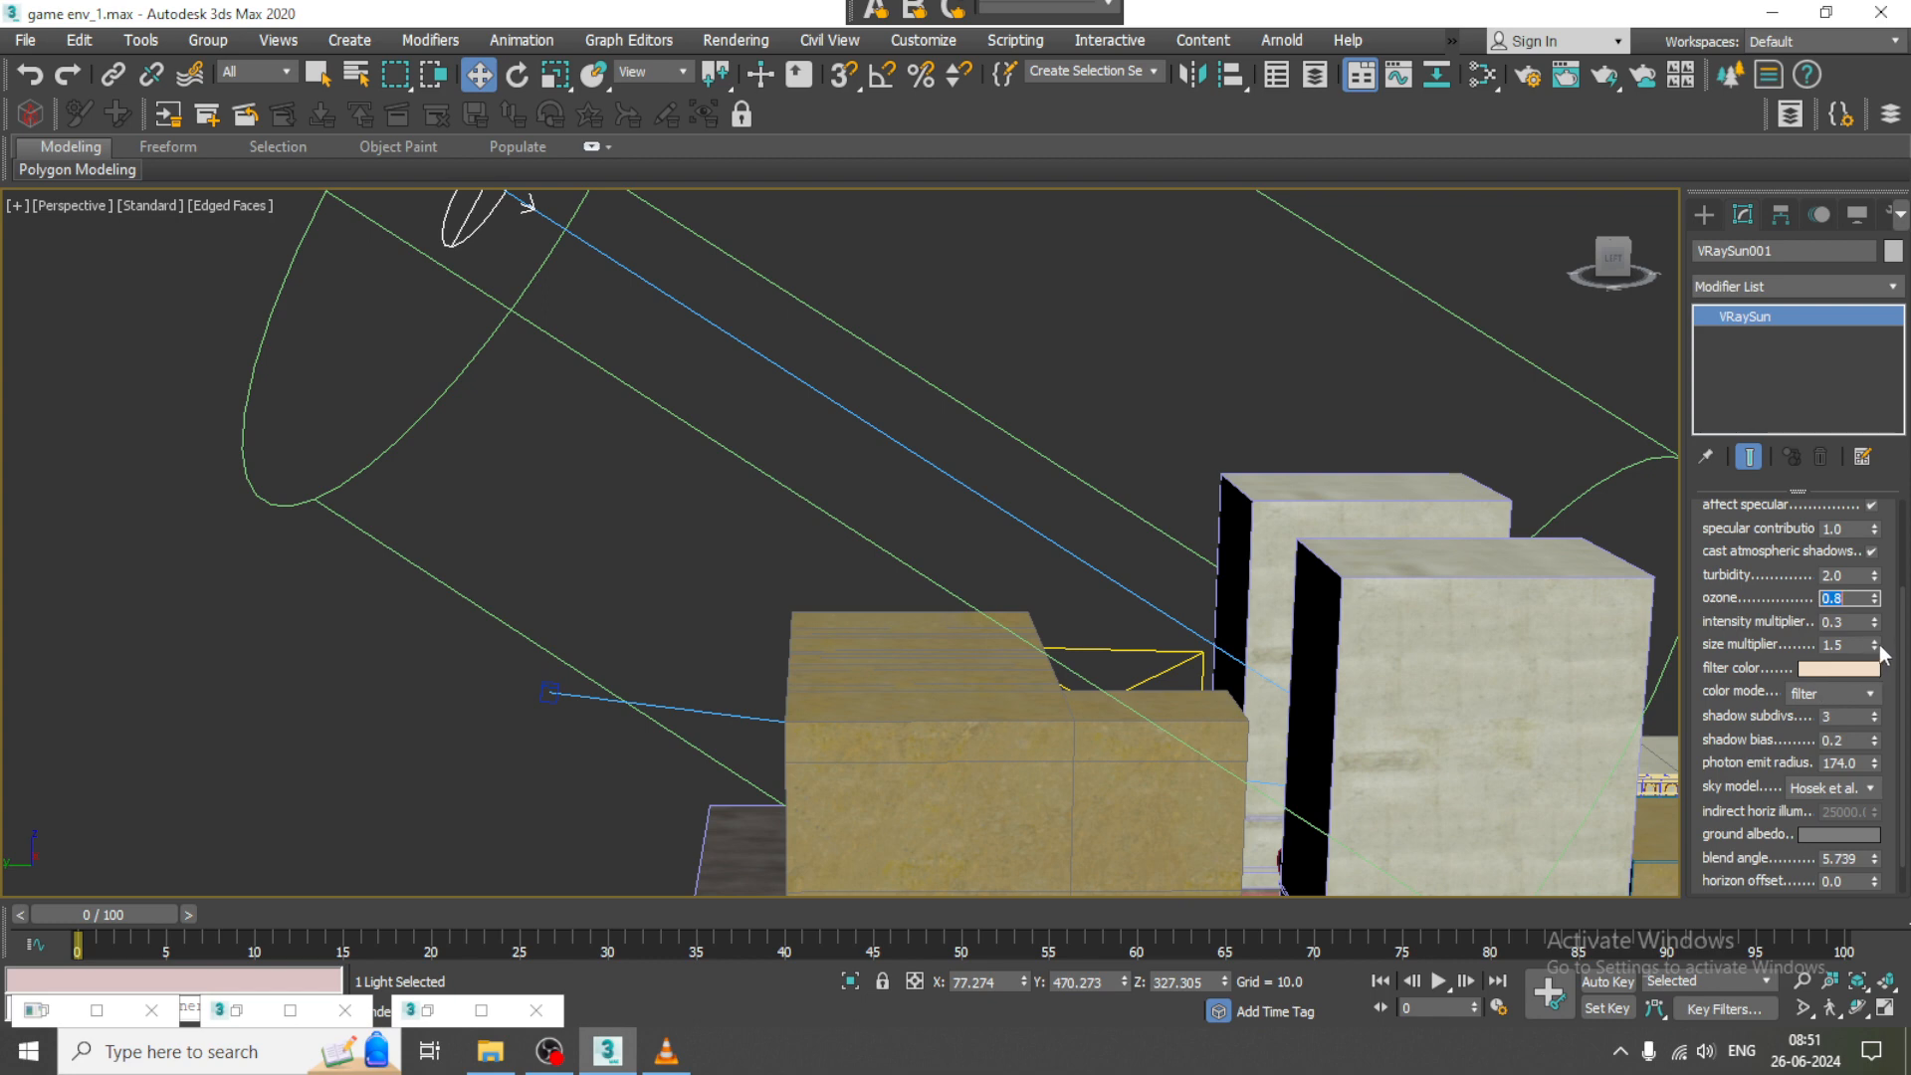
drag(1878, 647, 1875, 642)
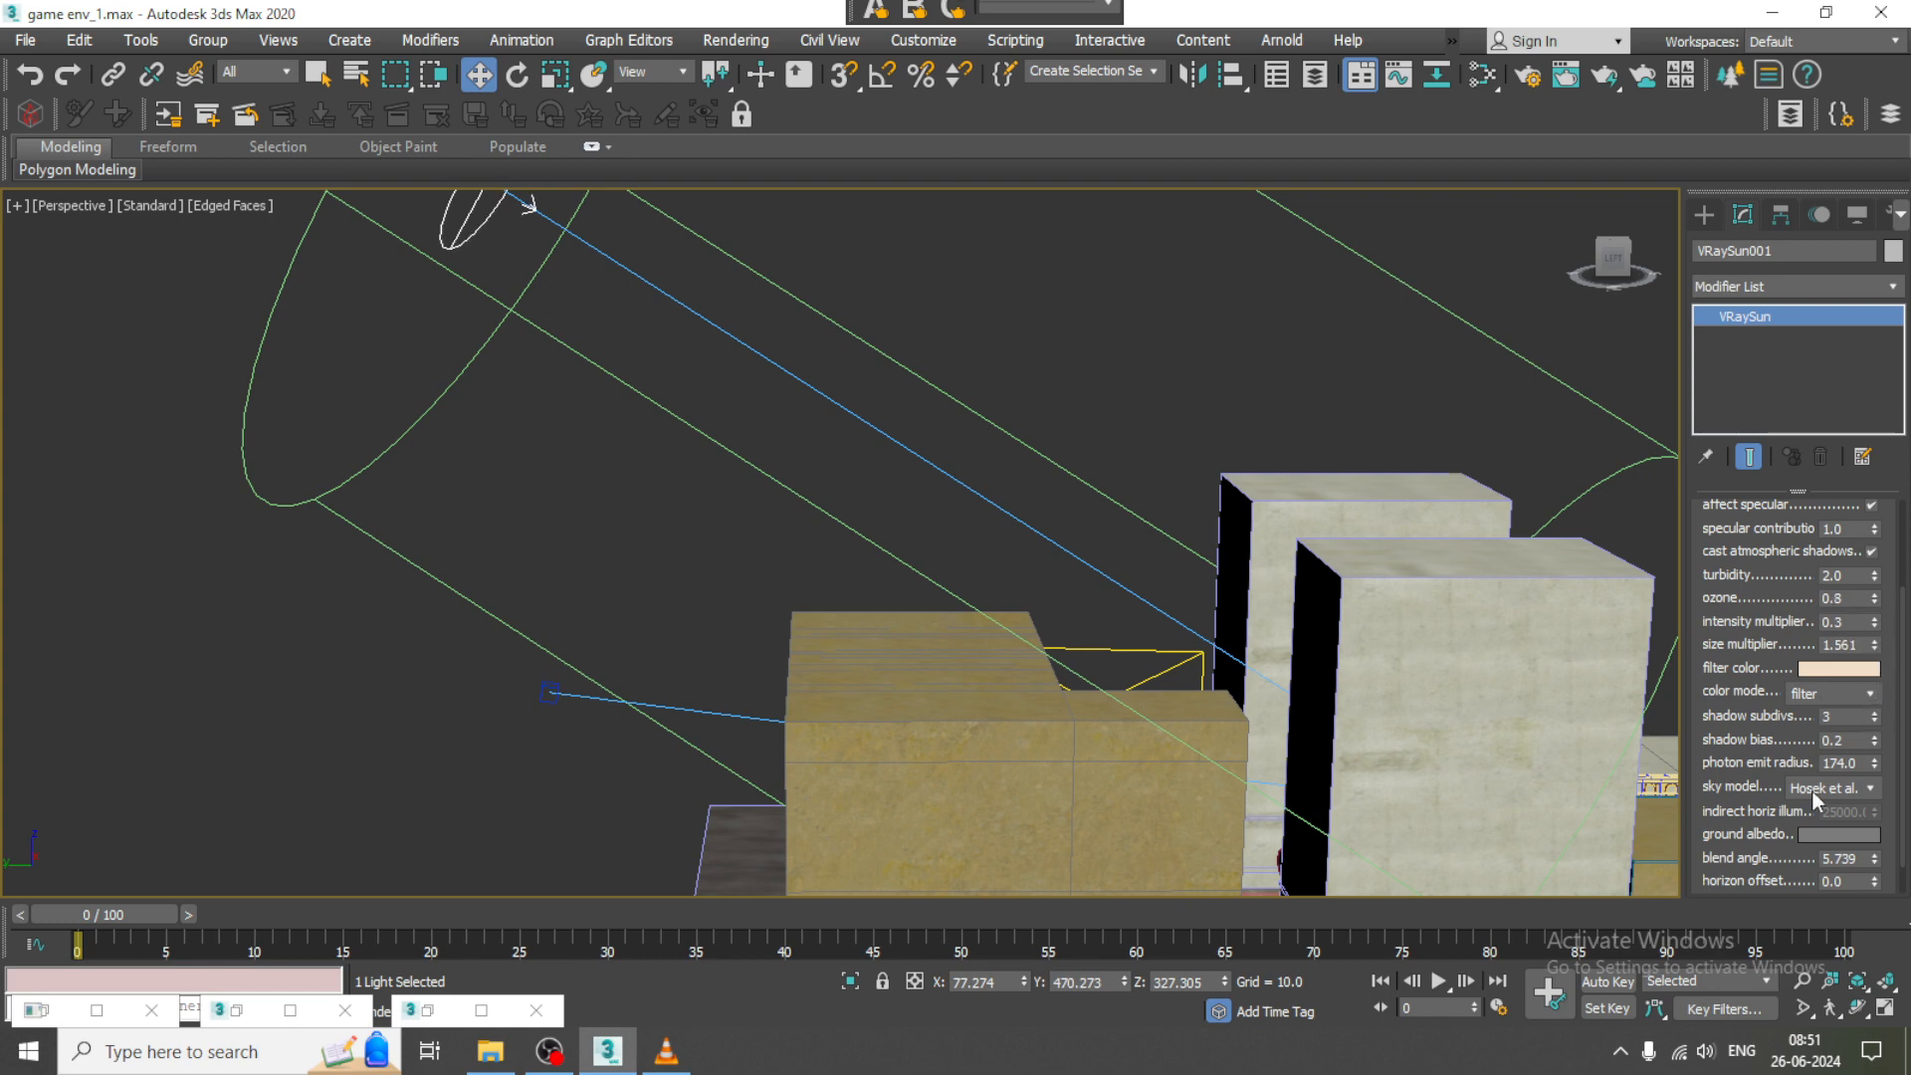
scroll(1814, 798, down, 1)
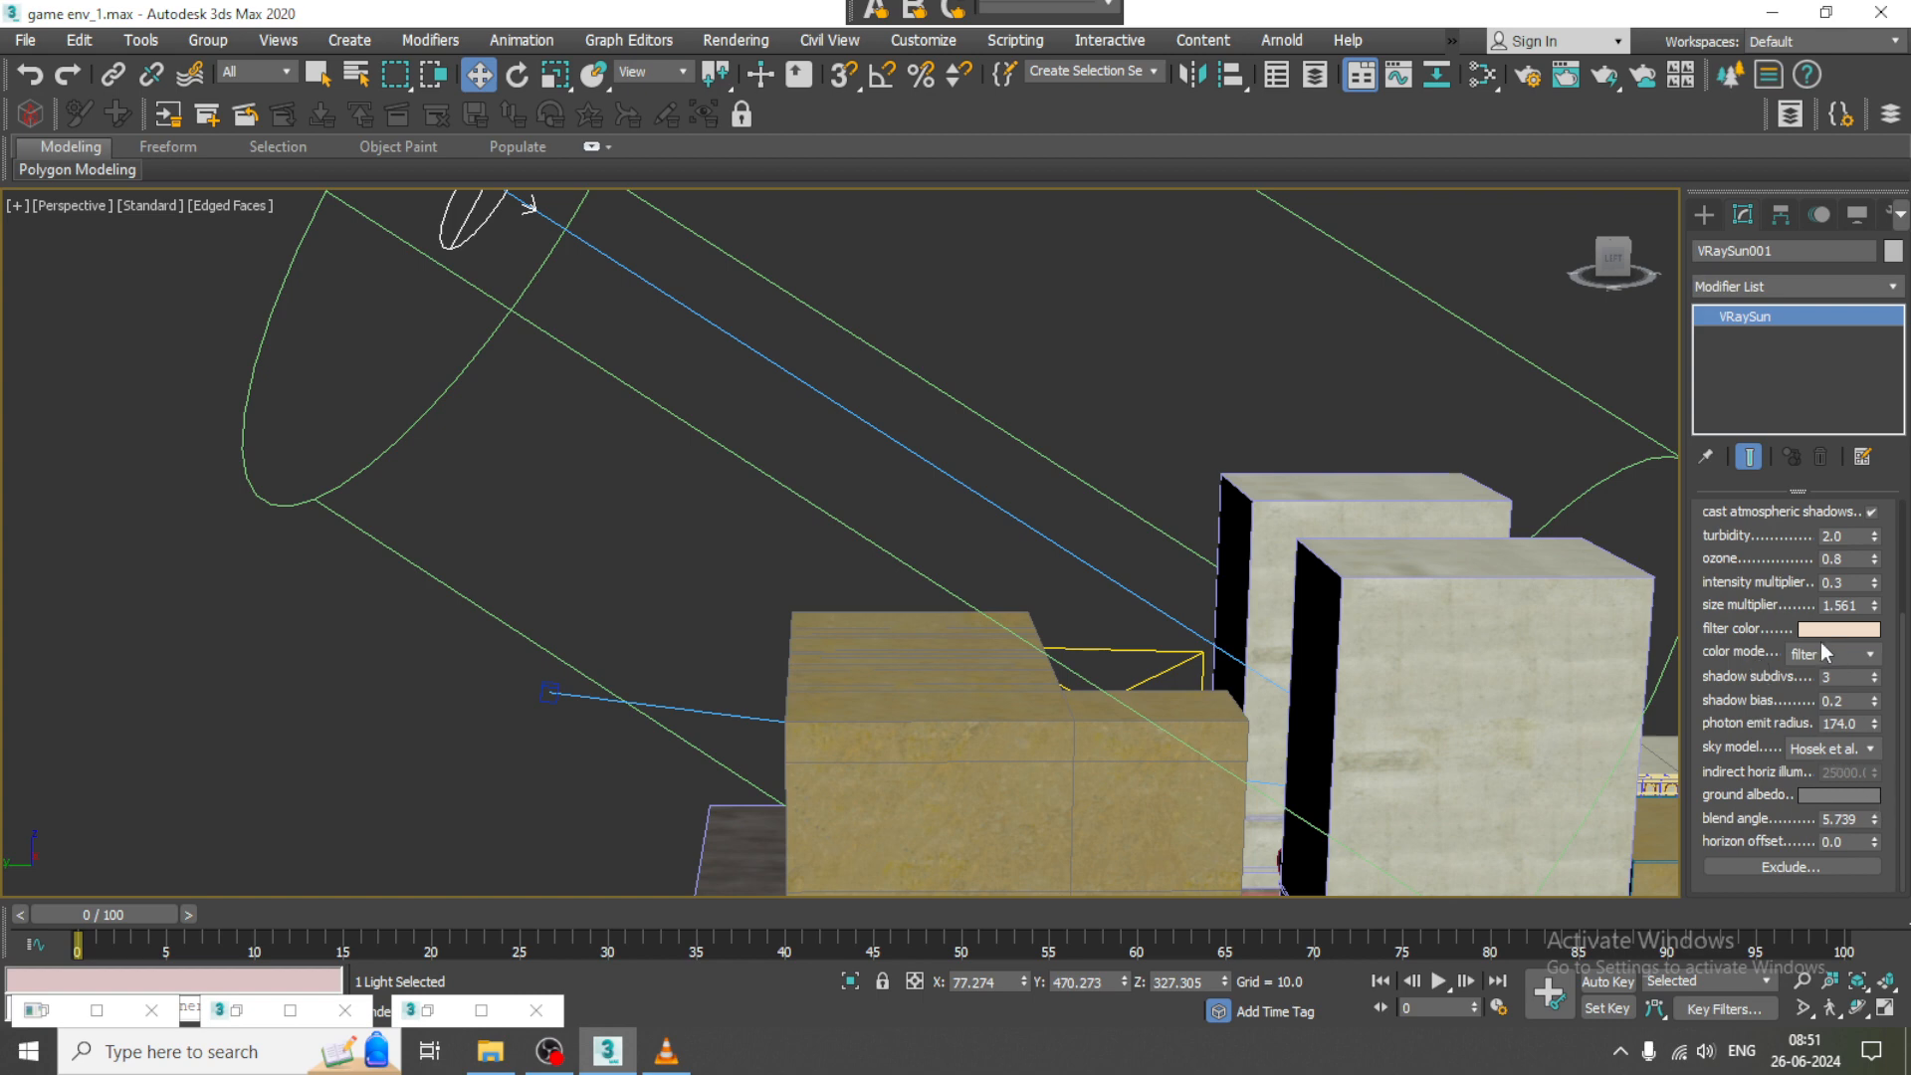
click(1873, 579)
- Return to the maximized camera view, render it to check the sun changes and close the frame buffer
key(alt+w)
click(1295, 615)
key(alt+w)
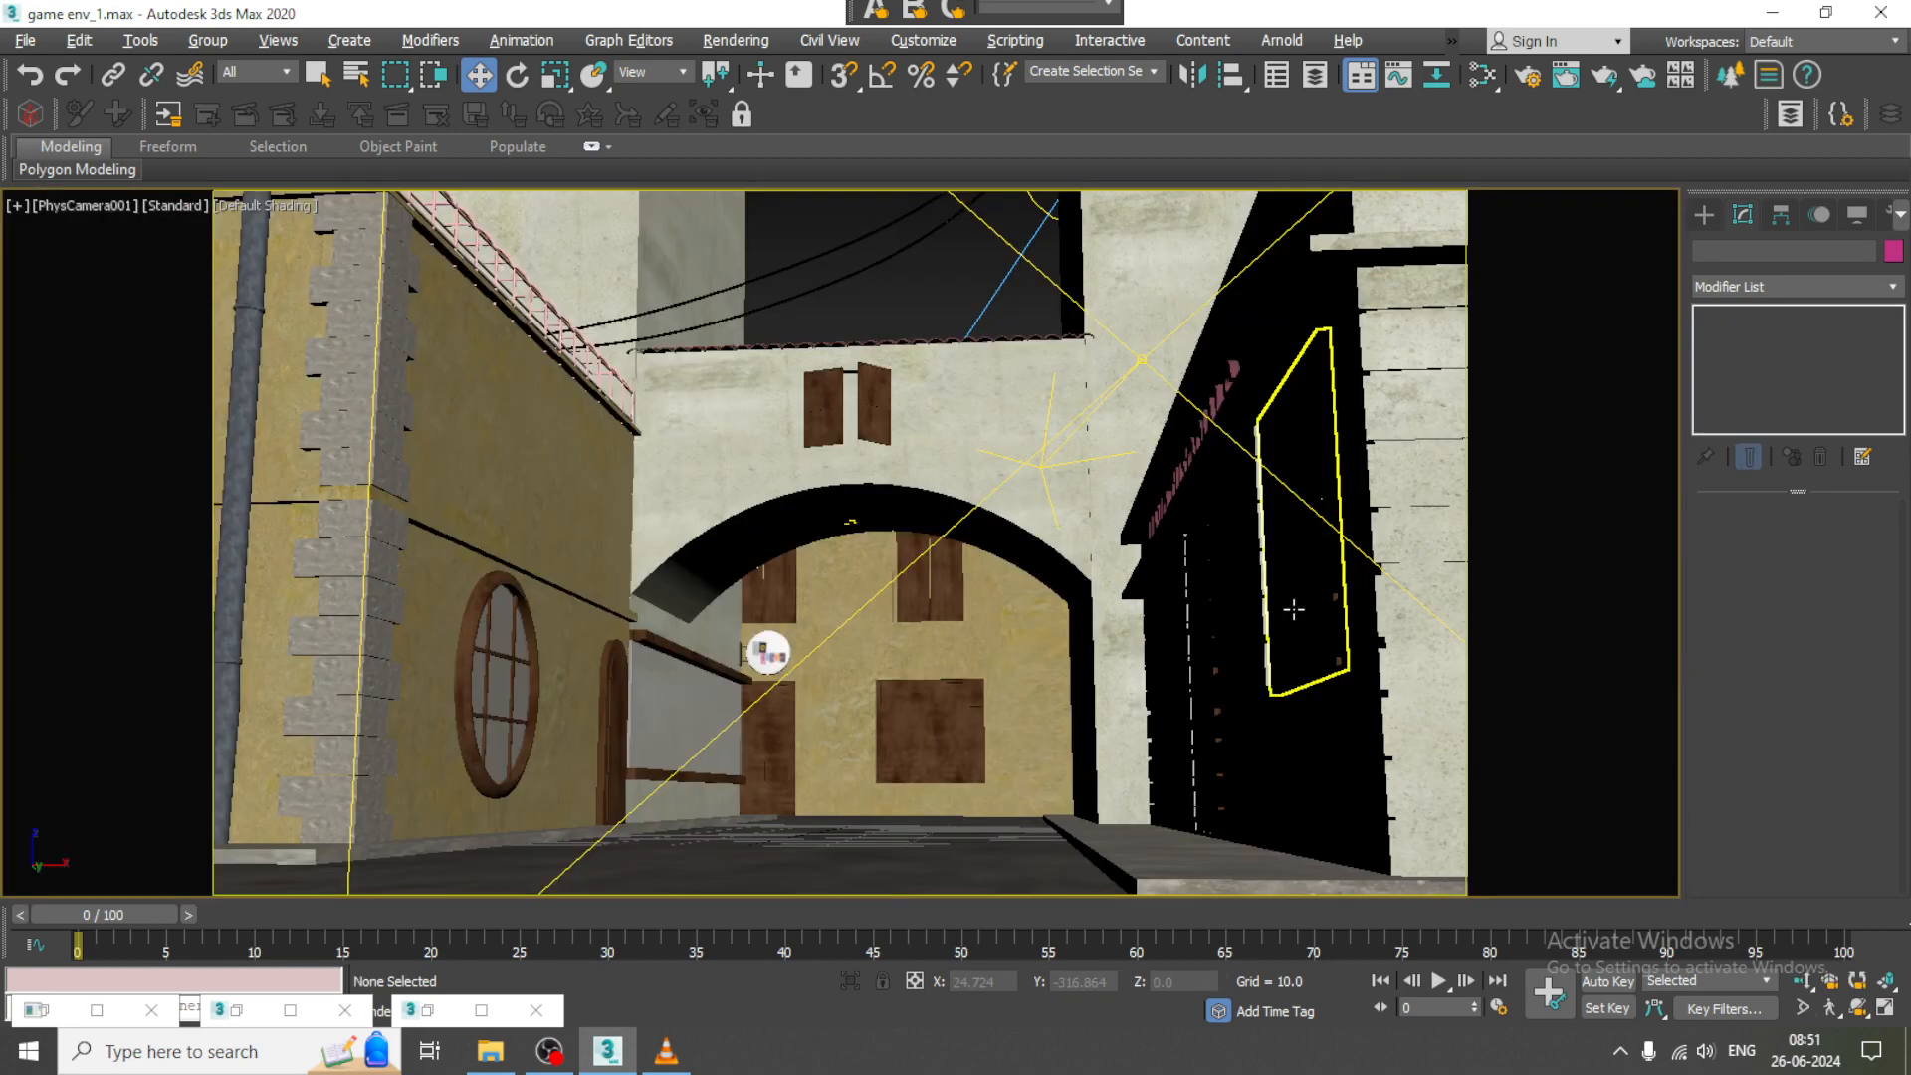
key(shift+q)
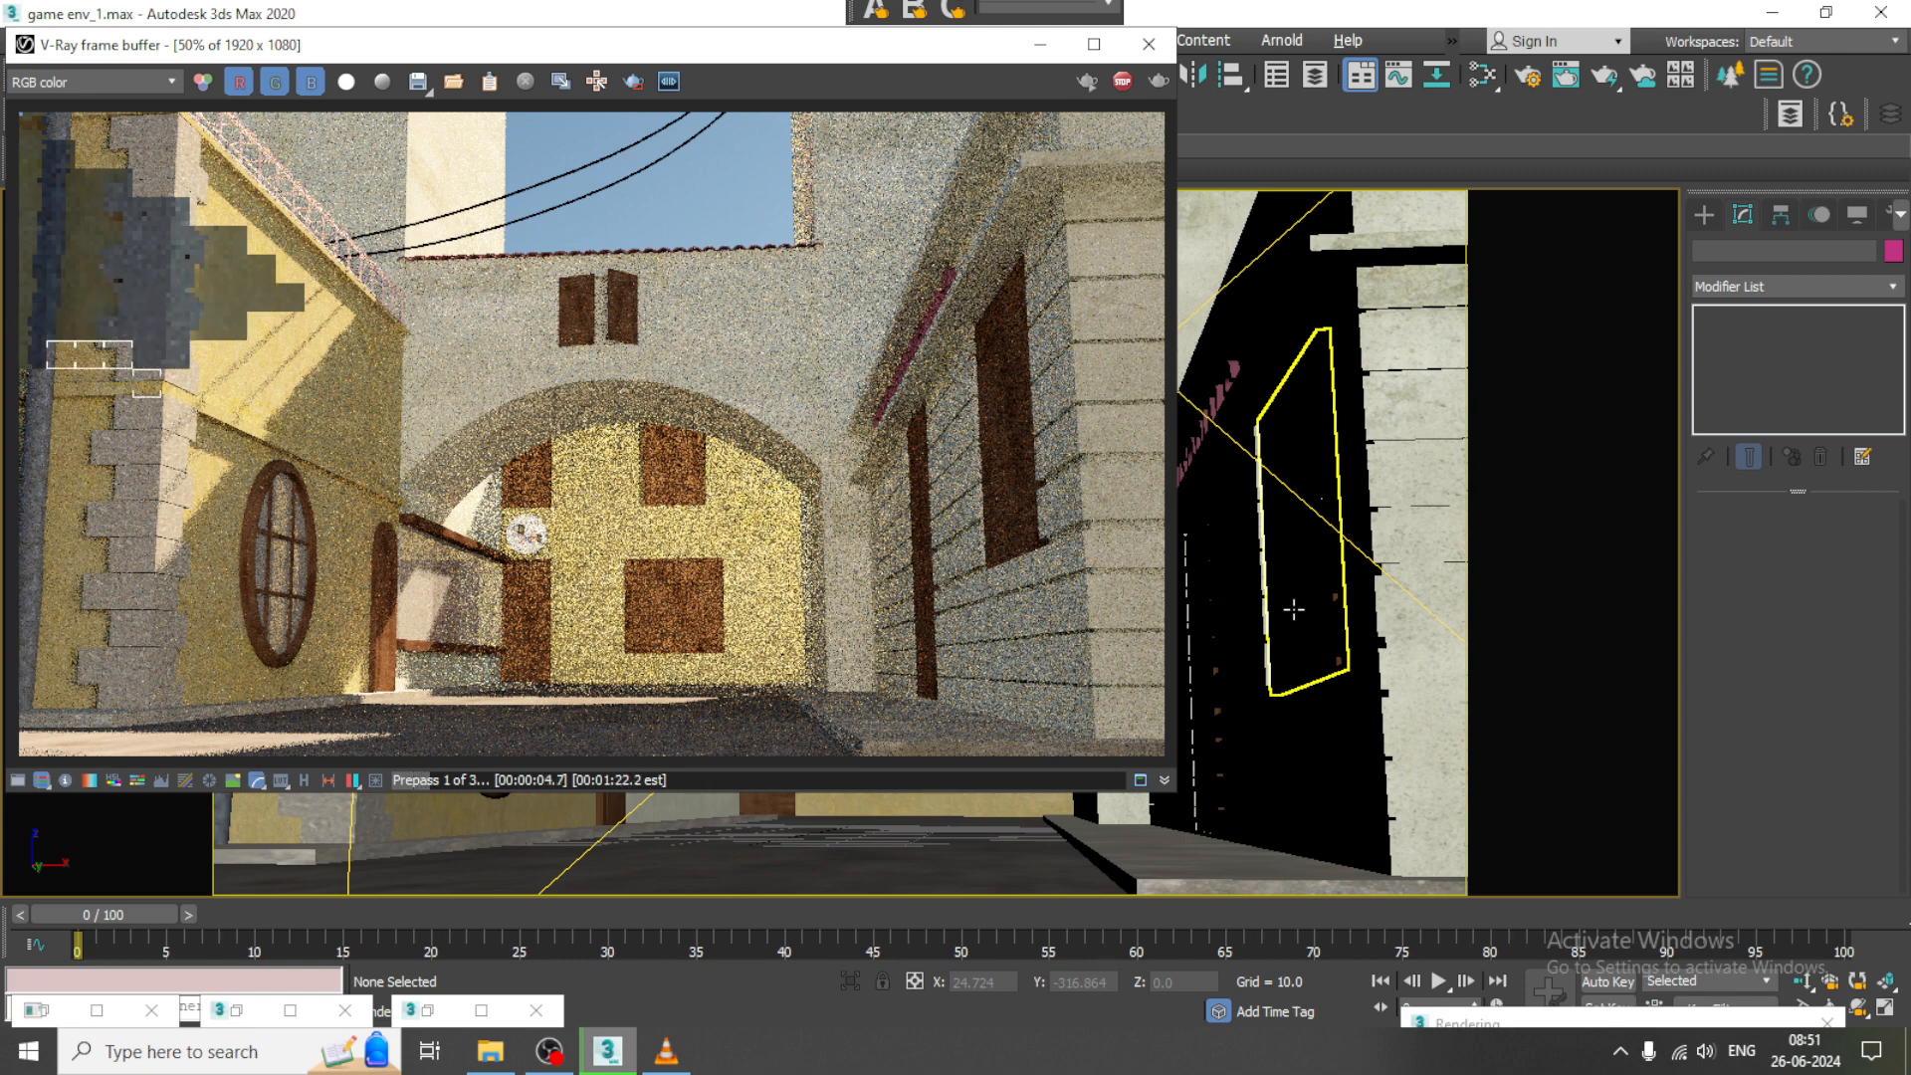
click(1144, 45)
- Try VRayLight001 without cast shadows in a test render of the camera view, and turn its cast shadows back on
click(1334, 542)
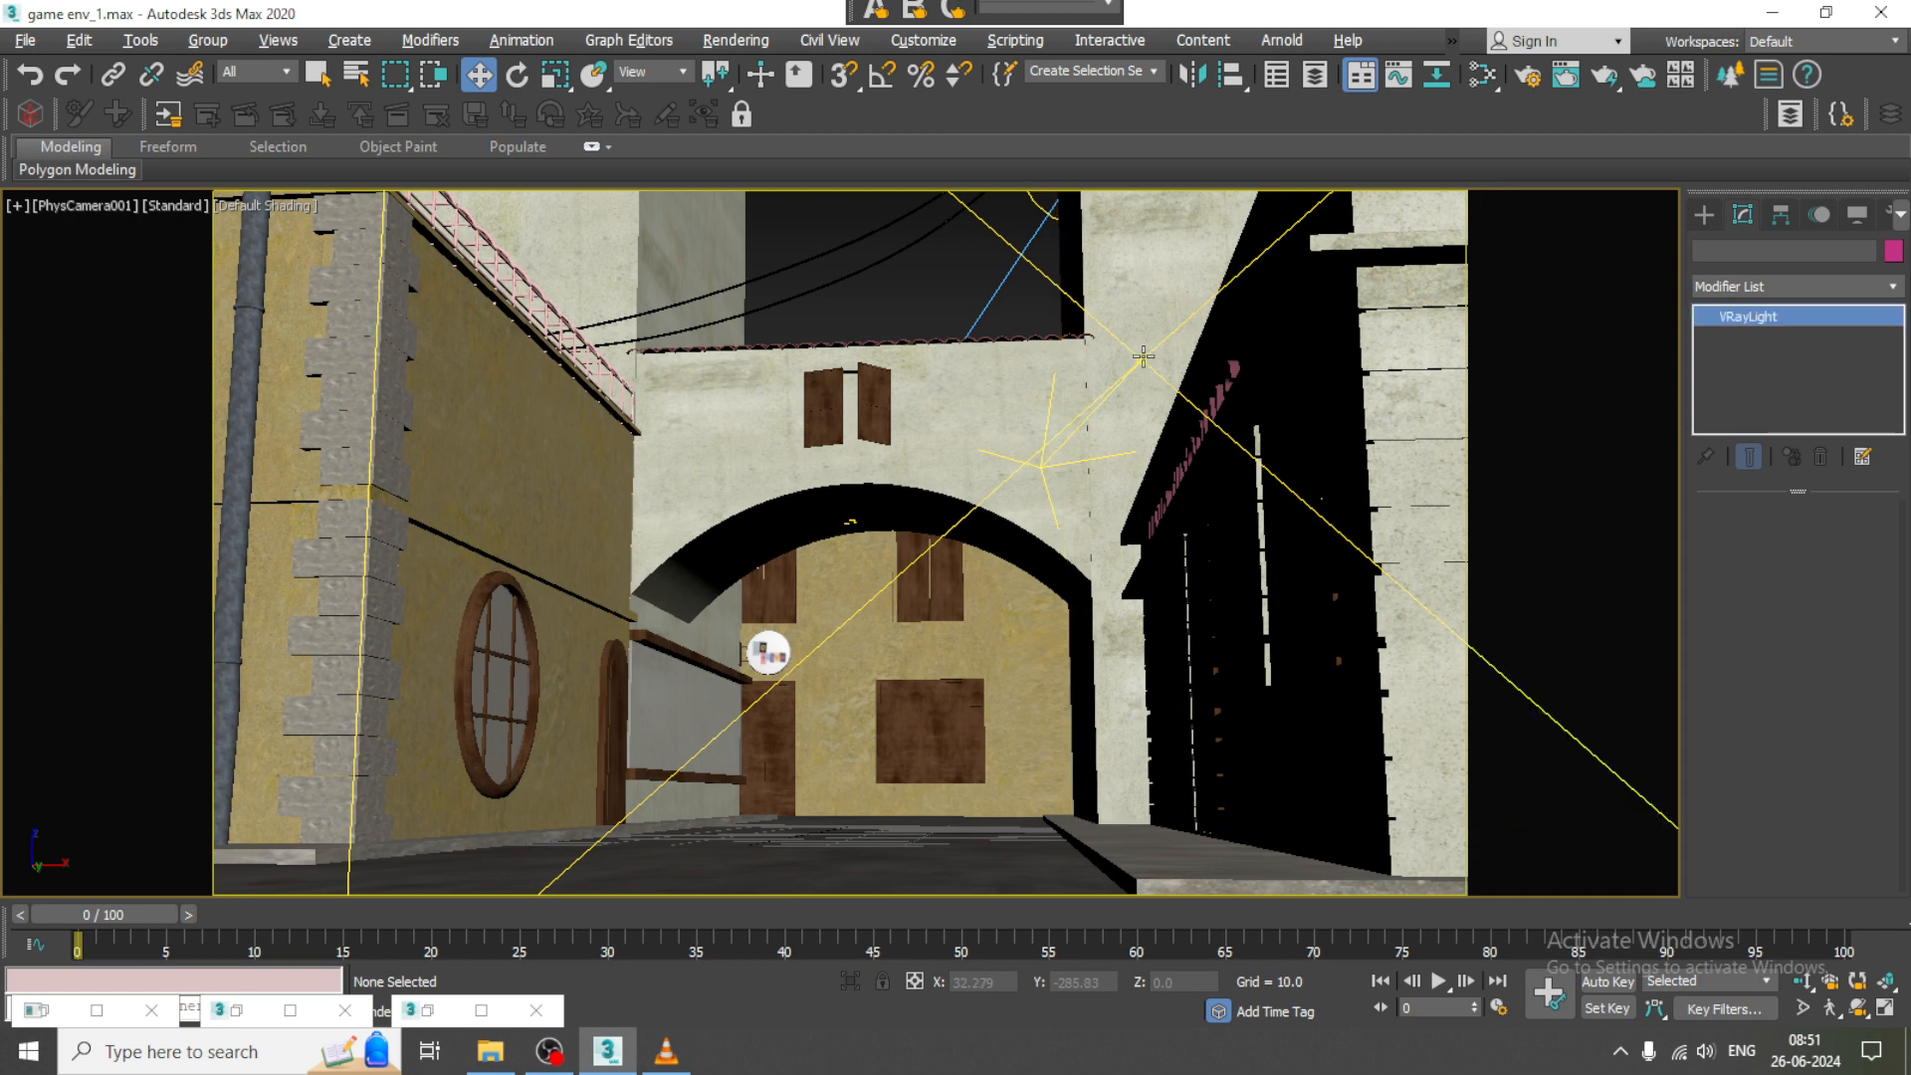
scroll(1761, 736, down, 5)
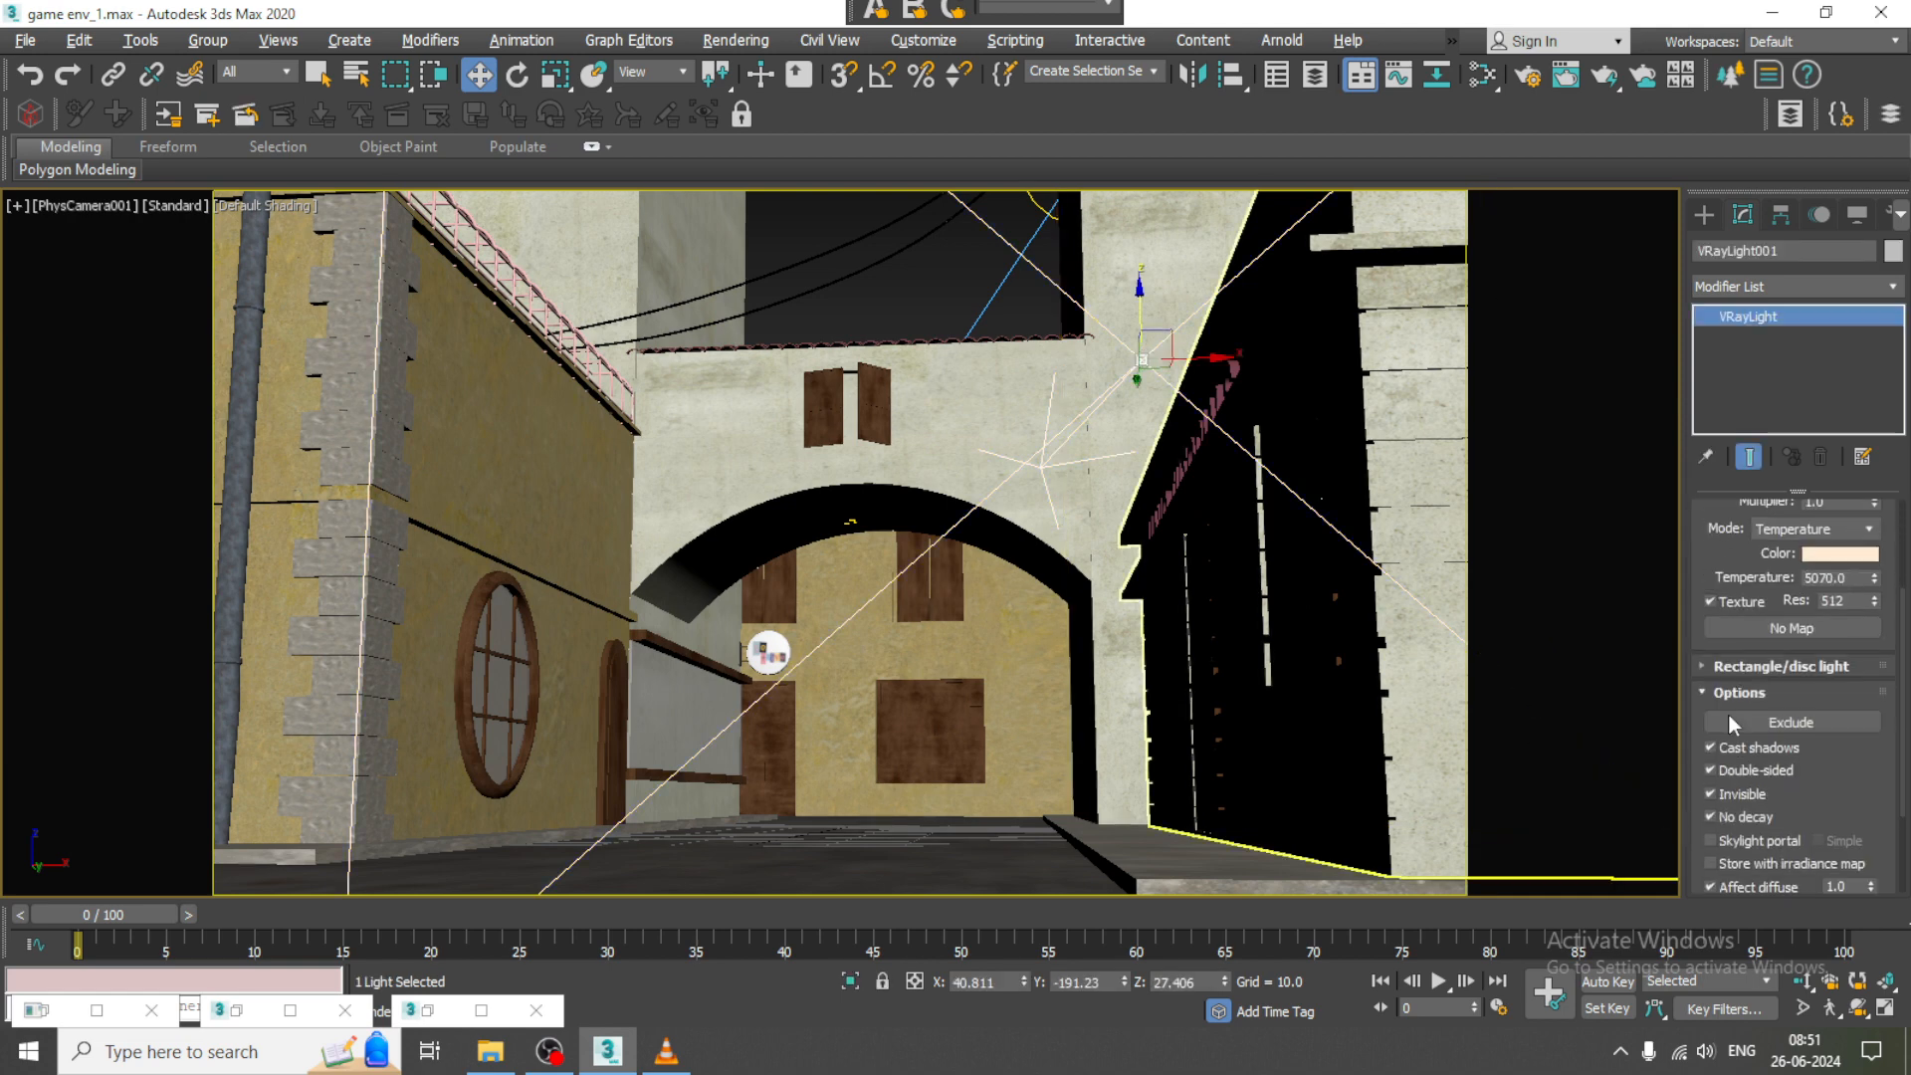
click(1728, 749)
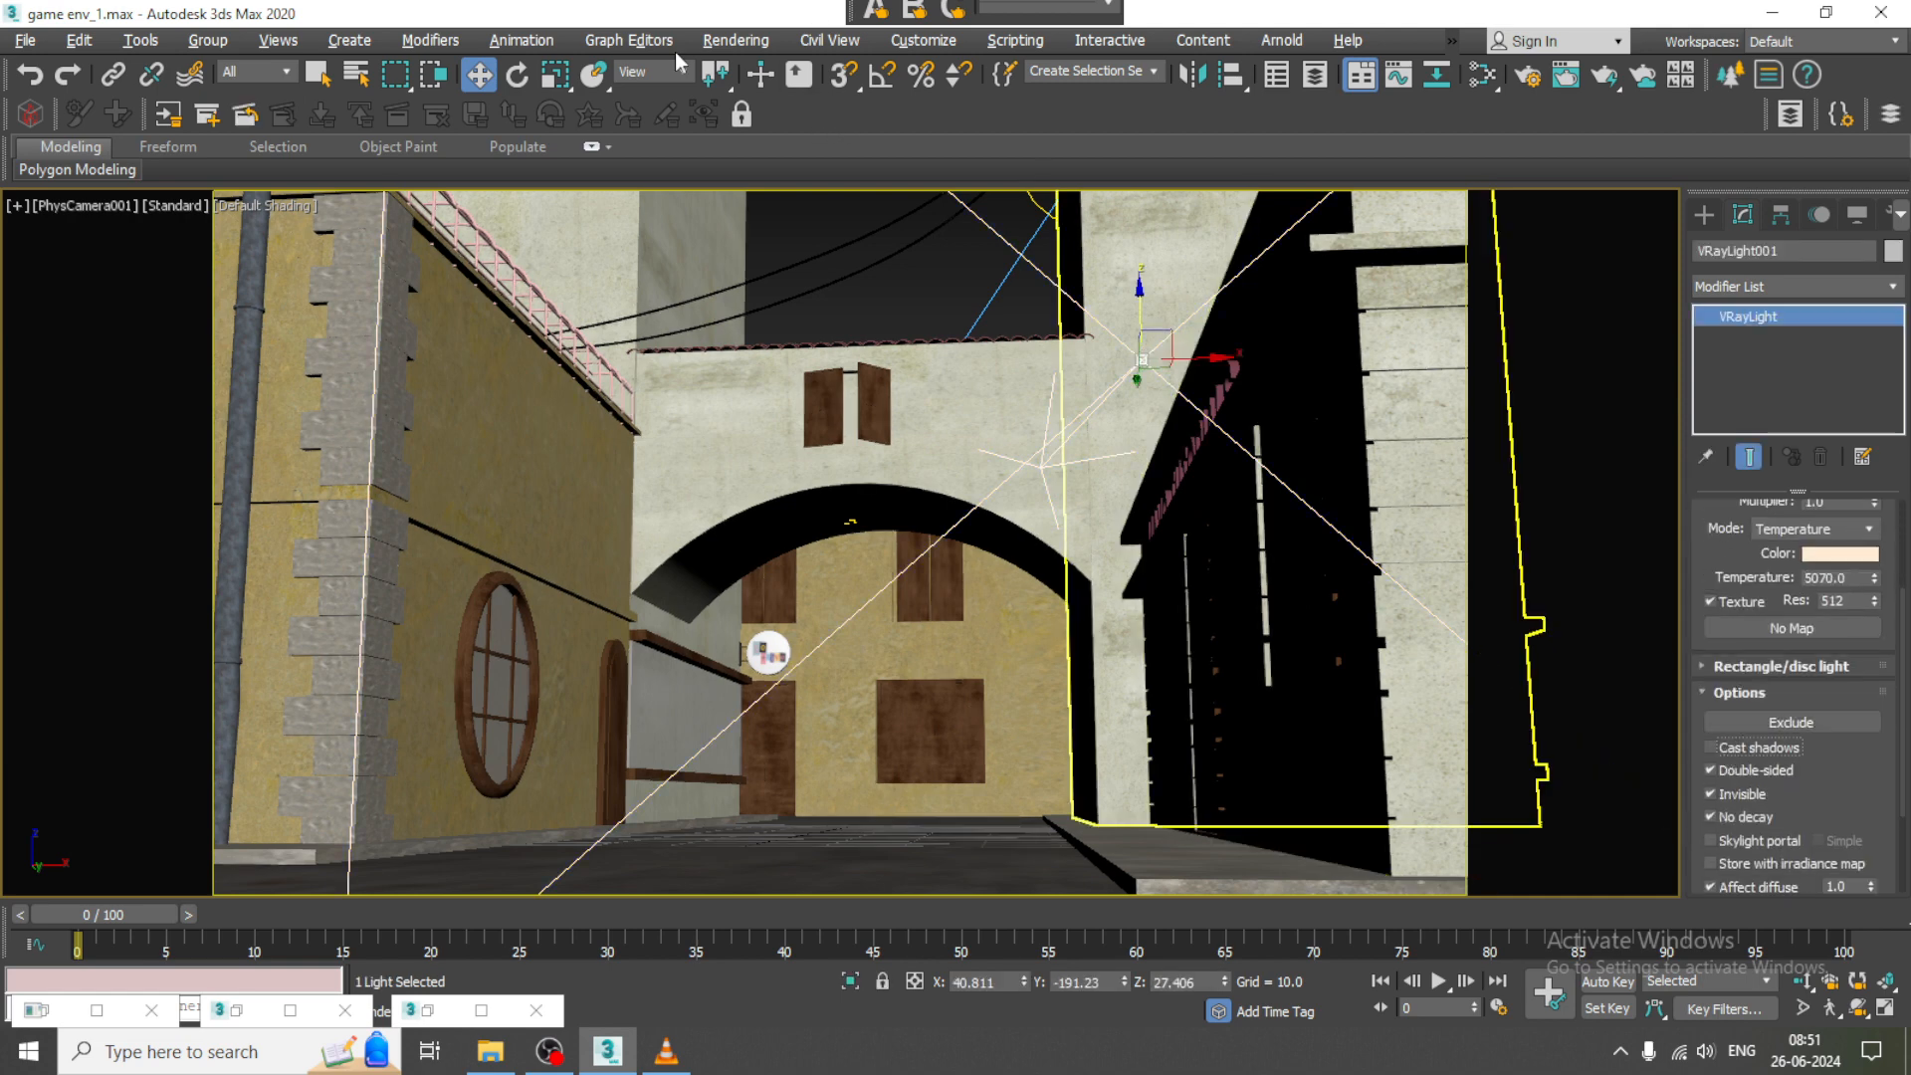
click(735, 40)
click(741, 82)
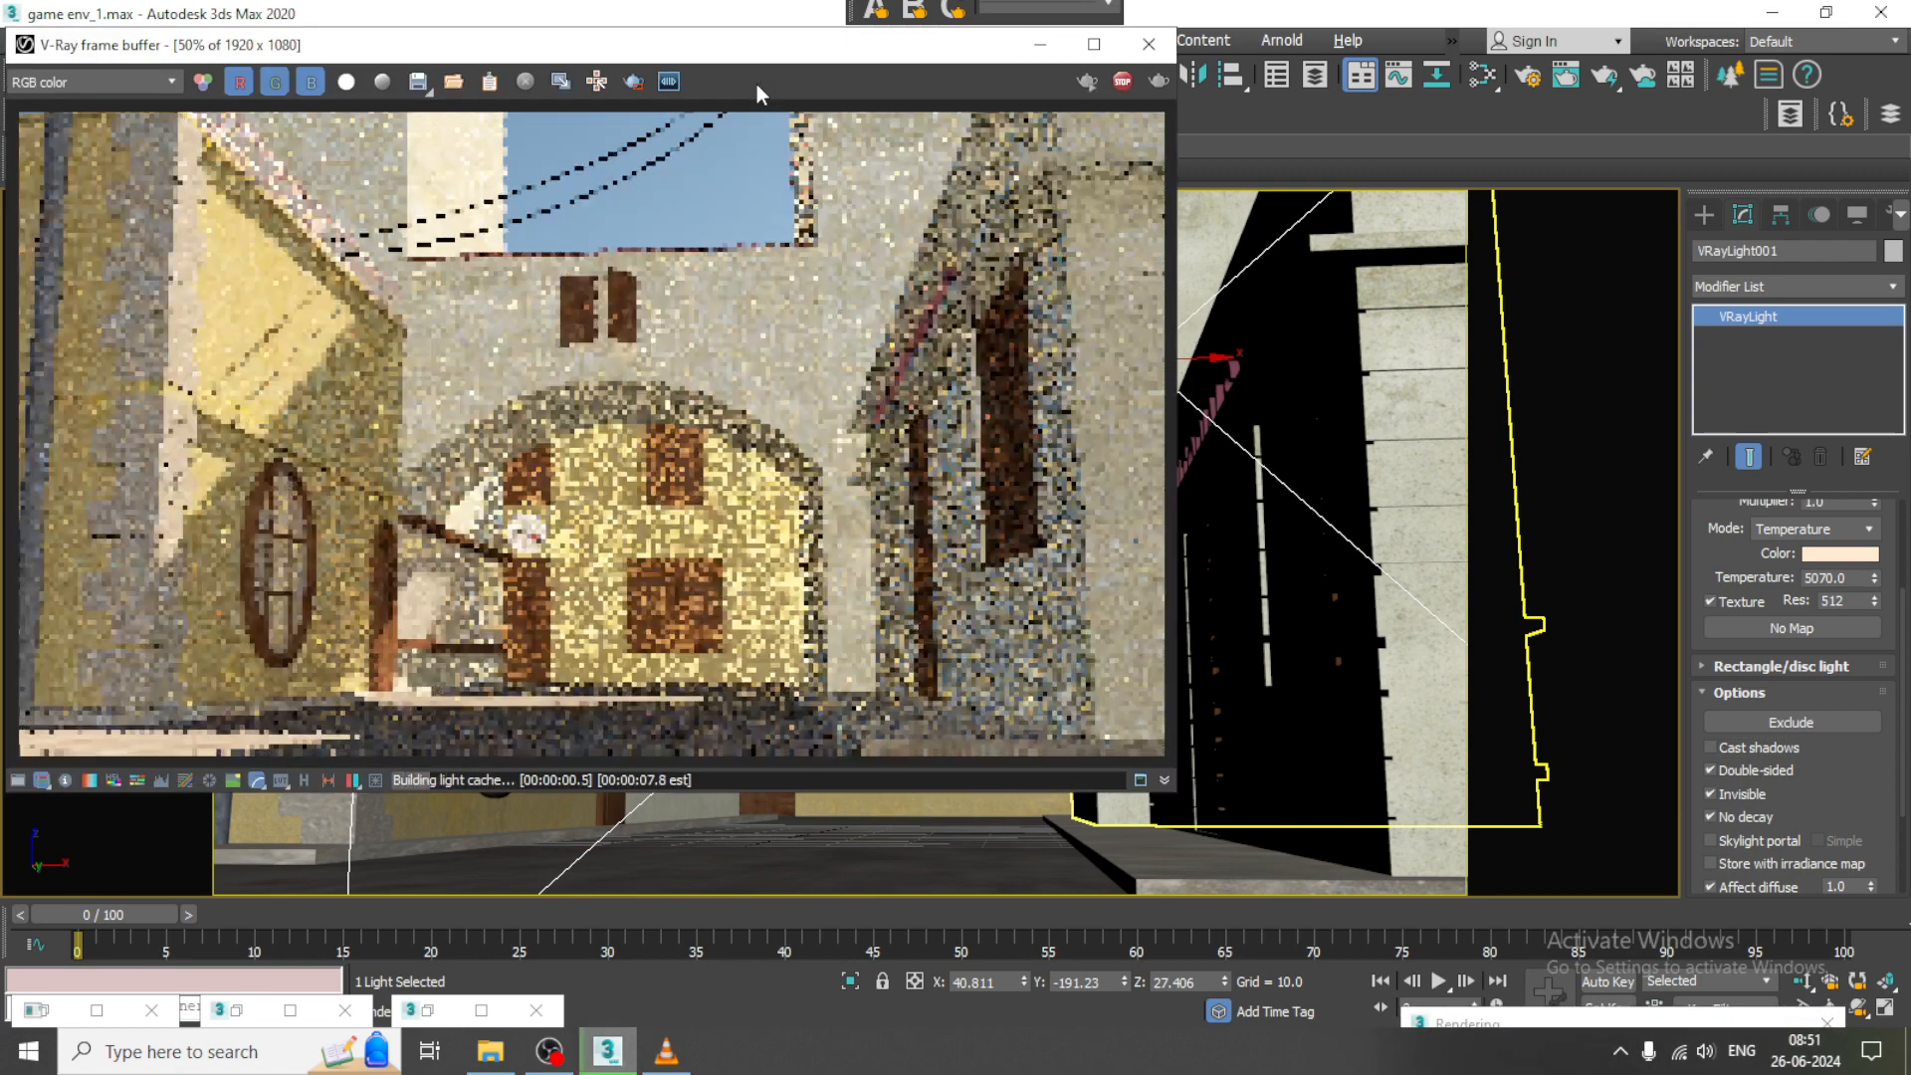
click(1148, 43)
click(1717, 746)
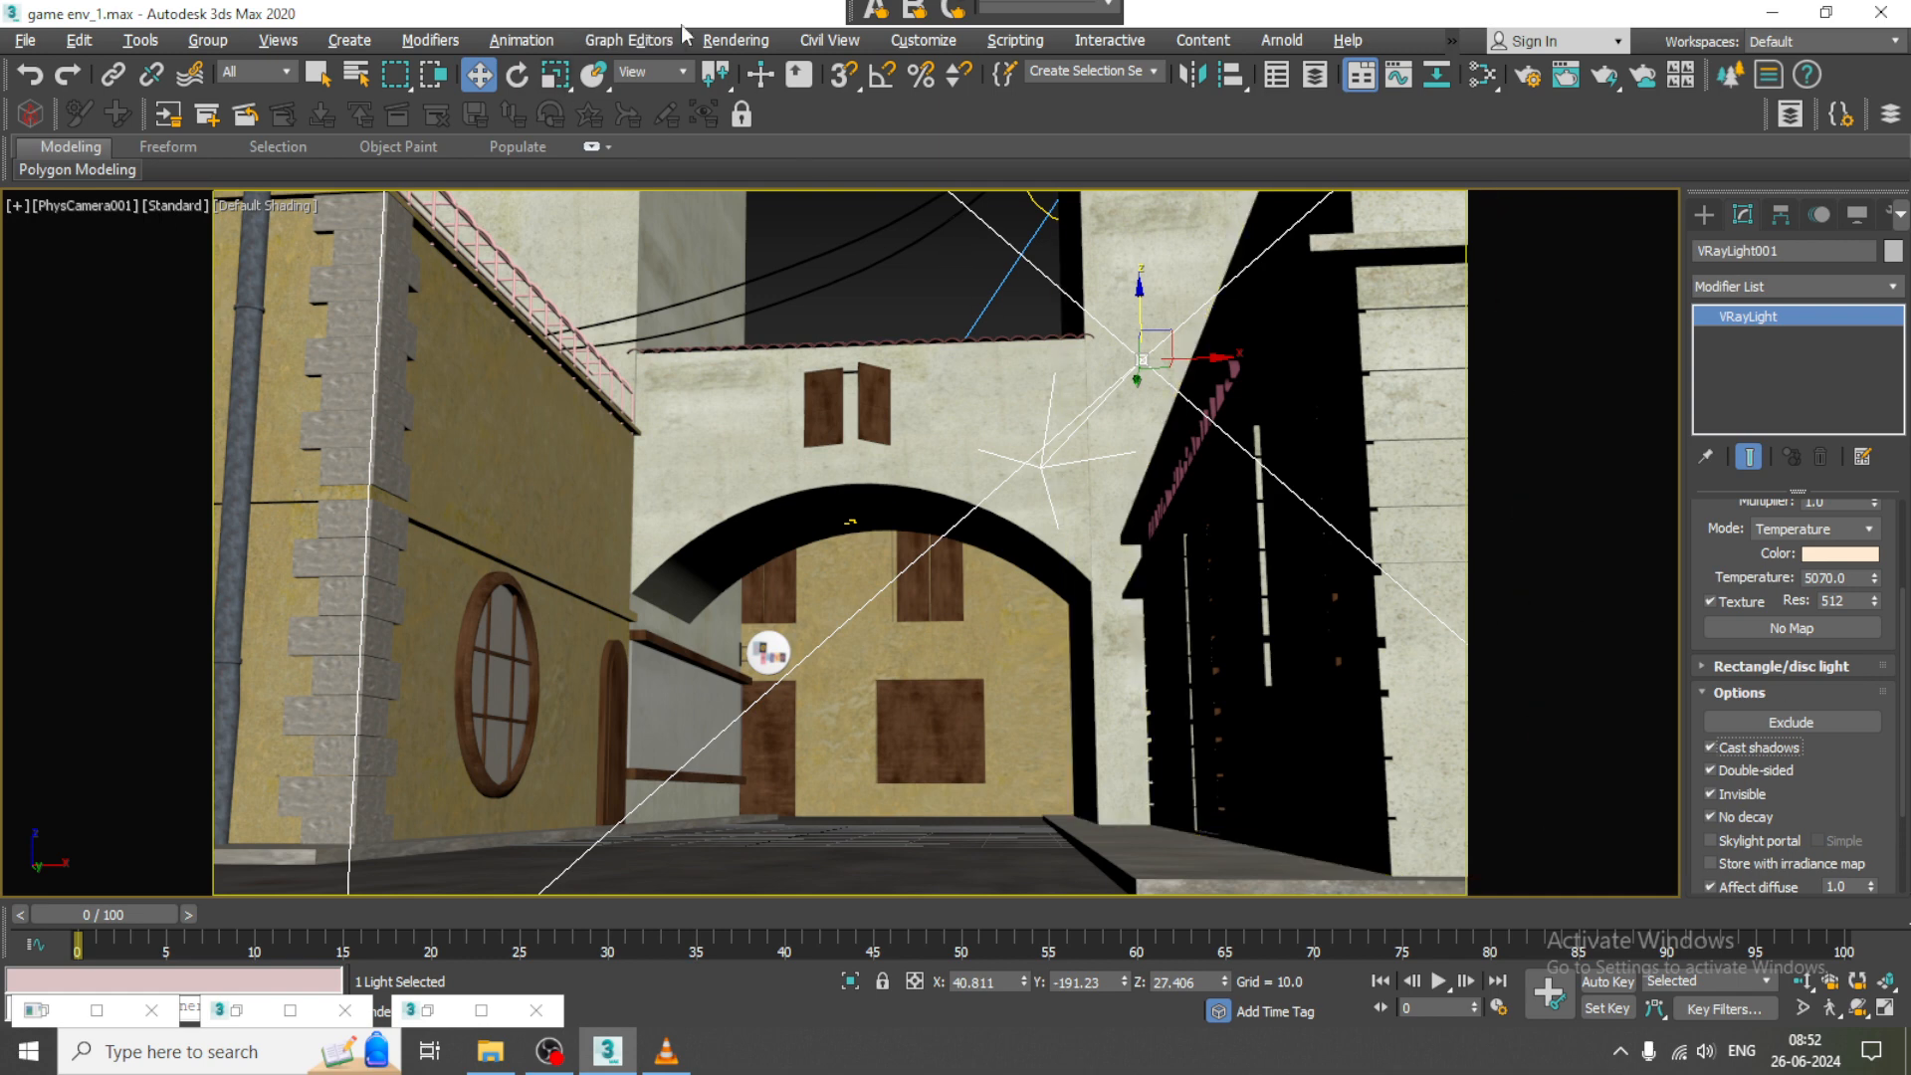
- In the V-Ray render settings, set the bucket image sampler to min subdivs 3 and max subdivs 30, and expand Global DMC
click(748, 47)
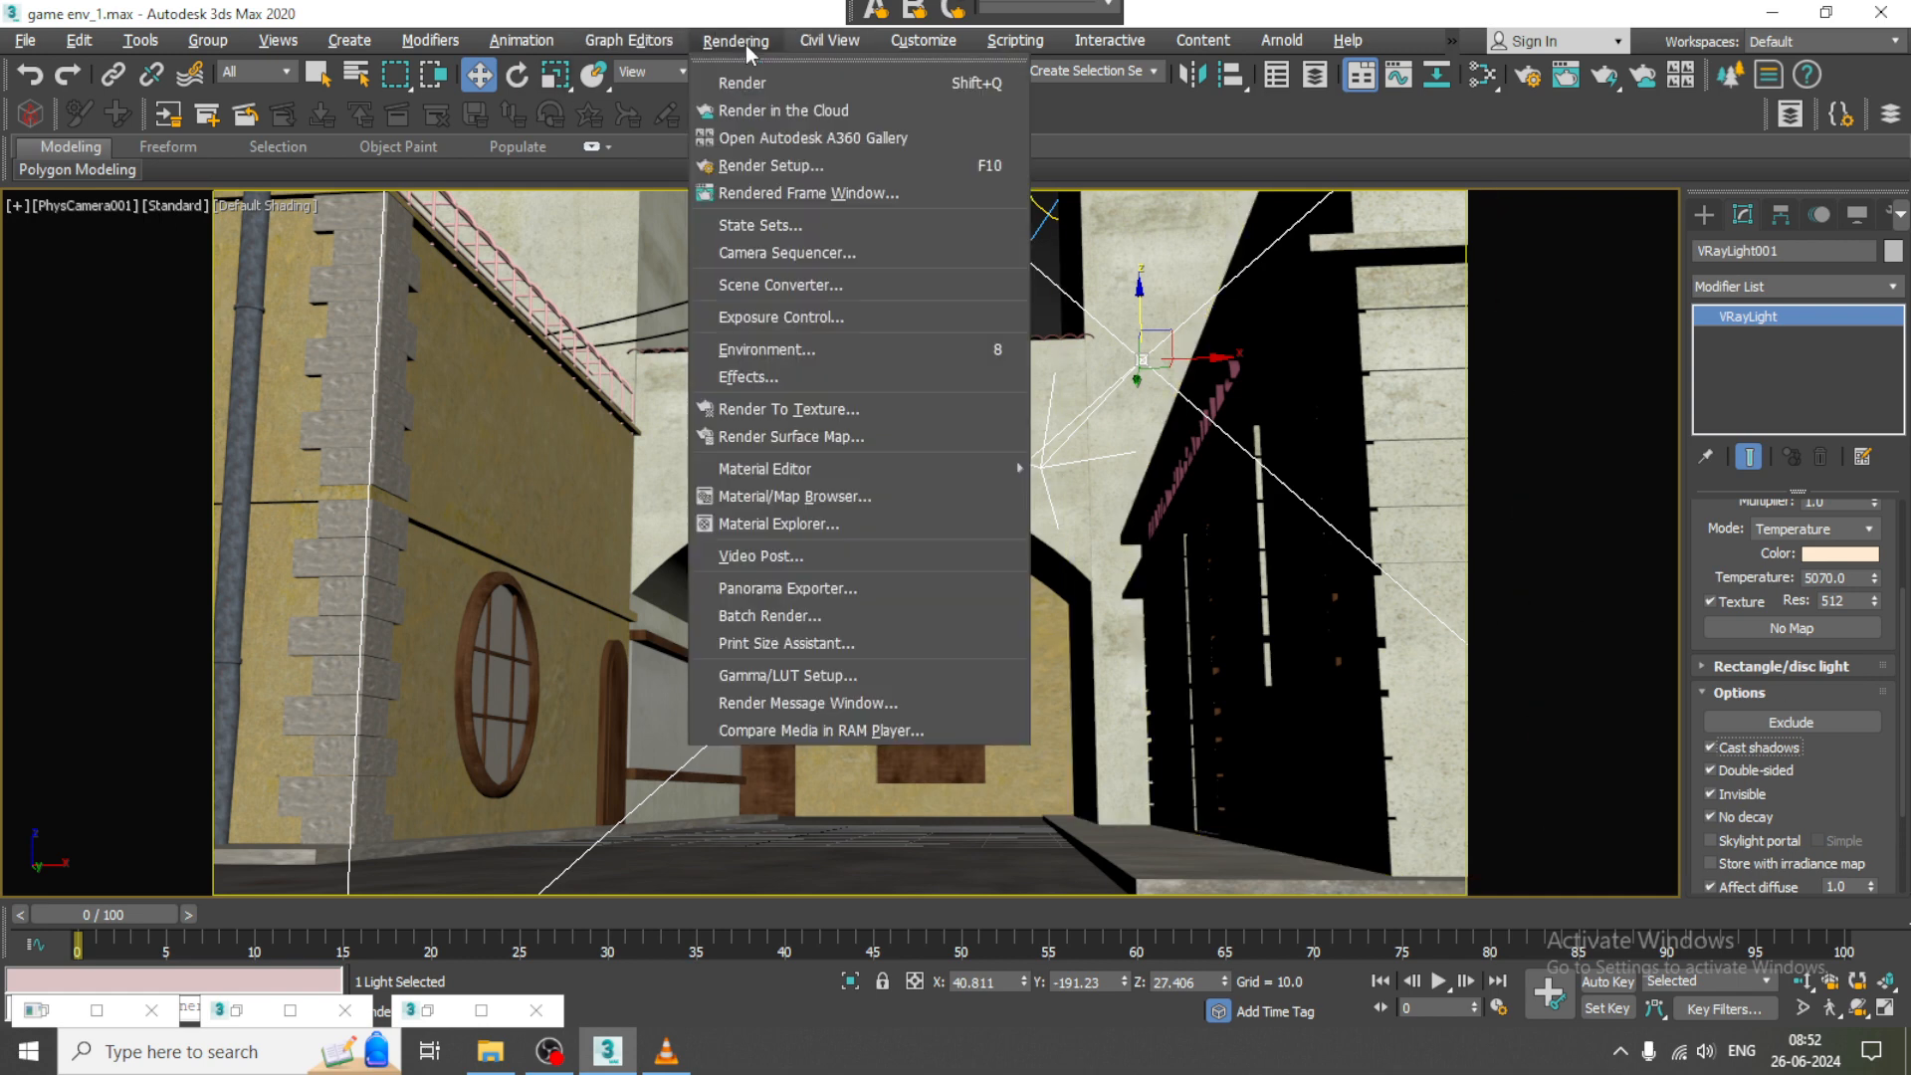
click(866, 172)
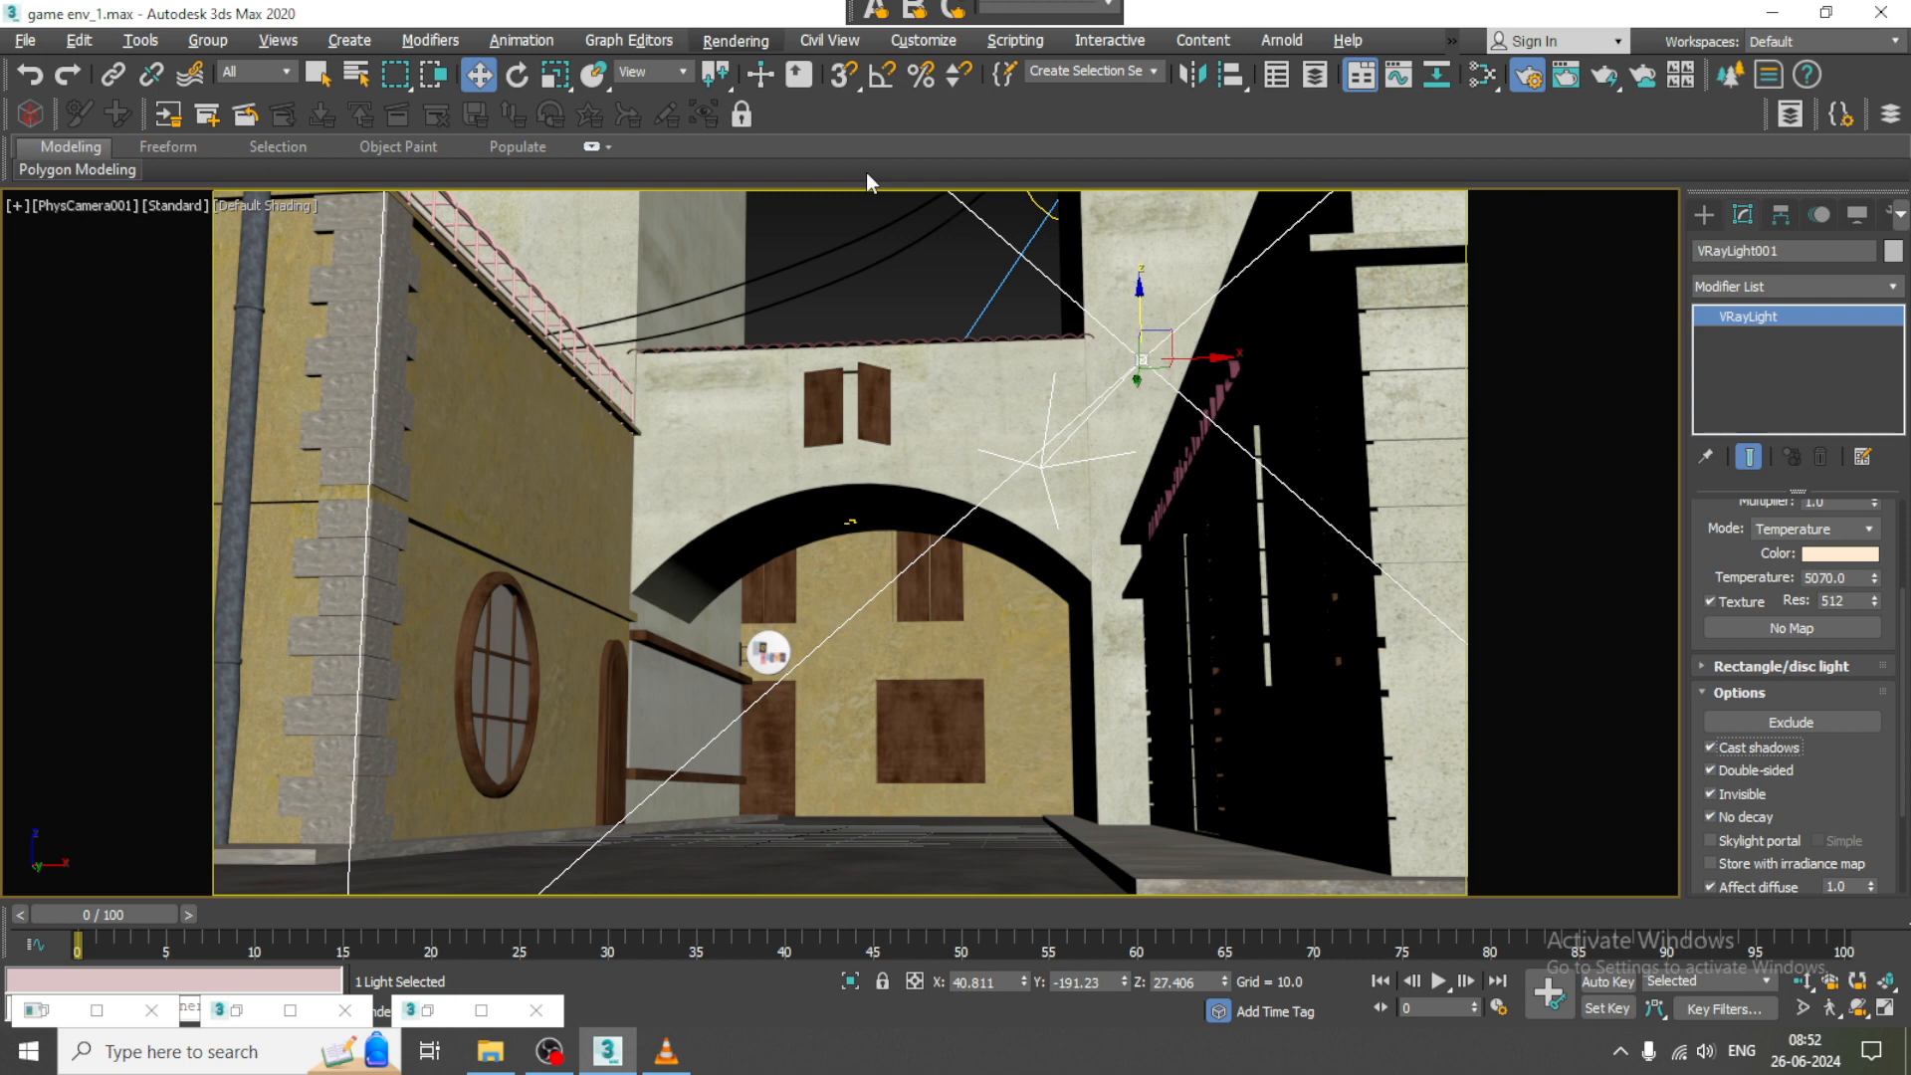
click(1085, 348)
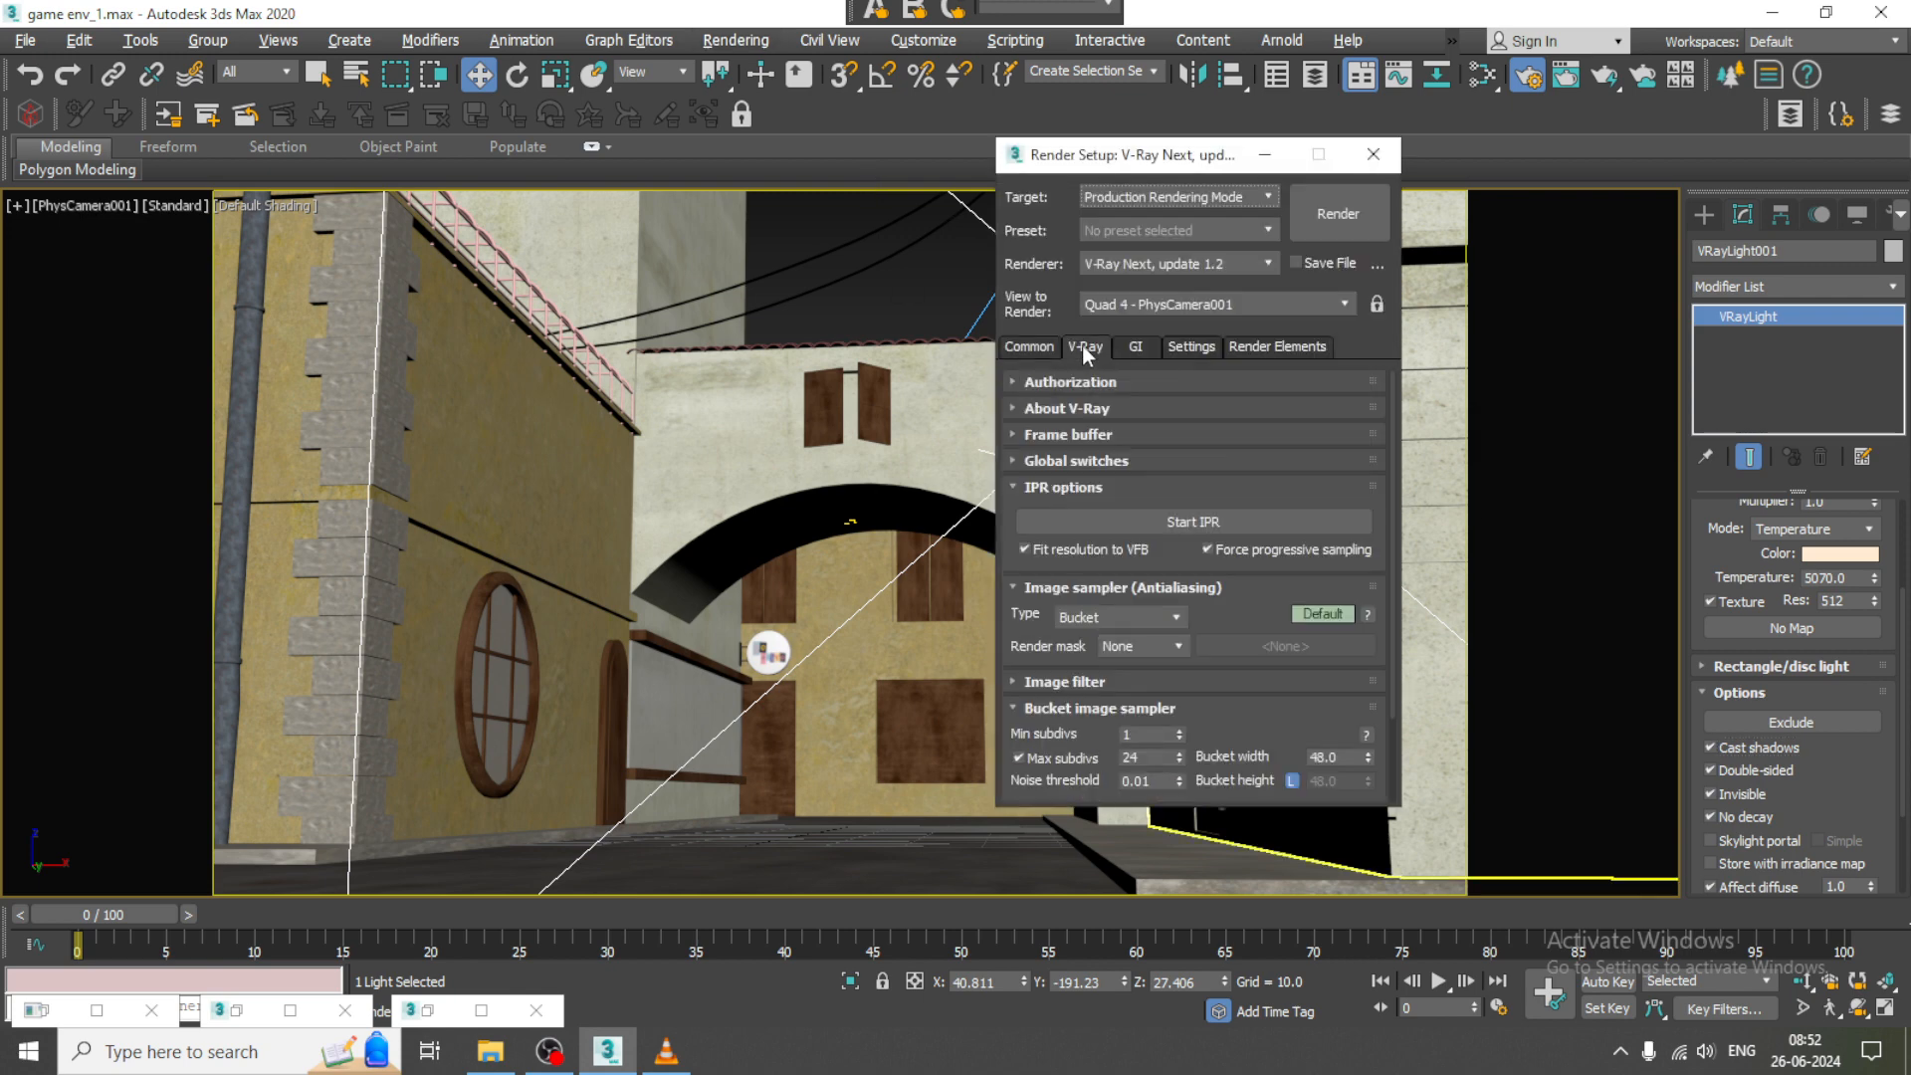
click(1130, 680)
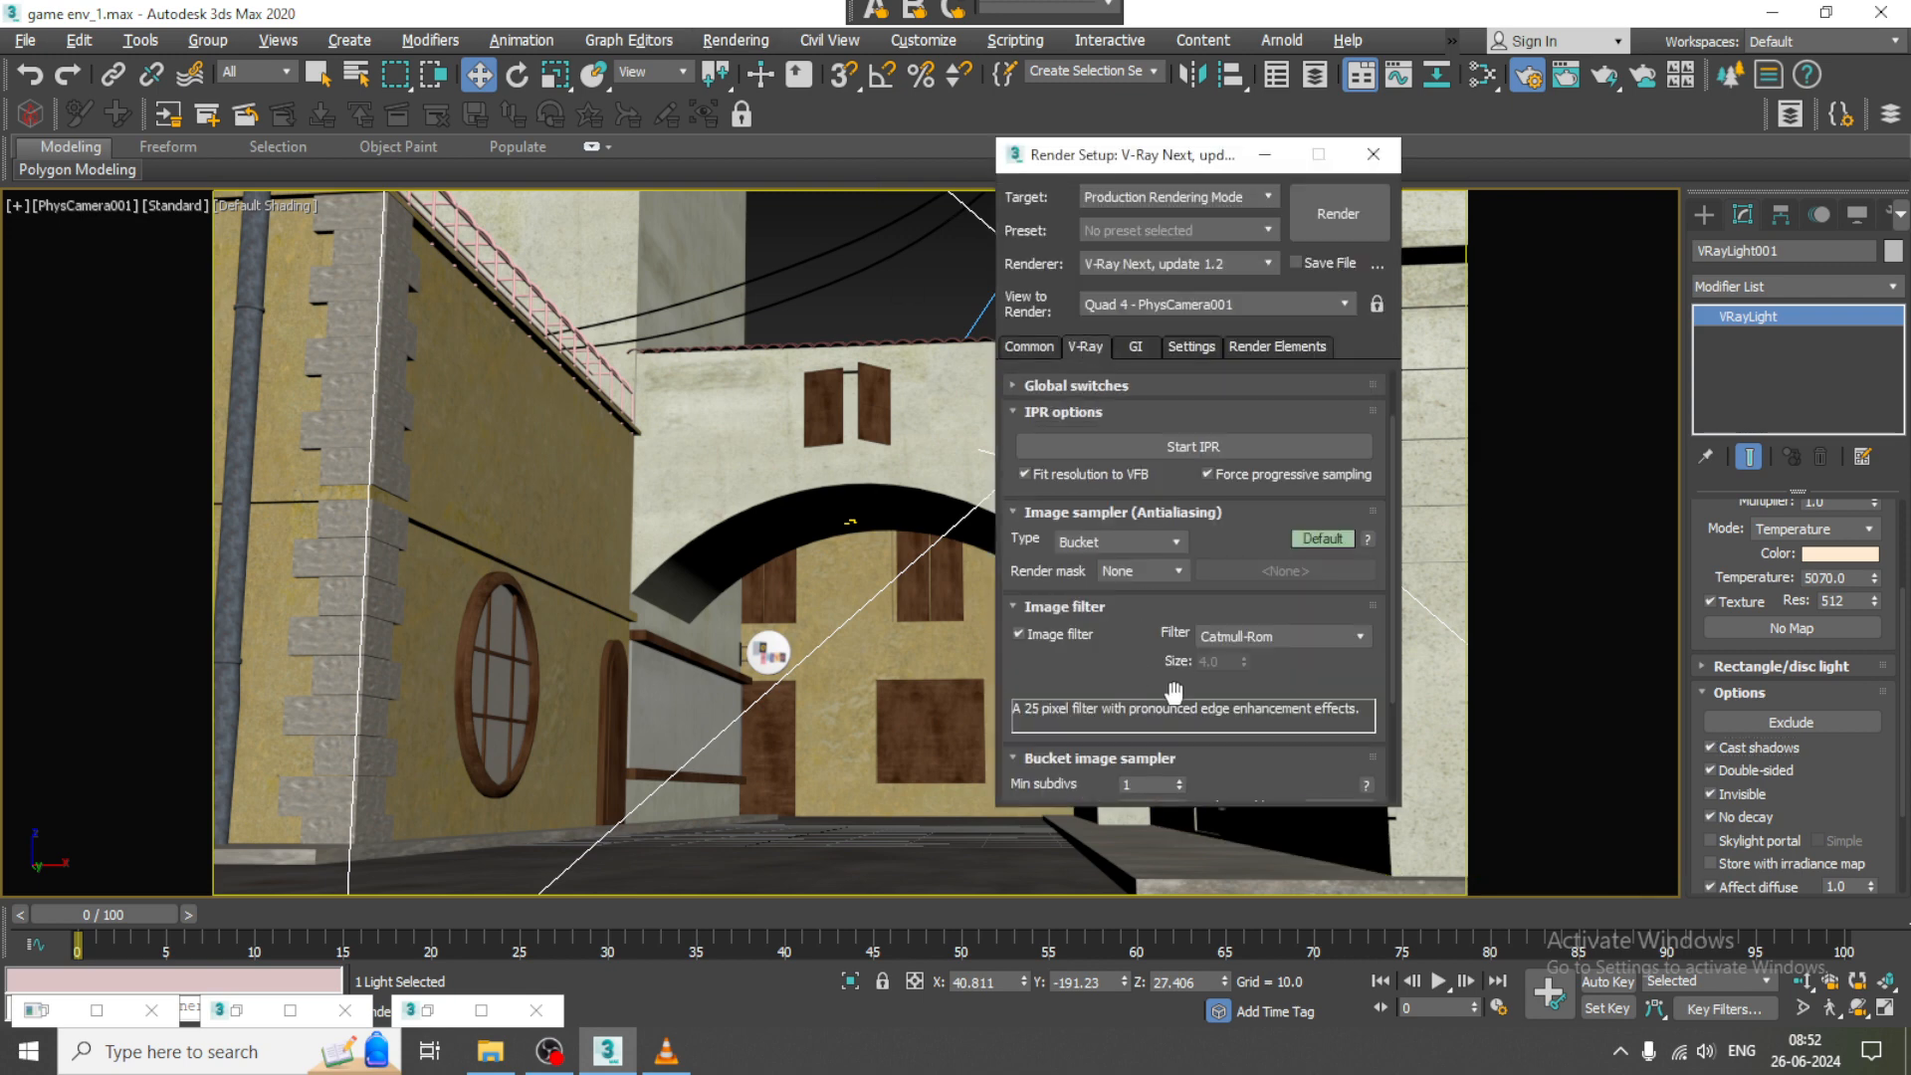
scroll(1114, 673, down, 3)
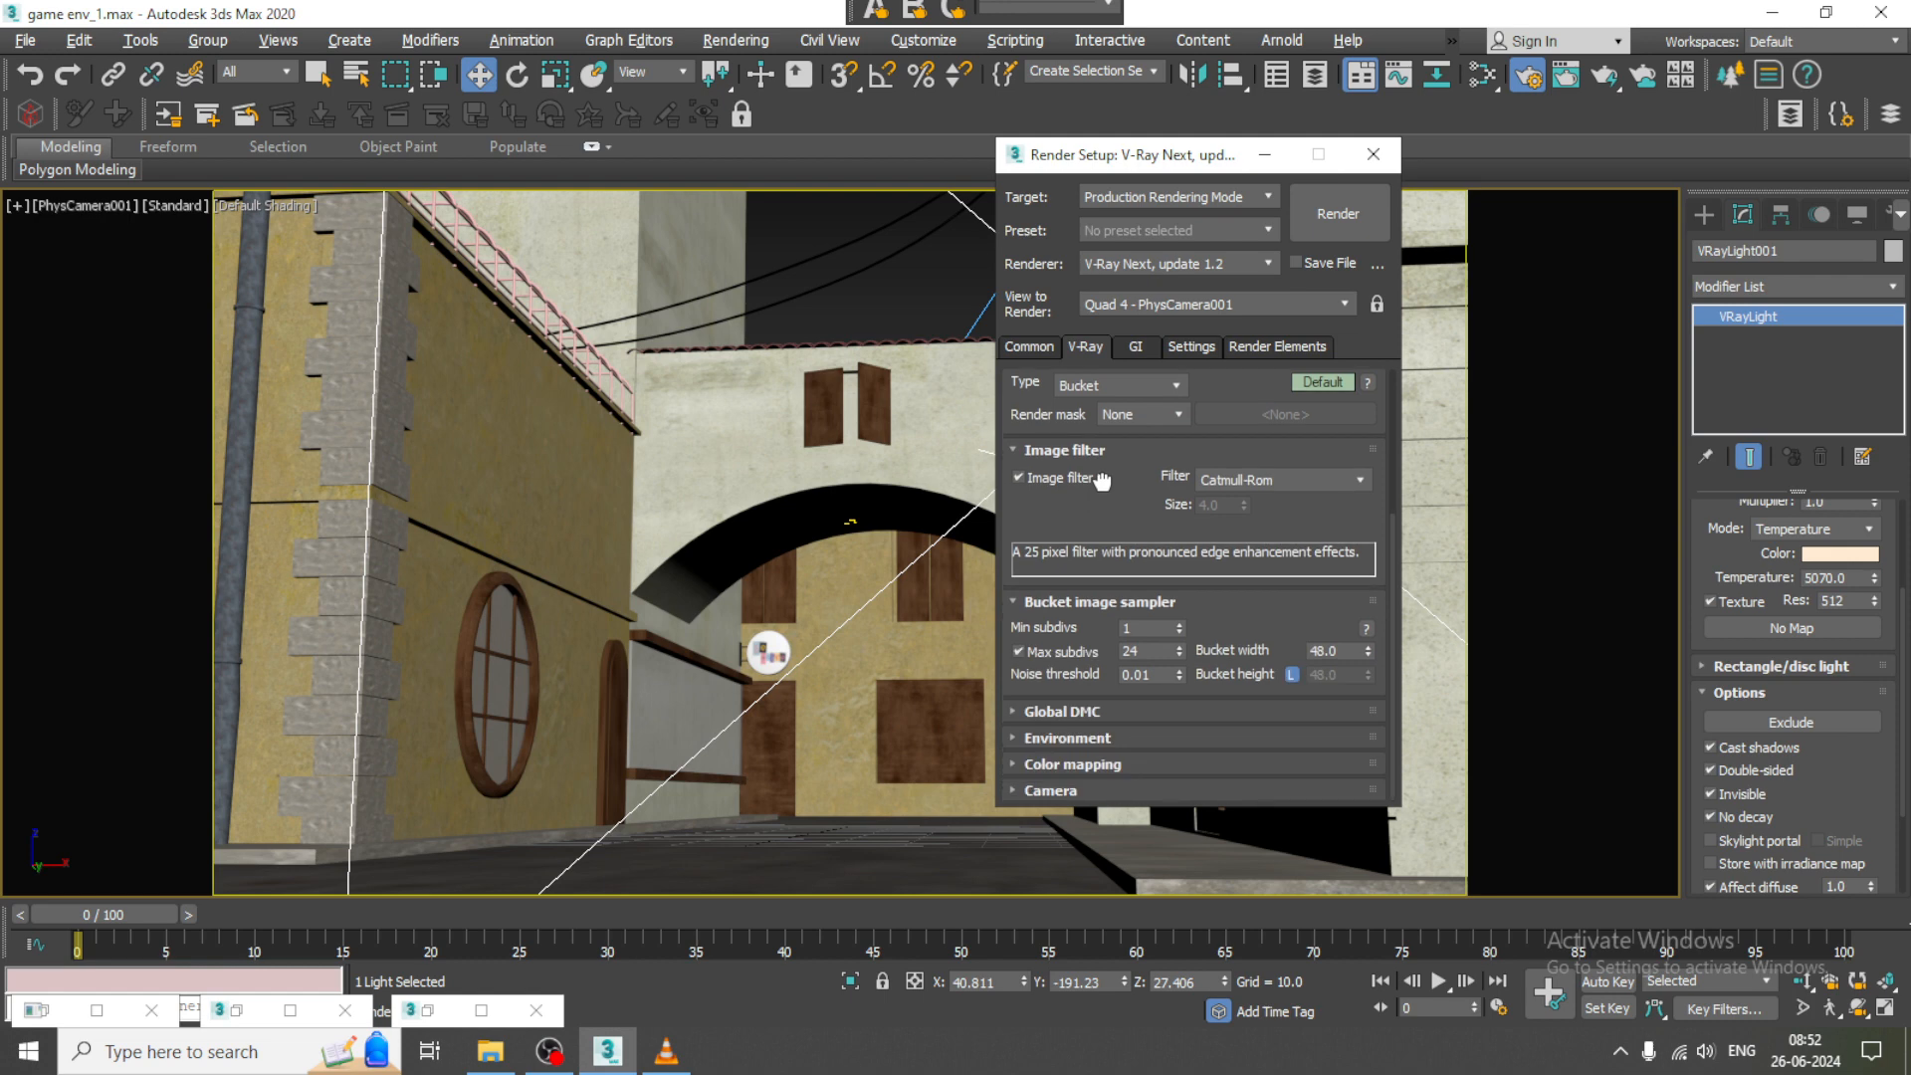
double_click(1145, 631)
key(Tab)
click(1139, 711)
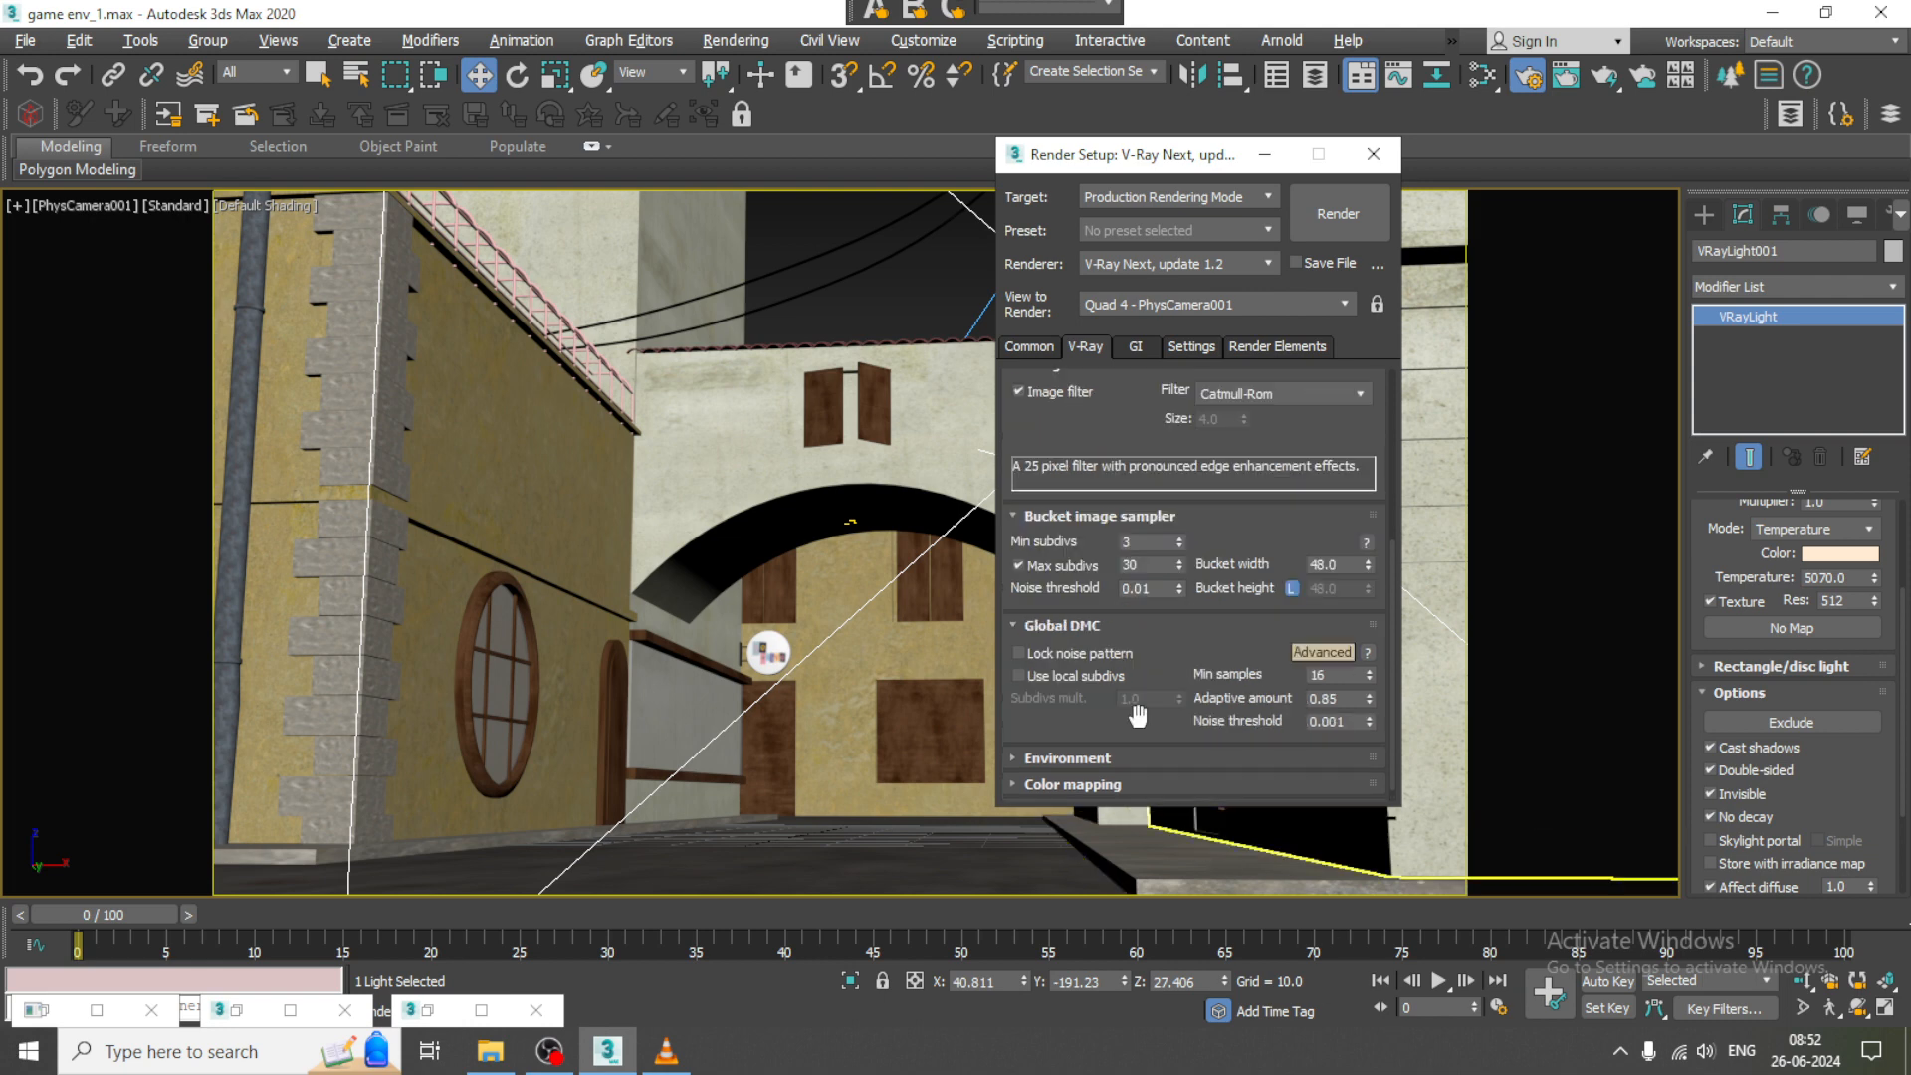
- Enable local subdivs under Global DMC, and expand the V-Ray Environment and Color mapping settings
click(1066, 675)
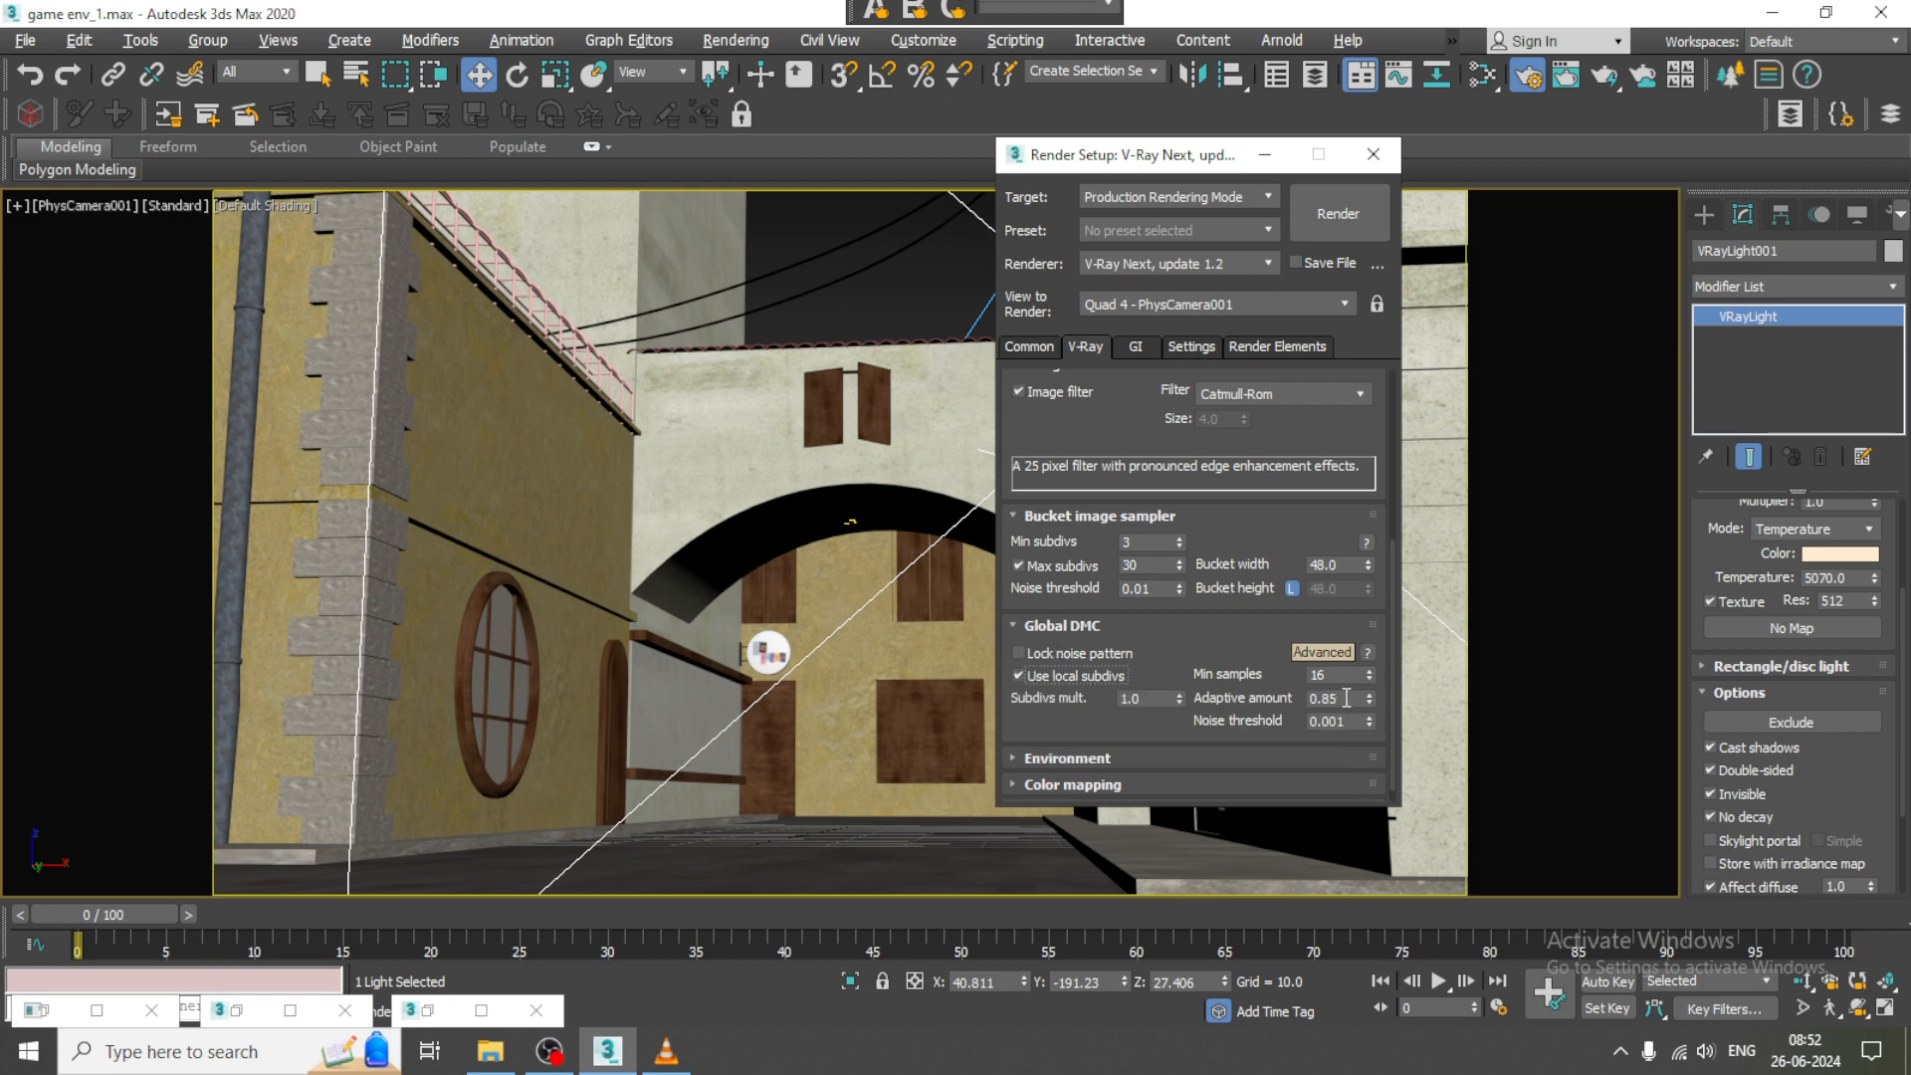
scroll(1095, 697, down, 1)
click(1103, 737)
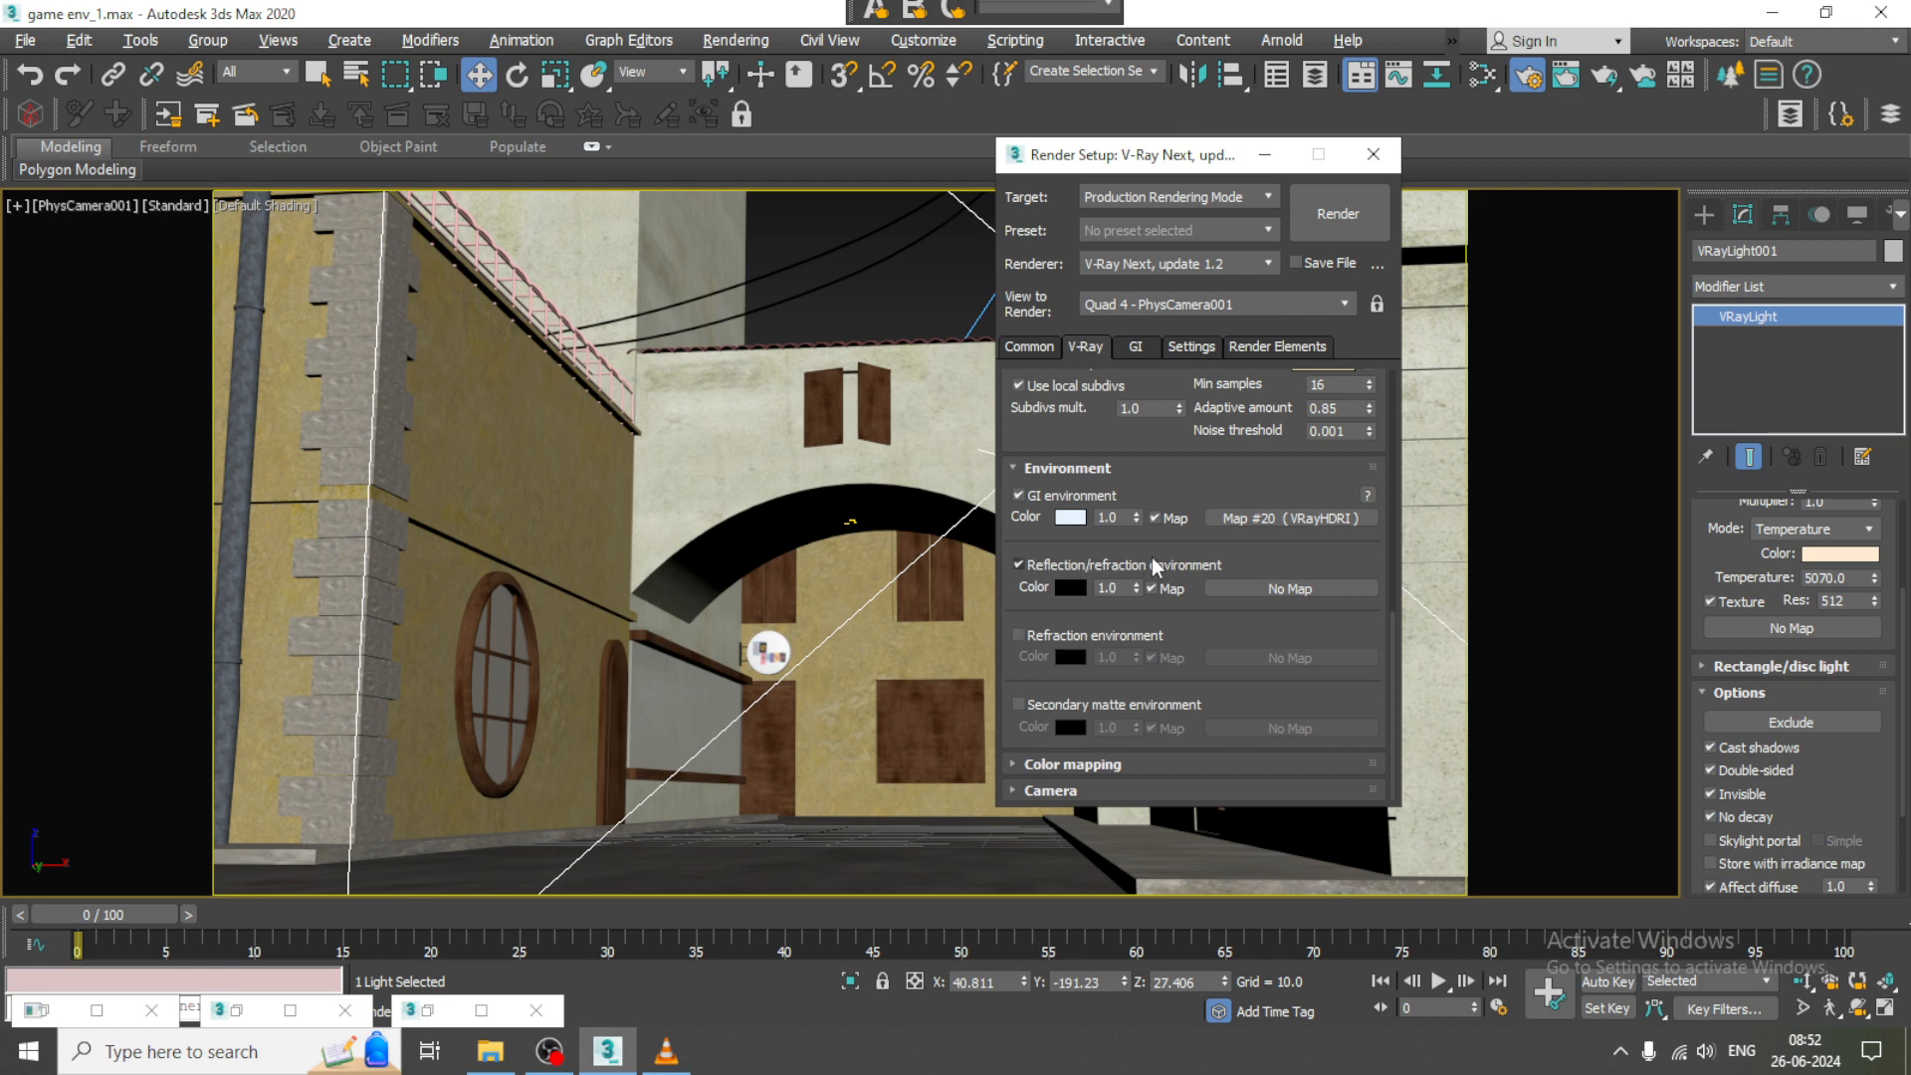
click(1089, 762)
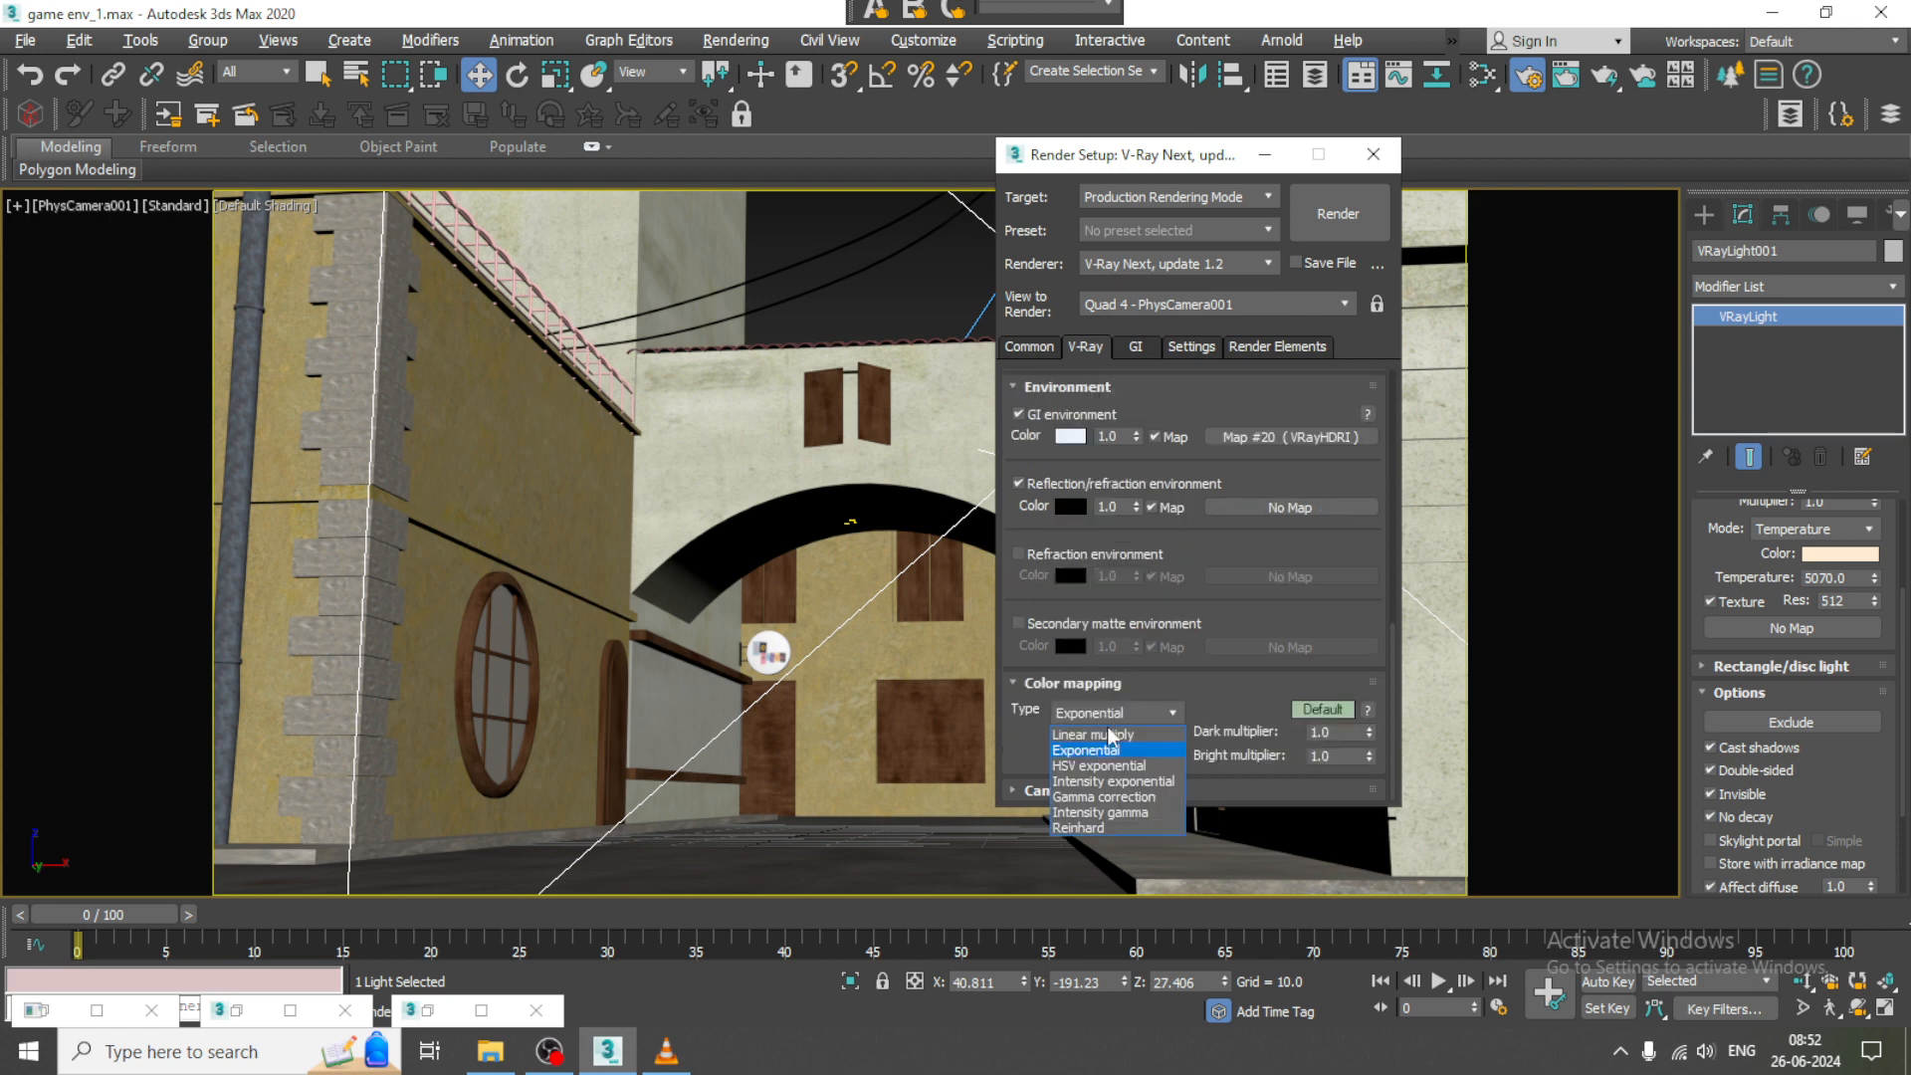
- Try HSV exponential color mapping in a test render of the camera view, and set the type back to Exponential
click(1117, 750)
click(1129, 714)
click(1122, 765)
click(1324, 225)
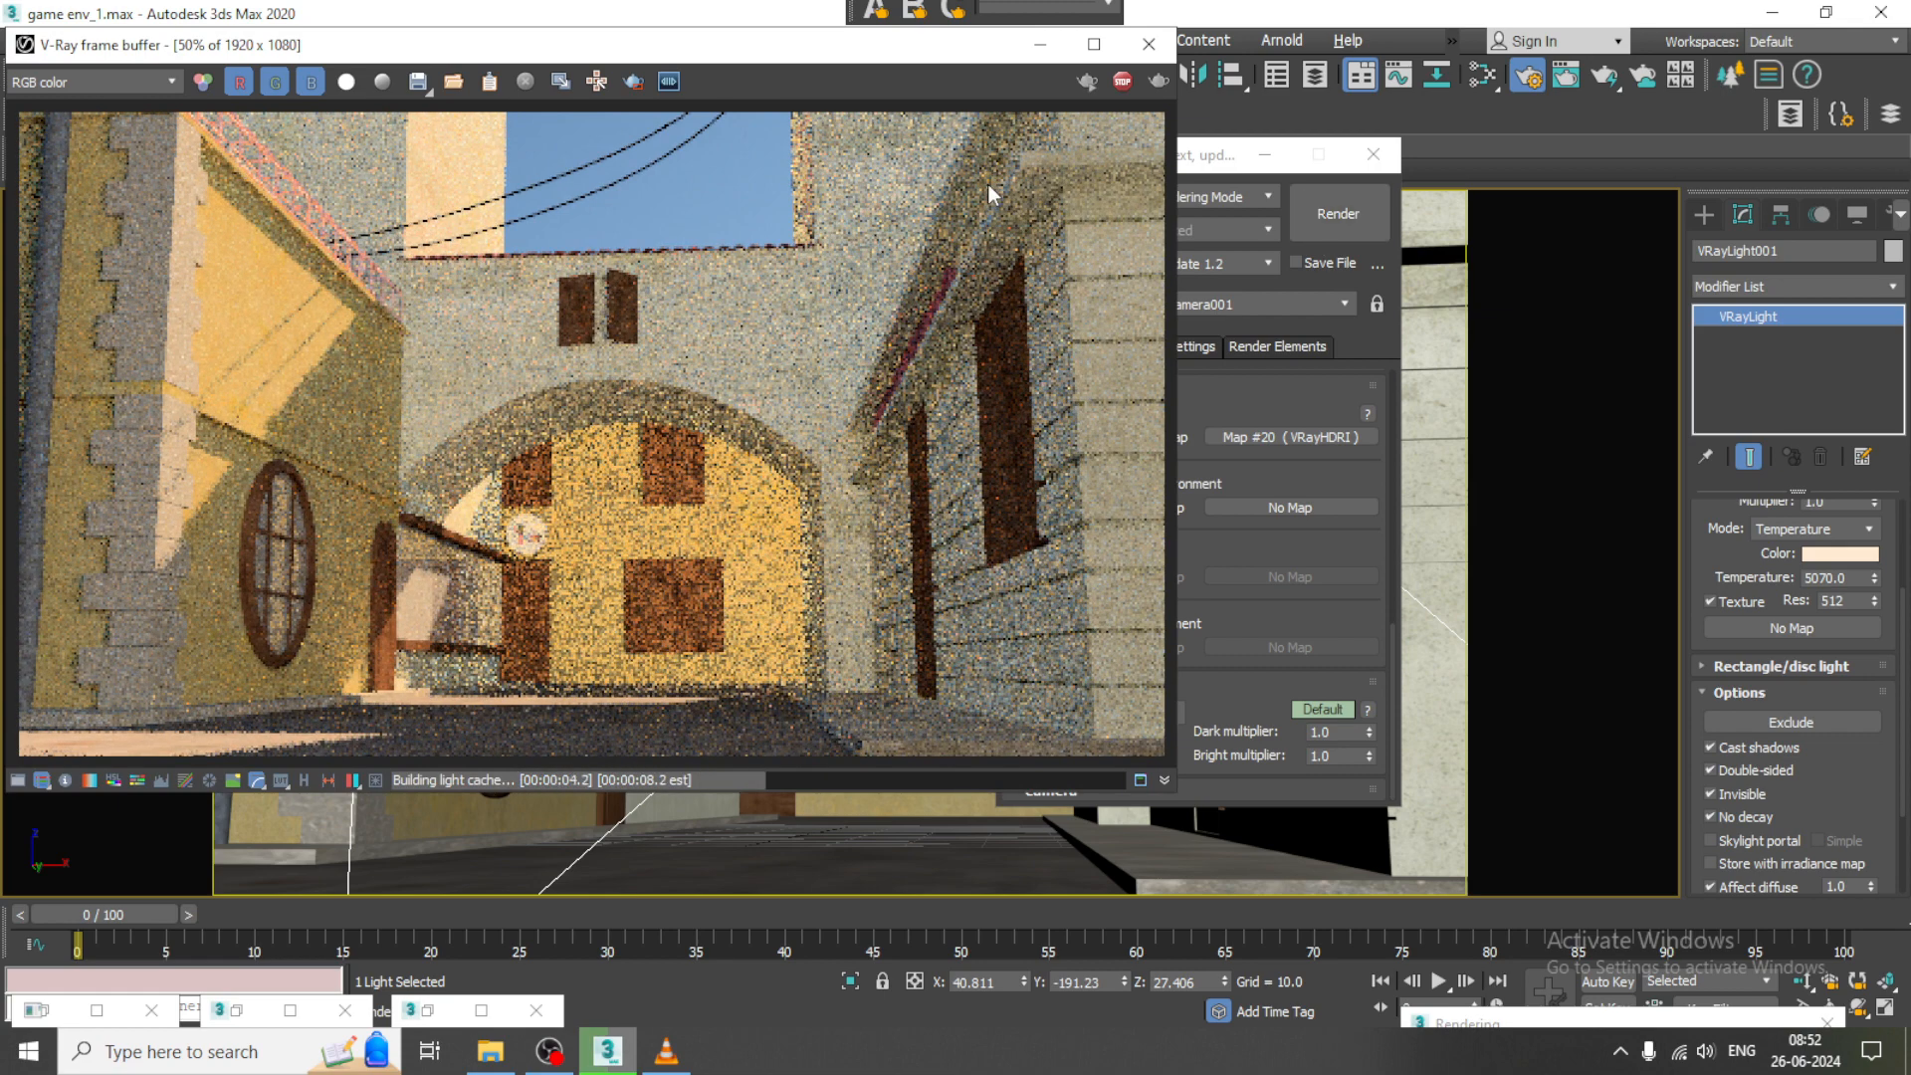
click(1167, 57)
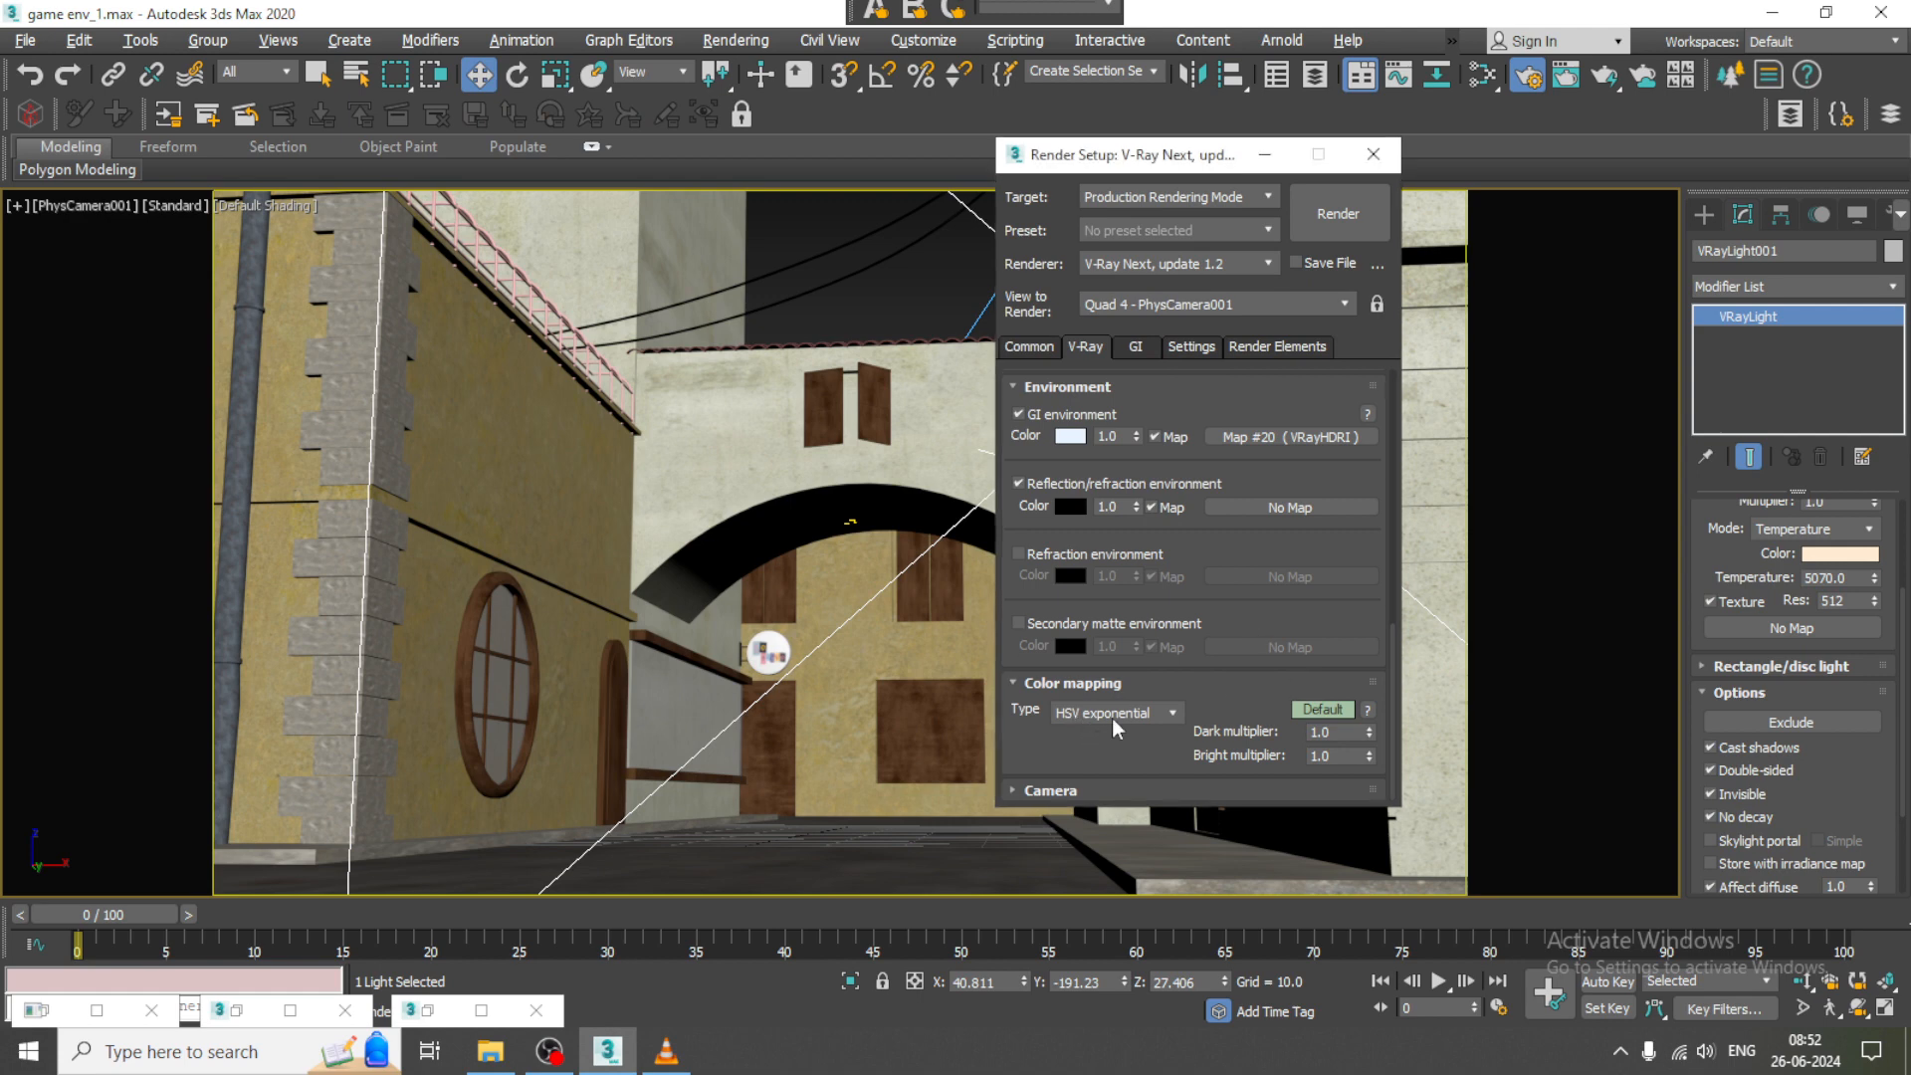
click(1114, 712)
click(1114, 749)
- Switch the global illumination settings to Expert mode, and set the irradiance map to 180 subdivs and 60 interpolation samples
click(1139, 354)
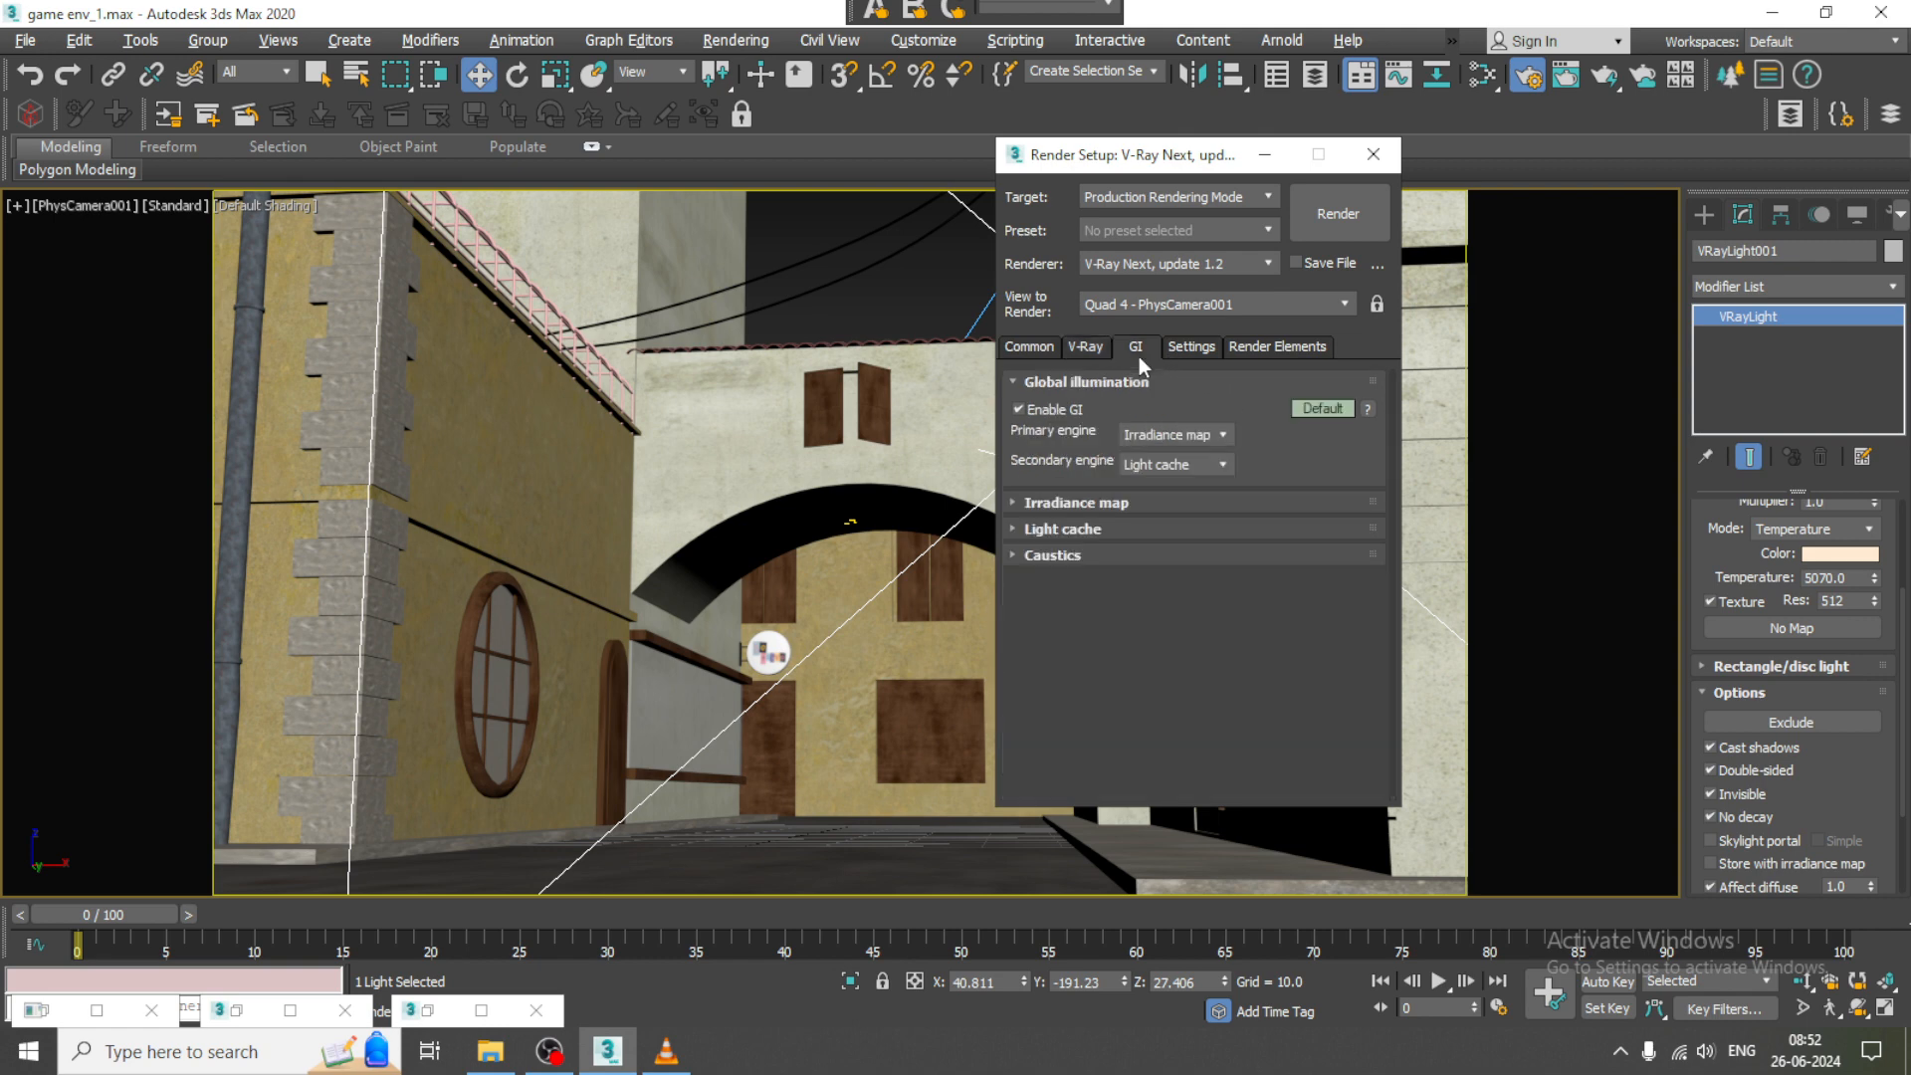
click(1324, 406)
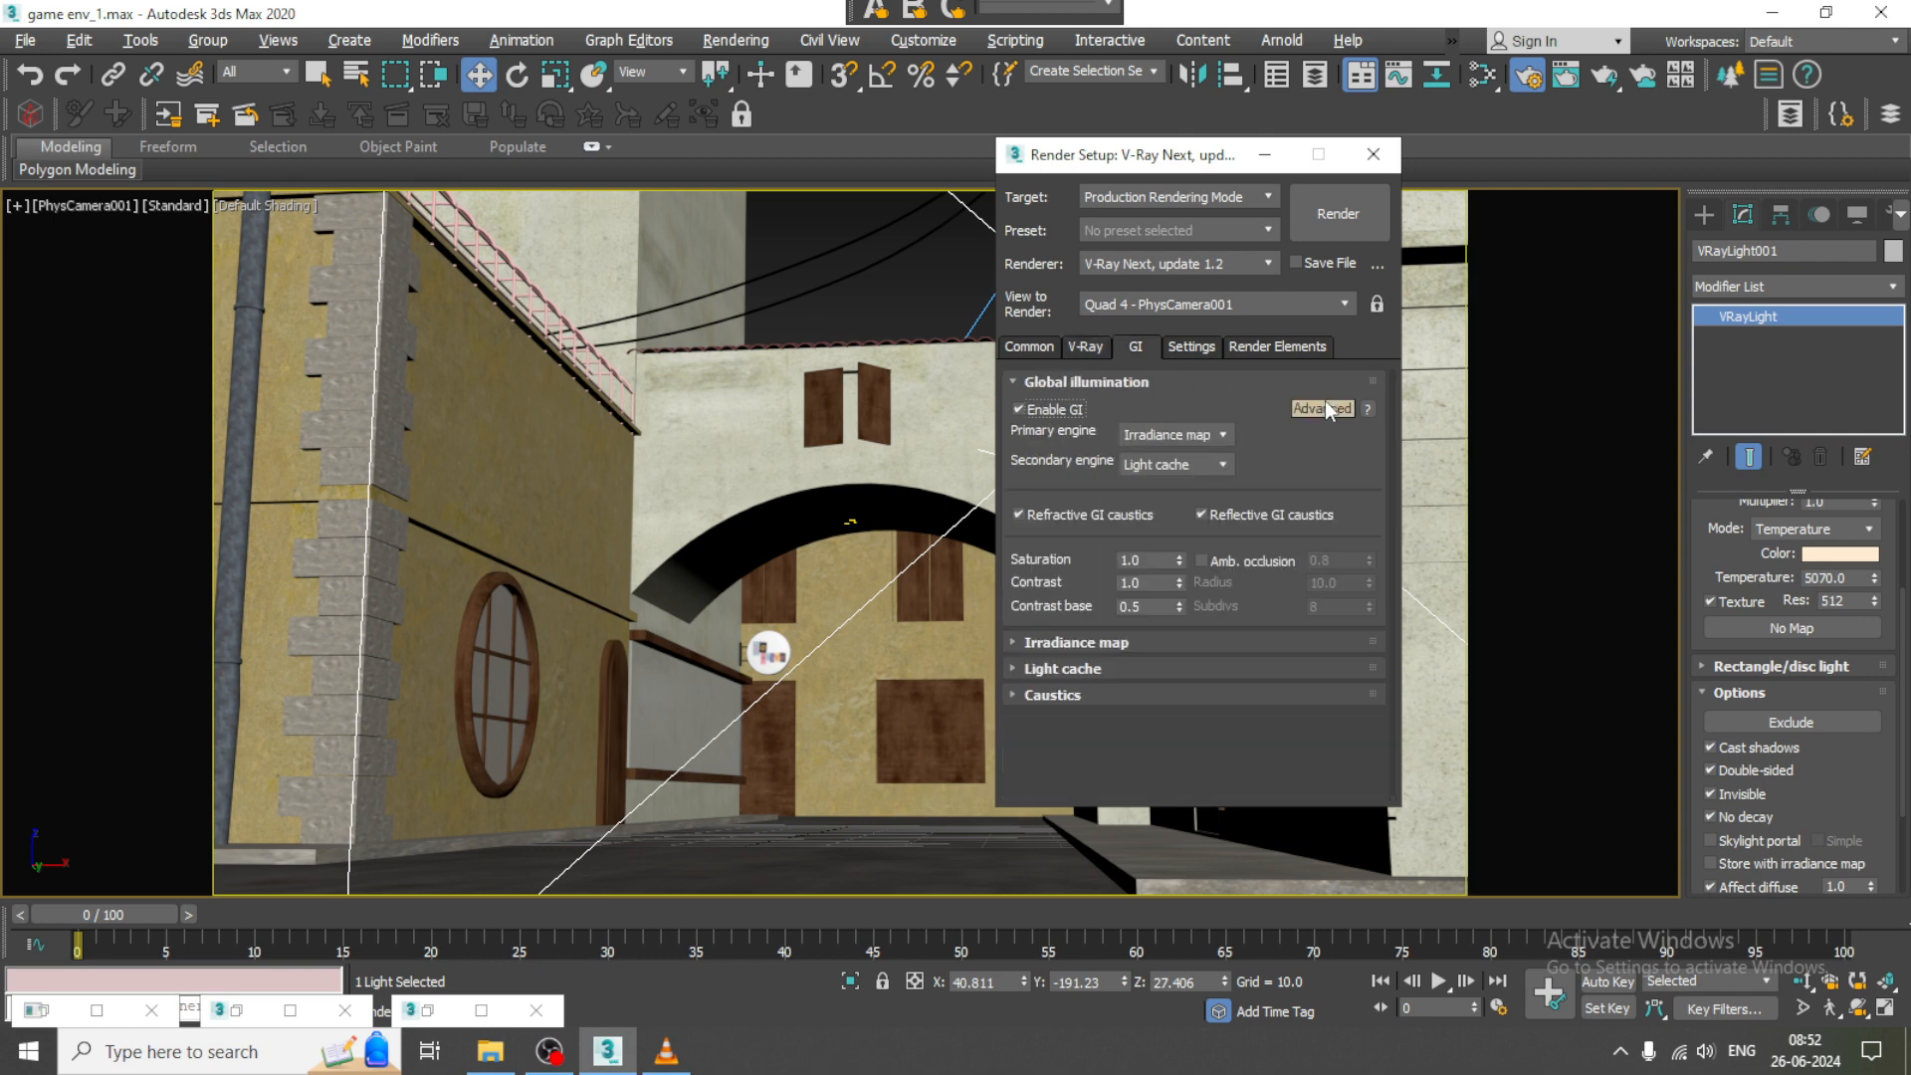
click(1323, 408)
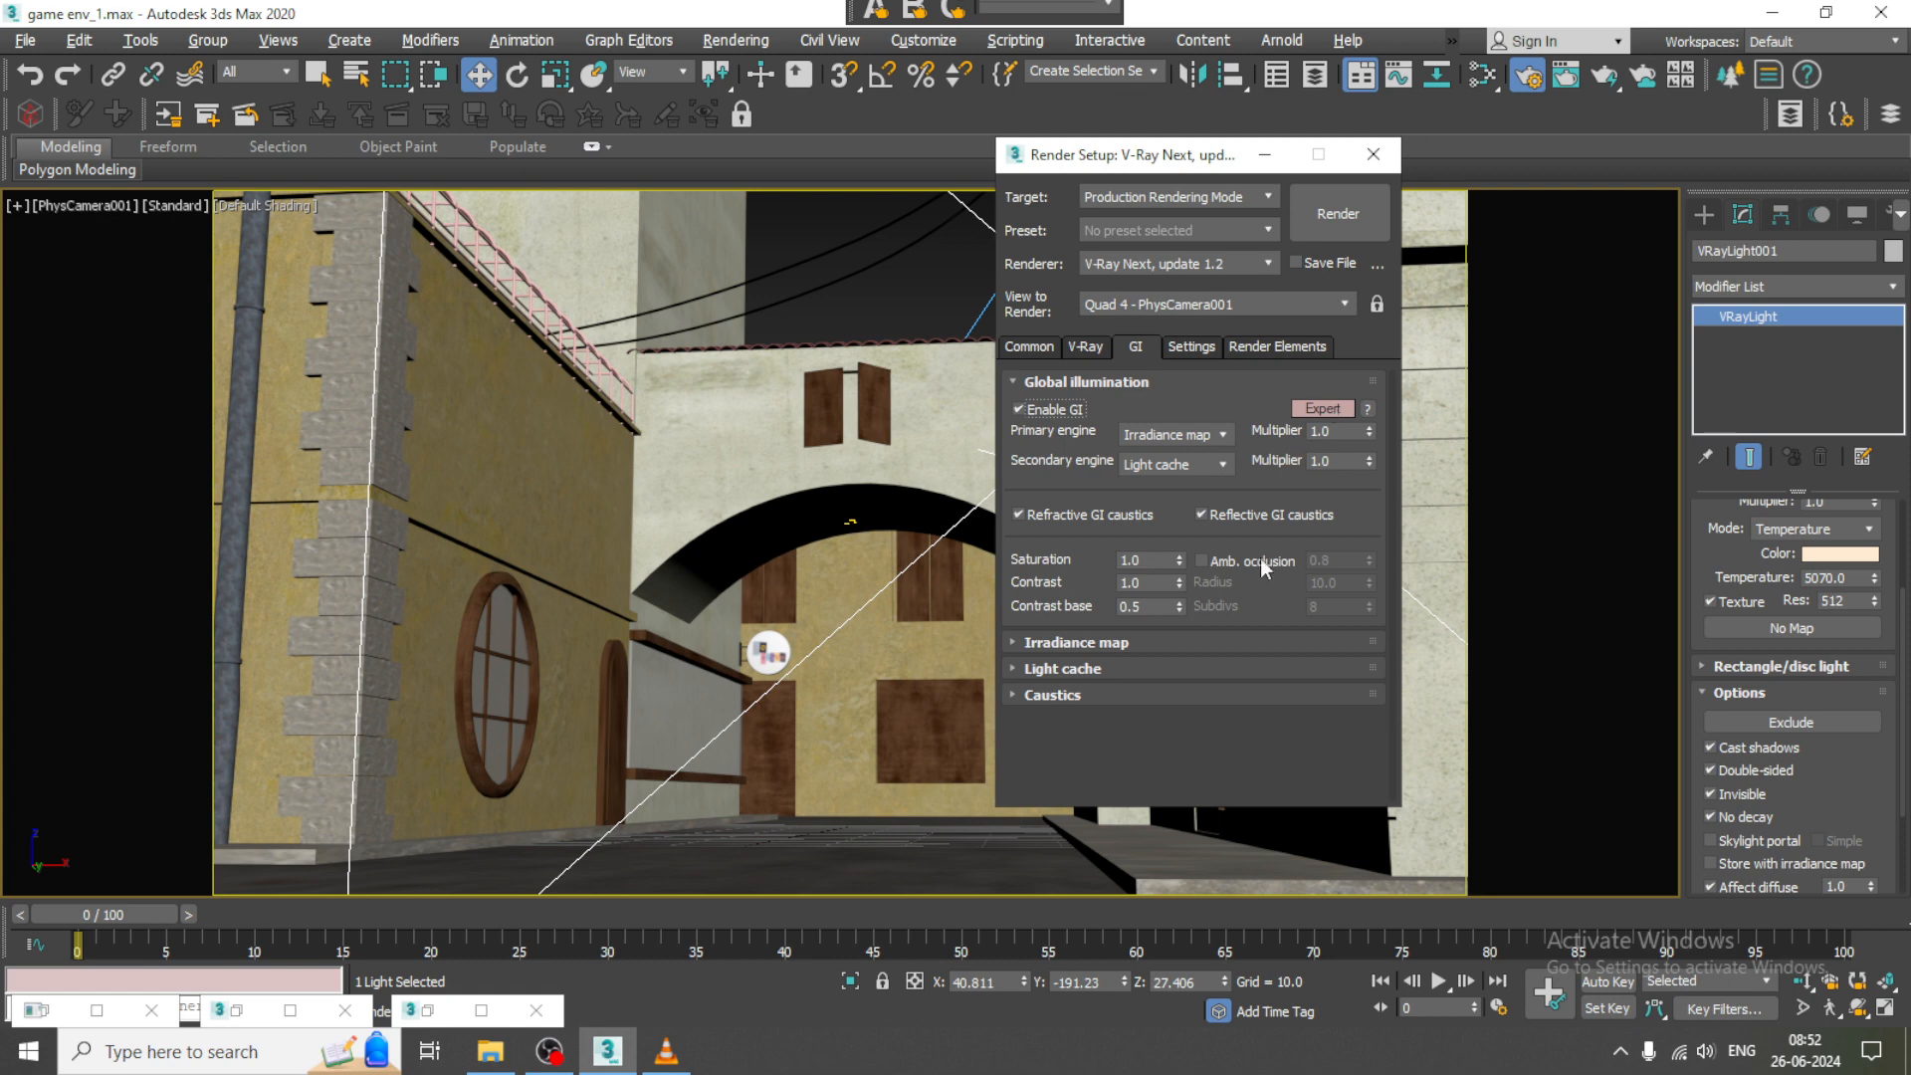
click(1129, 643)
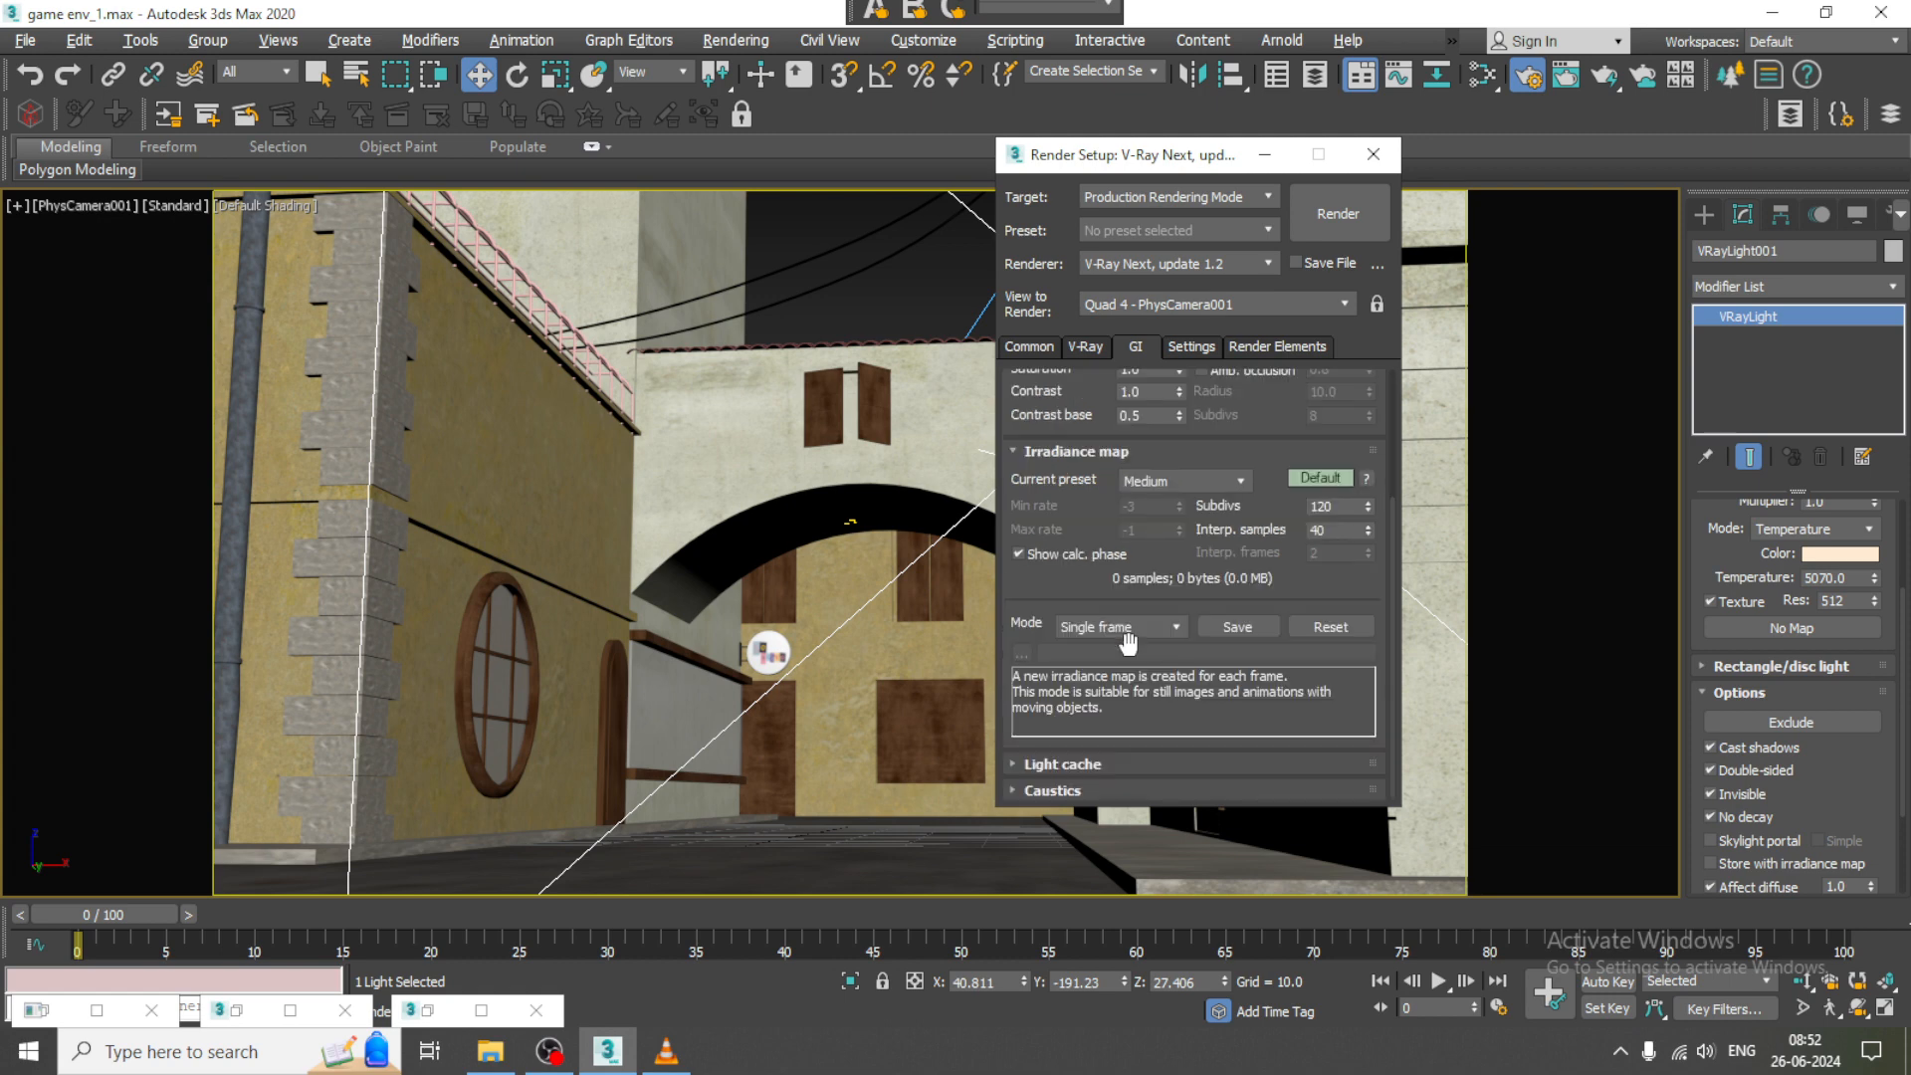
double_click(1327, 506)
text(180)
key(Tab)
text(60)
- Expand the Light cache settings and raise the light cache subdivs
click(1115, 769)
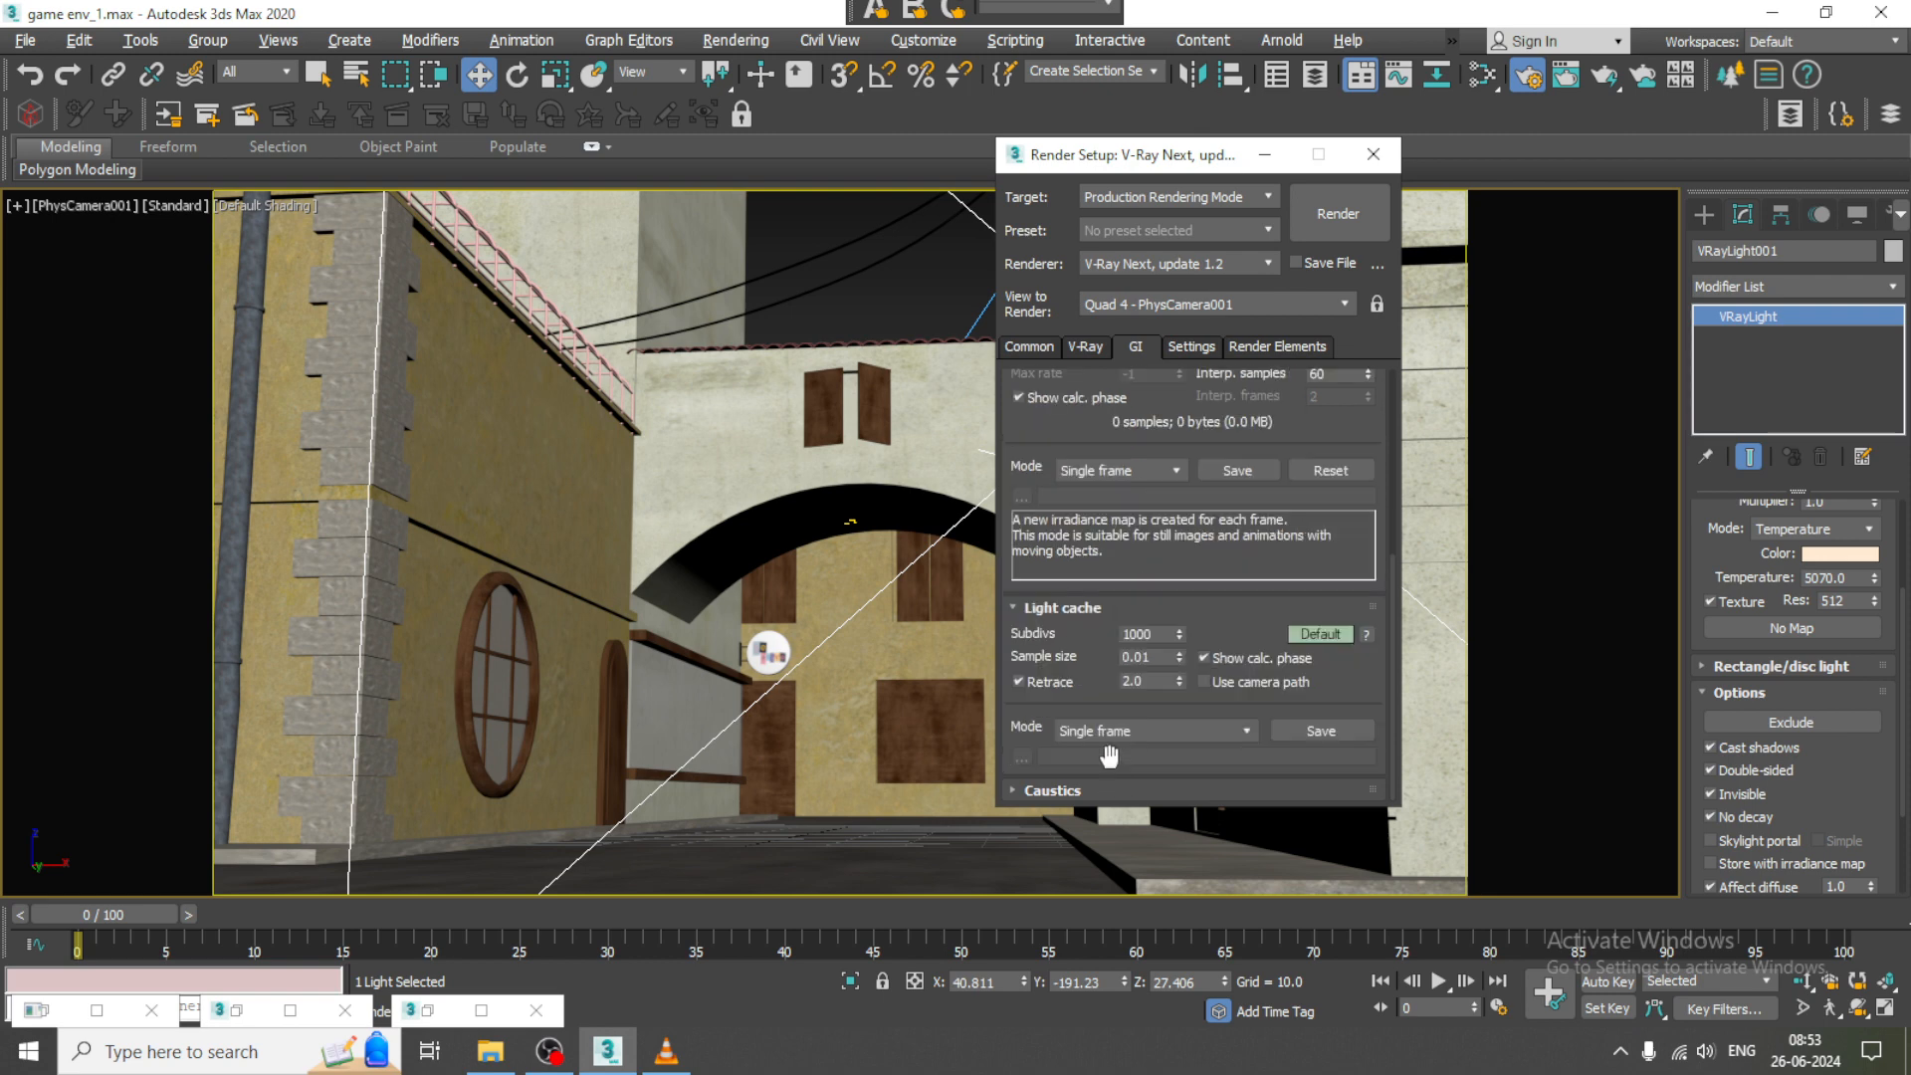
double_click(1141, 634)
text(15)
- Check the V-Ray system settings, test-render the camera view, cancel the render early and close the frame buffer
click(1203, 348)
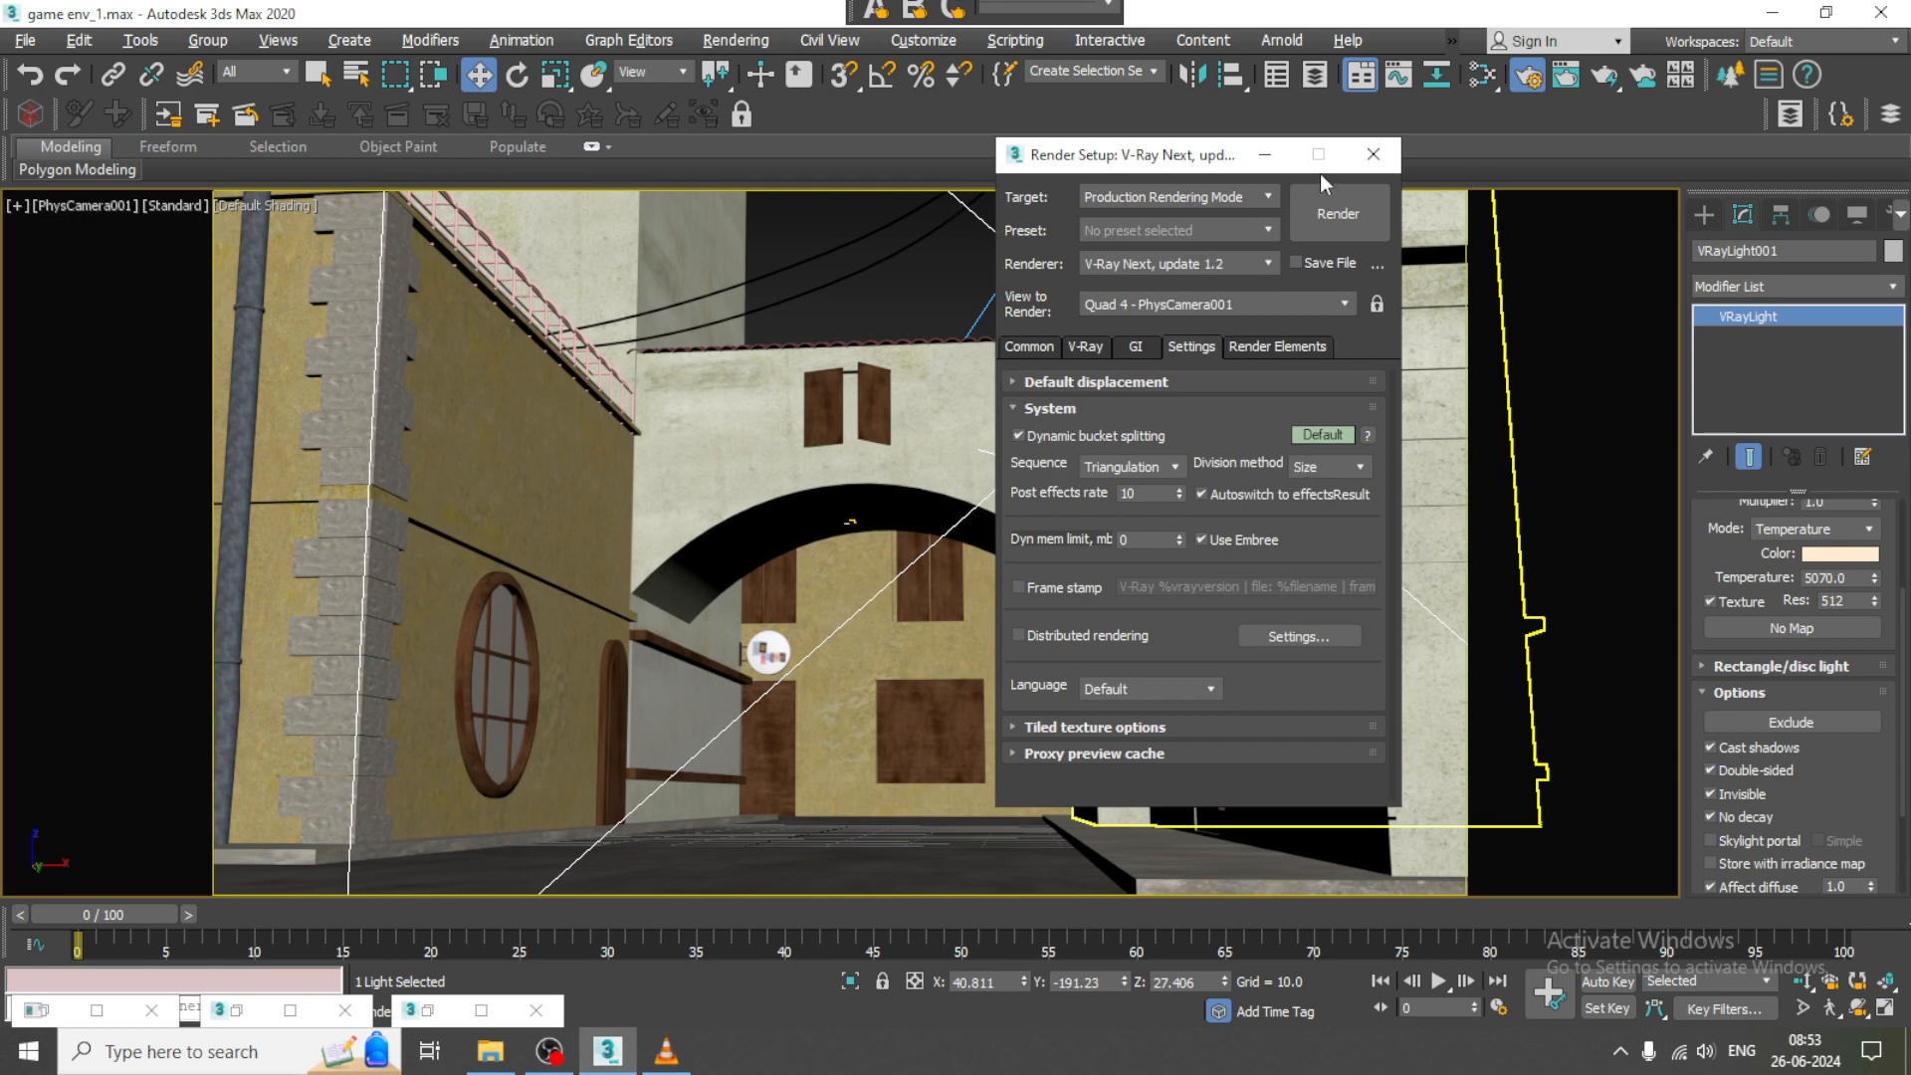
click(1339, 213)
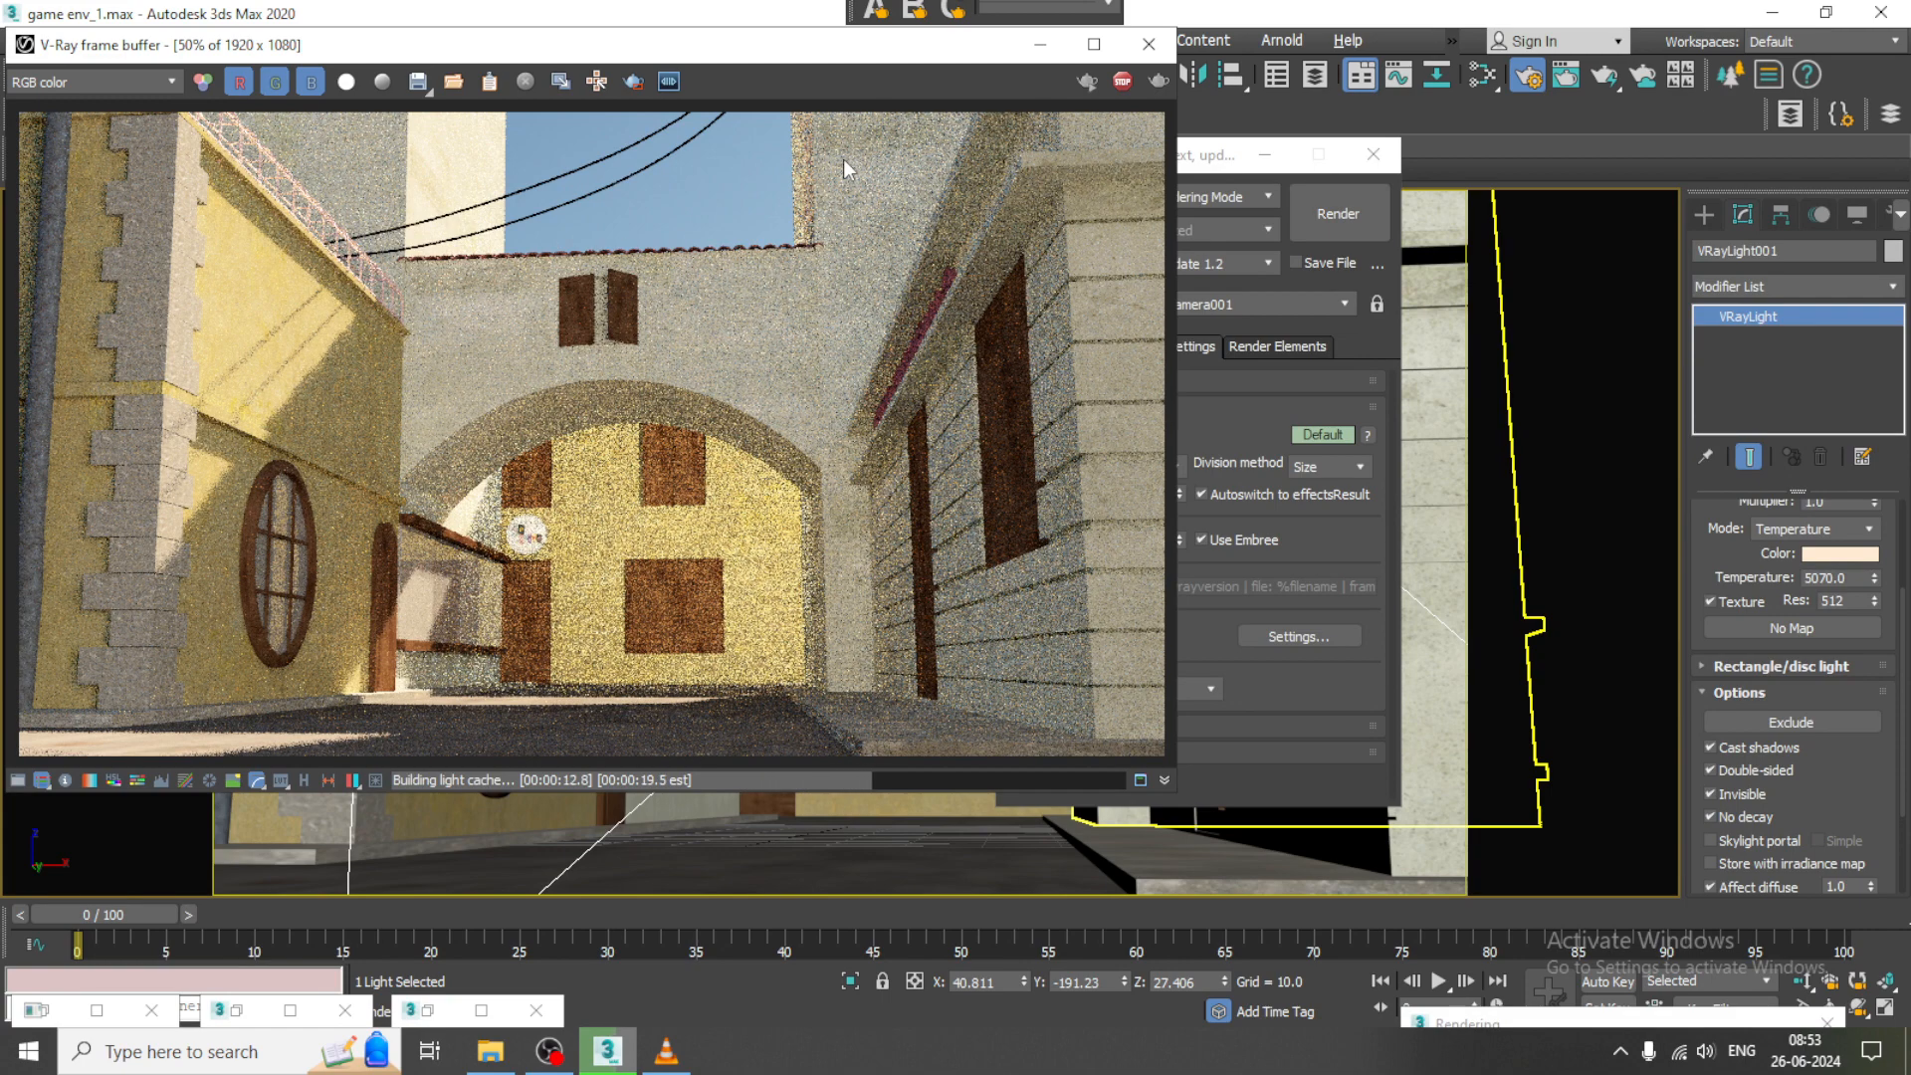
key(Escape)
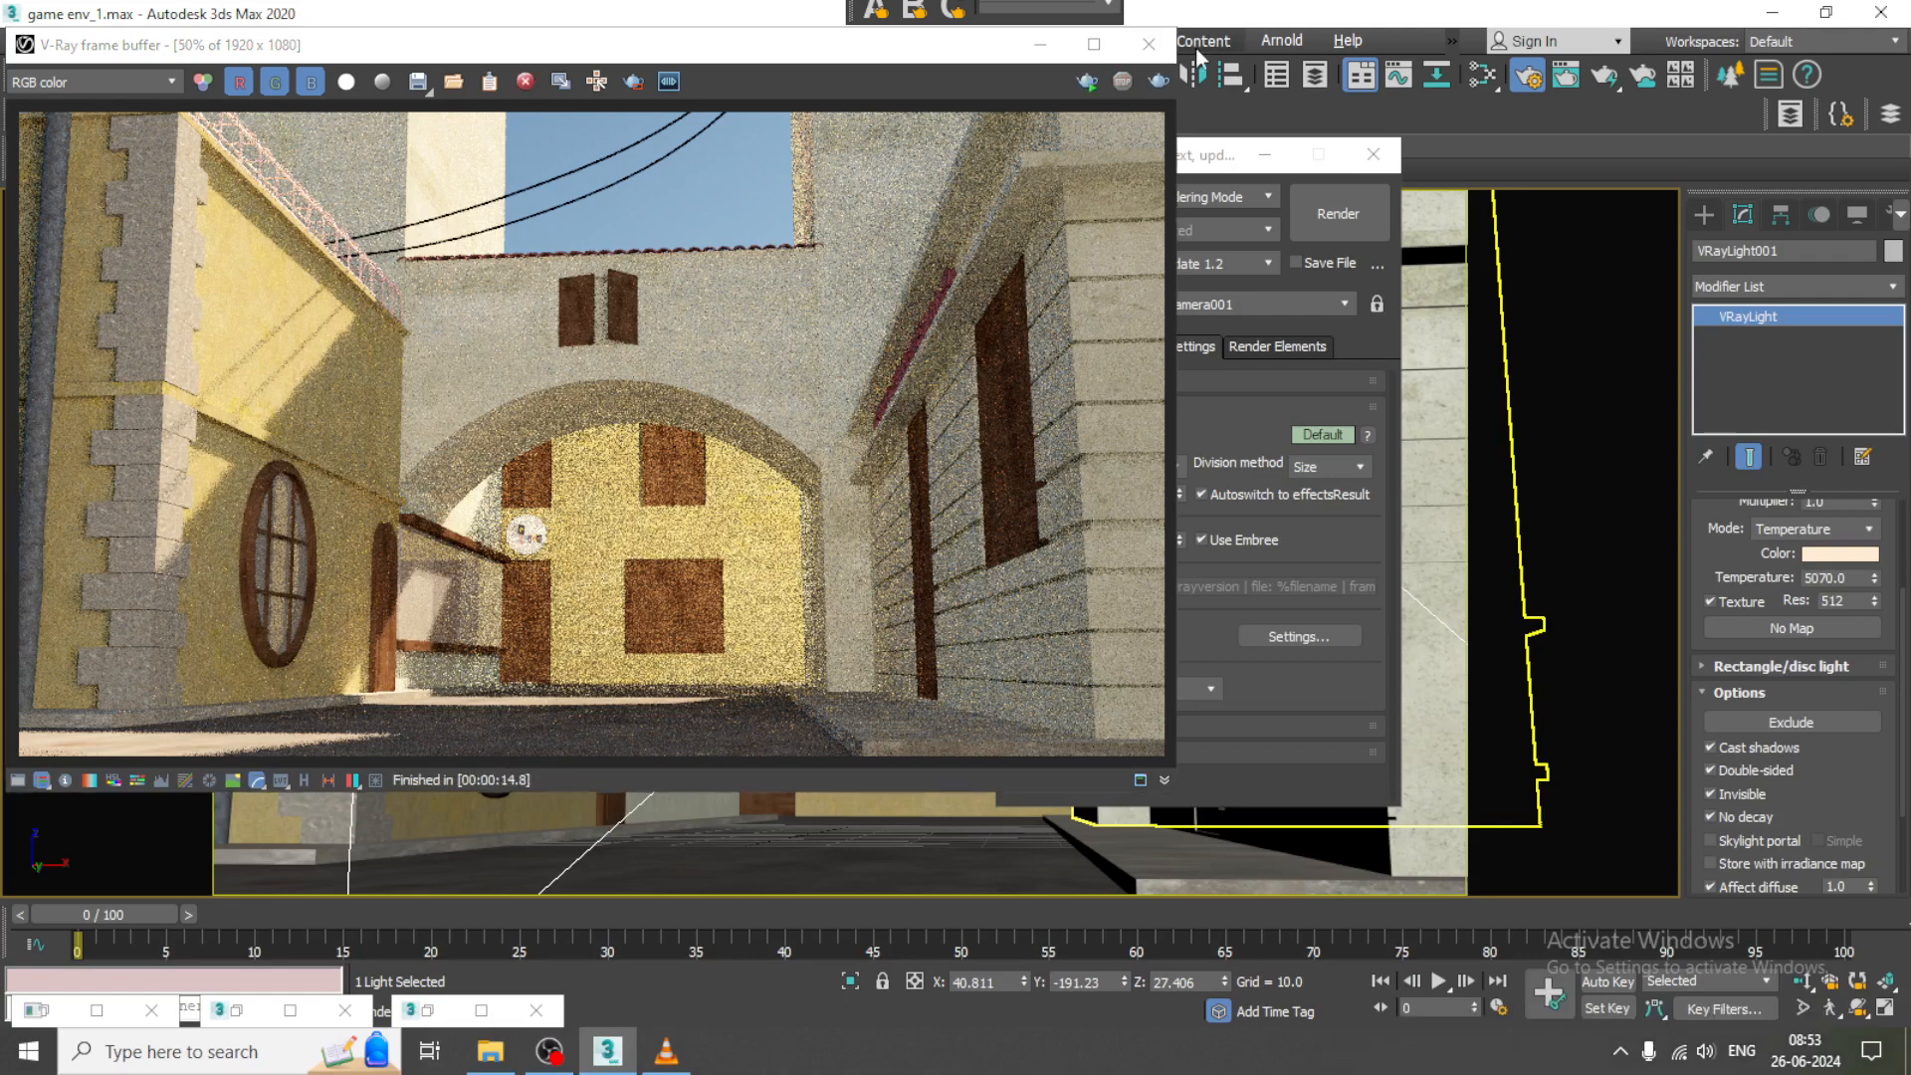
click(1148, 43)
- Save the scene under the new name game env_2.max in the June 2024 folder
click(25, 40)
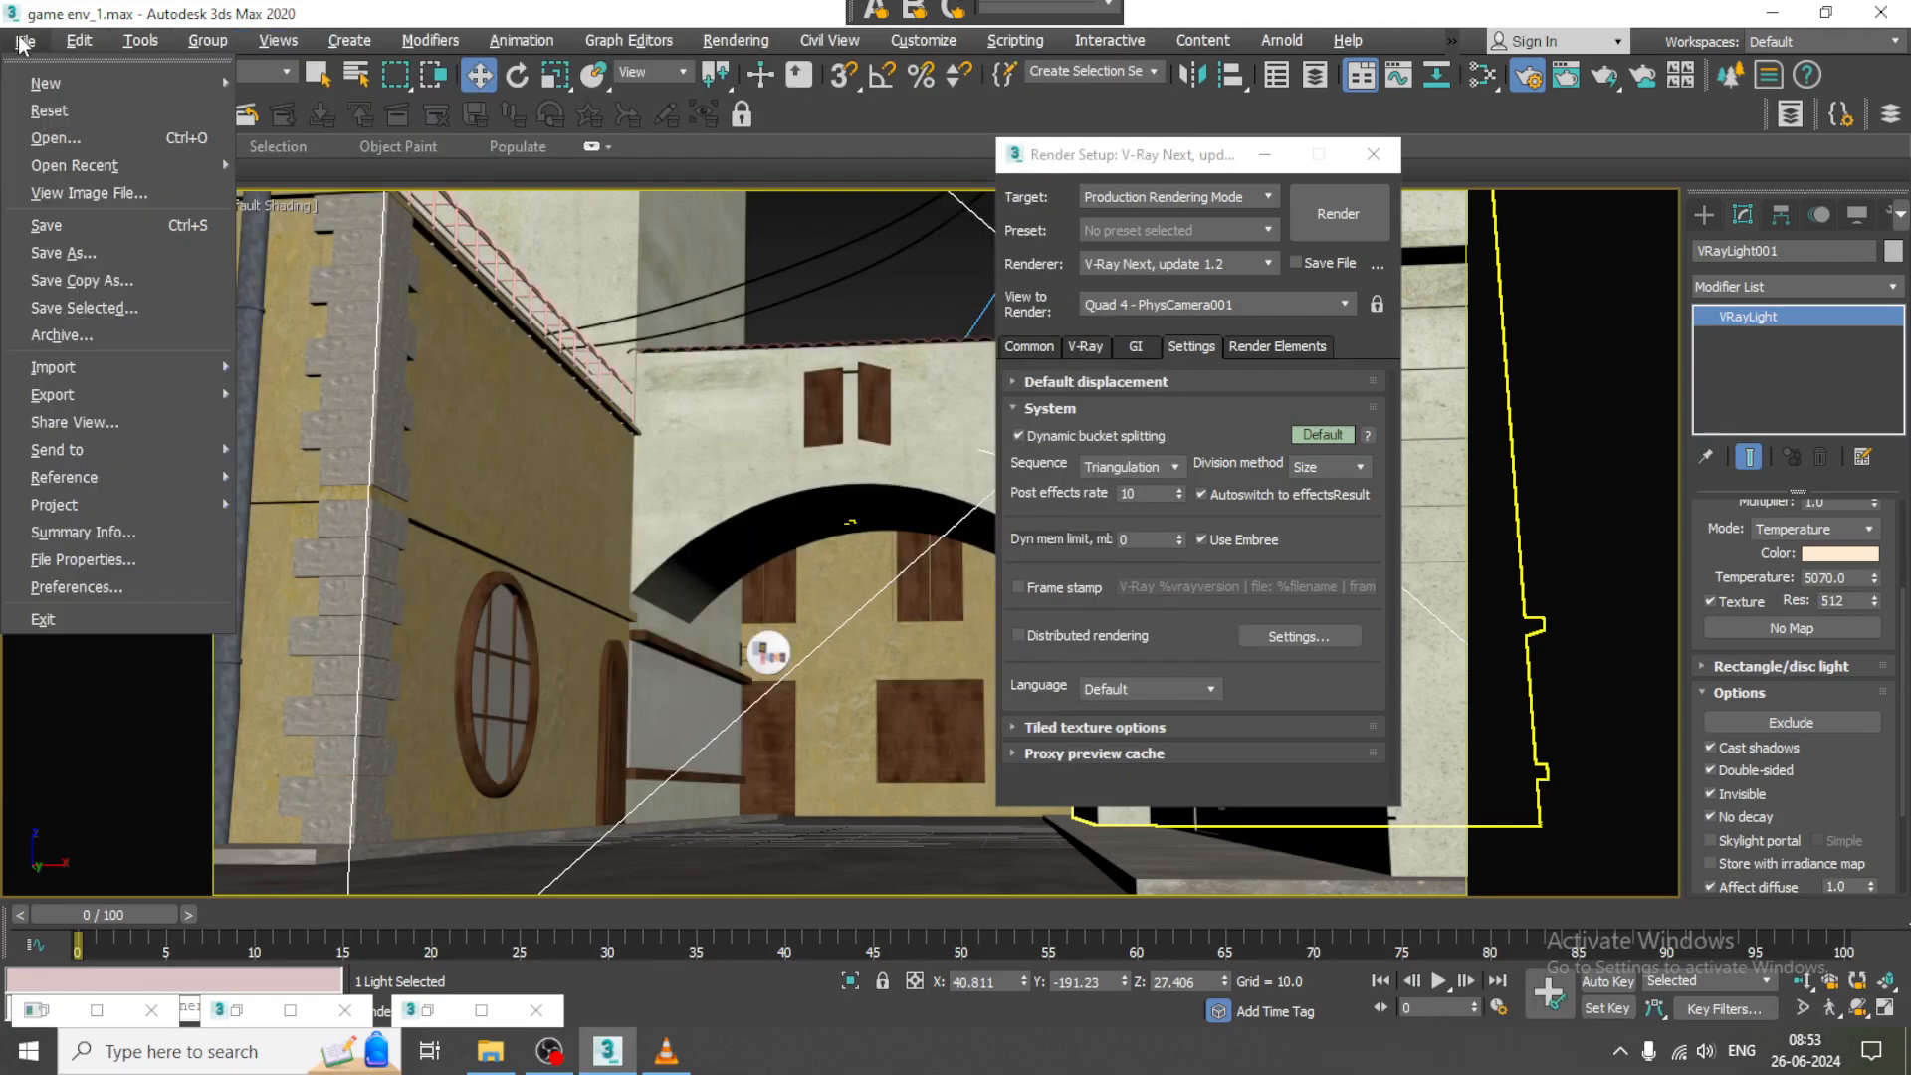
click(152, 251)
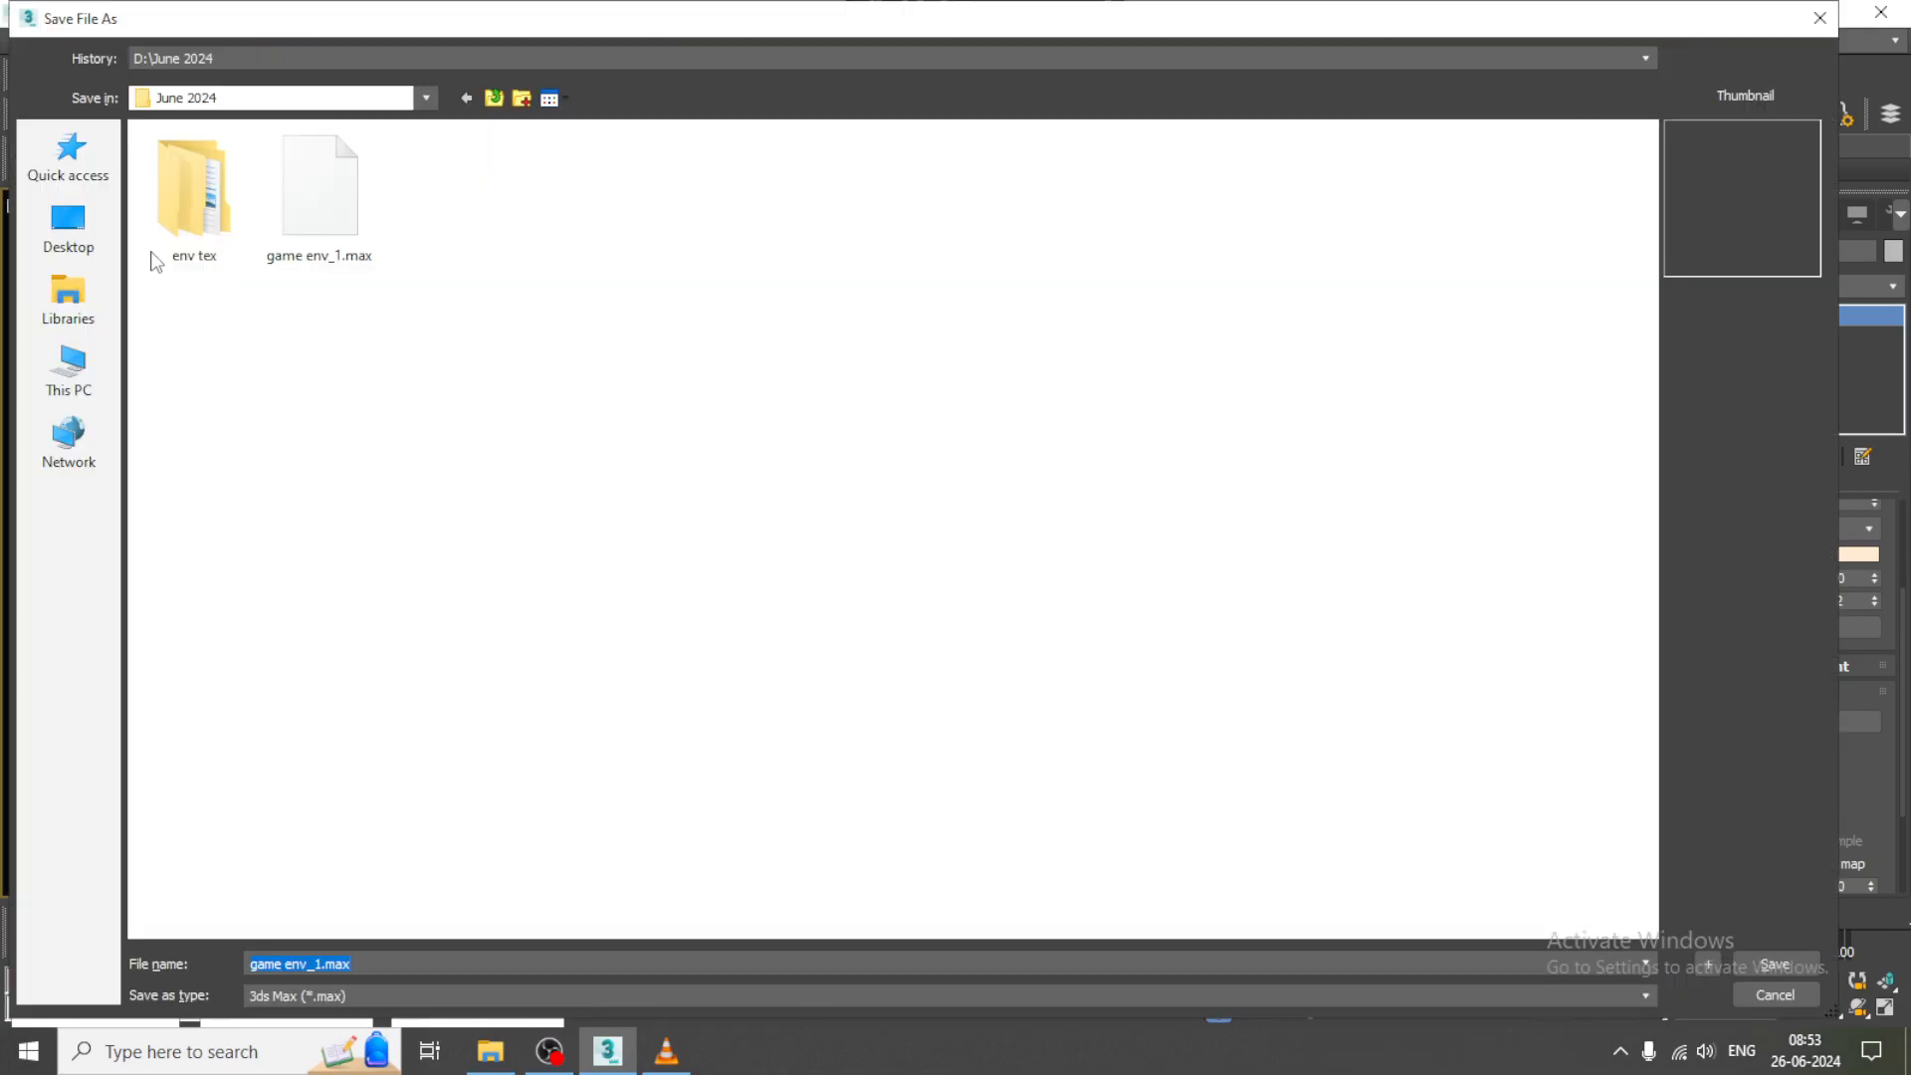
click(346, 239)
click(325, 965)
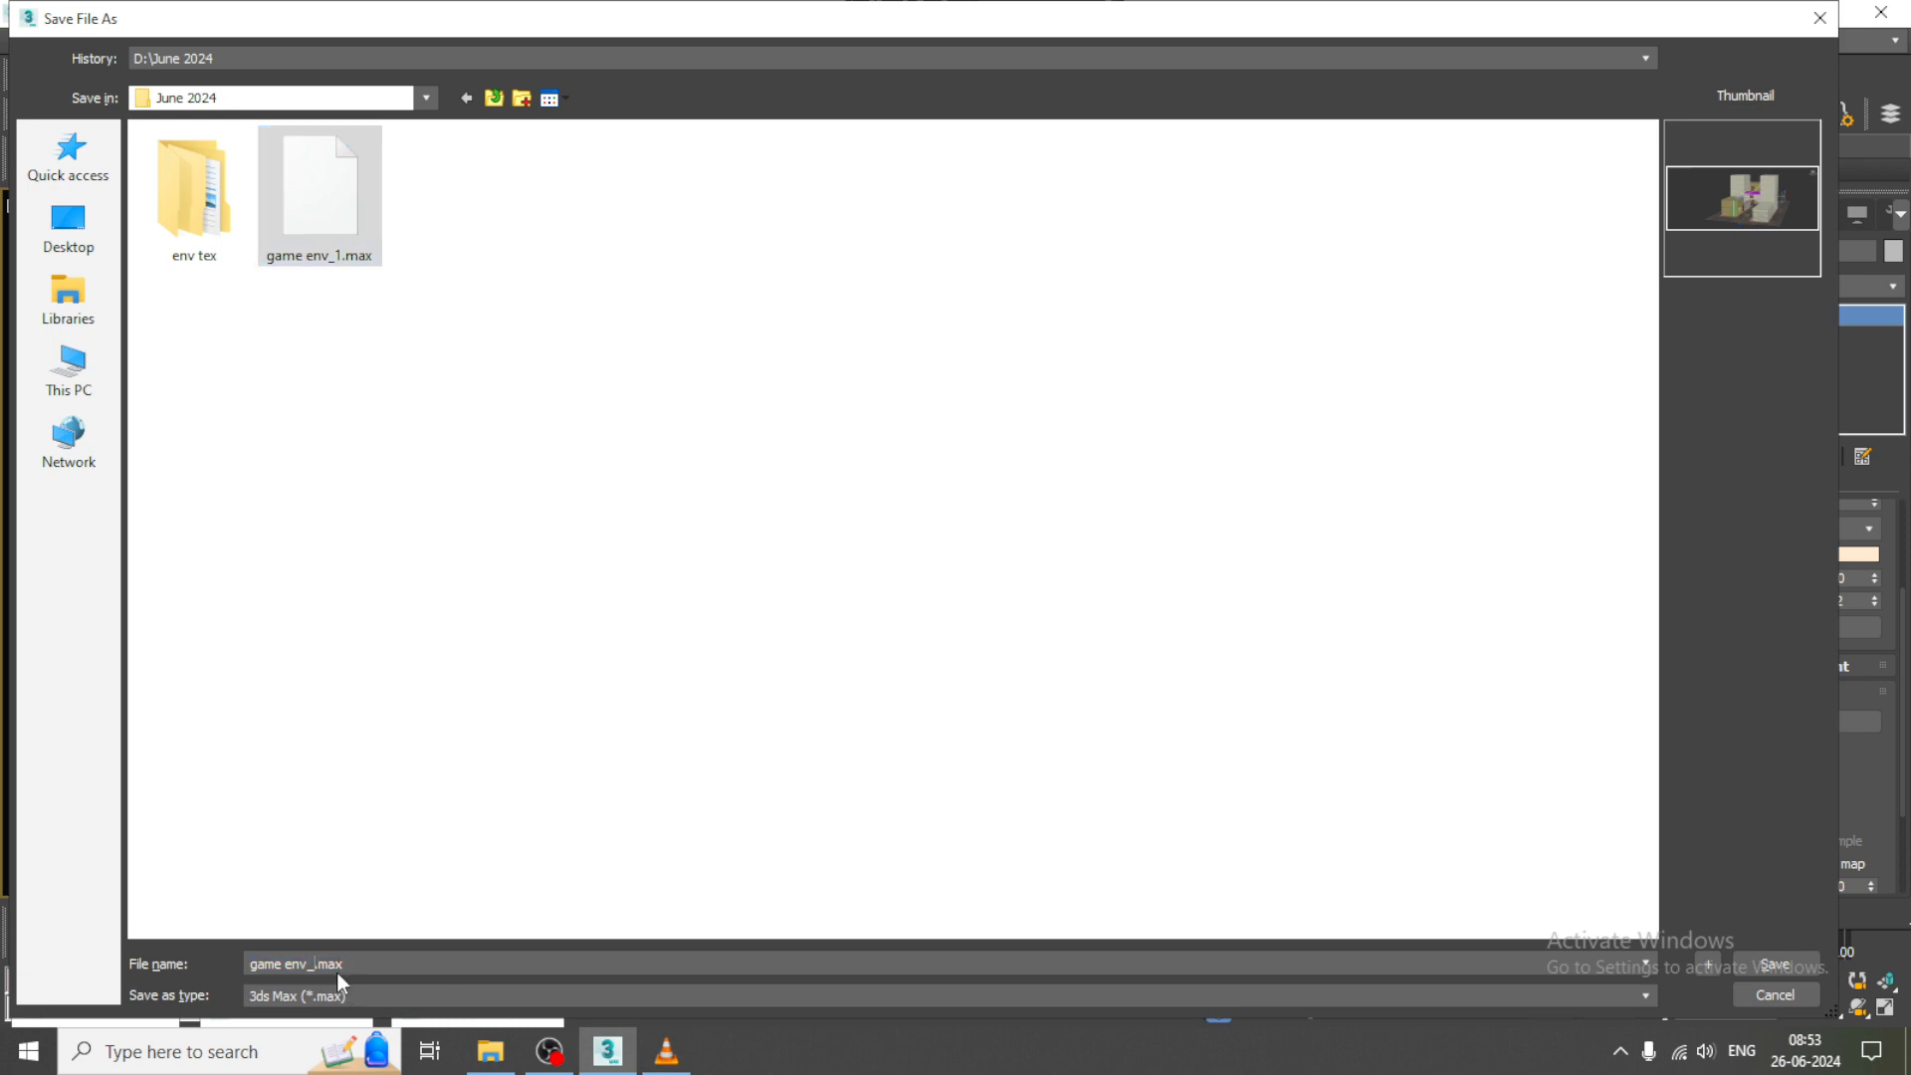
text(2)
key(Return)
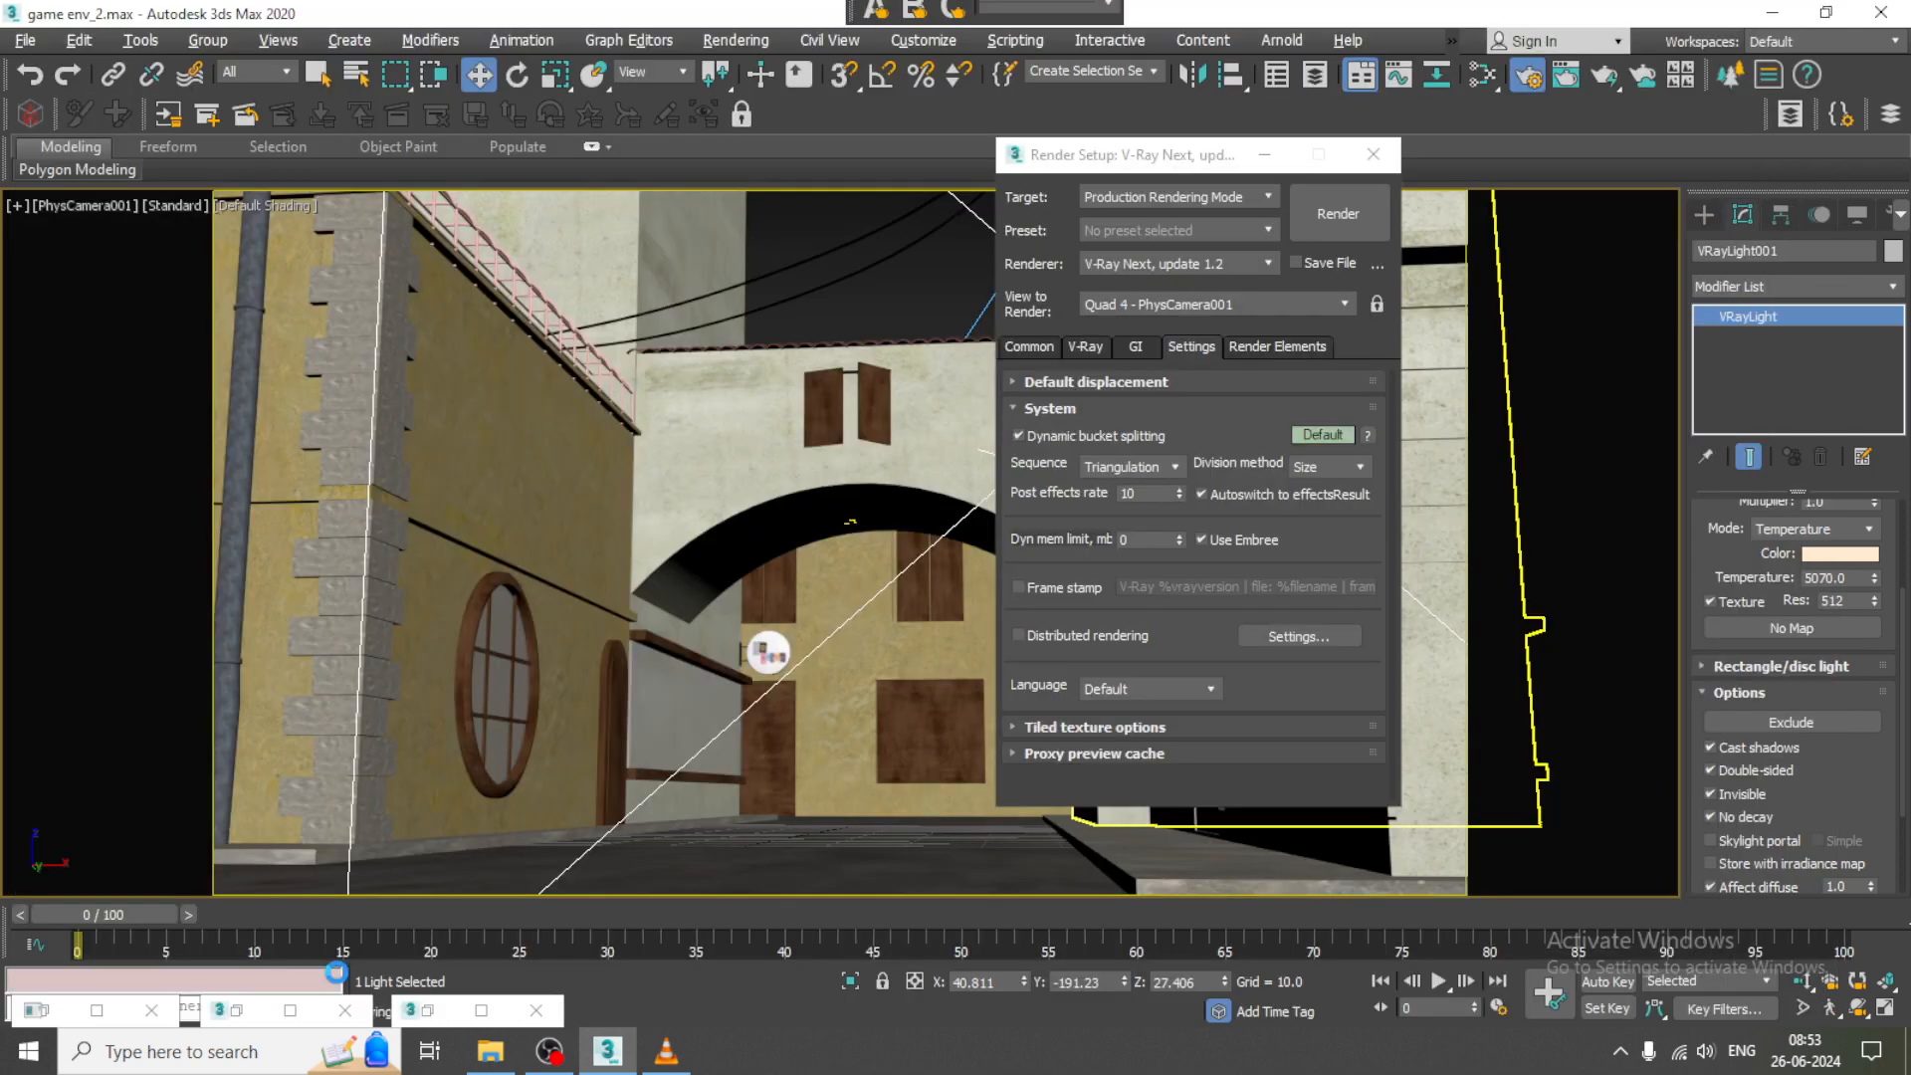
- Minimize the render settings and select every object in the scene
click(1260, 157)
click(888, 285)
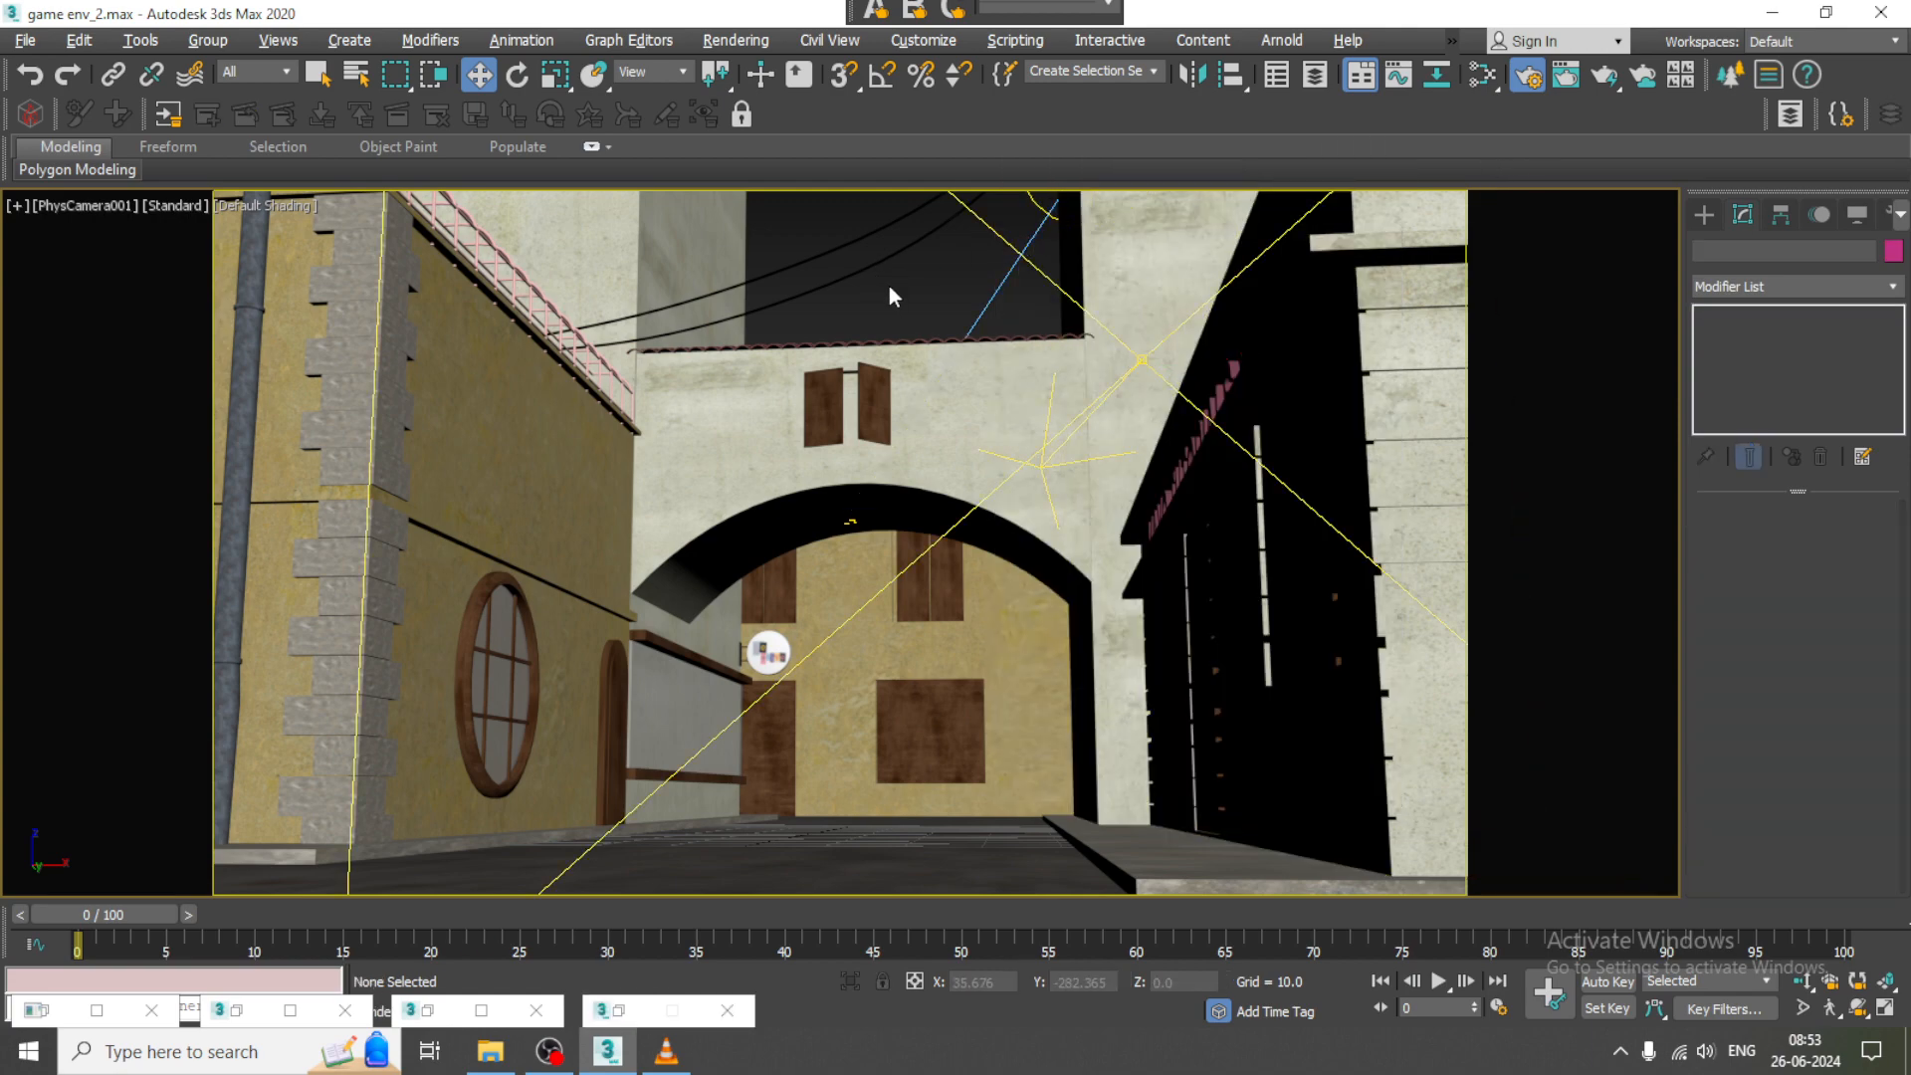
key(ctrl+a)
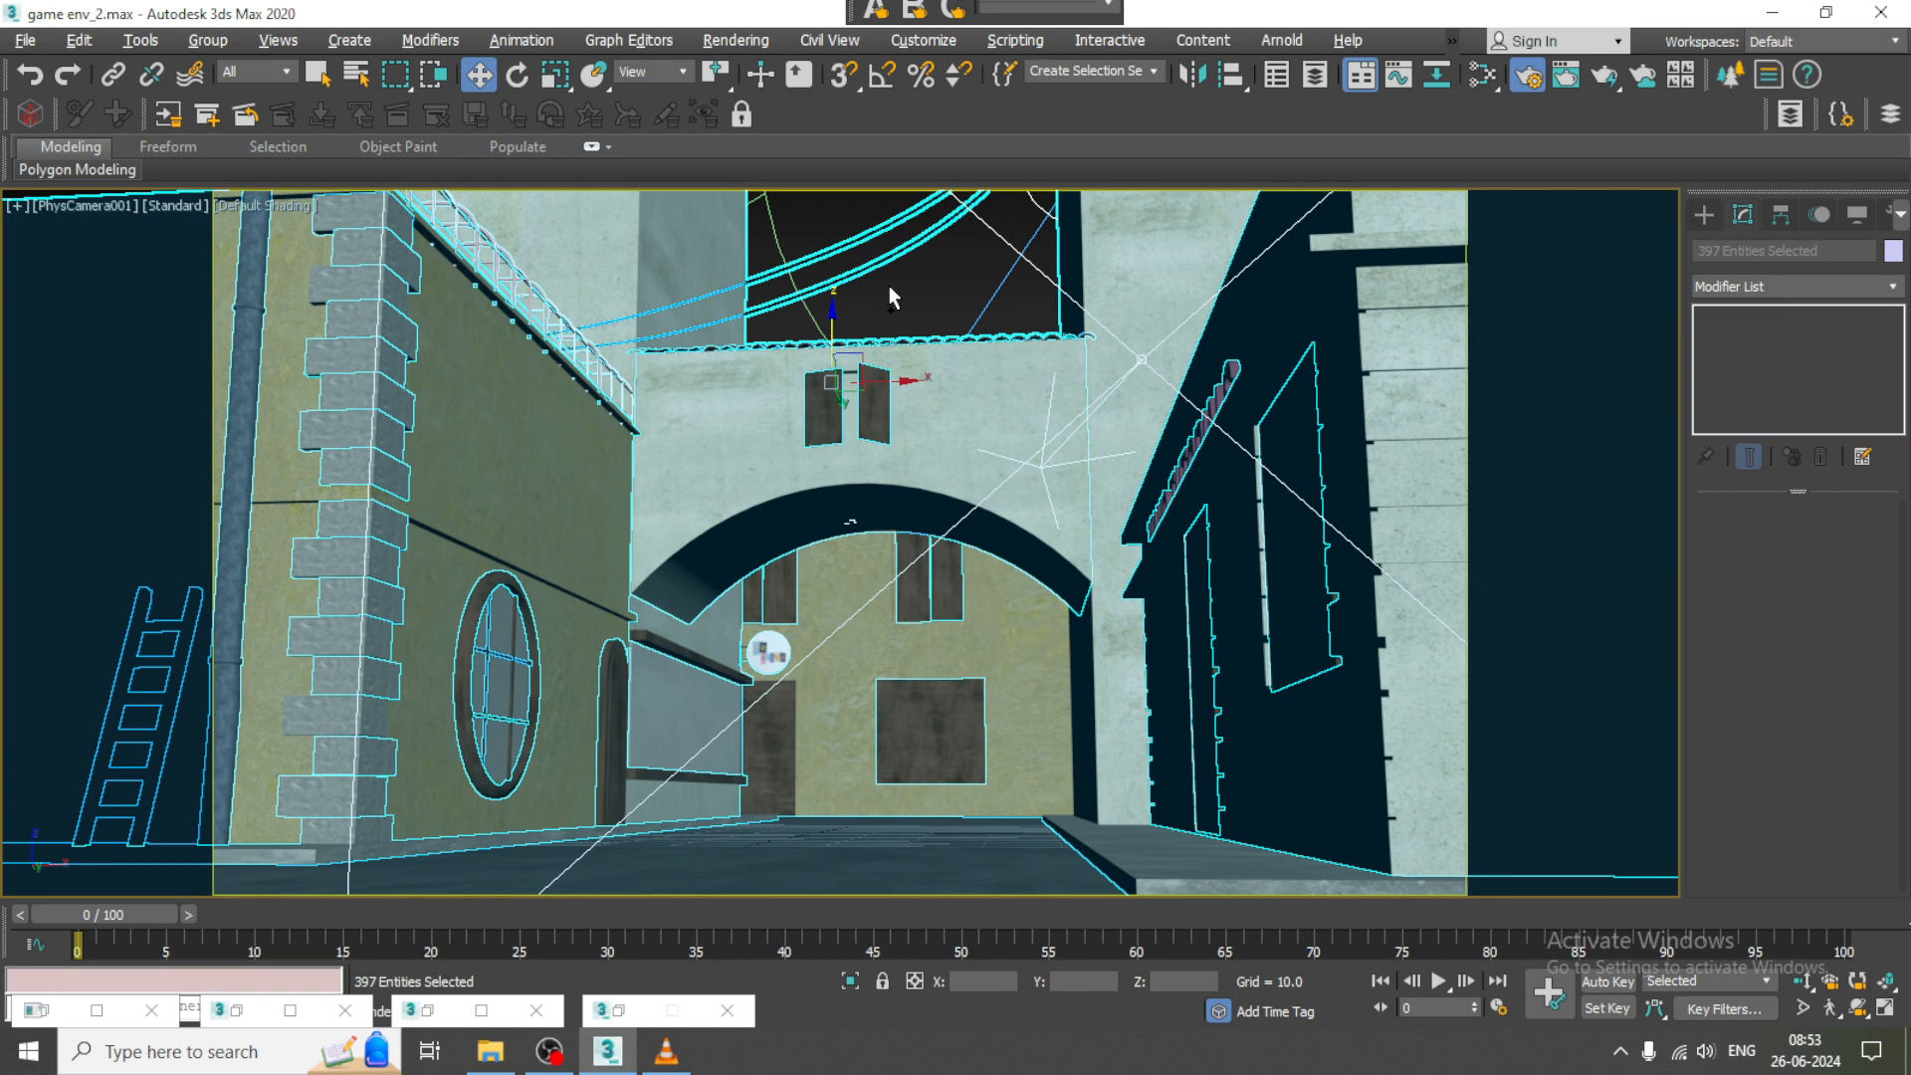
- Add a VRayLightMtl to an empty area of the Slate Material Editor graph and show its parameters
key(m)
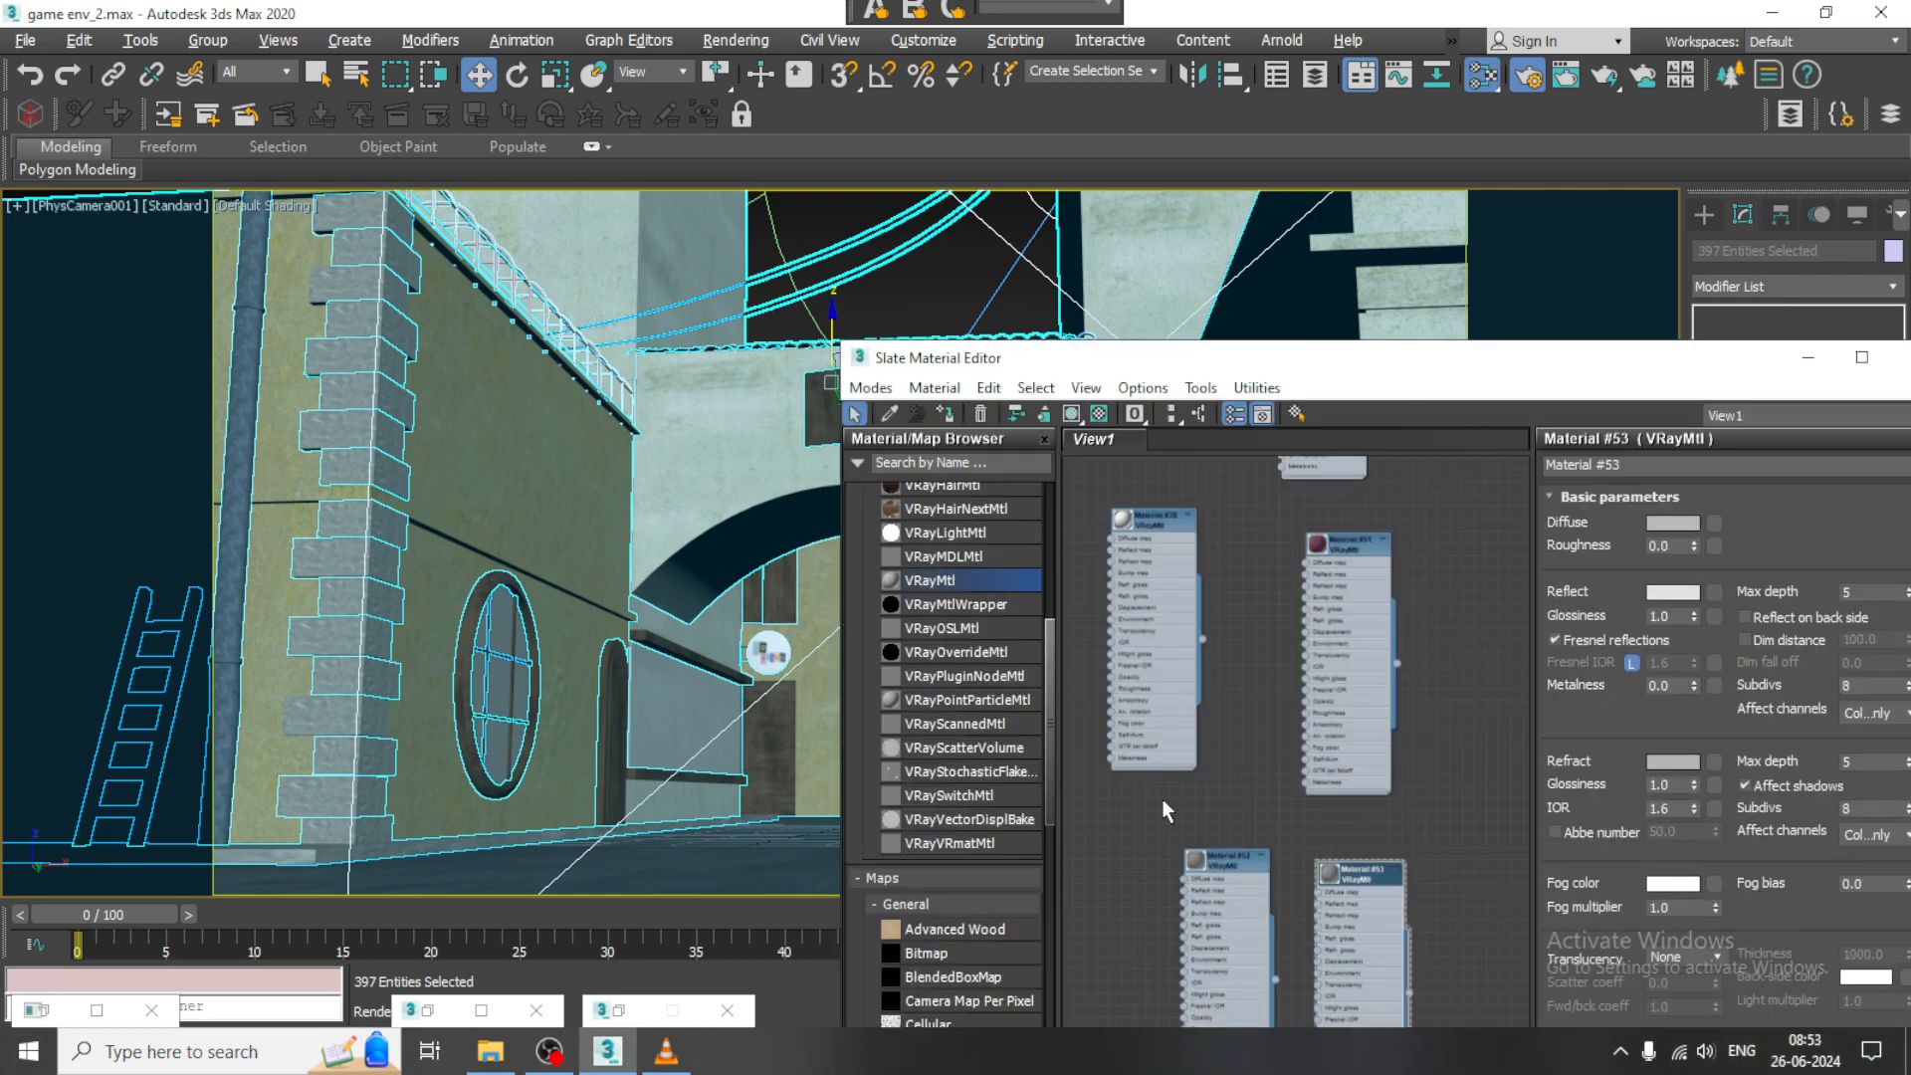
middle_drag(1350, 832, 1288, 598)
middle_drag(1329, 879, 1331, 610)
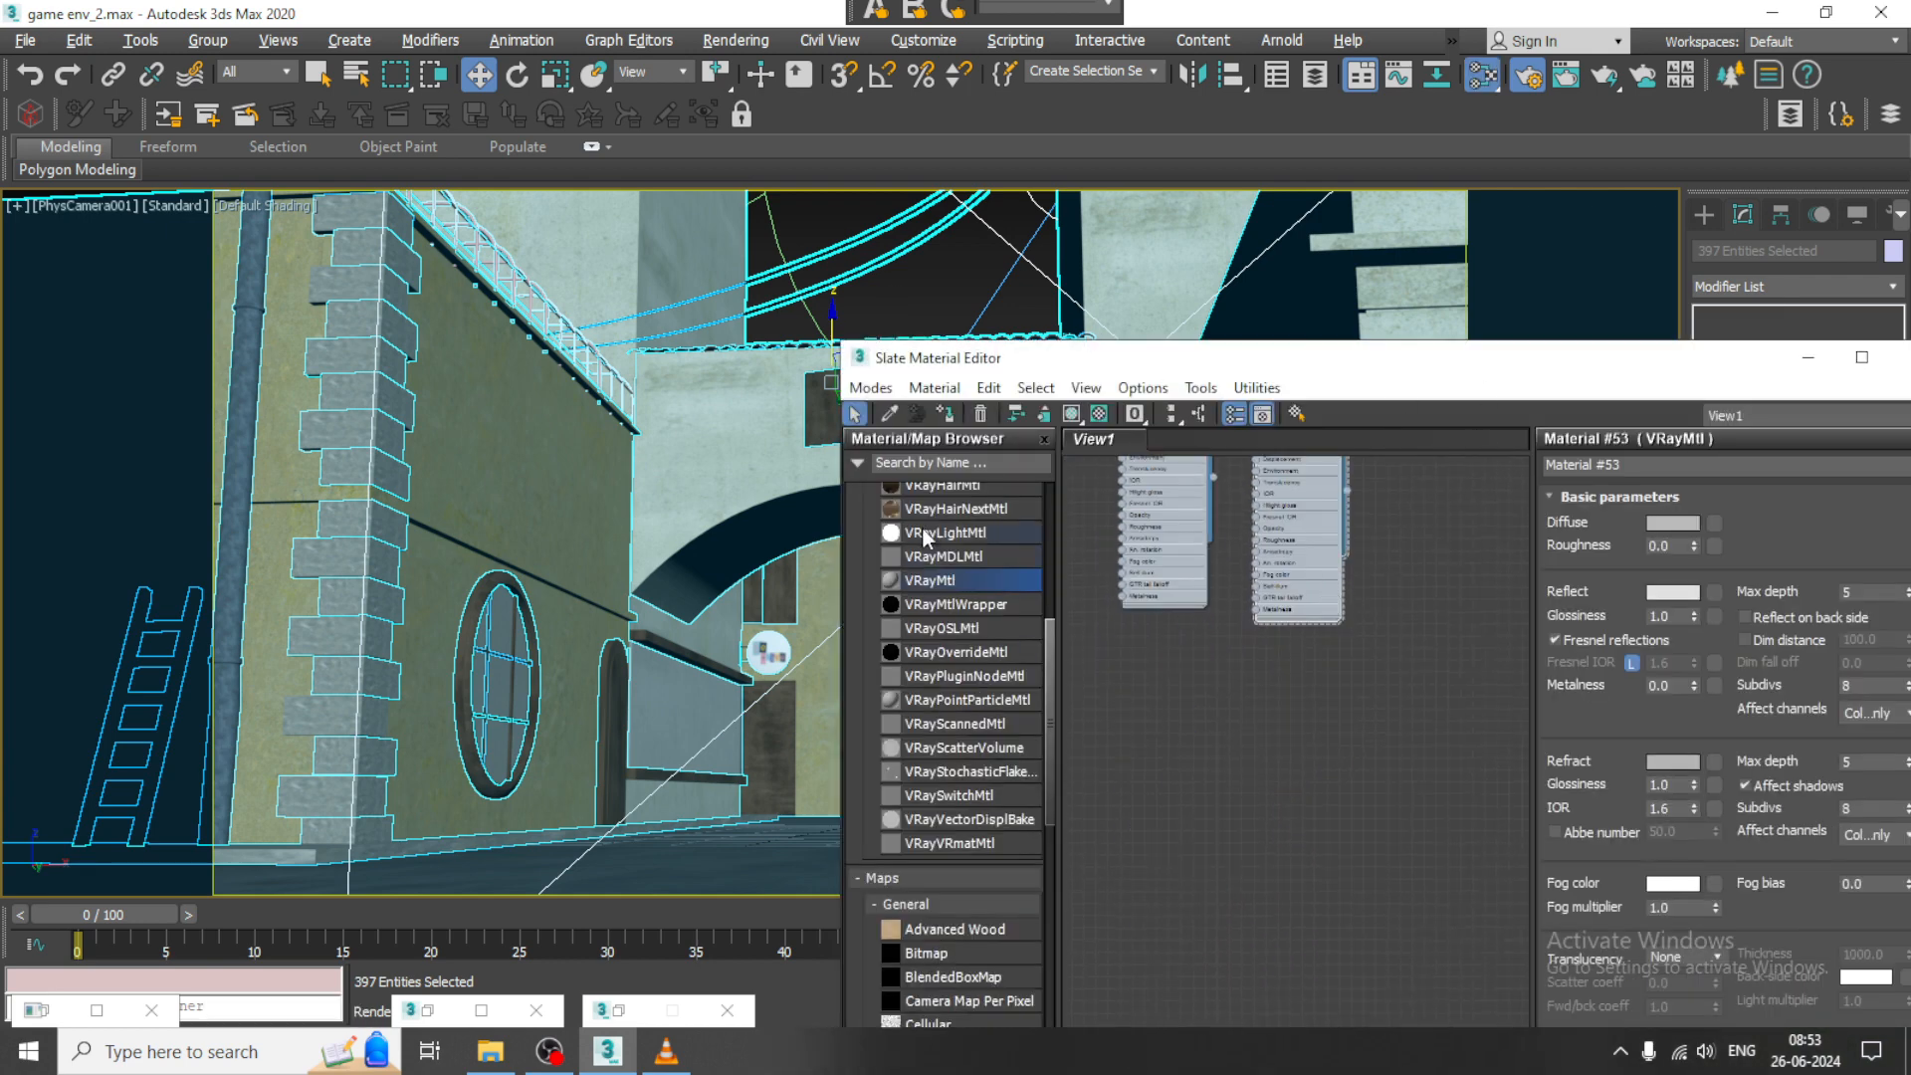
drag(923, 534, 1257, 761)
double_click(1258, 762)
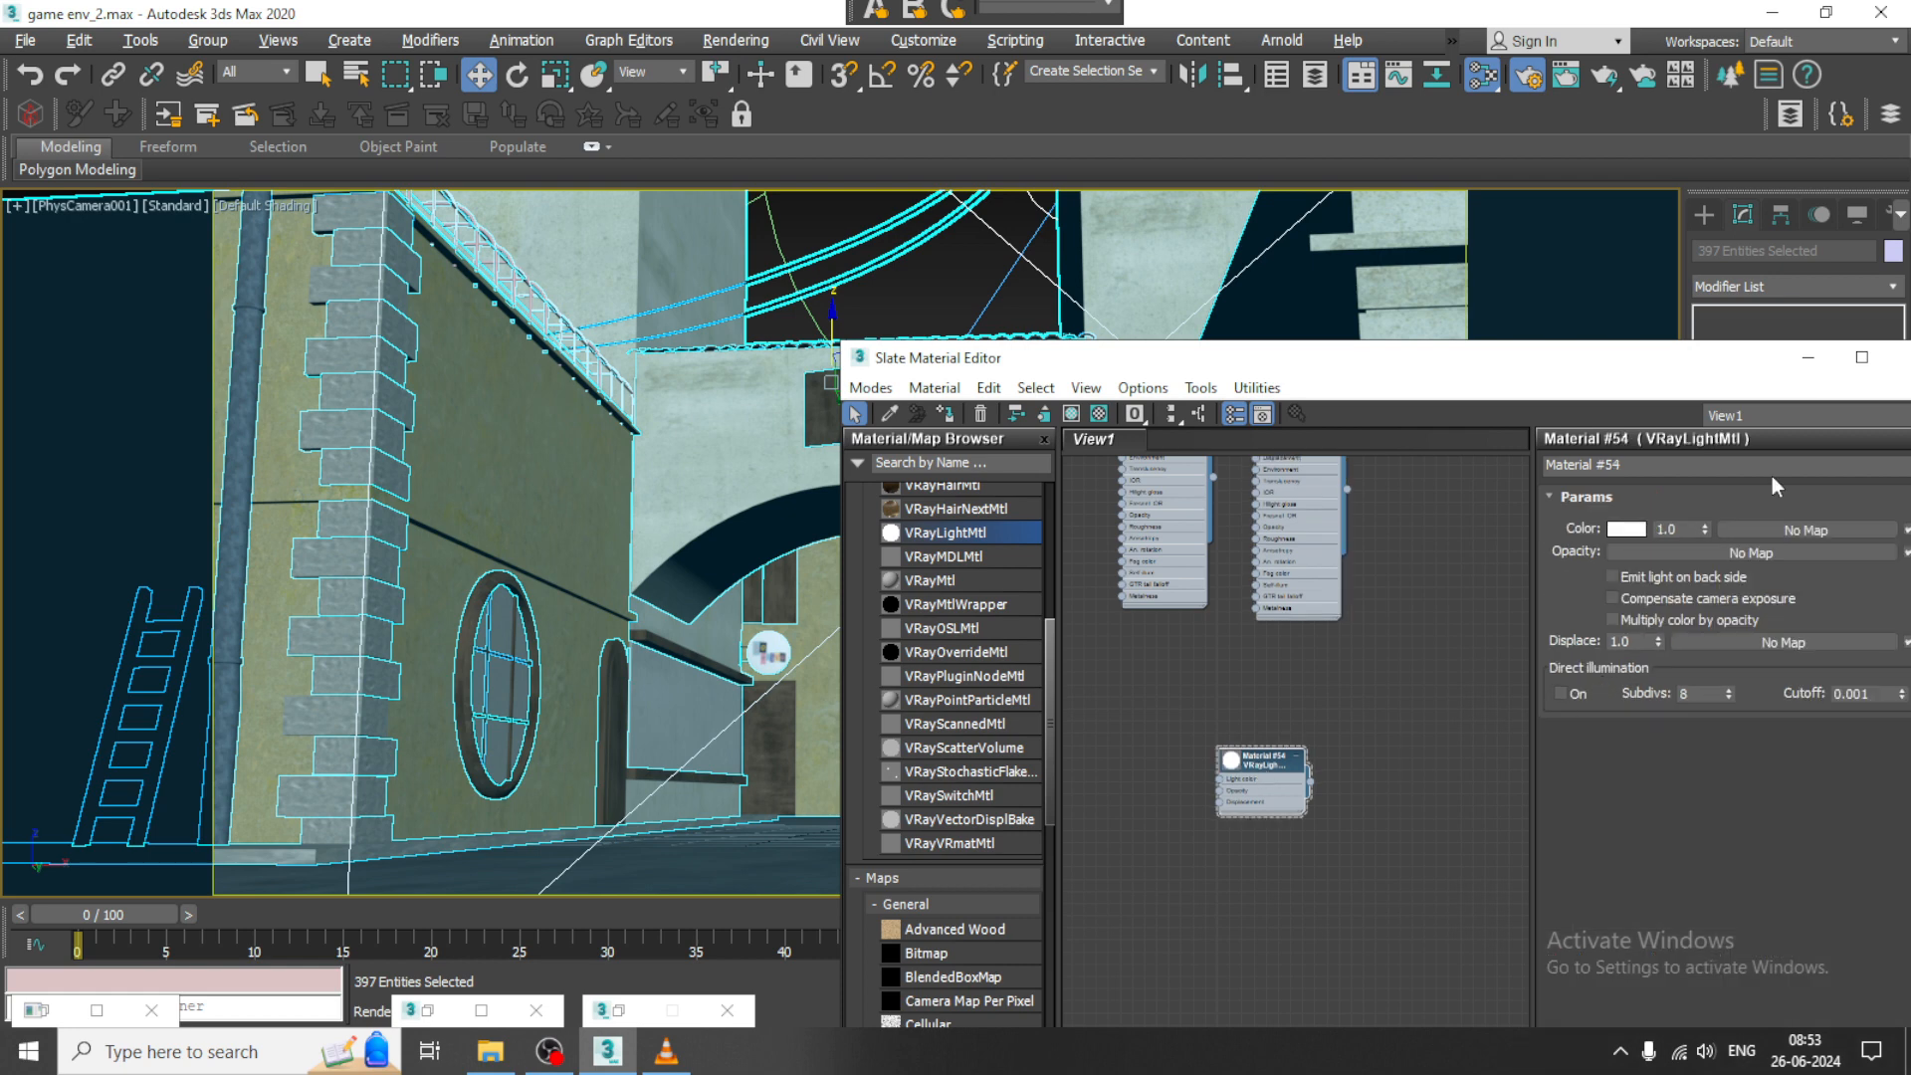
- Assign a VRayDirt map to the color of the VRayLightMtl
click(1795, 530)
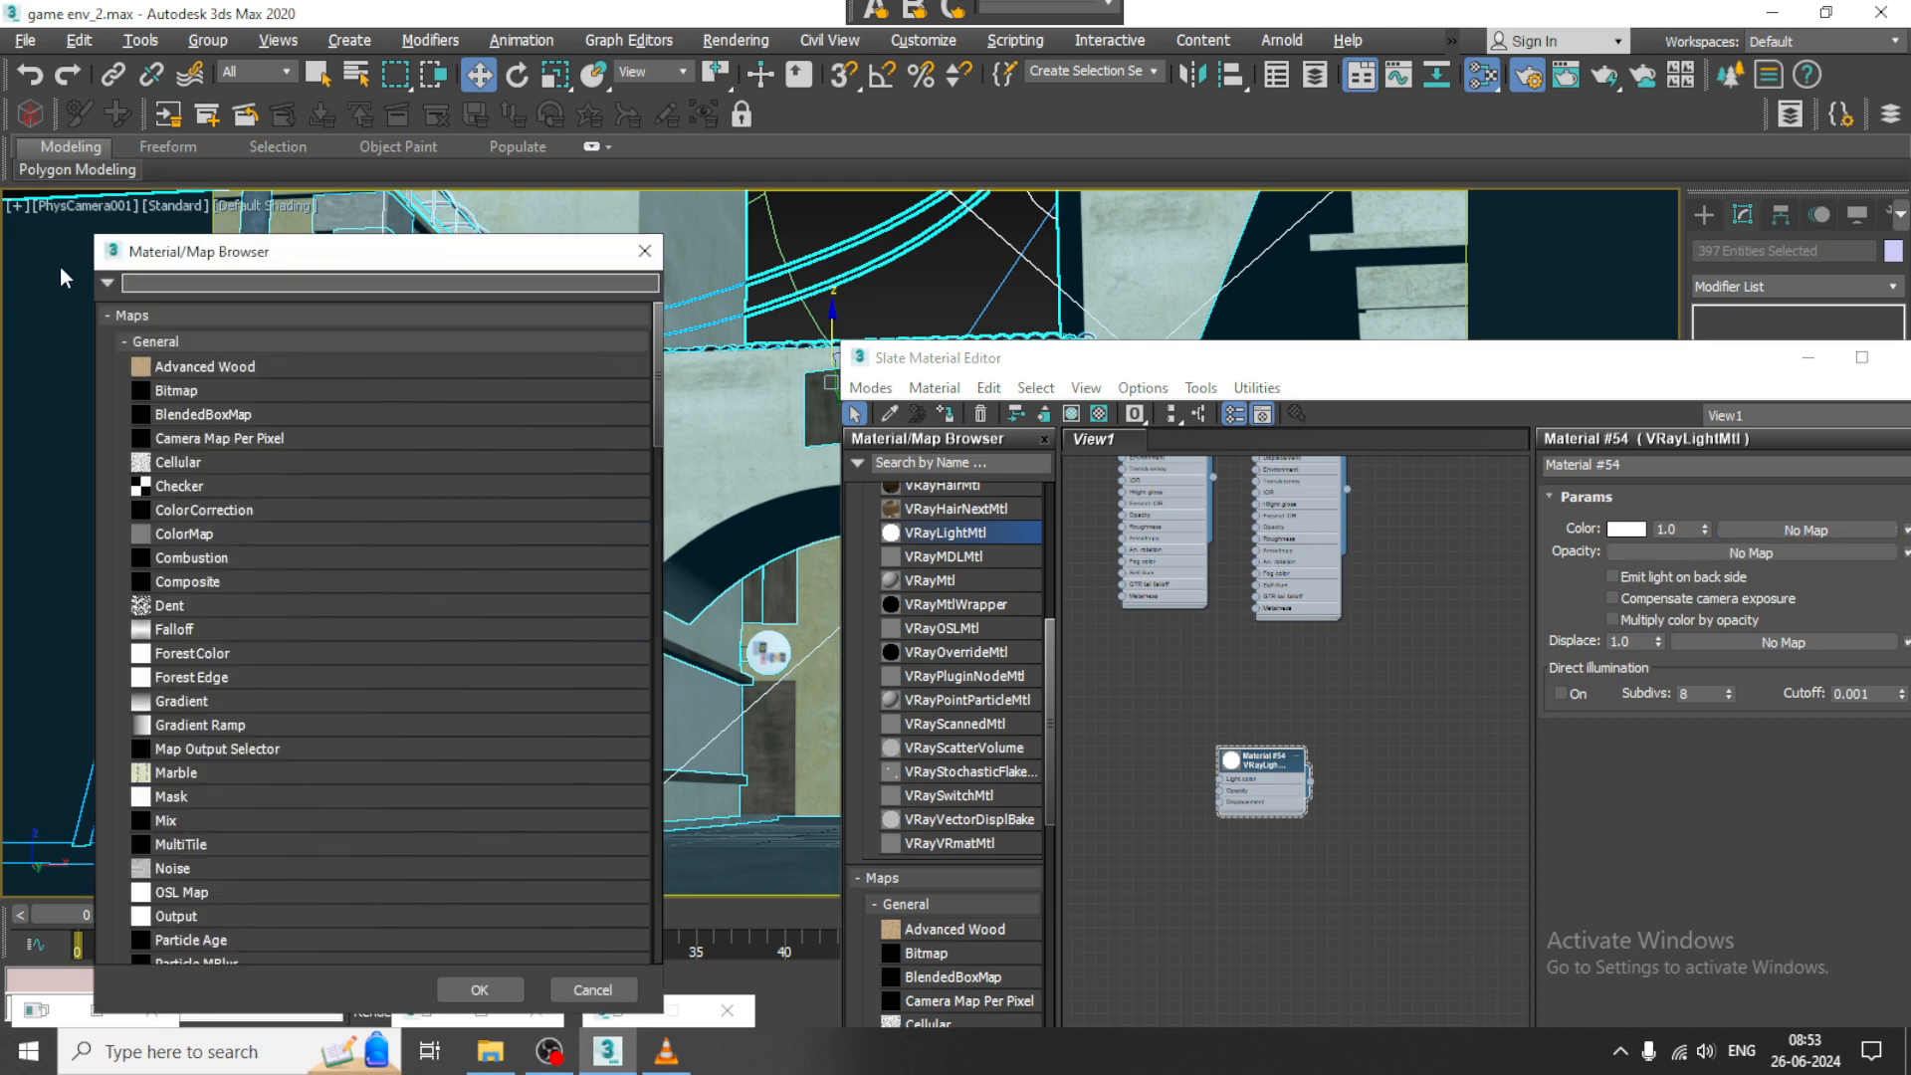
text(vra)
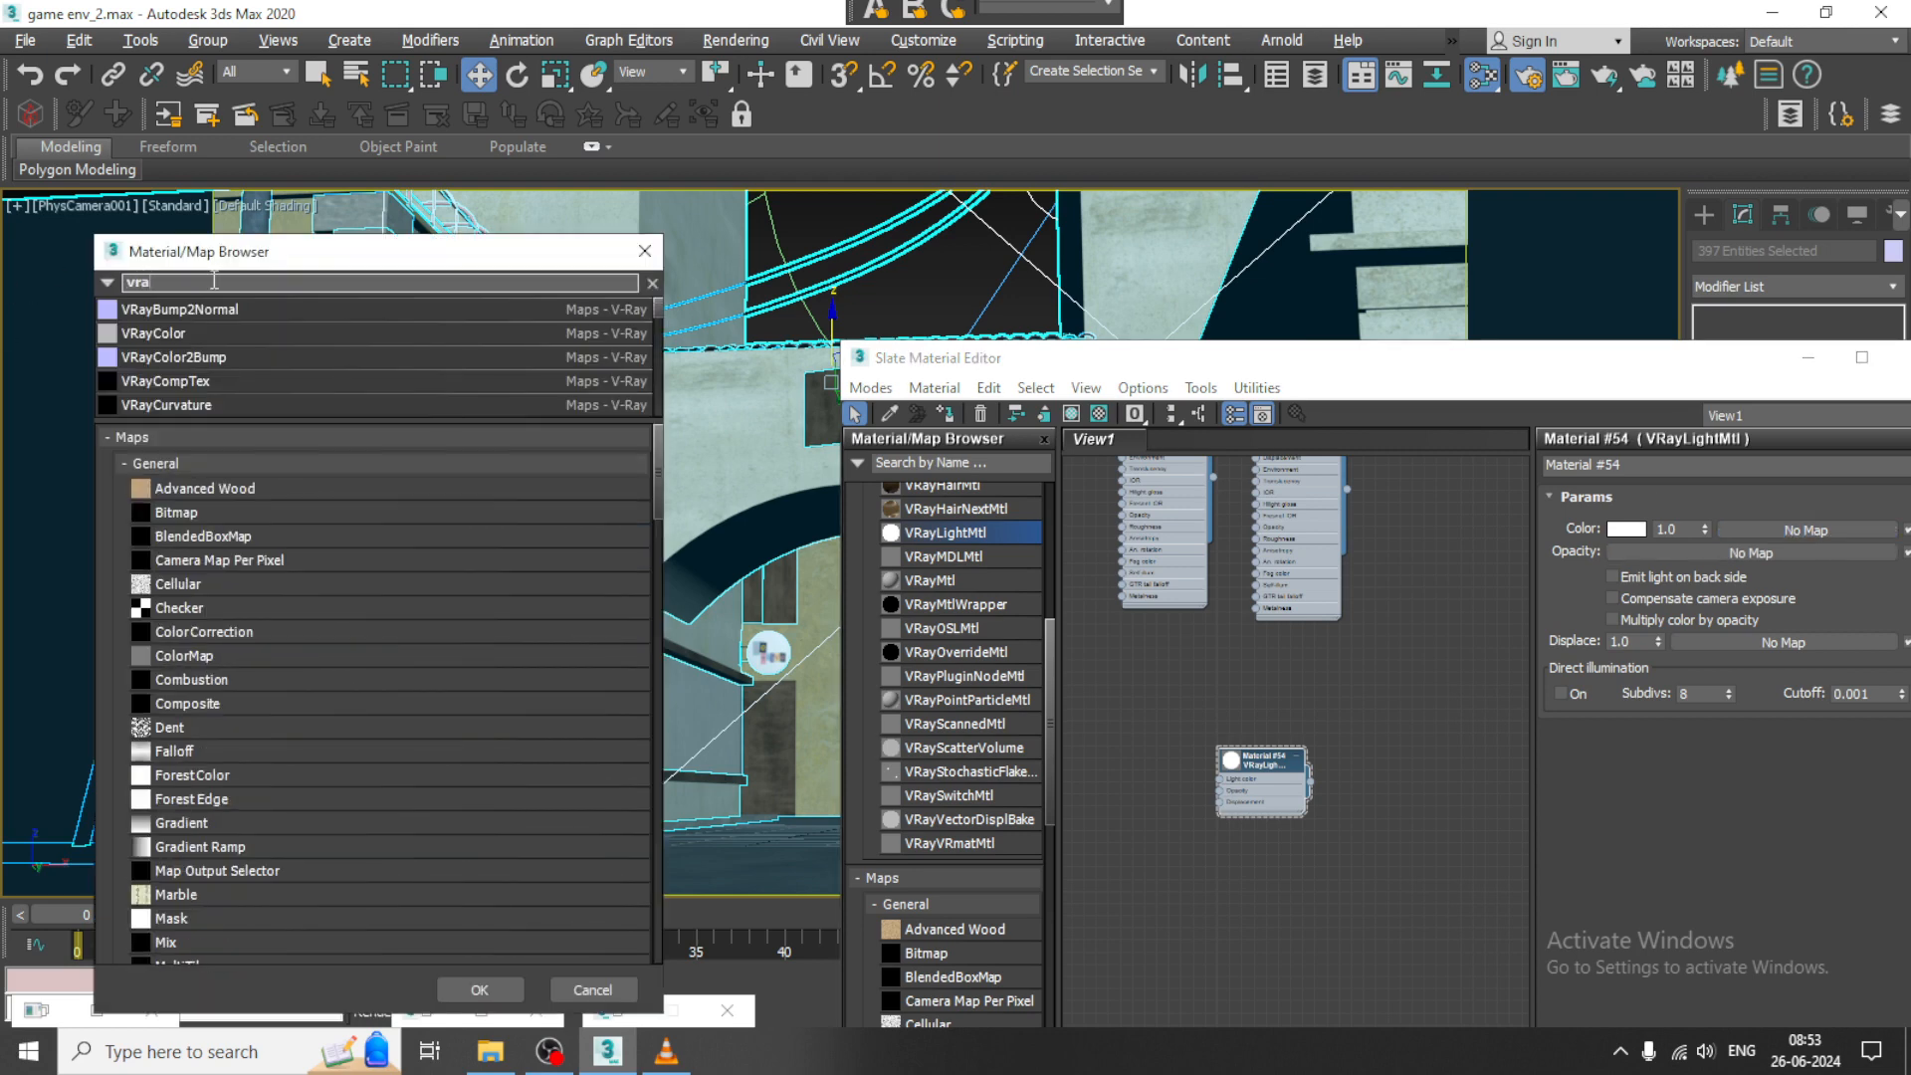
text(dir)
text(ydirt)
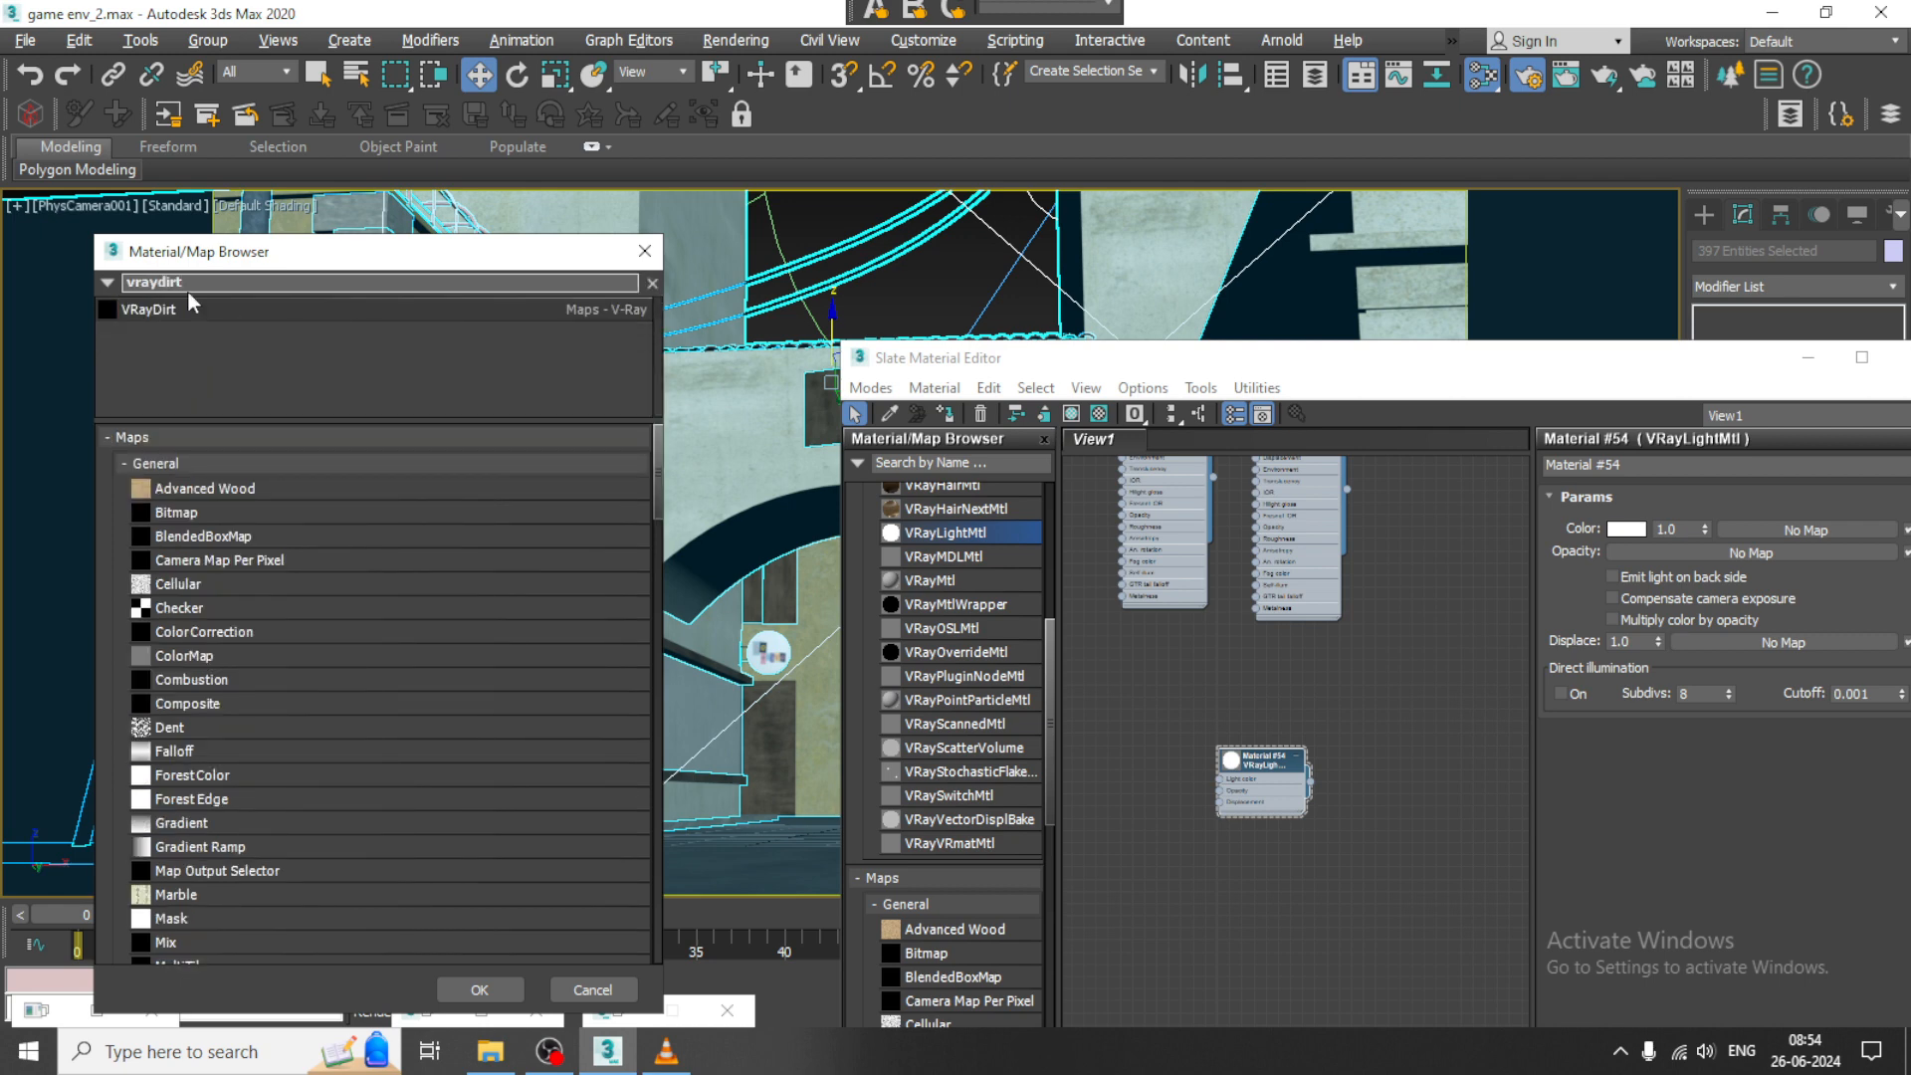
double_click(187, 315)
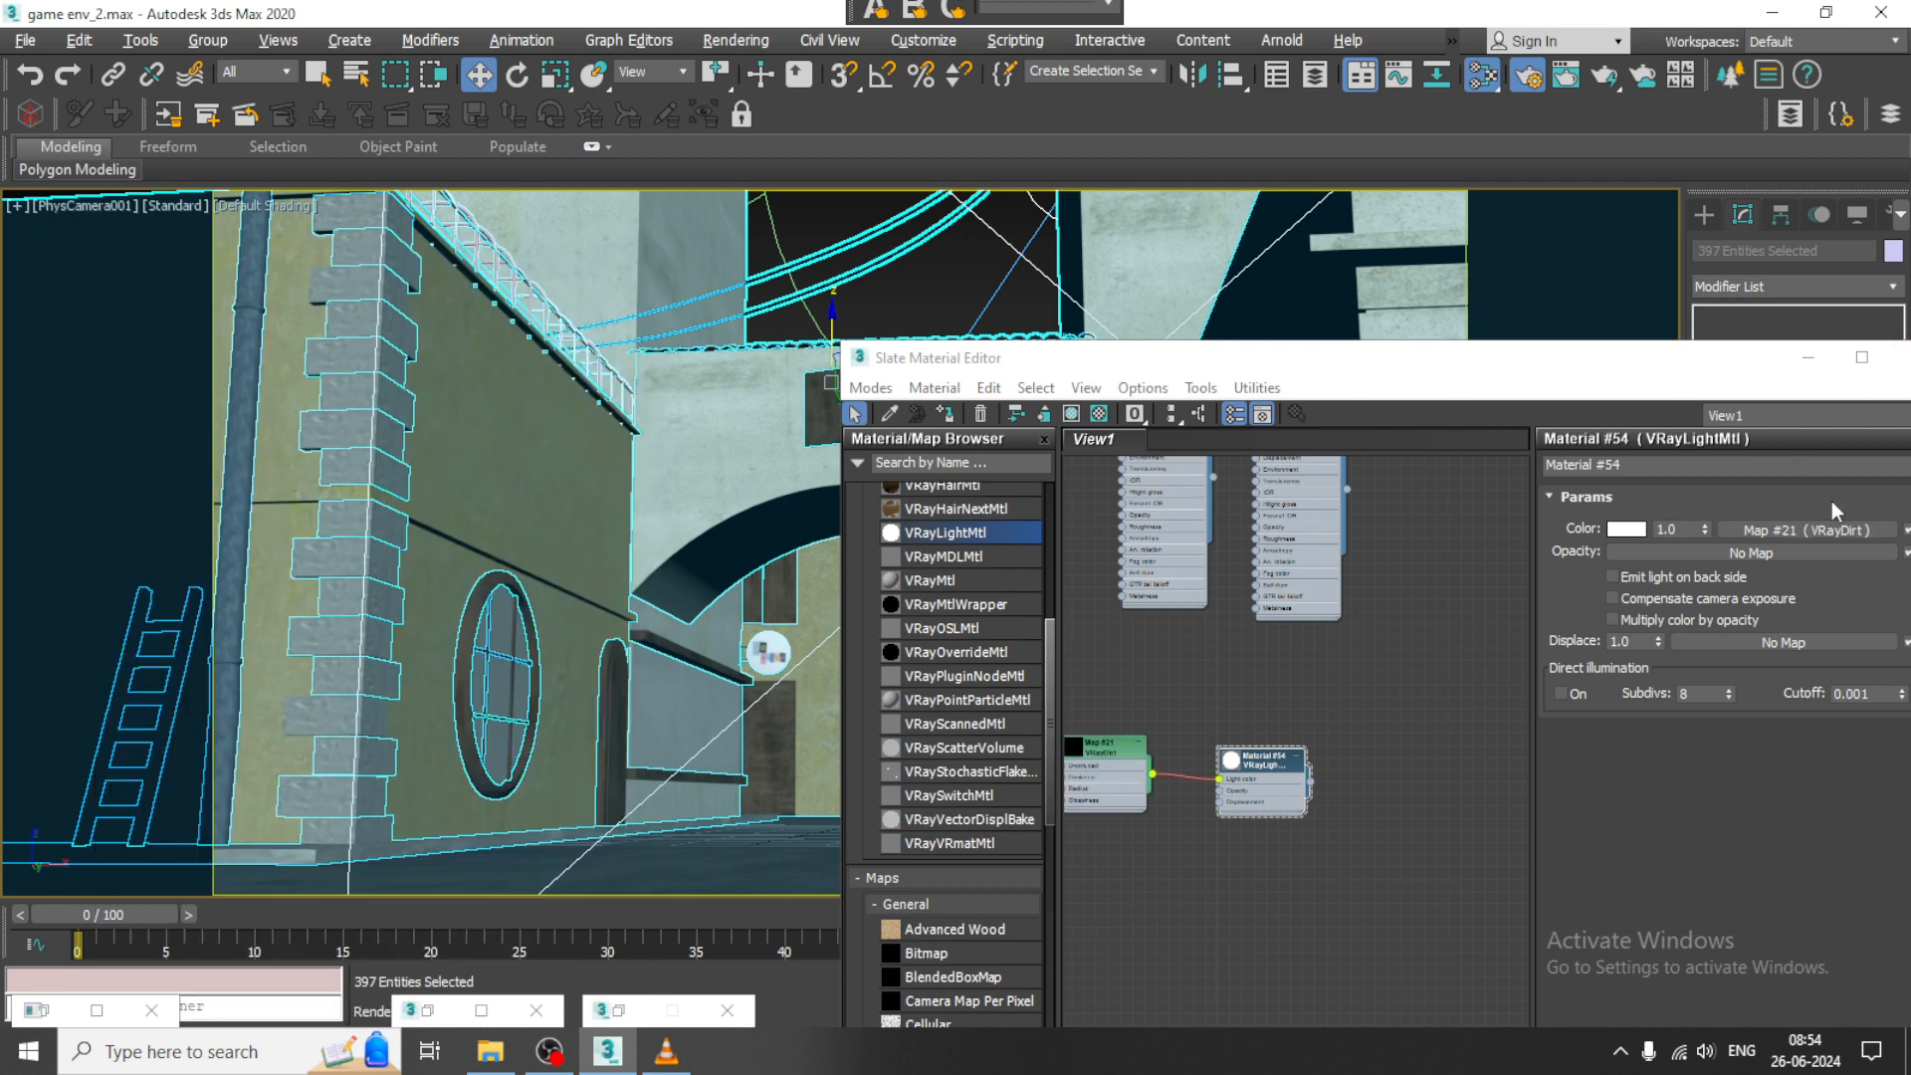
- Set the VRayDirt radius to 100 and assign the light material to all selected scene objects
click(1827, 528)
double_click(1851, 527)
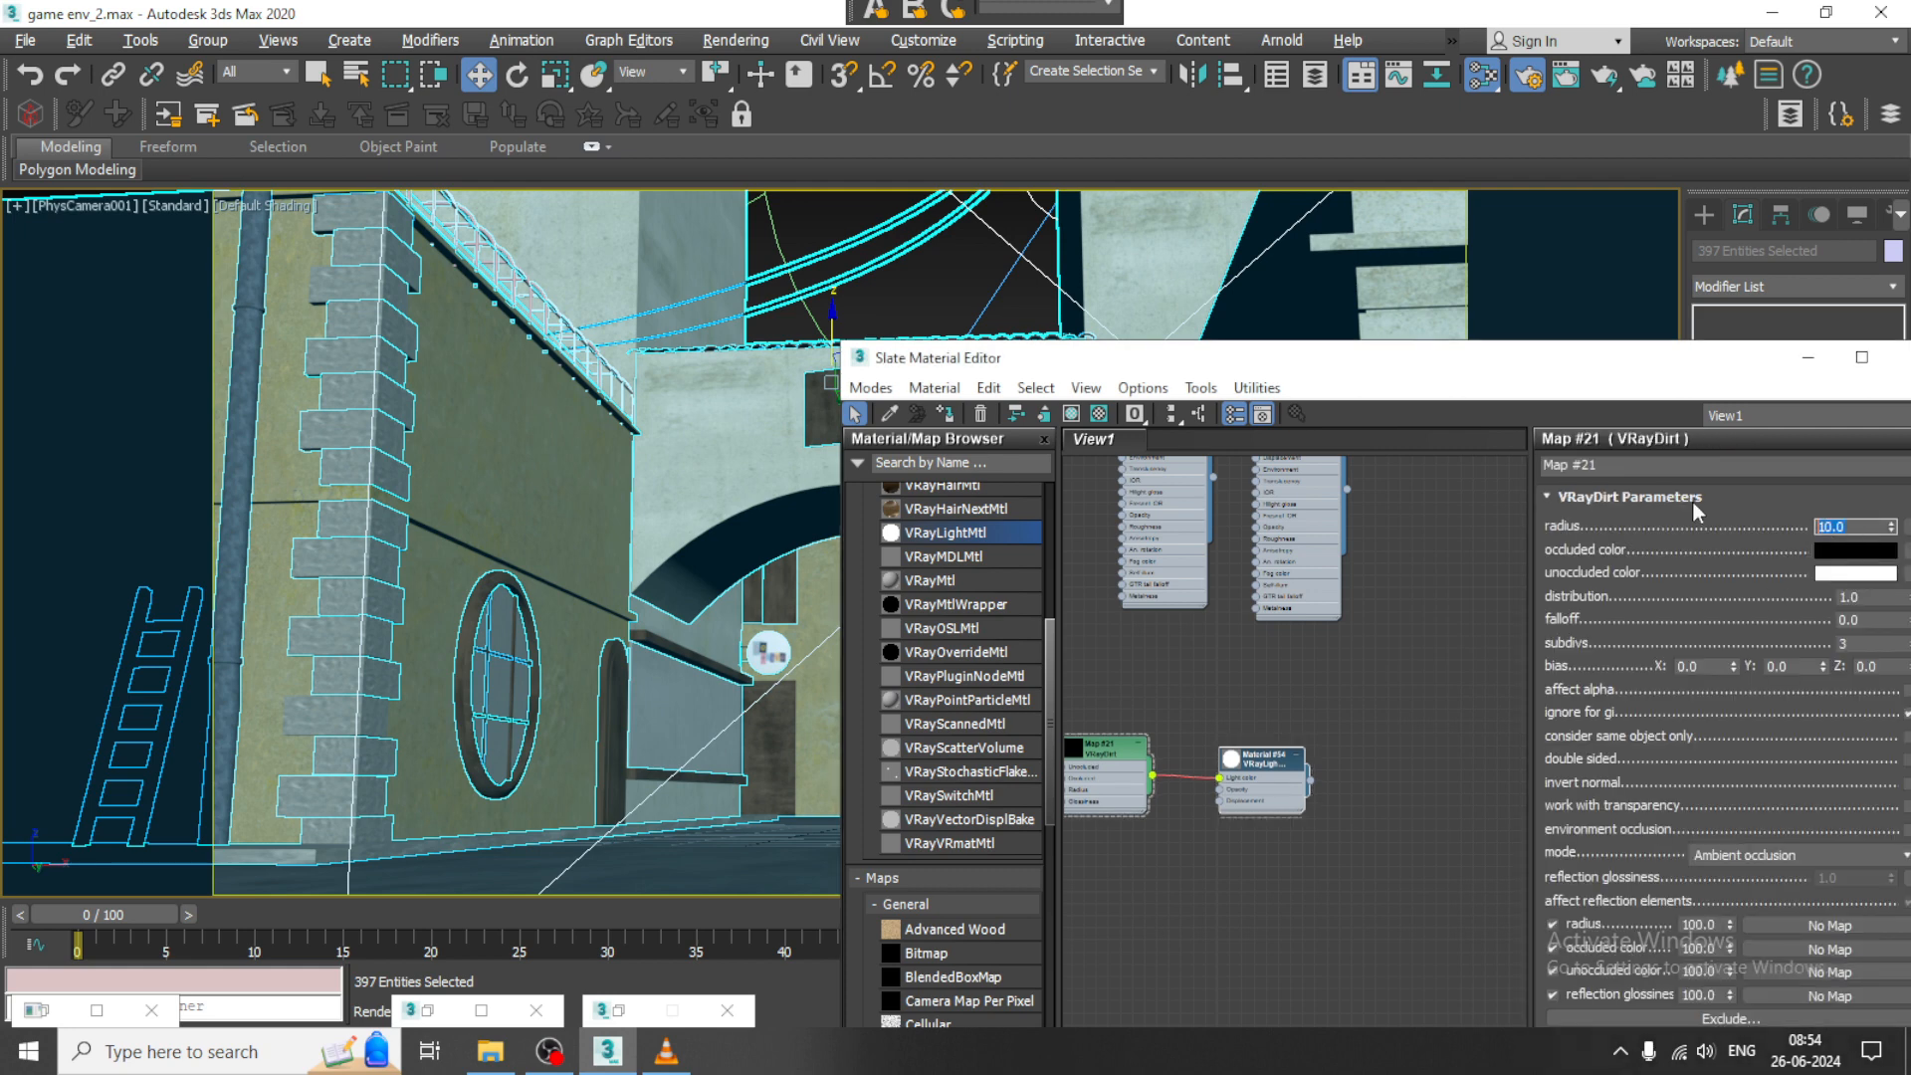
text(100)
key(Return)
click(944, 413)
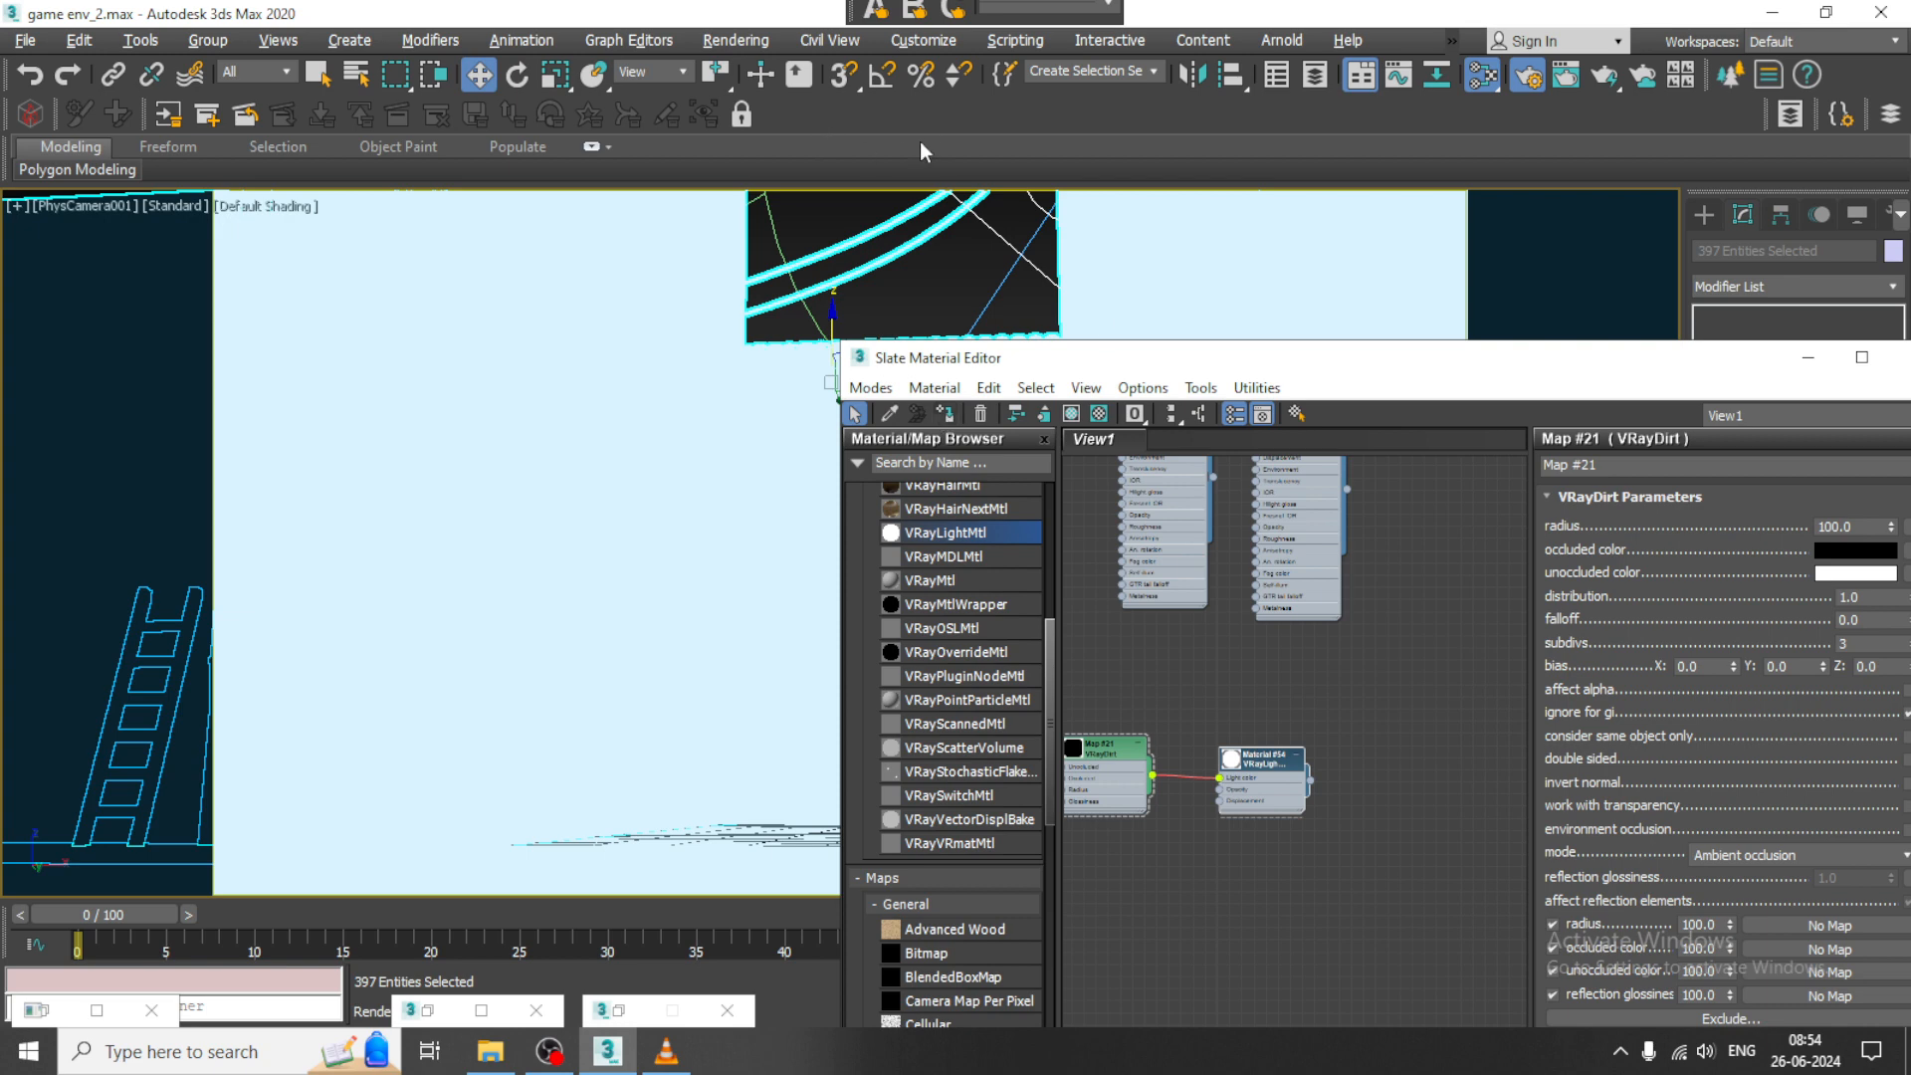
- Render the camera view with the VRayDirt light material as an ambient occlusion pass
click(736, 40)
click(757, 76)
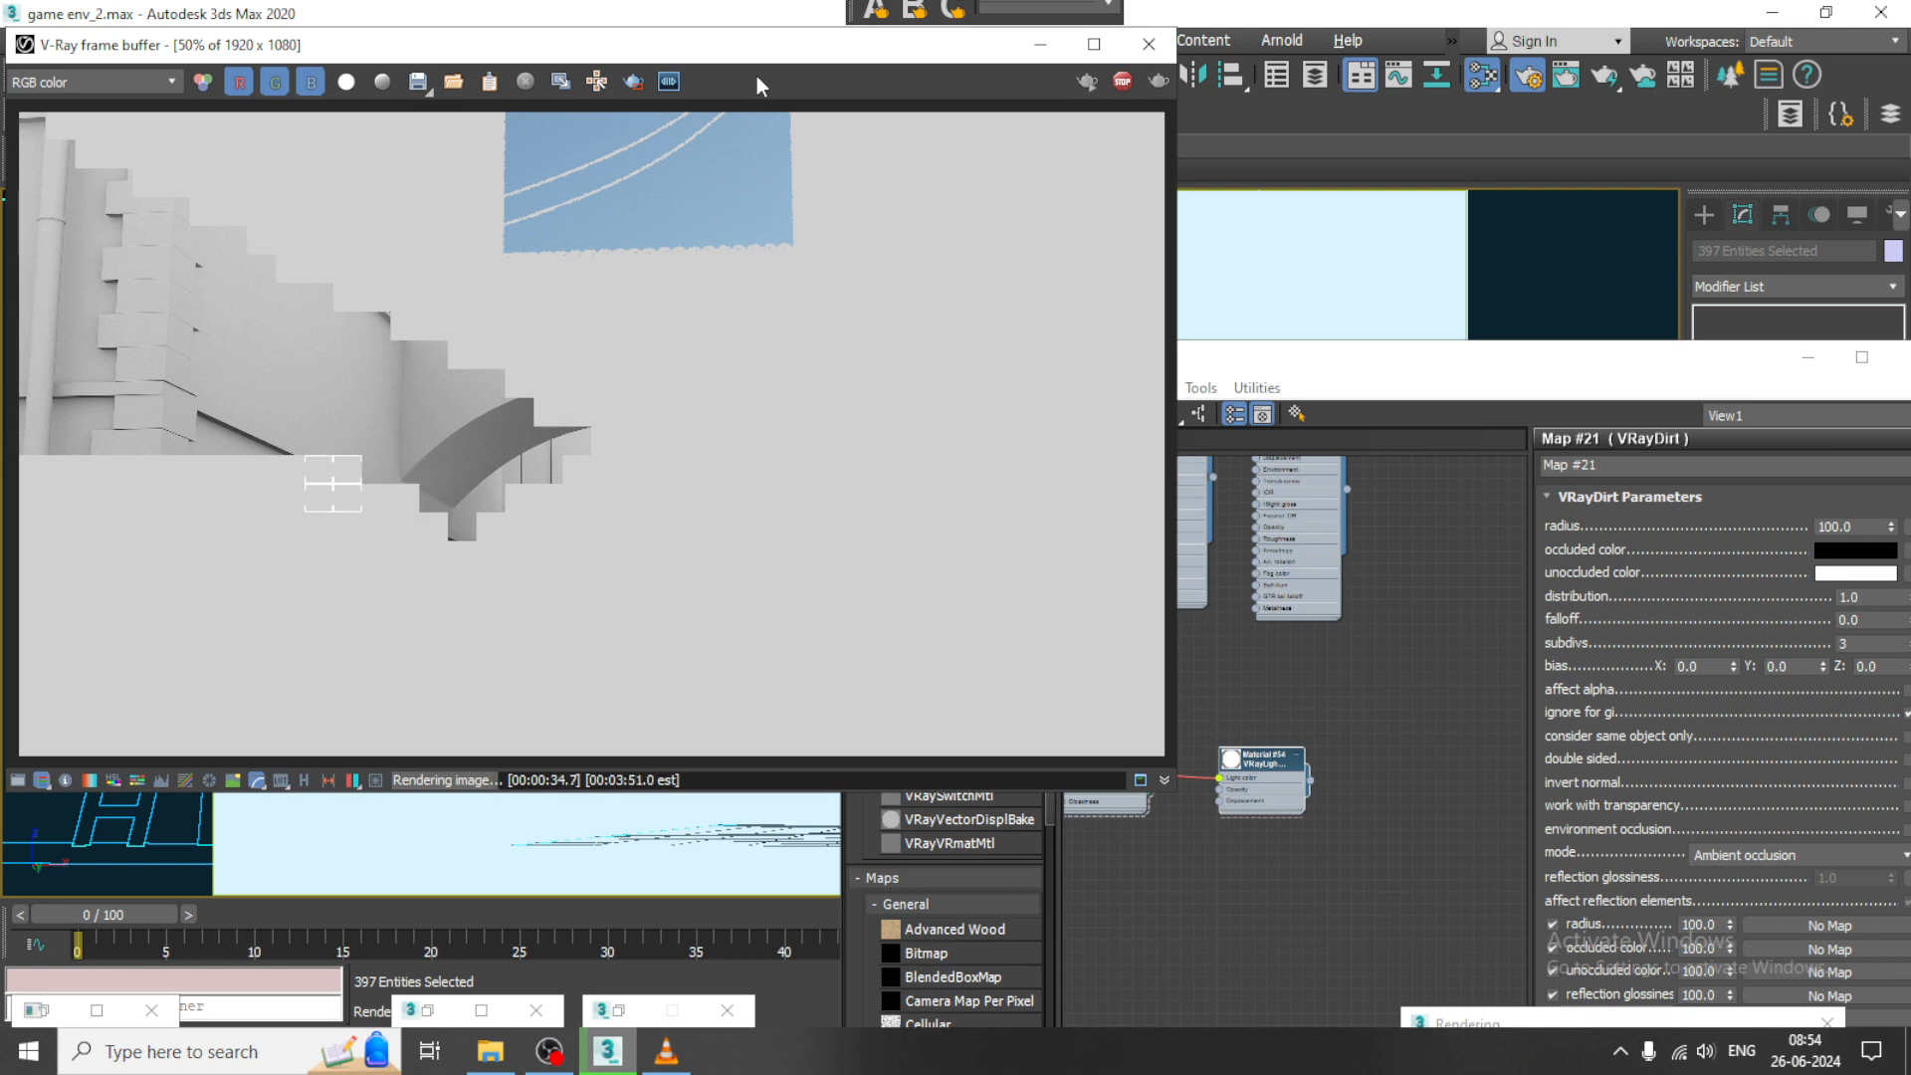
click(549, 1052)
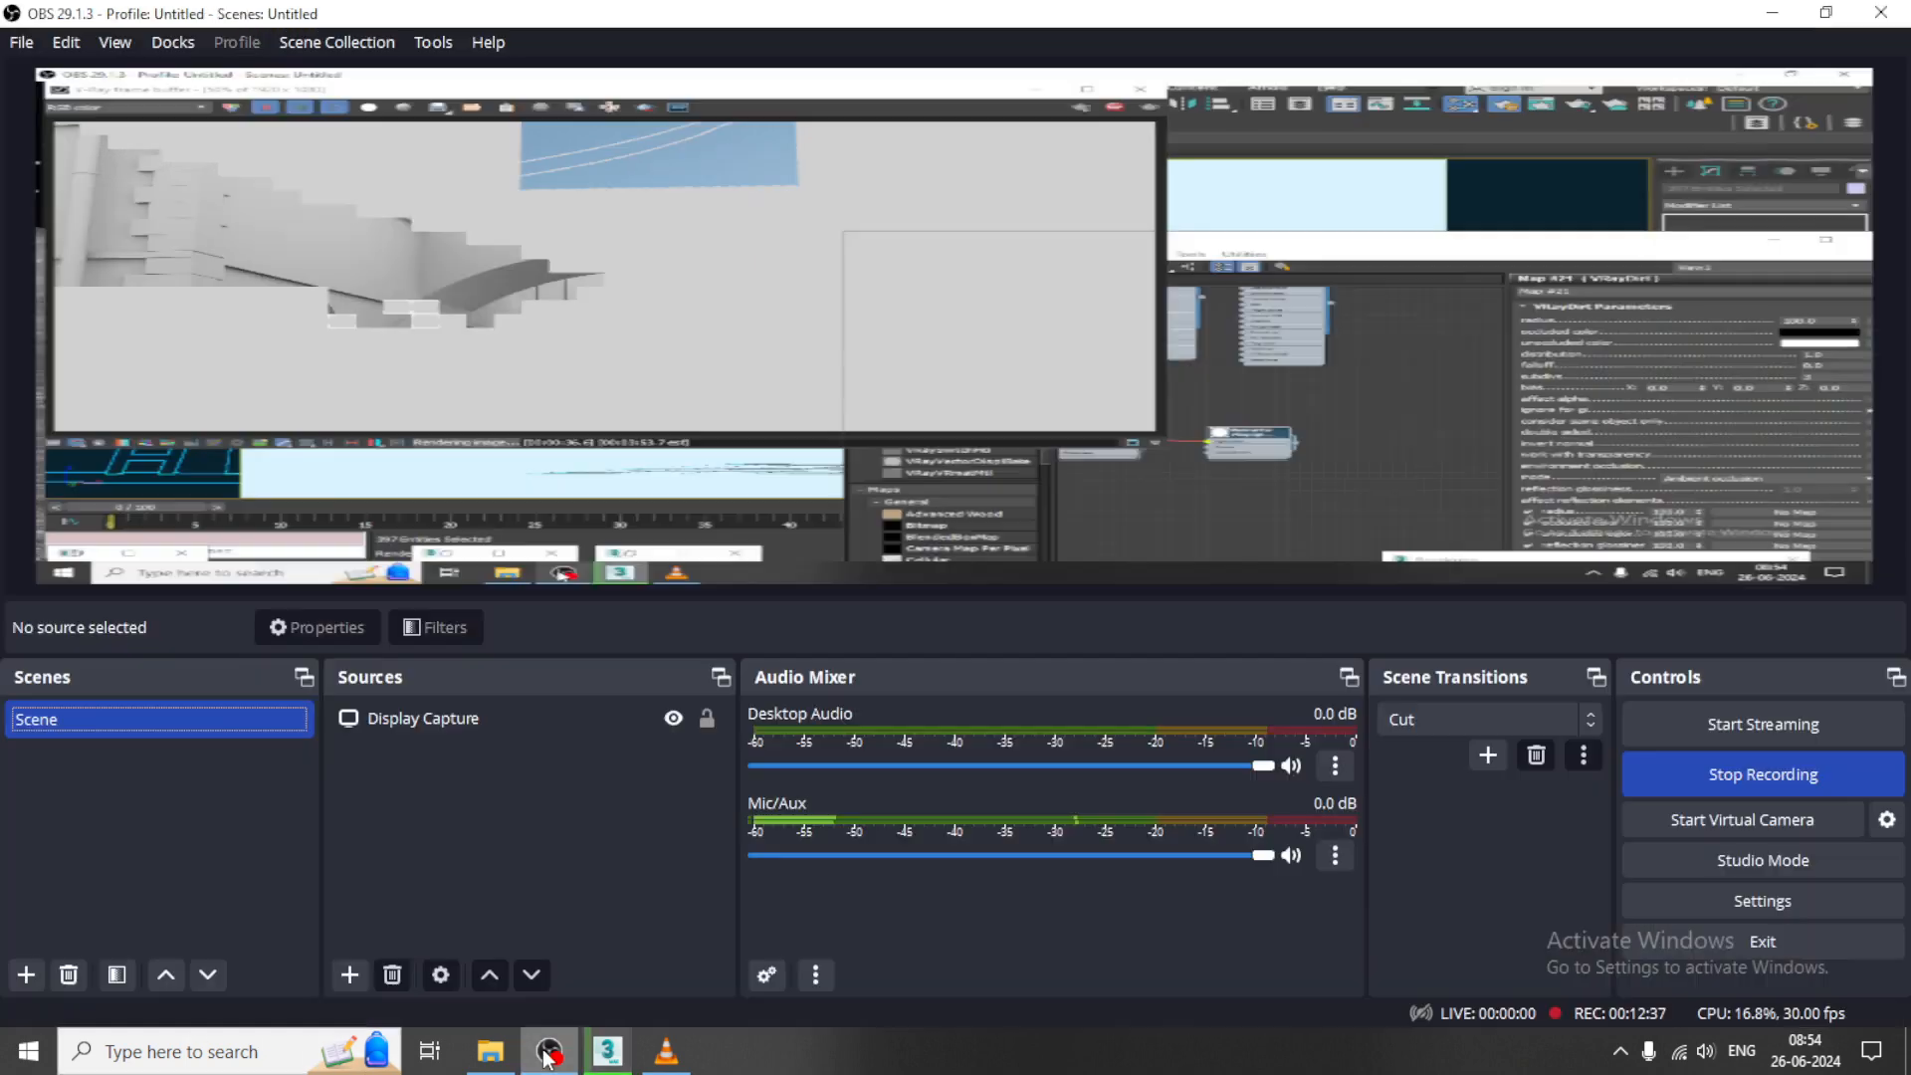
click(544, 1051)
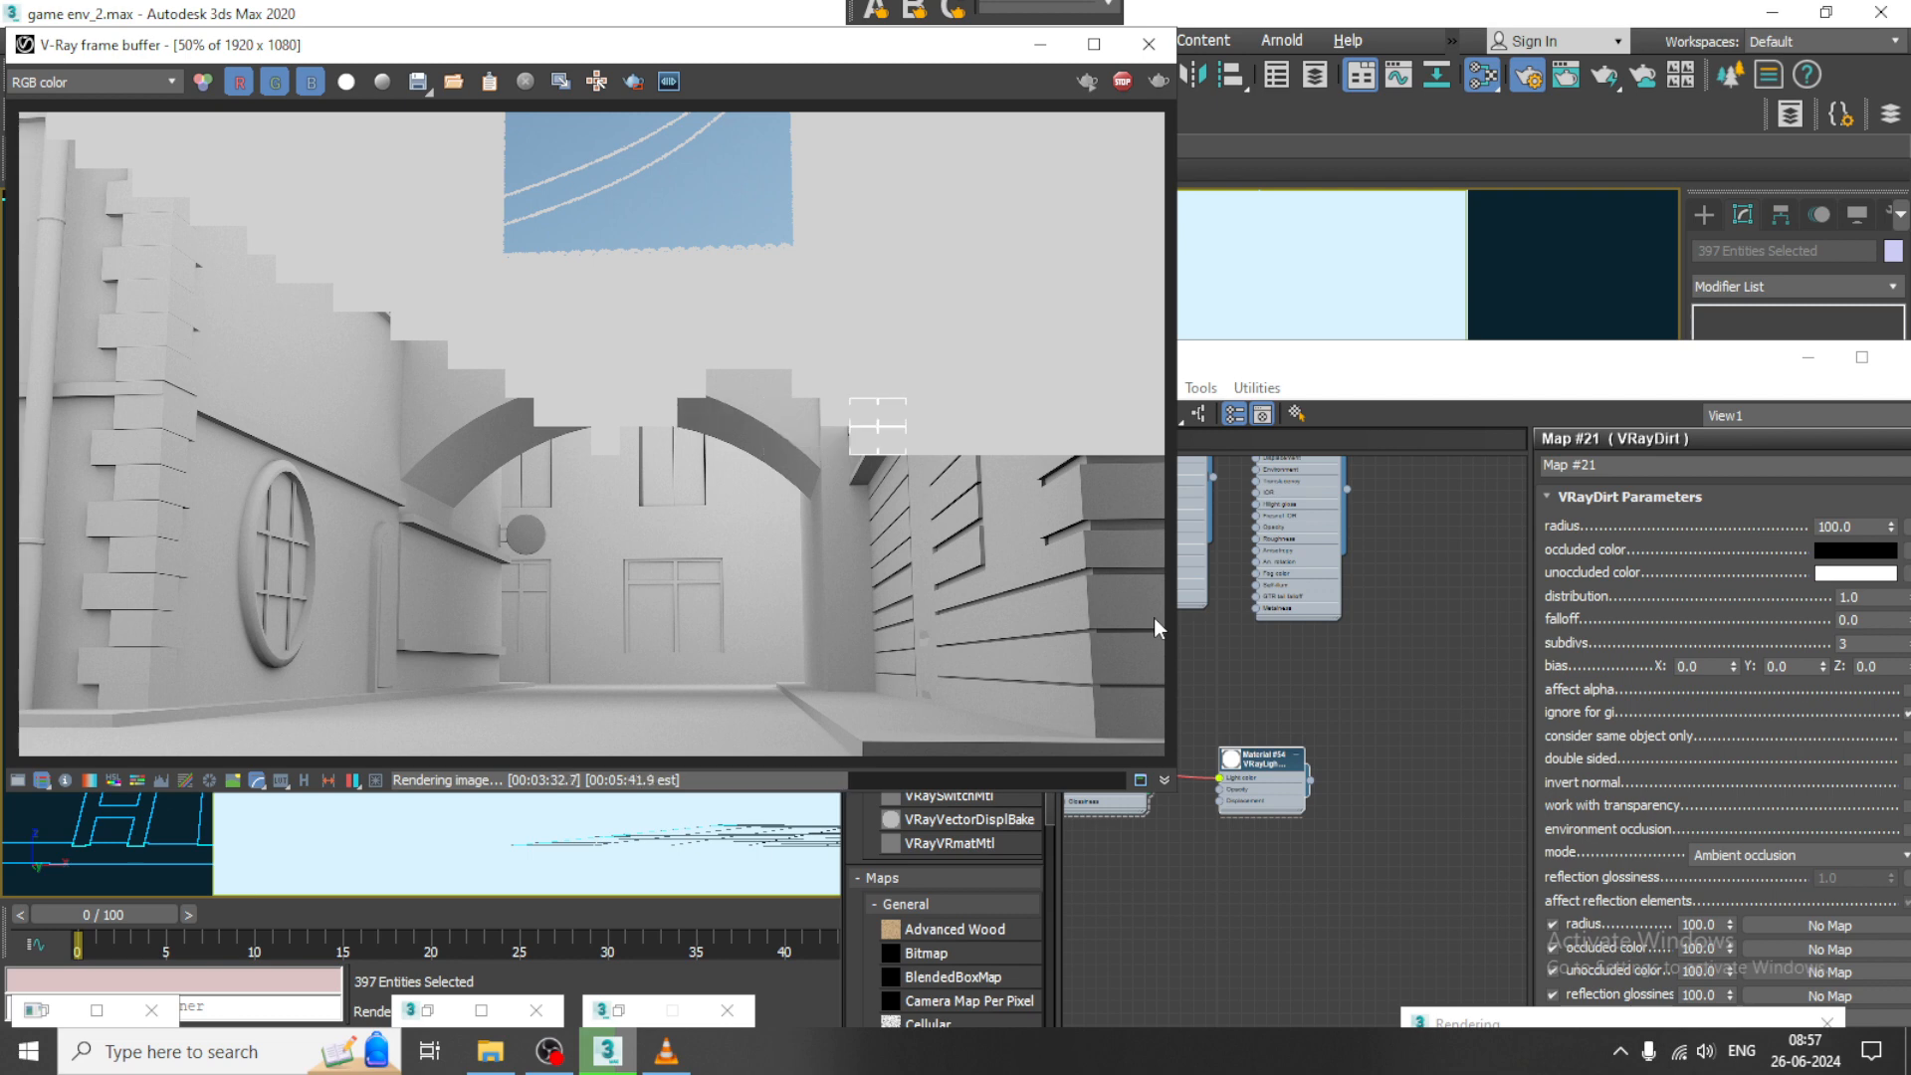
- Restore the envv.jpg reference window and move the V-Ray frame buffer beside it to compare the running render
click(625, 1053)
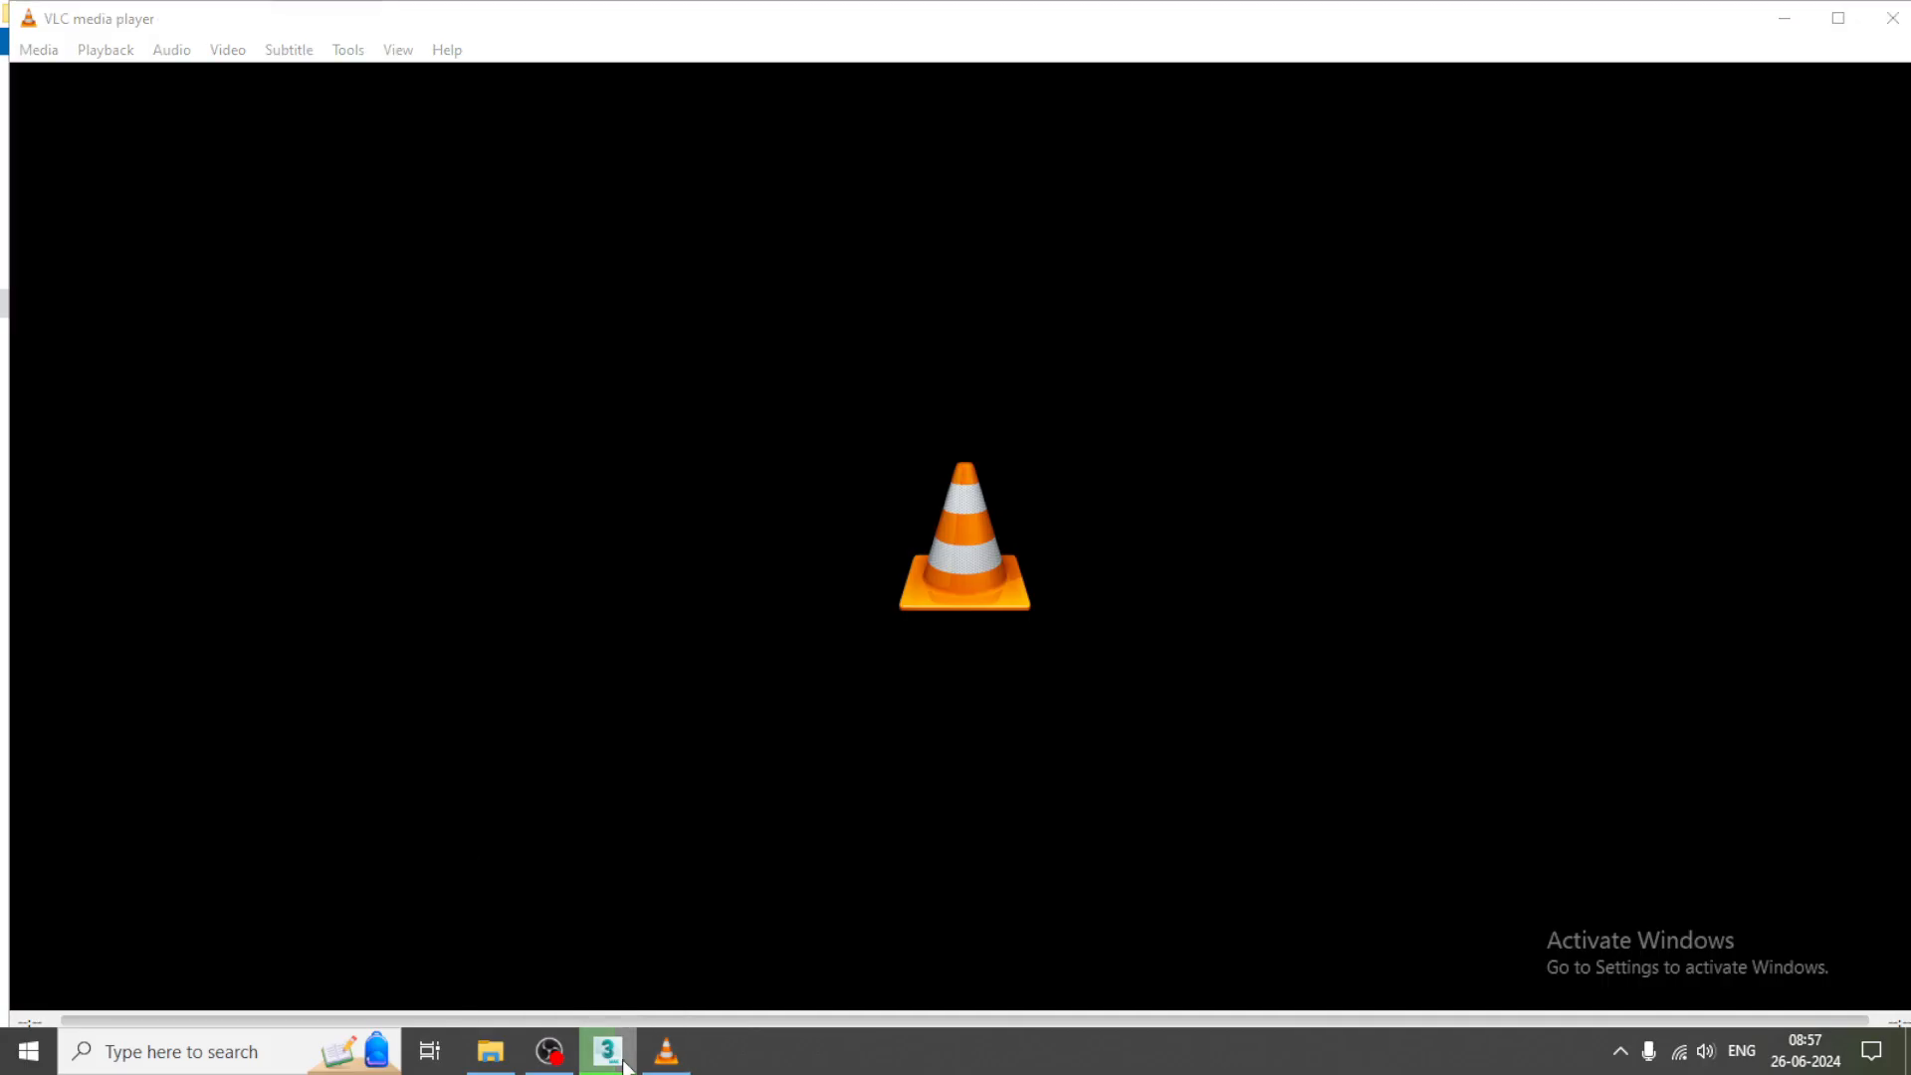
click(625, 1061)
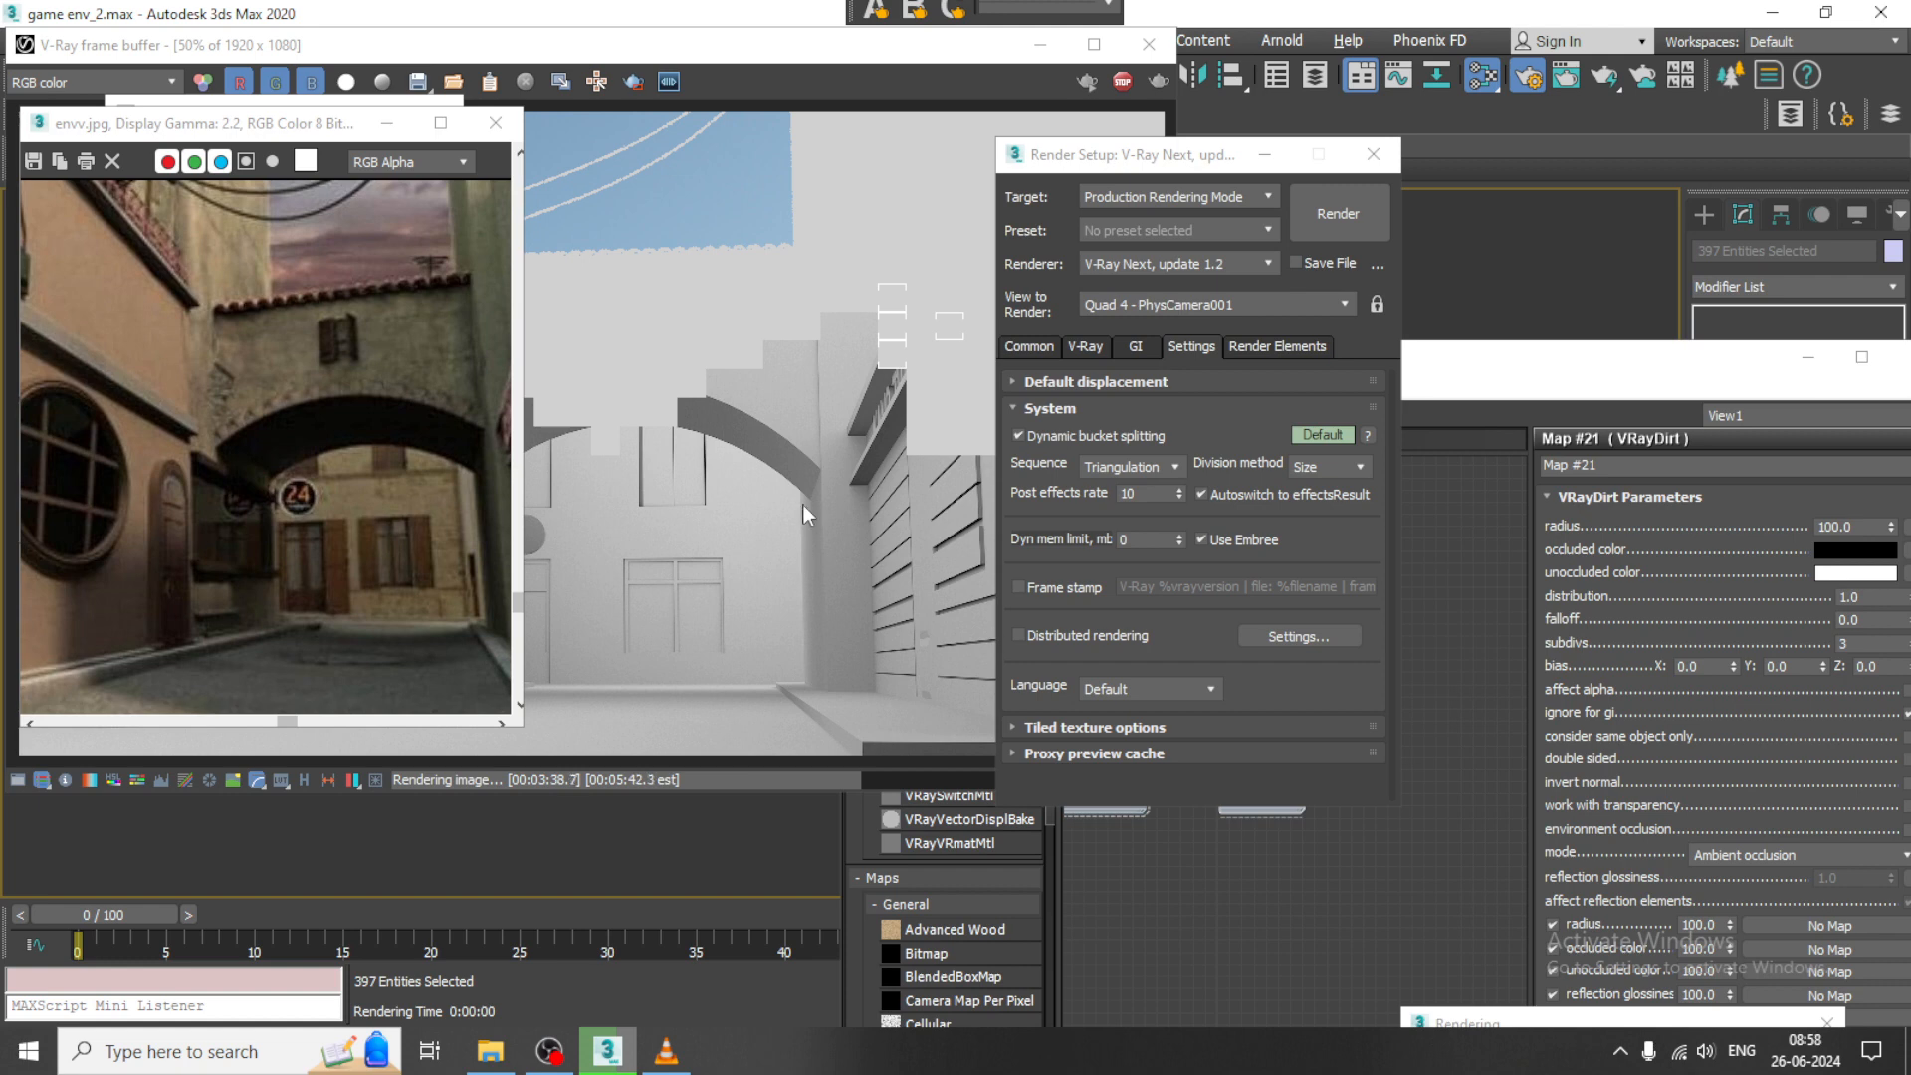
click(730, 255)
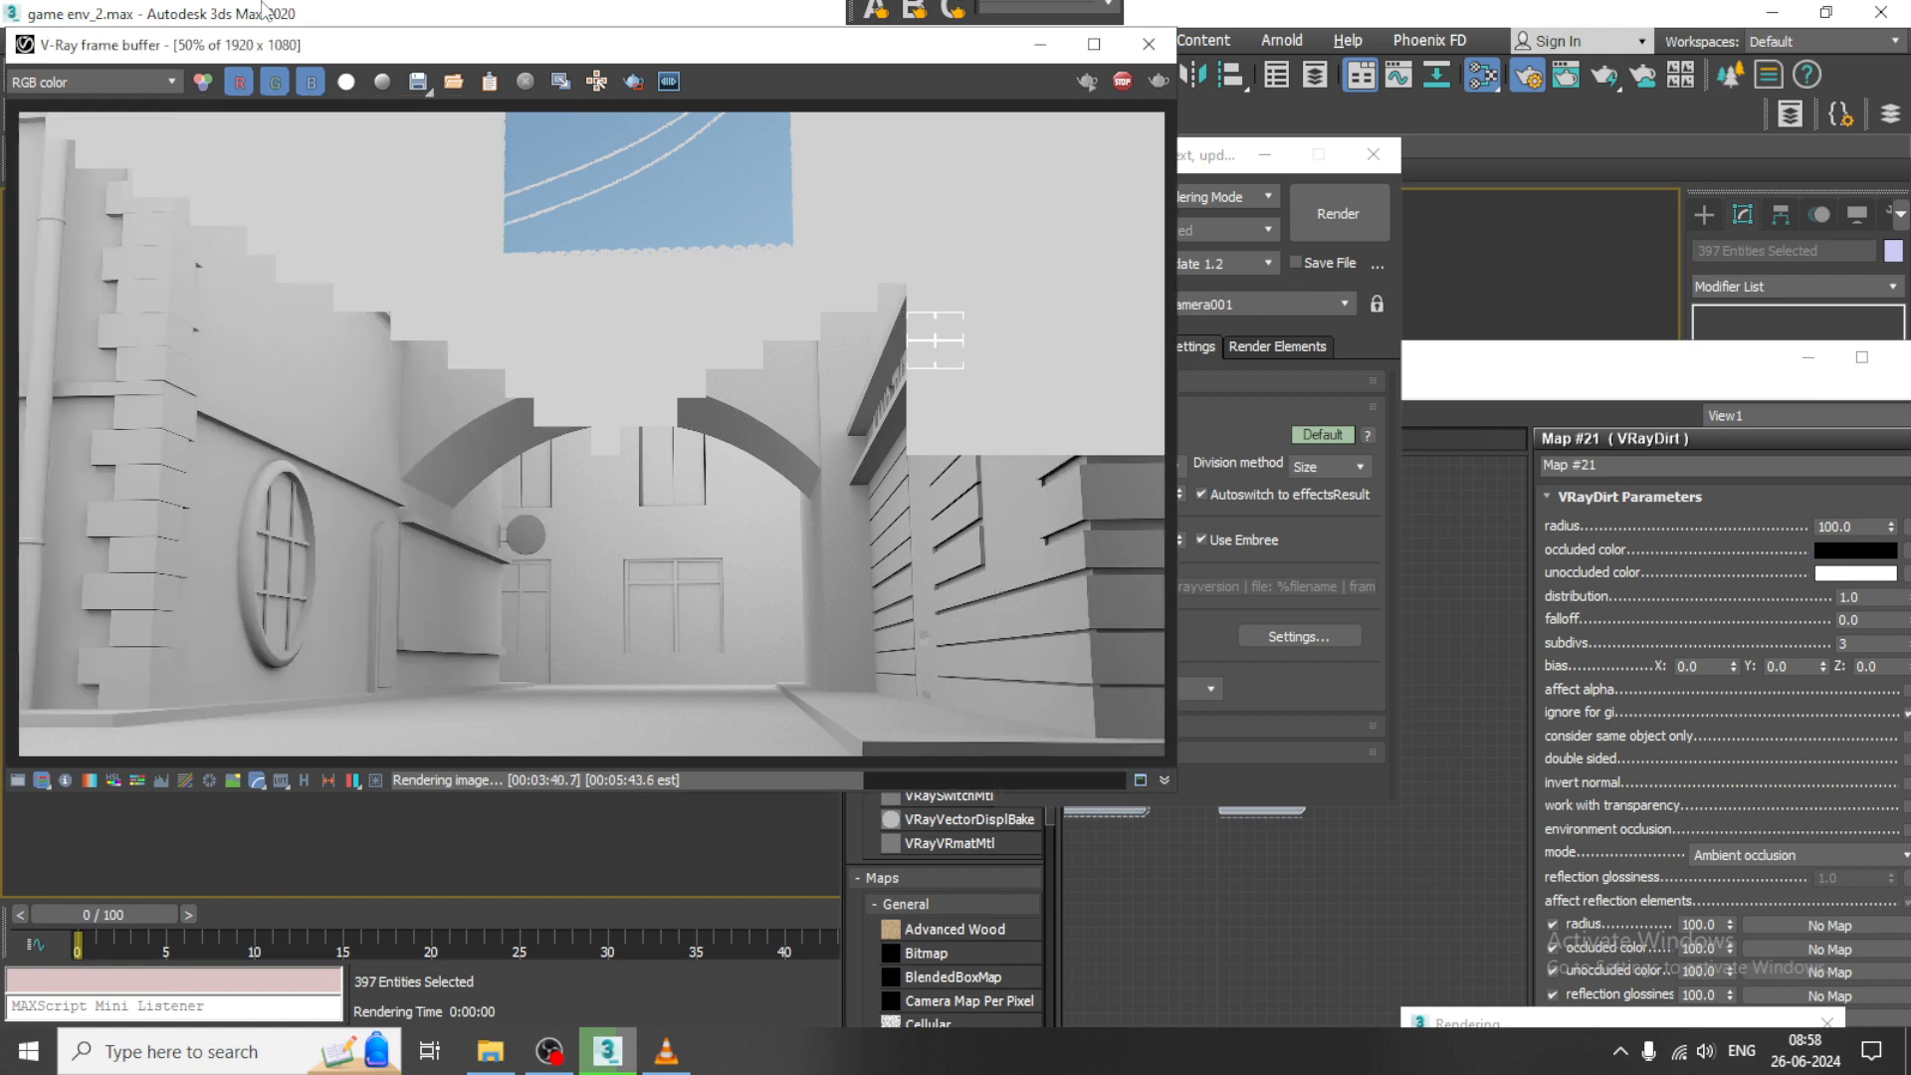
drag(311, 55, 515, 157)
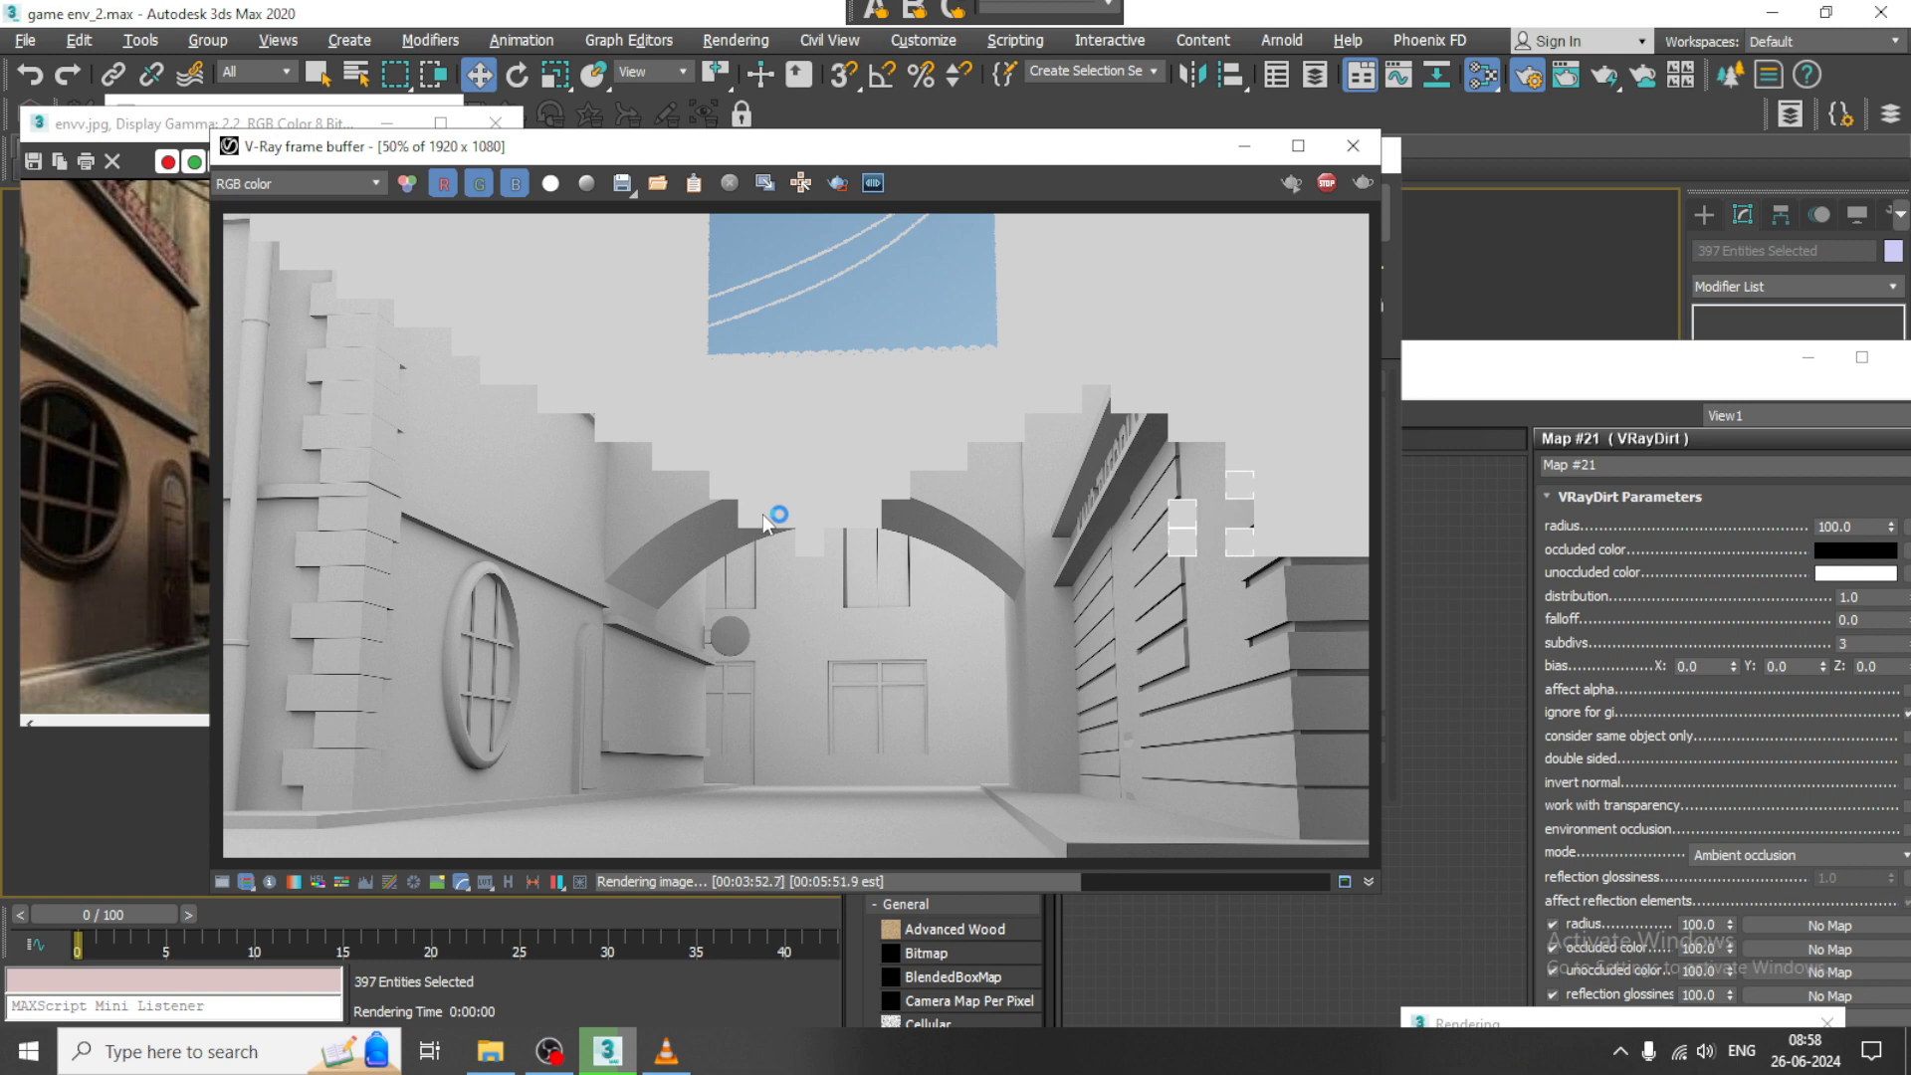
drag(465, 156, 851, 171)
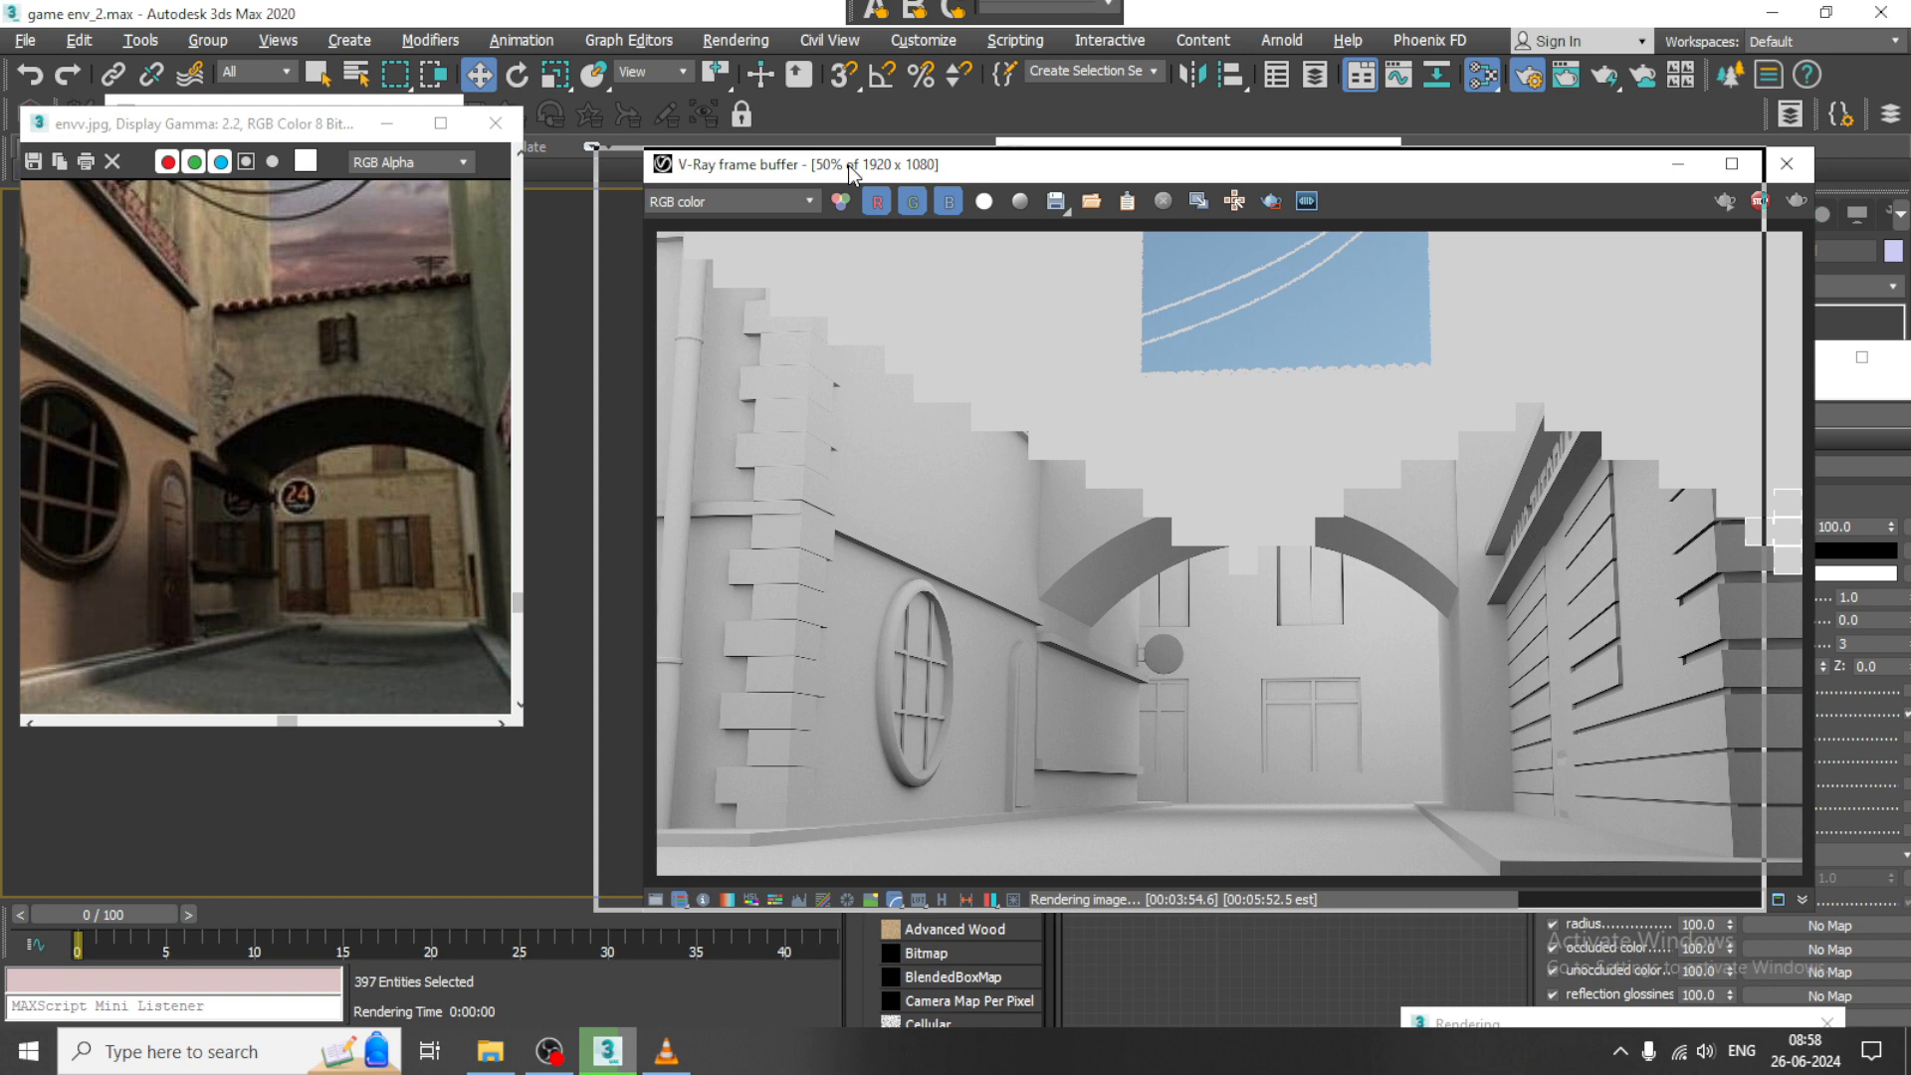
drag(851, 171, 785, 166)
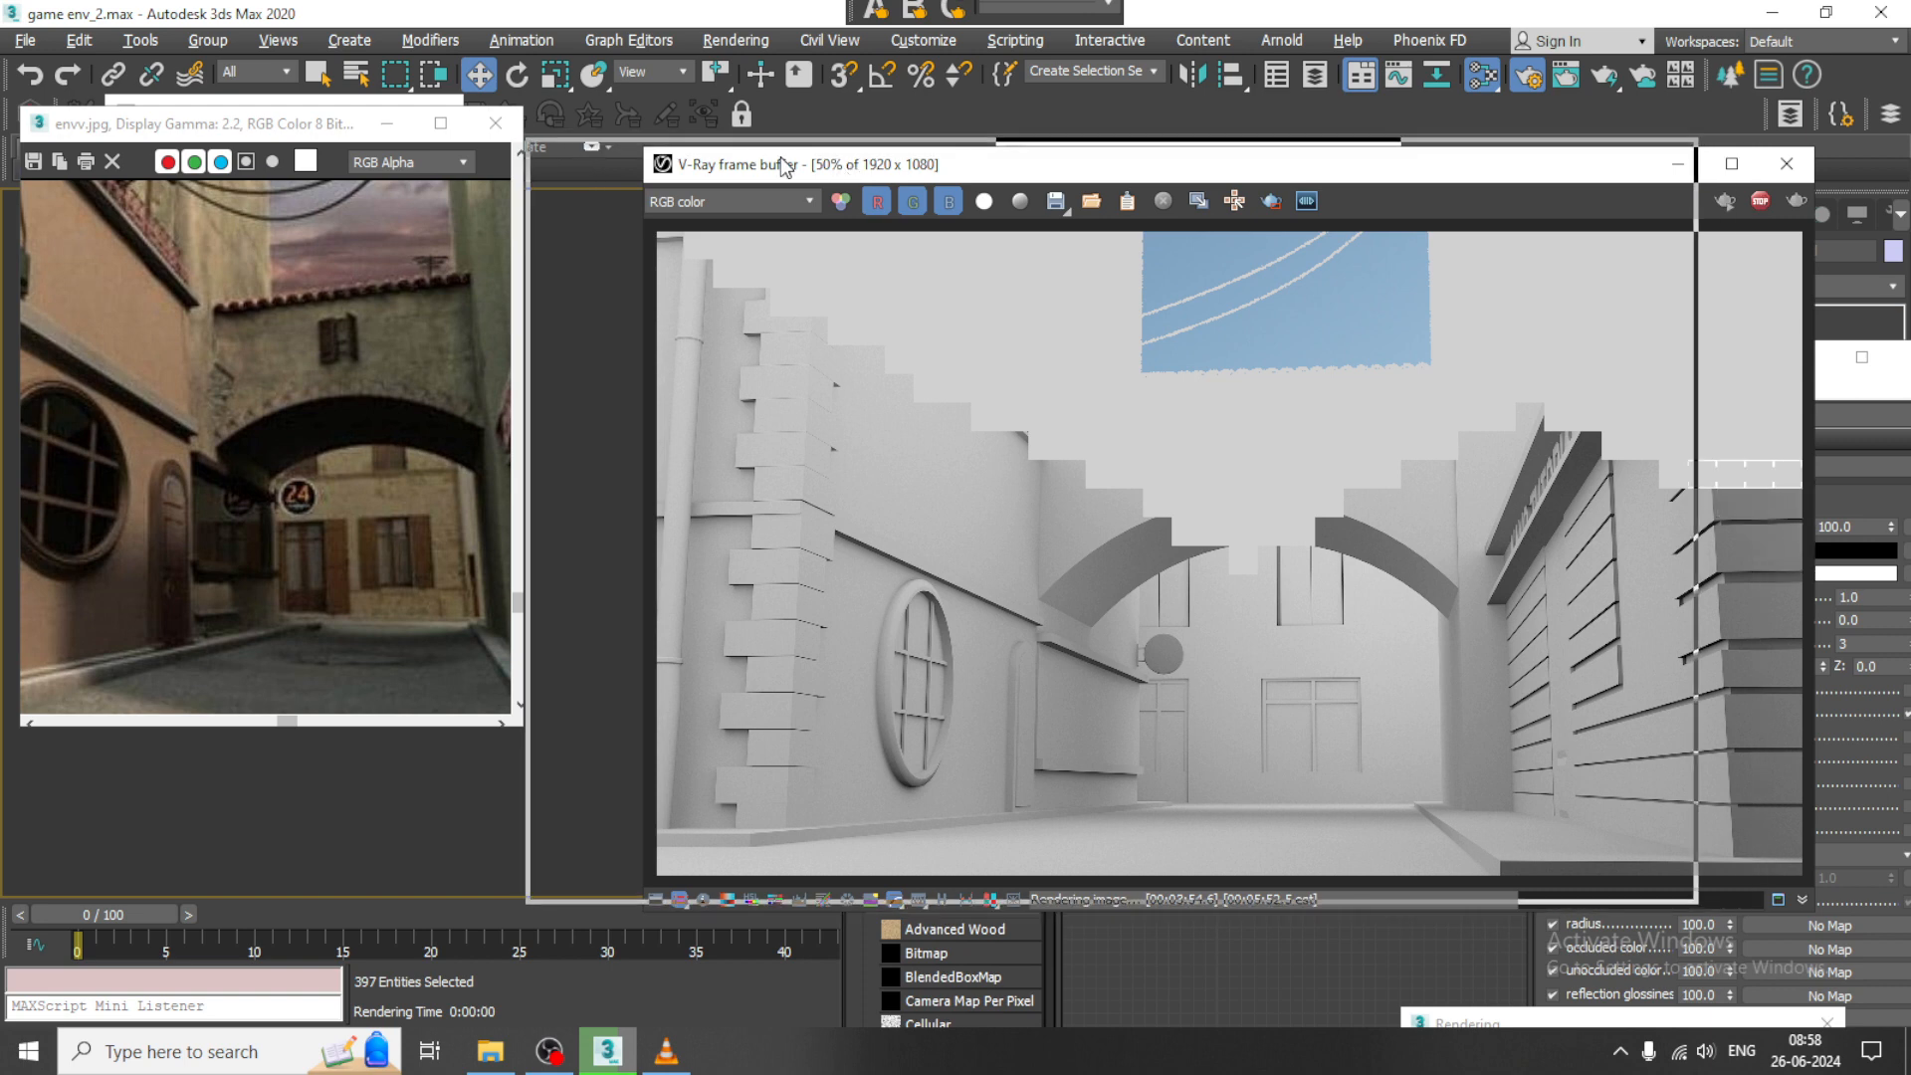
drag(786, 166, 785, 166)
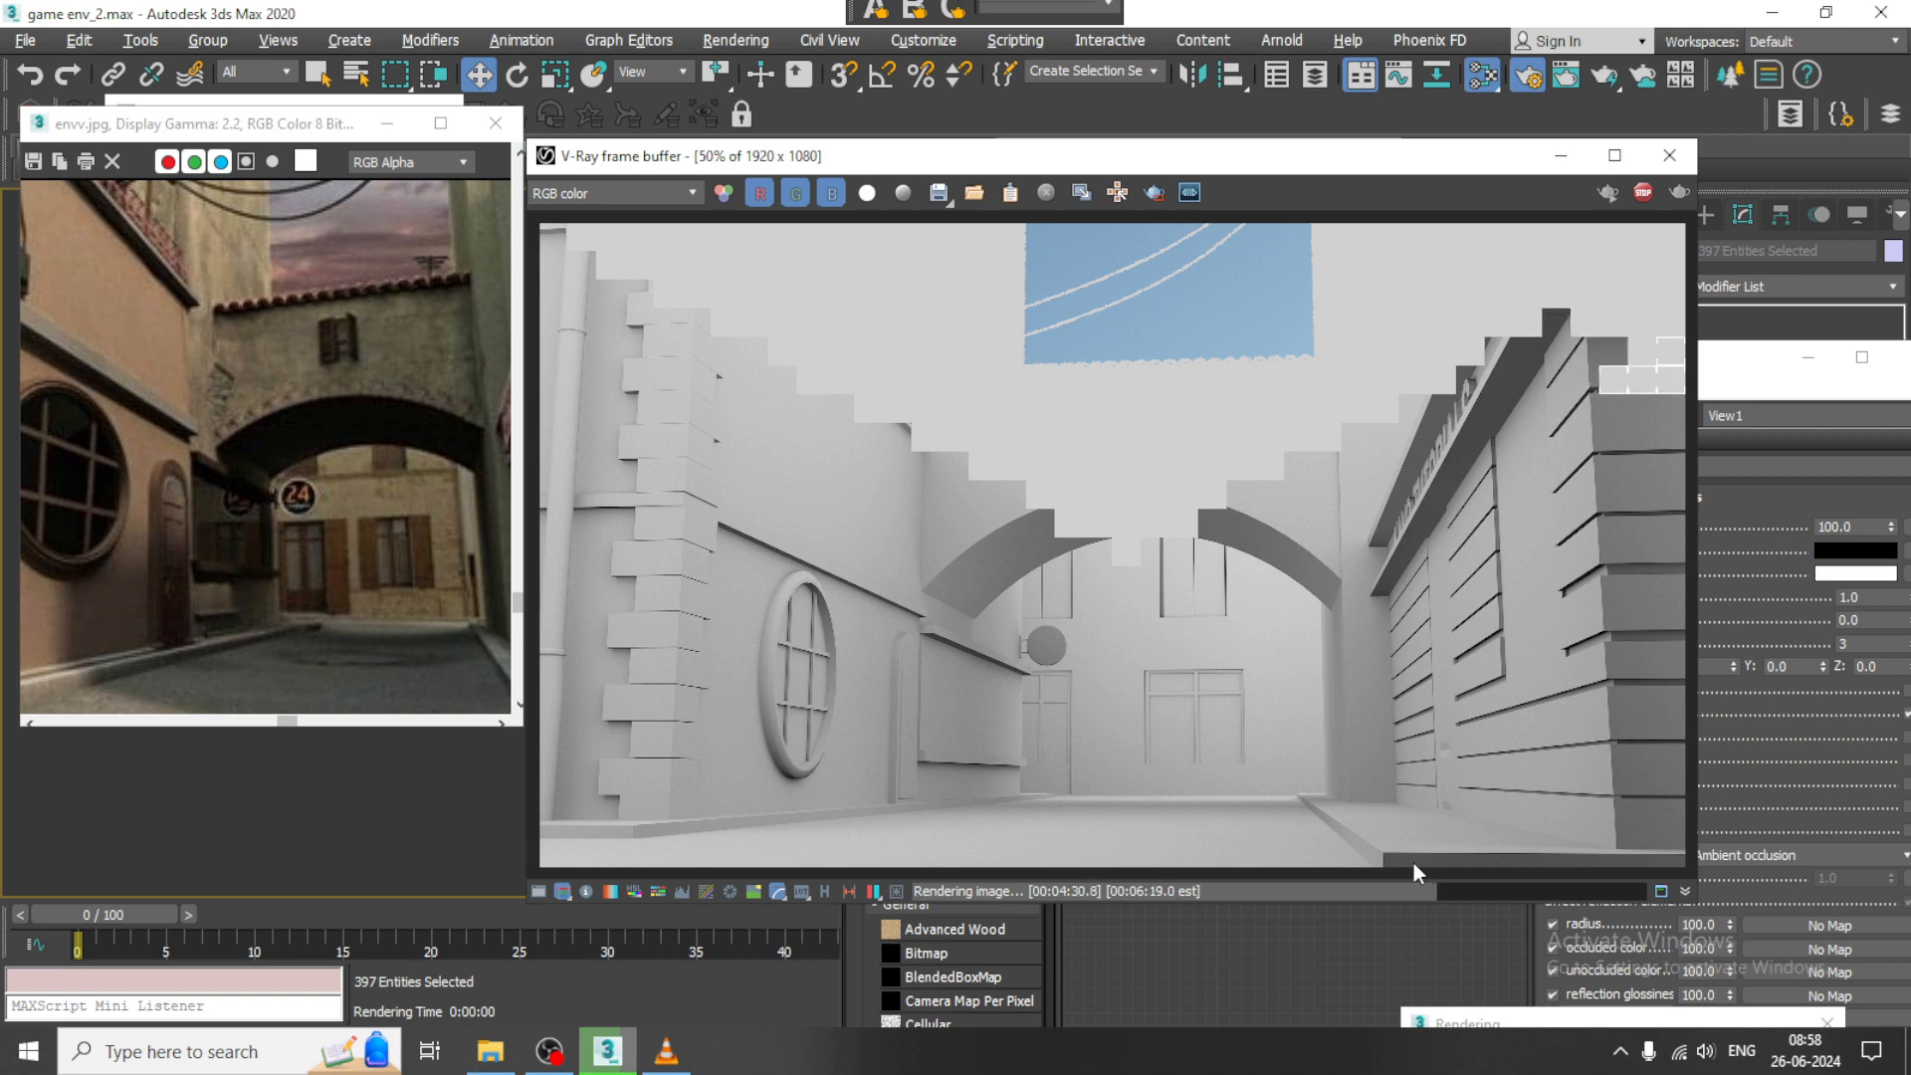
click(548, 1051)
click(548, 1051)
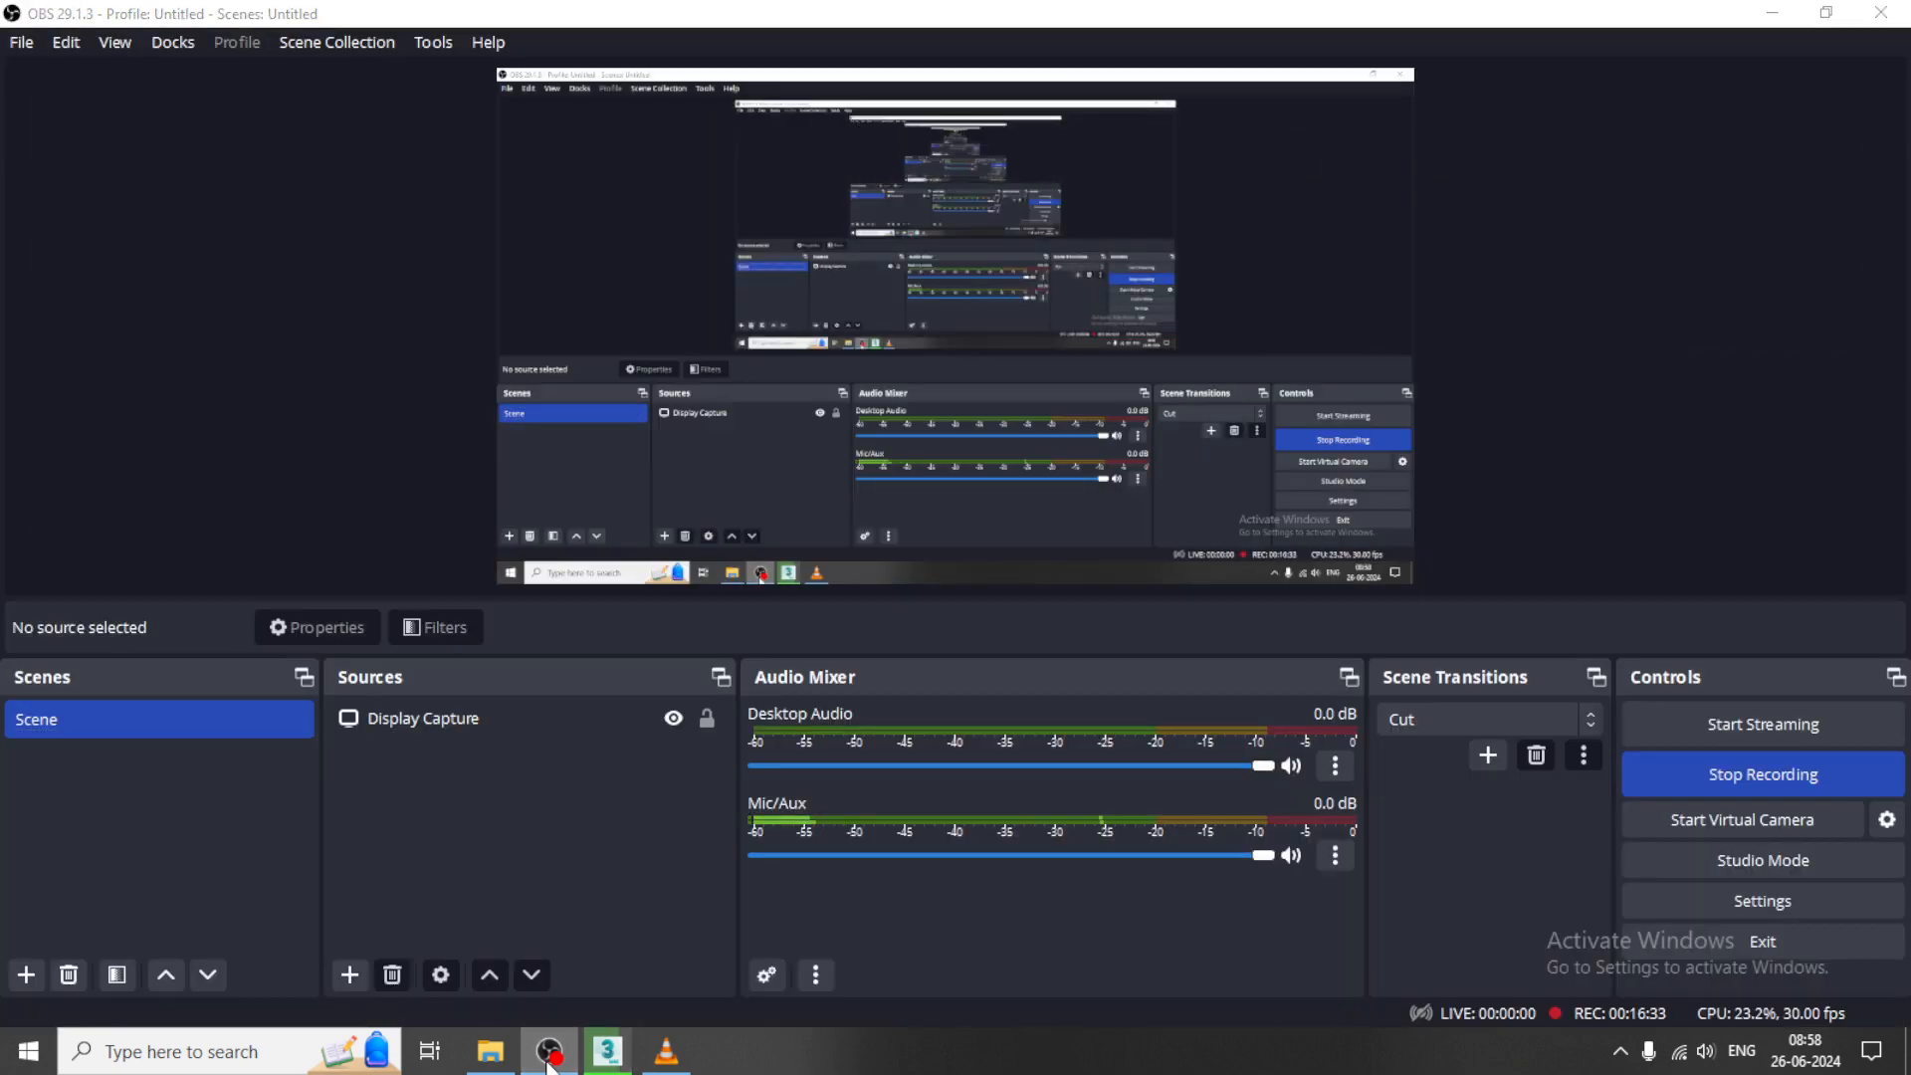